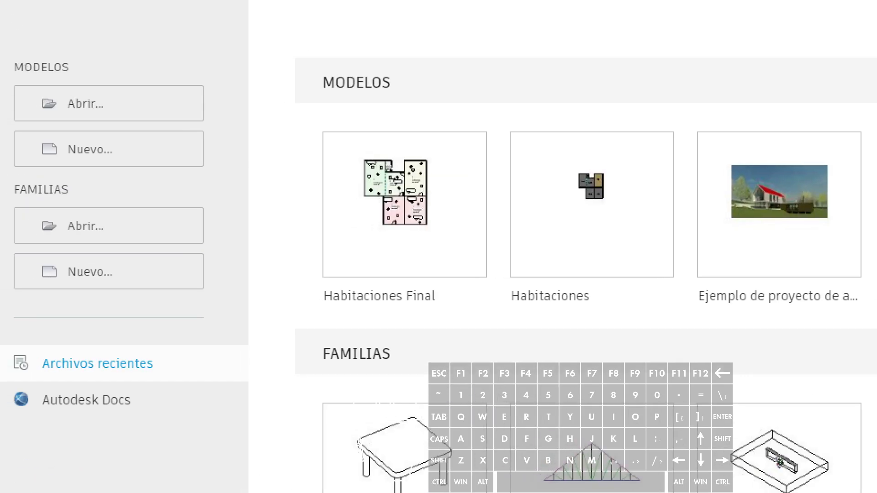
# Begin a new model to bring up the new-project settings
pyautogui.click(45, 120)
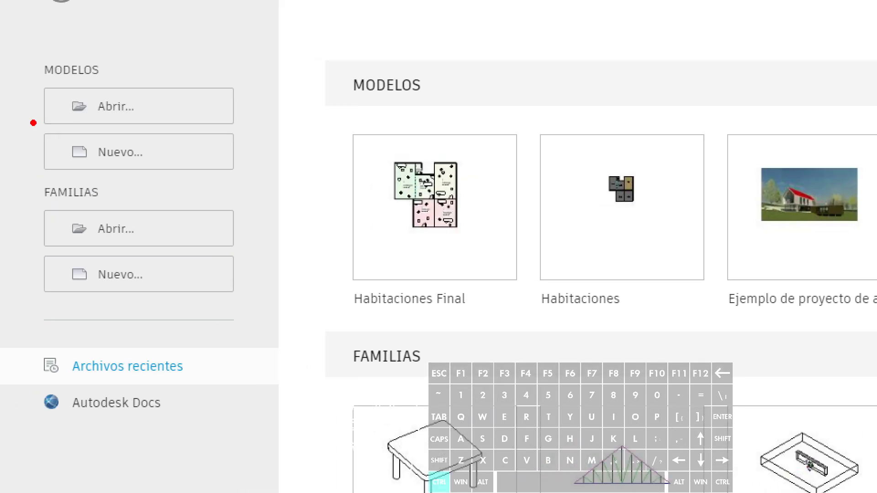
pyautogui.moveTo(1, 119)
pyautogui.keyDown('ctrl'); pyautogui.mouseDown()
pyautogui.moveTo(221, 178)
pyautogui.moveTo(303, 315)
pyautogui.mouseUp(); pyautogui.keyUp('ctrl')
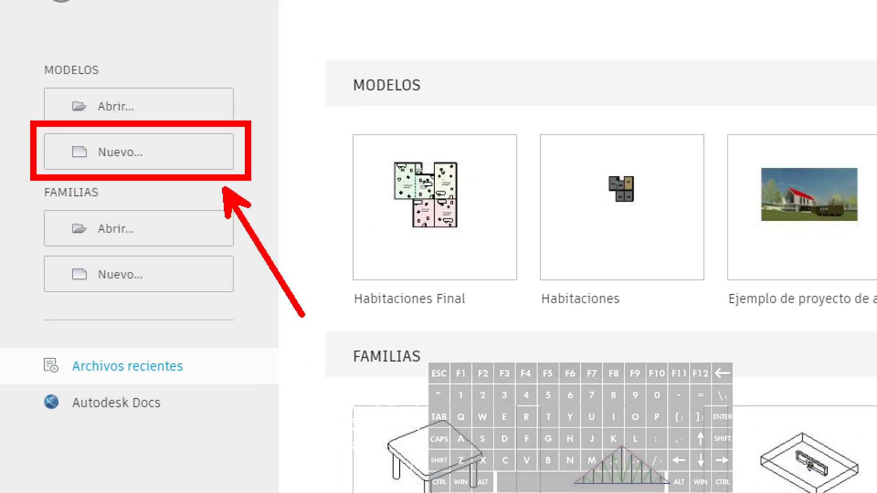
pyautogui.press('Escape')
pyautogui.click(157, 160)
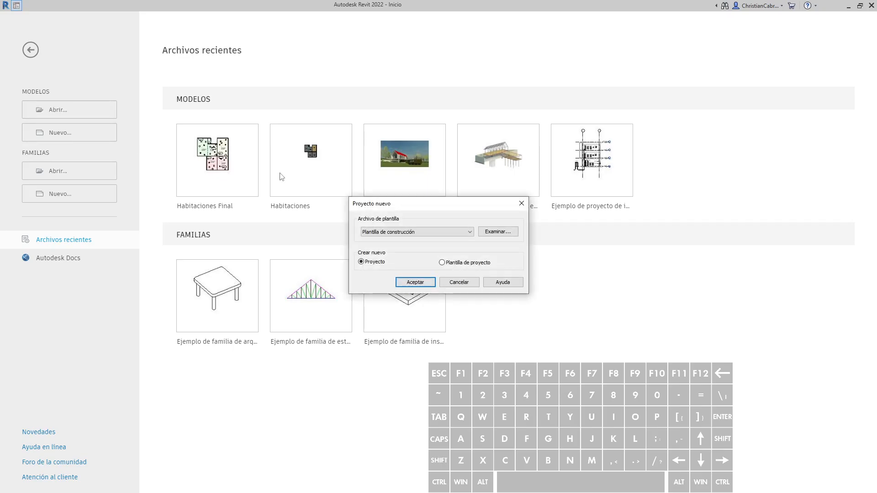
# Create a new project based on the template "Plantilla arquitectónica"
pyautogui.moveTo(375, 204)
pyautogui.mouseDown()
pyautogui.moveTo(147, 62)
pyautogui.moveTo(170, 74)
pyautogui.moveTo(155, 87)
pyautogui.moveTo(272, 110)
pyautogui.mouseUp()
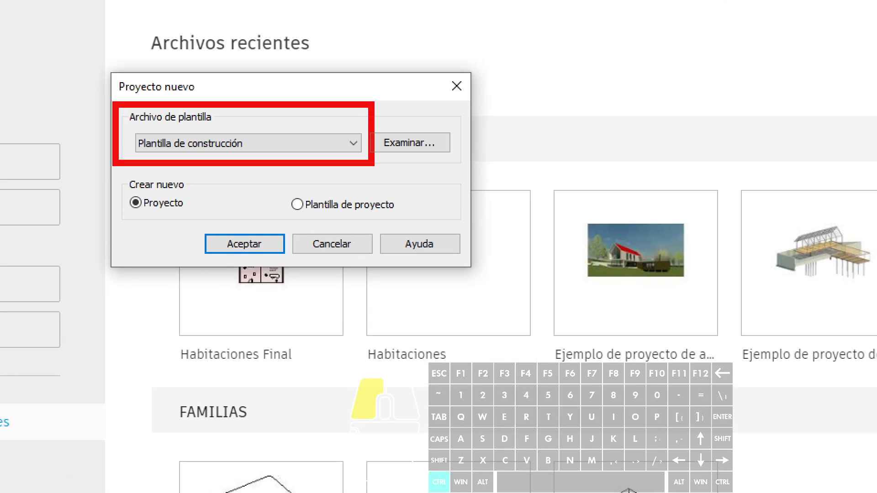
pyautogui.keyDown('ctrl'); pyautogui.moveTo(374, 165); pyautogui.dragTo(373, 164); pyautogui.keyUp('ctrl')
pyautogui.keyDown('ctrl'); pyautogui.keyDown('shift'); pyautogui.moveTo(321, 261); pyautogui.dragTo(321, 176); pyautogui.keyUp('shift'); pyautogui.keyUp('ctrl')
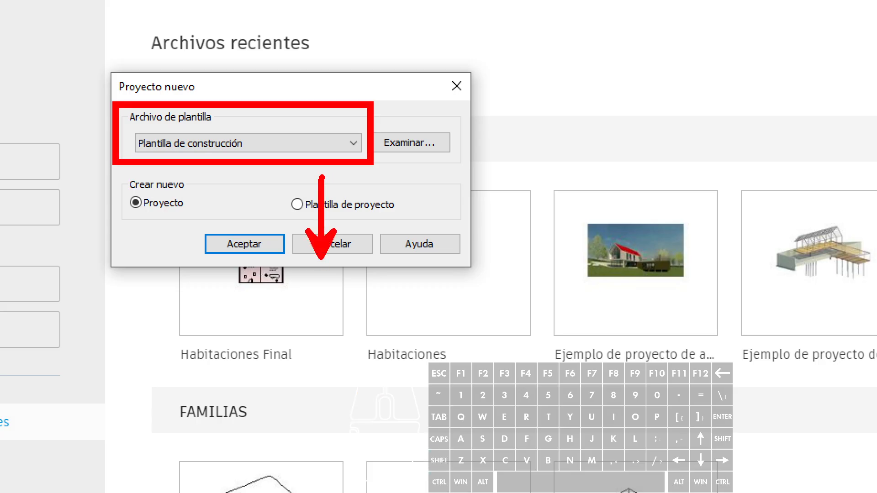
pyautogui.click(327, 145)
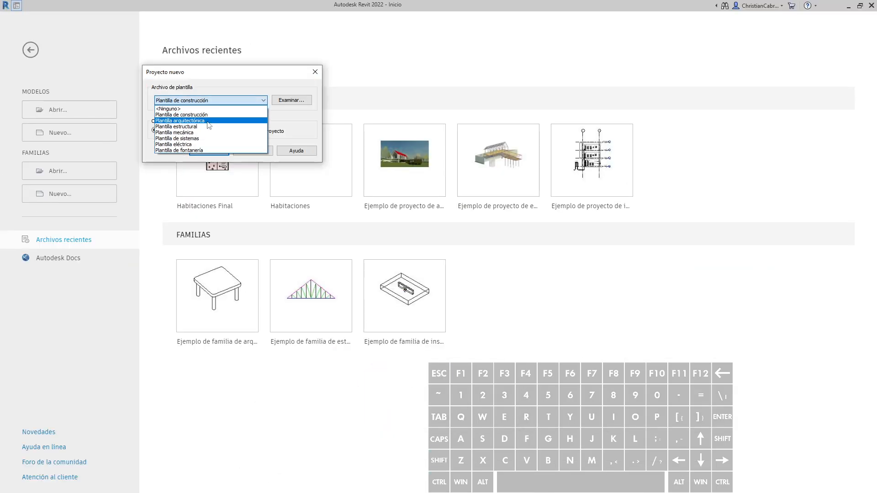
pyautogui.click(207, 121)
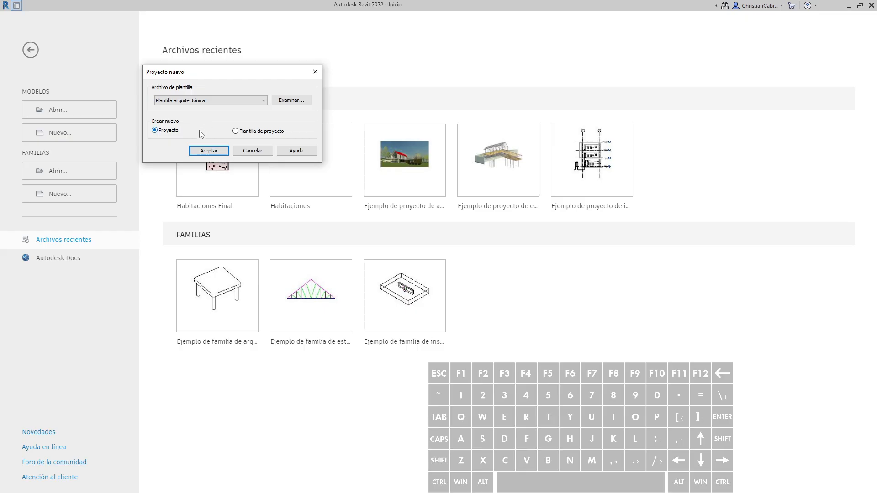
pyautogui.hotkey('ctrl', '2')
pyautogui.keyDown('ctrl'); pyautogui.moveTo(151, 91); pyautogui.dragTo(218, 109); pyautogui.keyUp('ctrl')
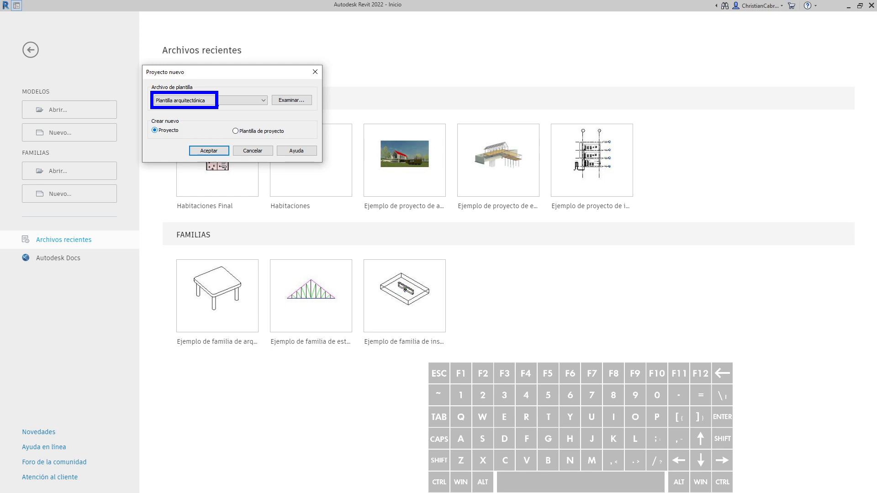
pyautogui.press('Escape')
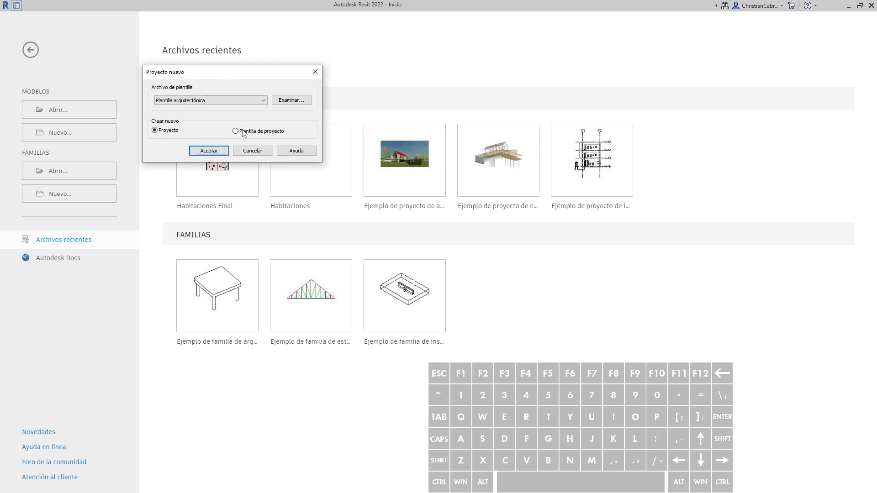
pyautogui.click(209, 150)
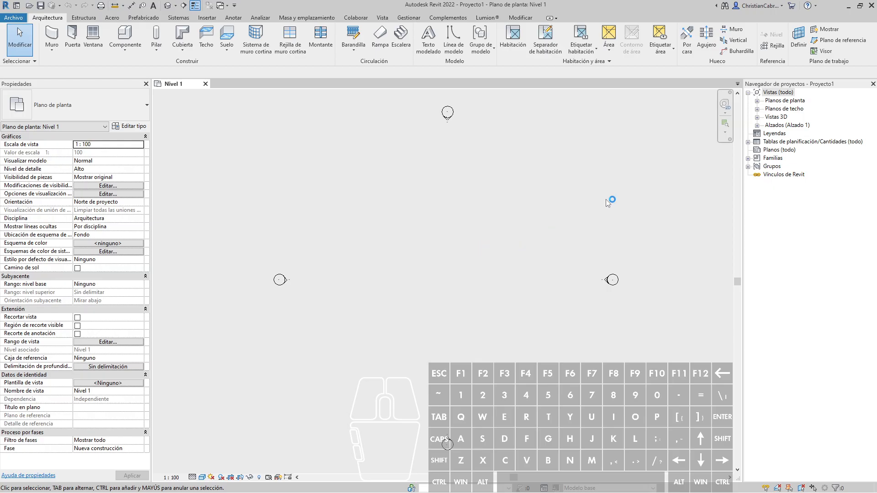
# Open the Este elevation view and look closely at the Nivel 1 and Nivel 2 markers
pyautogui.click(756, 125)
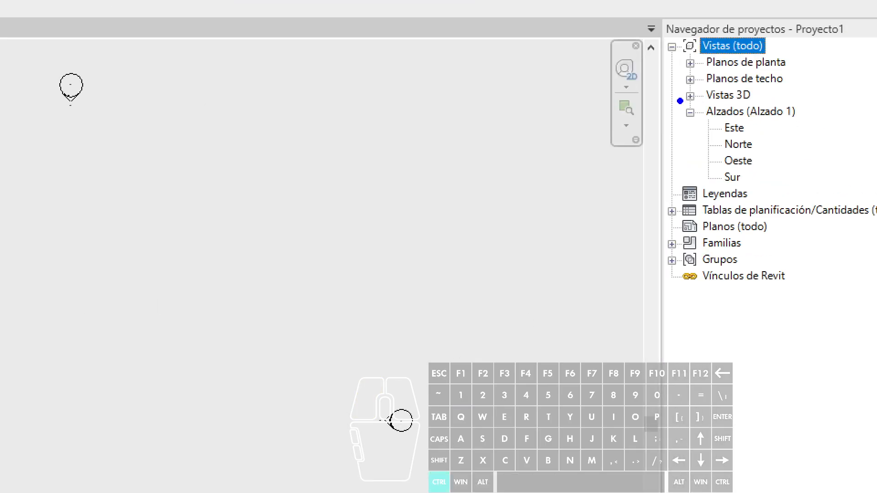
pyautogui.keyDown('ctrl'); pyautogui.moveTo(678, 98); pyautogui.dragTo(825, 140); pyautogui.keyUp('ctrl')
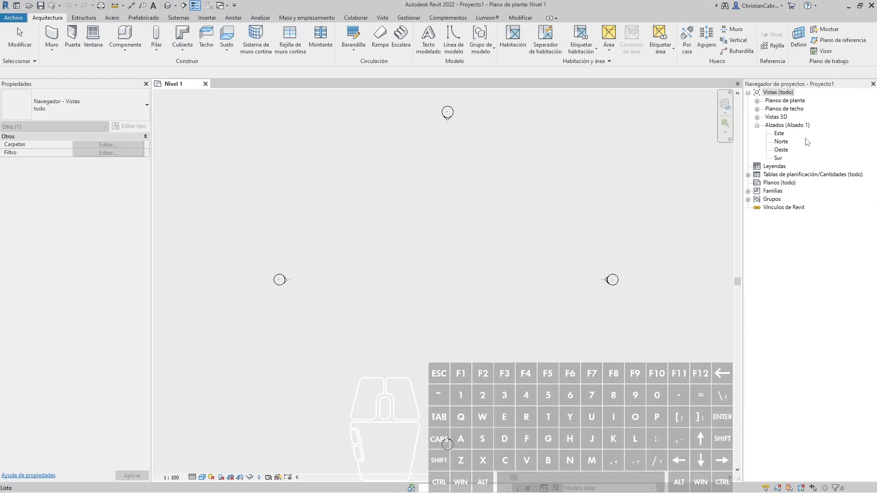
pyautogui.doubleClick(733, 127)
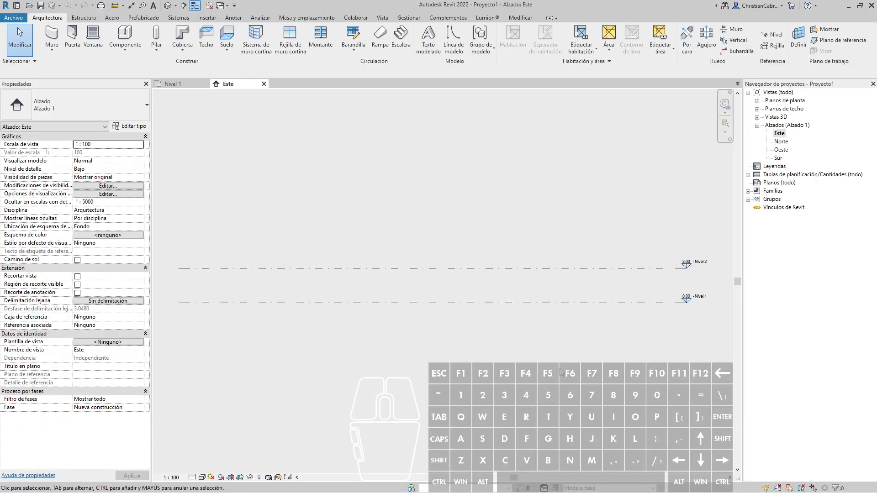
pyautogui.moveTo(581, 374); pyautogui.dragTo(293, 365, button='middle')
pyautogui.scroll(4, 406, 256)
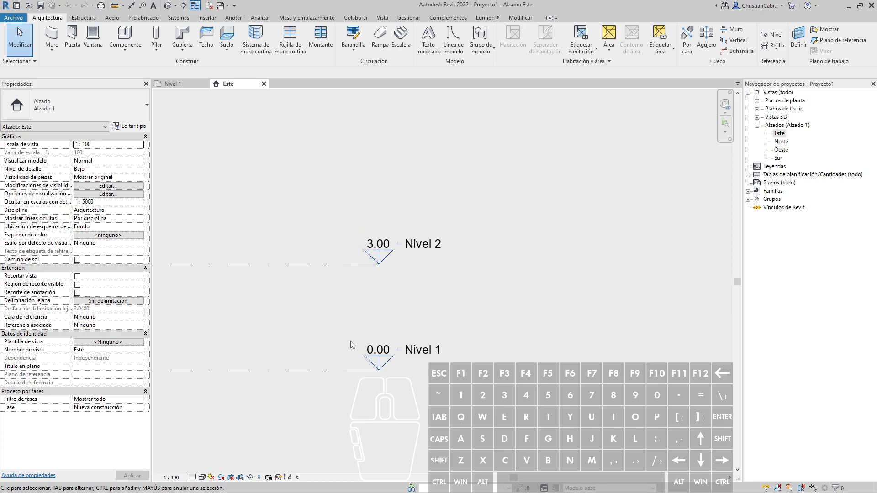
pyautogui.moveTo(442, 273); pyautogui.dragTo(443, 213, button='middle')
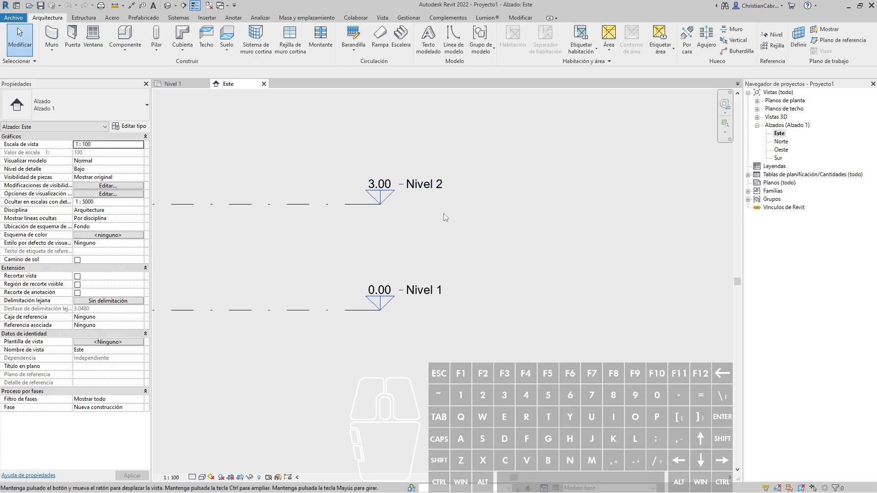
pyautogui.keyDown('ctrl'); pyautogui.keyDown('shift'); pyautogui.moveTo(407, 317); pyautogui.dragTo(457, 385); pyautogui.keyUp('shift'); pyautogui.keyUp('ctrl')
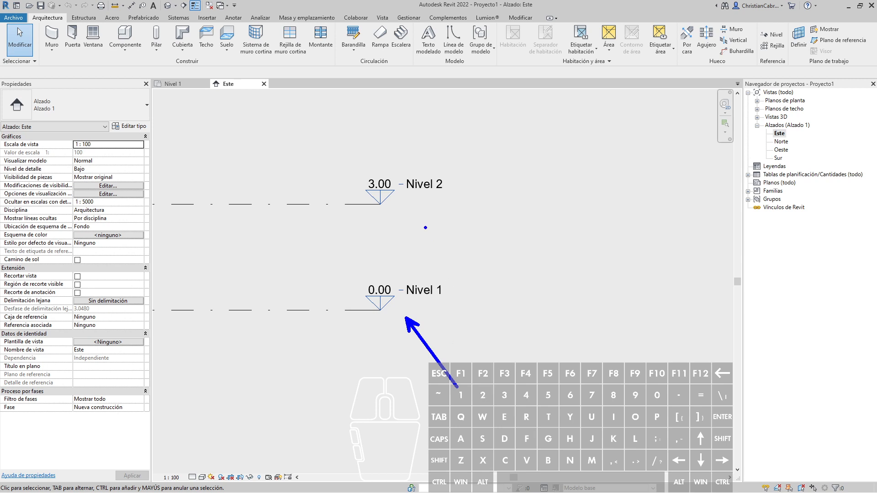
pyautogui.keyDown('ctrl'); pyautogui.keyDown('shift'); pyautogui.moveTo(400, 206); pyautogui.dragTo(497, 270); pyautogui.keyUp('shift'); pyautogui.keyUp('ctrl')
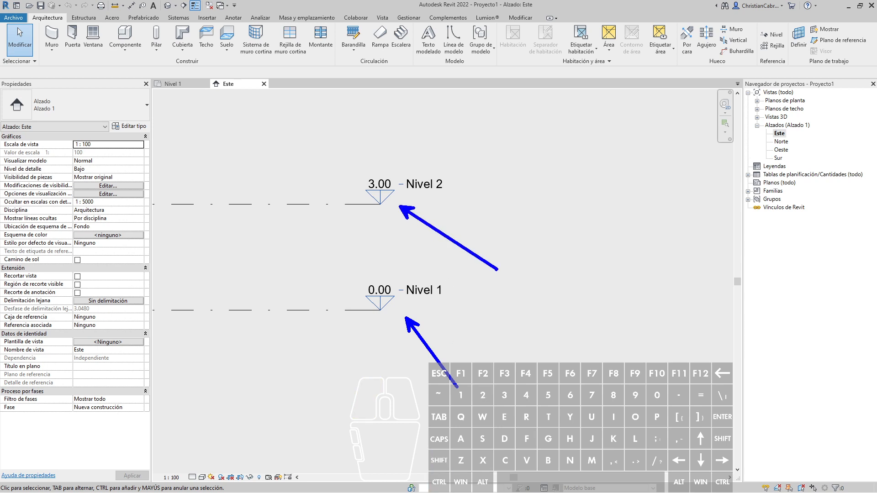
# Add a level 3 m above Nivel 2, with its ends aligned to the existing level lines
pyautogui.scroll(-5, 496, 270)
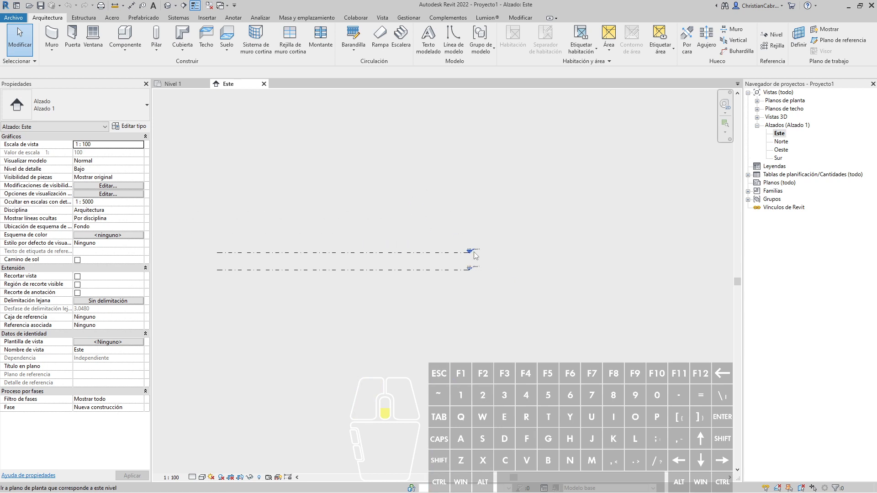
pyautogui.press('Escape')
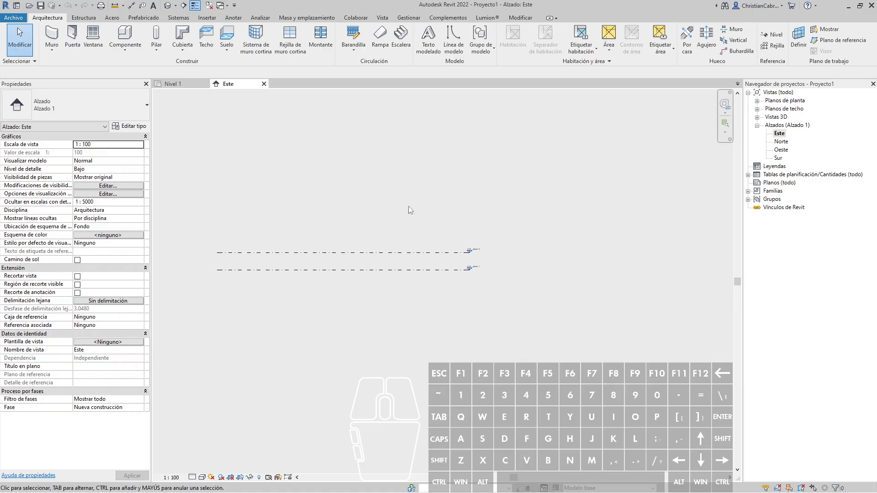
pyautogui.press('l')
pyautogui.press('l')
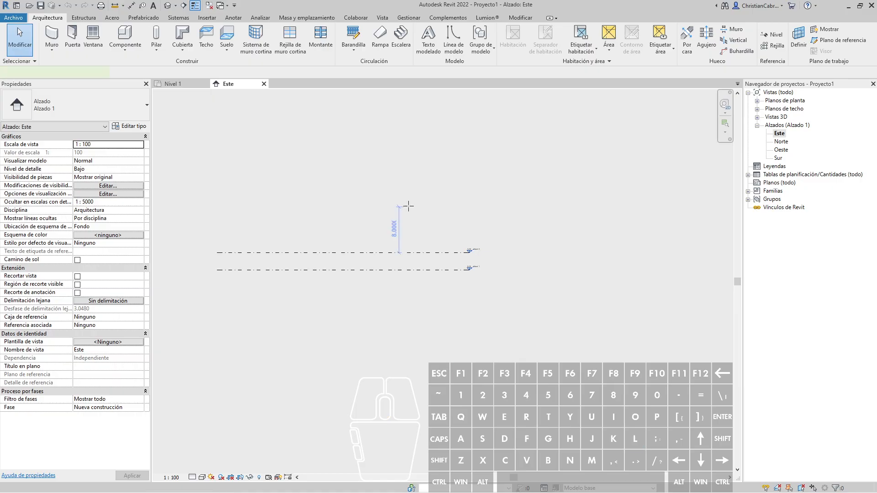
pyautogui.click(217, 233)
pyautogui.click(469, 234)
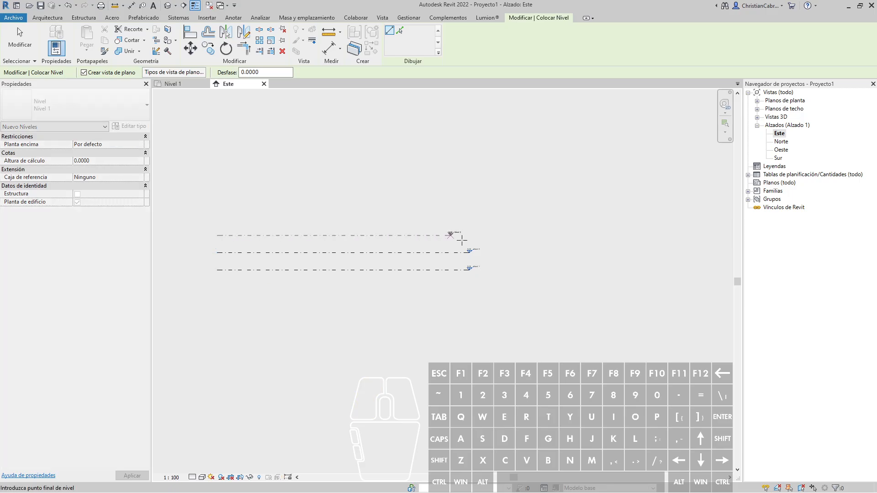
# Add another level about 2.90 m below Nivel 1, aligned with the ends of the other levels, and finish placing levels
pyautogui.scroll(3, 471, 233)
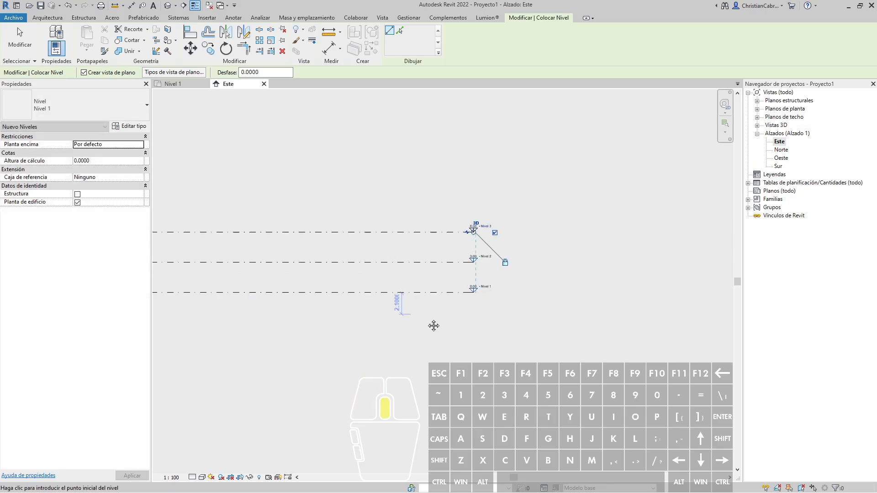
pyautogui.moveTo(432, 324); pyautogui.dragTo(573, 350, button='middle')
pyautogui.click(173, 347)
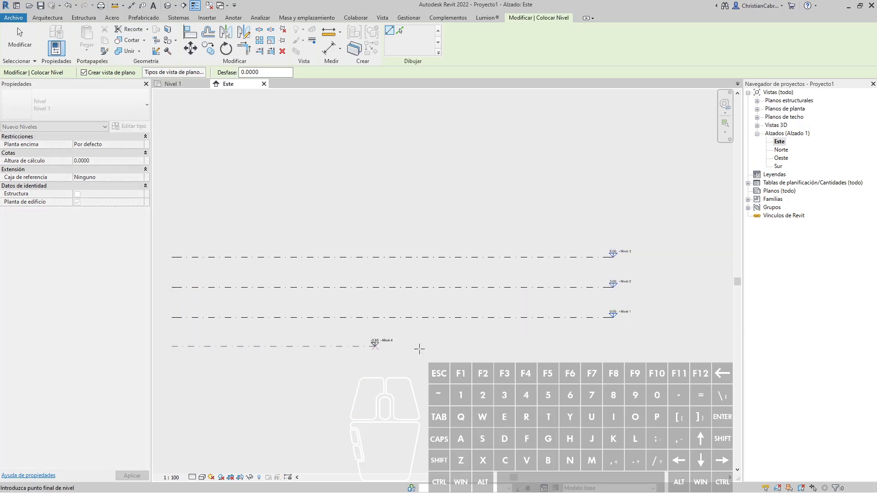
pyautogui.click(616, 347)
pyautogui.scroll(5, 539, 297)
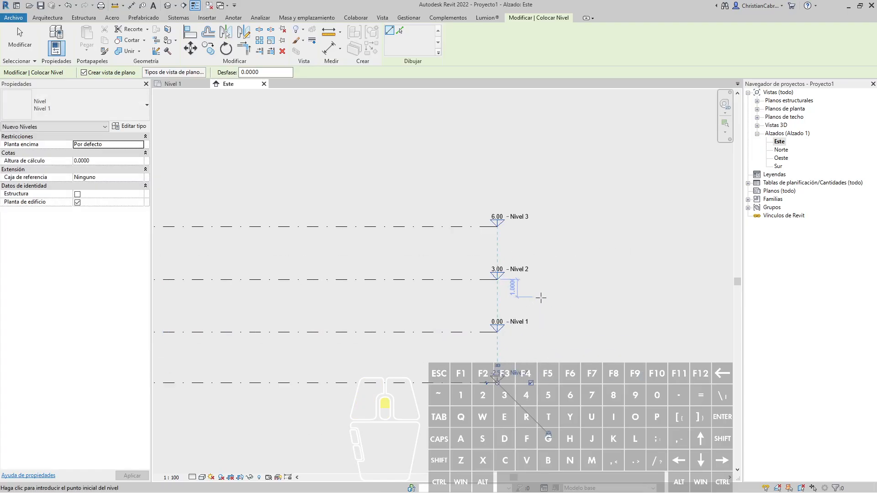
pyautogui.moveTo(540, 307); pyautogui.dragTo(523, 333, button='middle')
pyautogui.press('Escape')
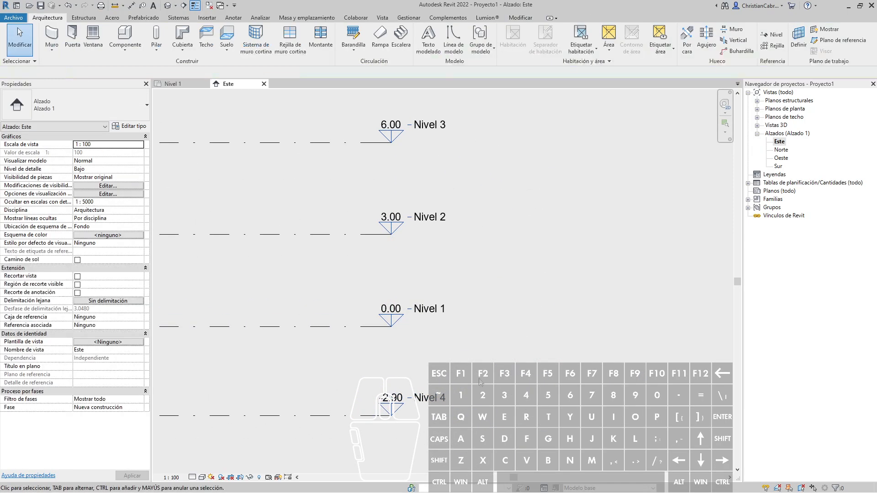
# Set the elevation of the lowest level, Nivel 4, to -3 m
pyautogui.moveTo(439, 413); pyautogui.dragTo(401, 381, button='middle')
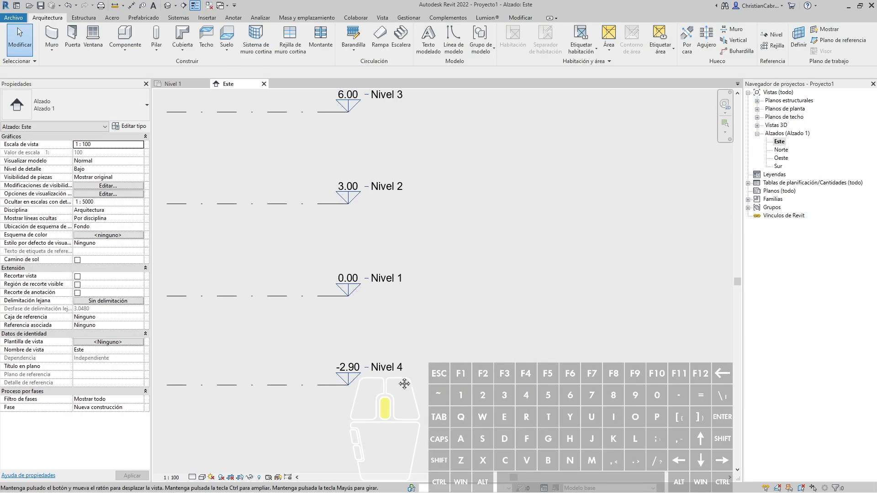
pyautogui.scroll(3, 347, 385)
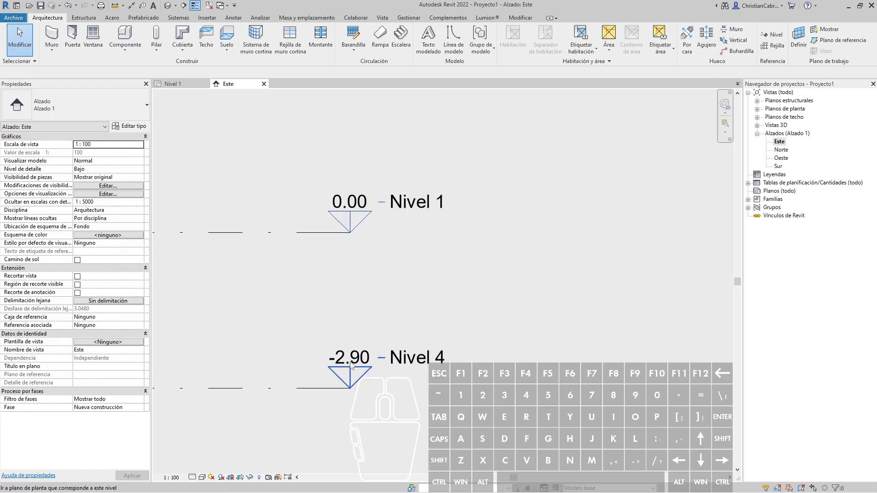
pyautogui.click(348, 363)
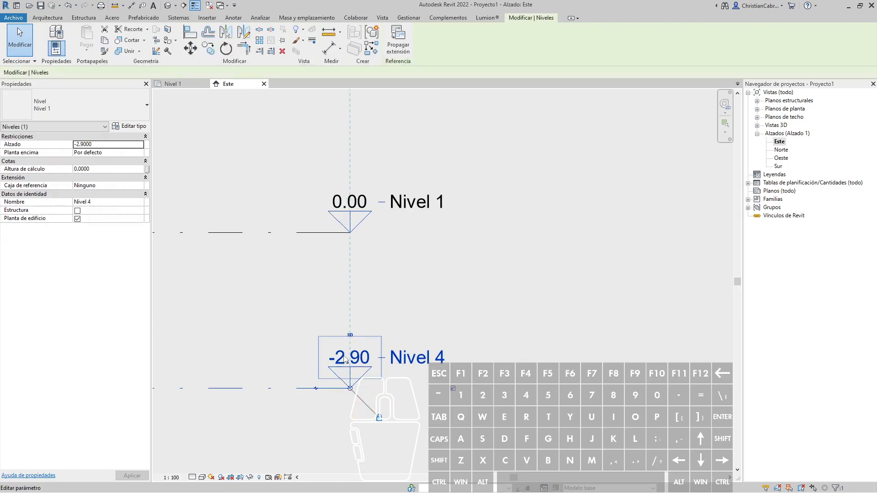
pyautogui.click(345, 361)
pyautogui.write('-3')
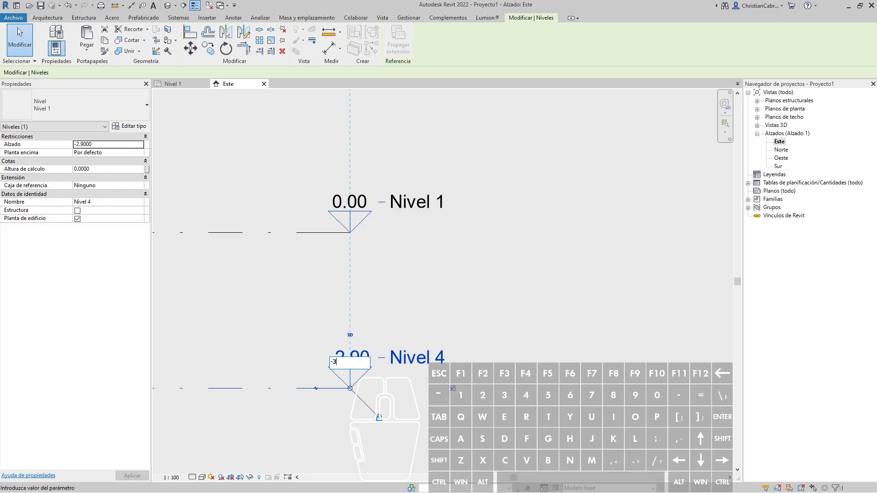
pyautogui.press('Return')
pyautogui.scroll(-2, 384, 344)
pyautogui.scroll(-3, 384, 344)
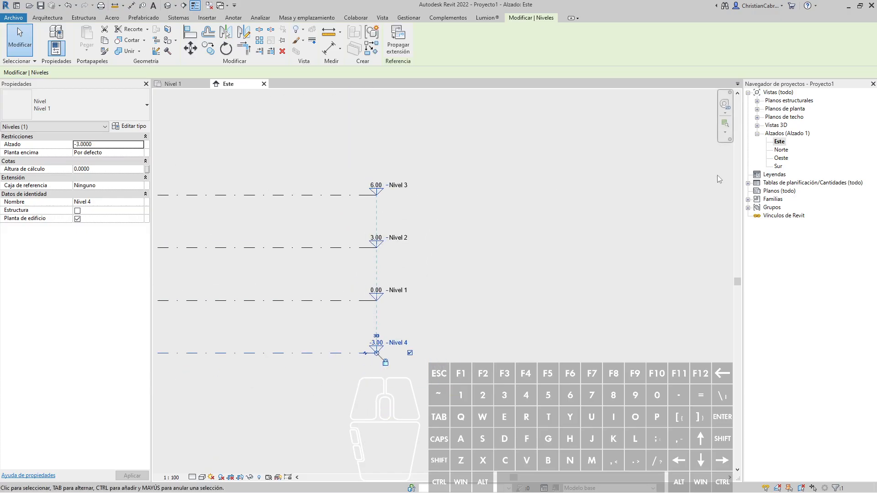
# Expand the structural, floor and ceiling plan groups in the project browser to examine the views of each level
pyautogui.click(757, 101)
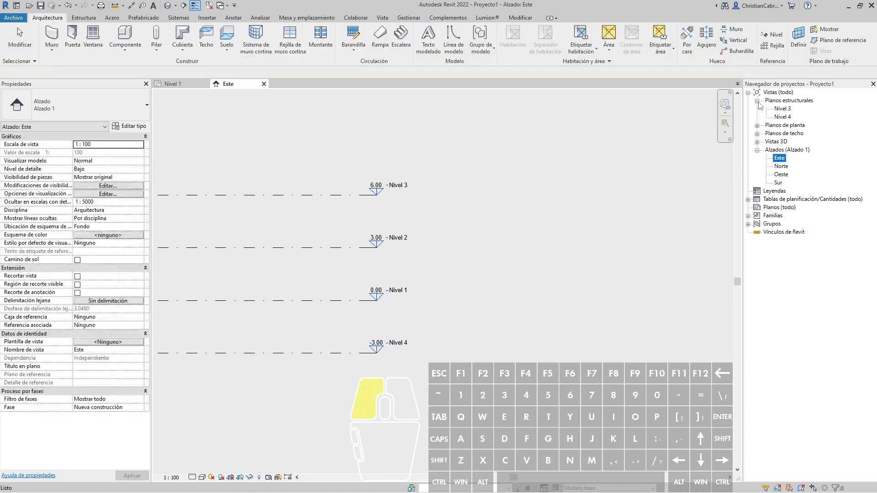
pyautogui.click(756, 126)
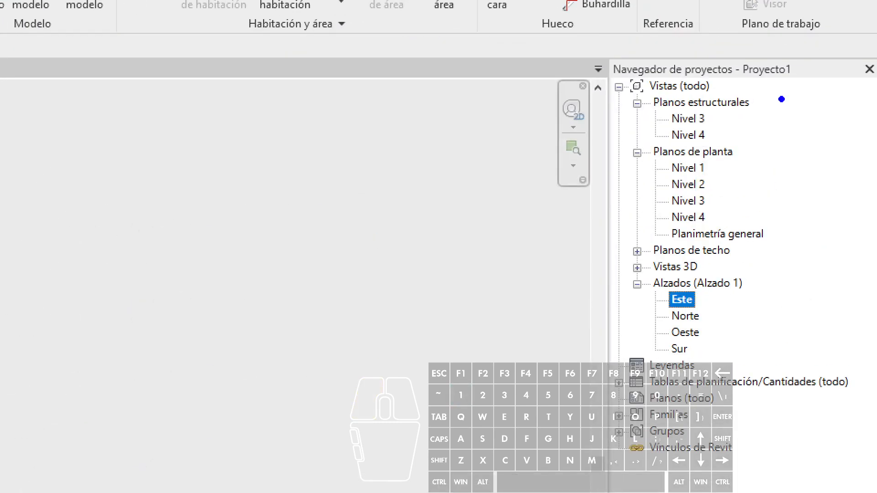
pyautogui.moveTo(578, 44)
pyautogui.keyDown('ctrl'); pyautogui.mouseDown()
pyautogui.moveTo(789, 231)
pyautogui.moveTo(795, 250)
pyautogui.moveTo(834, 250)
pyautogui.mouseUp(); pyautogui.keyUp('ctrl')
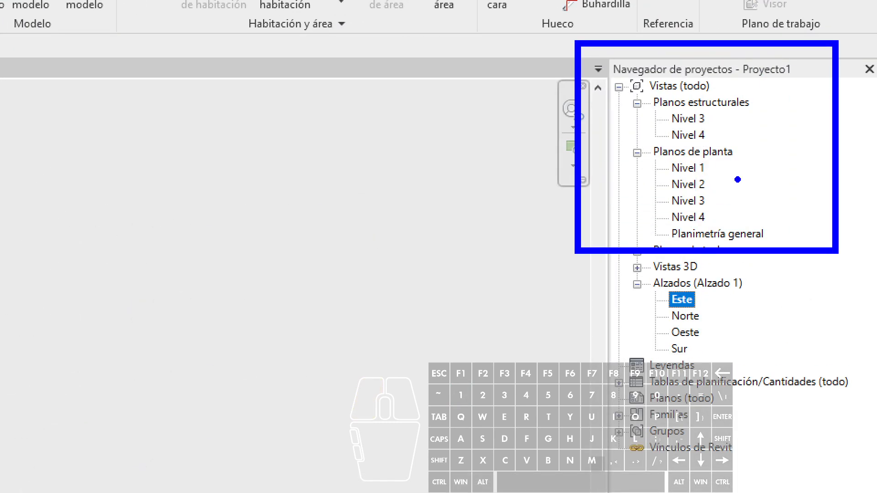
pyautogui.keyDown('ctrl'); pyautogui.moveTo(630, 94); pyautogui.dragTo(794, 146); pyautogui.keyUp('ctrl')
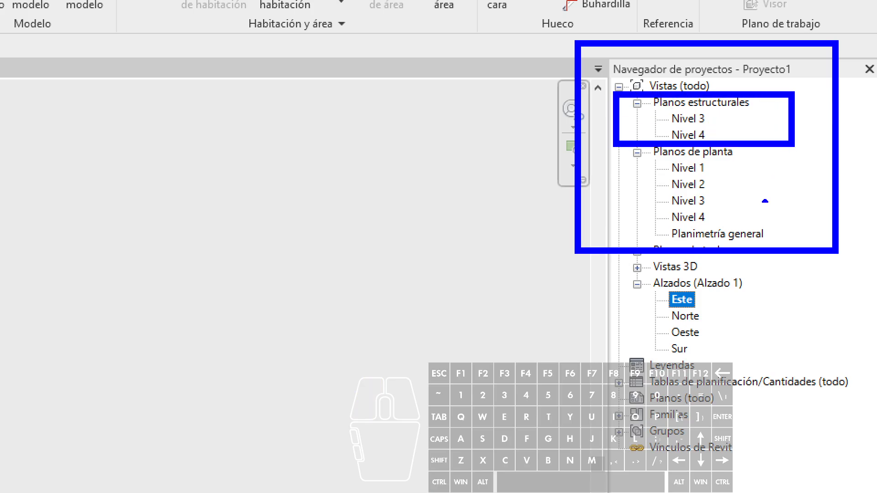
pyautogui.press('Escape')
pyautogui.click(757, 174)
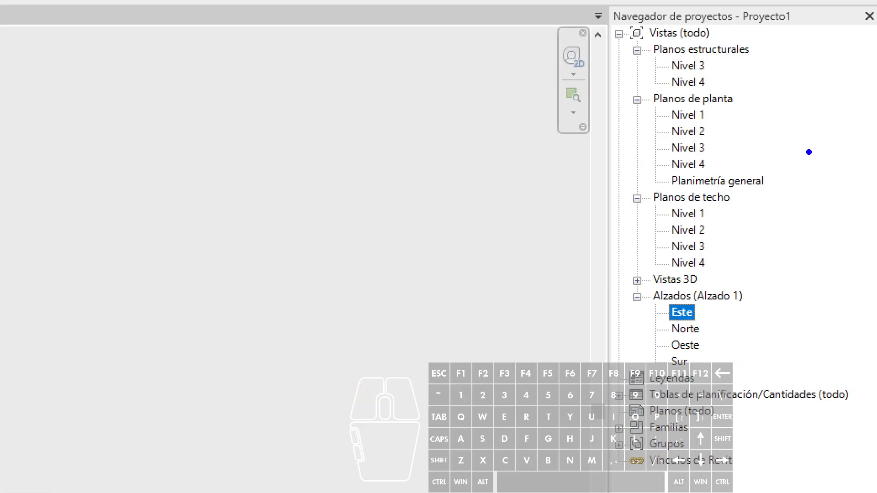
pyautogui.moveTo(710, 55); pyautogui.dragTo(651, 89)
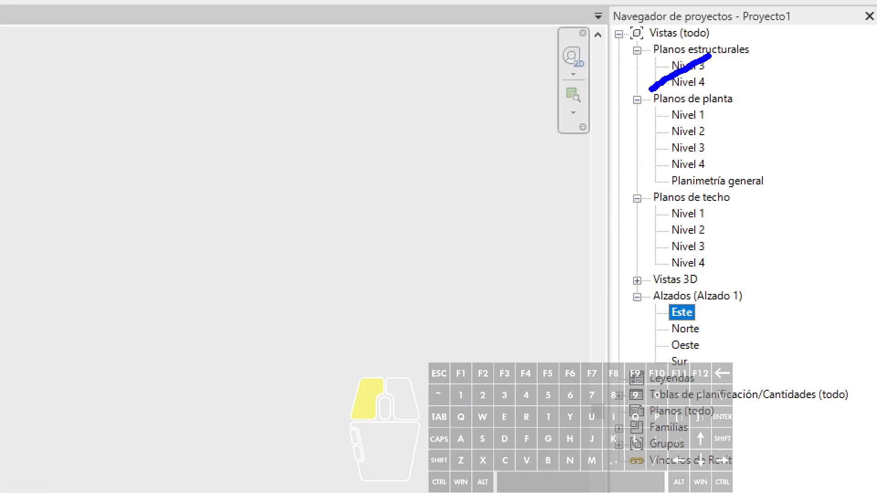
pyautogui.moveTo(645, 47); pyautogui.dragTo(720, 95)
pyautogui.moveTo(647, 190); pyautogui.dragTo(717, 269)
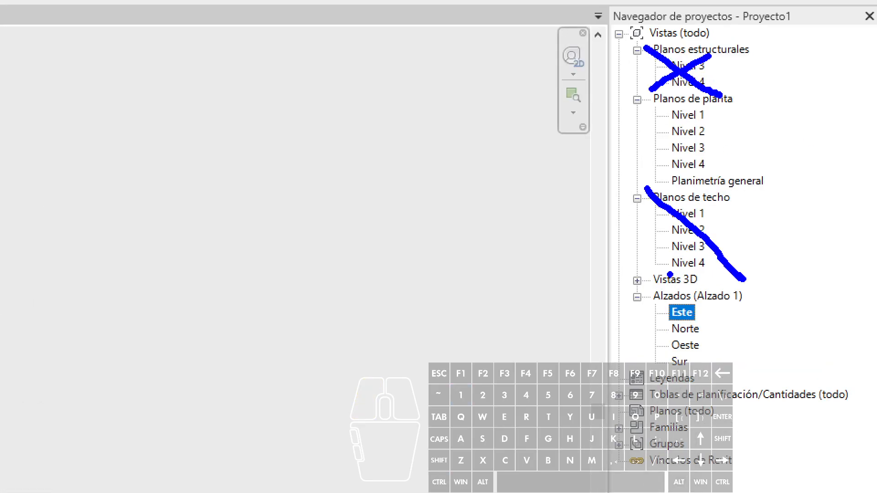
pyautogui.moveTo(661, 270); pyautogui.dragTo(710, 183)
# Delete the structural plan views Nivel 3 and Nivel 4 and the ceiling plan views Nivel 1 through Nivel 4
pyautogui.click(783, 110)
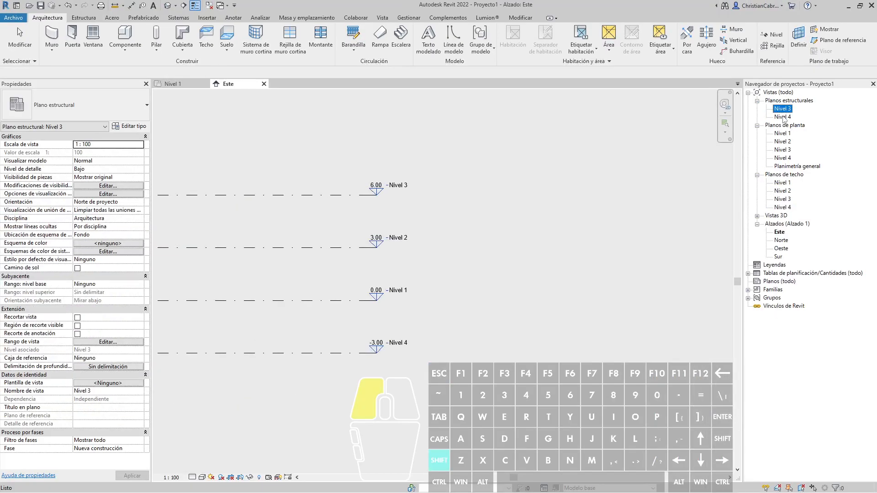
pyautogui.keyDown('shift'); pyautogui.click(783, 118); pyautogui.keyUp('shift')
pyautogui.press('Delete')
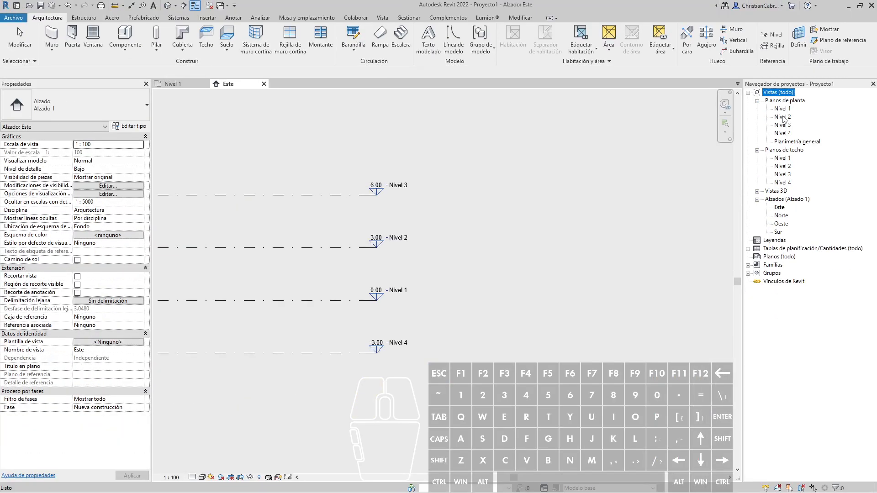
pyautogui.click(782, 158)
pyautogui.keyDown('shift'); pyautogui.click(783, 182); pyautogui.keyUp('shift')
pyautogui.press('Delete')
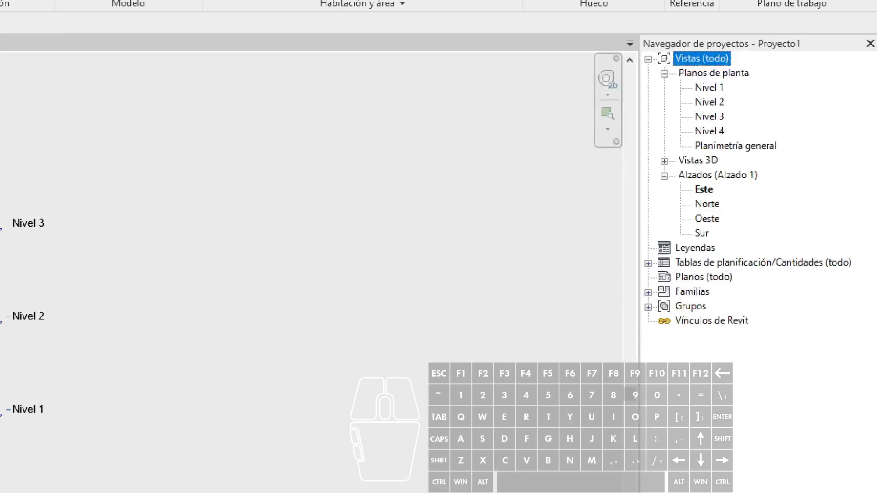
pyautogui.moveTo(661, 71)
pyautogui.keyDown('ctrl'); pyautogui.mouseDown()
pyautogui.moveTo(772, 155)
pyautogui.moveTo(802, 164)
pyautogui.mouseUp(); pyautogui.keyUp('ctrl')
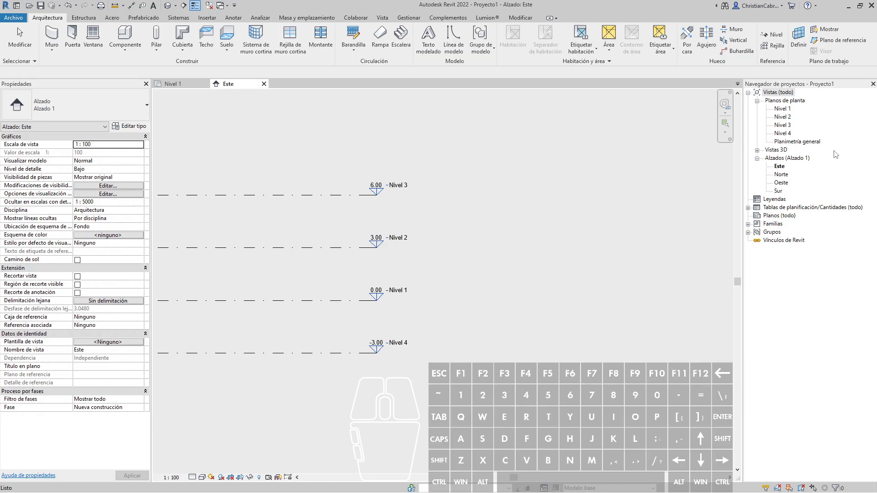
# In the Nivel 1 floor plan, draw two parallel vertical grid lines about 5.3 m apart between the elevation markers
pyautogui.doubleClick(781, 109)
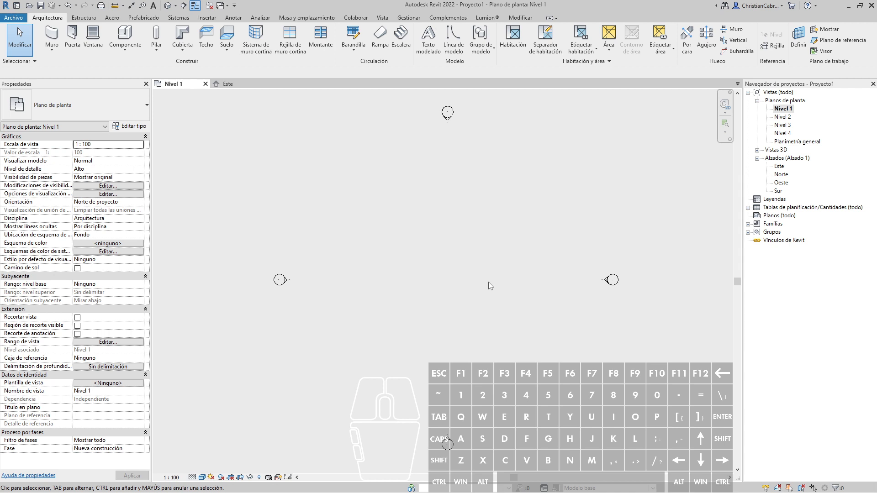
pyautogui.press('g')
pyautogui.press('r')
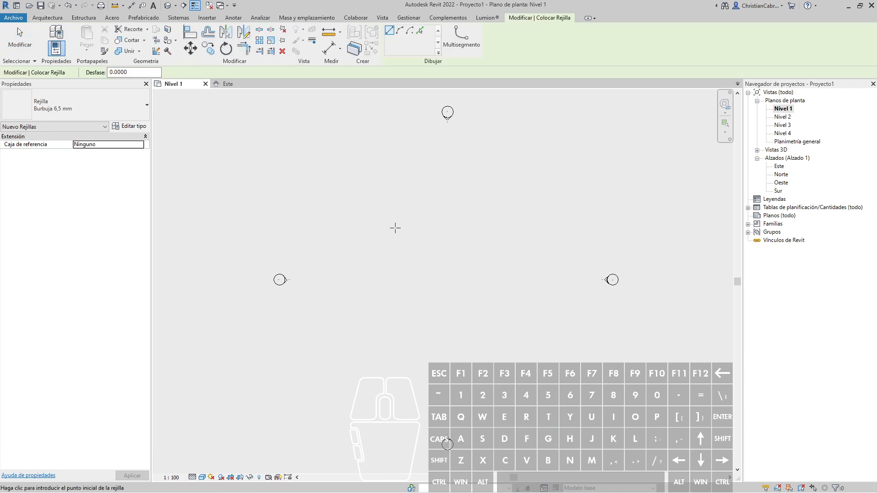
pyautogui.click(397, 206)
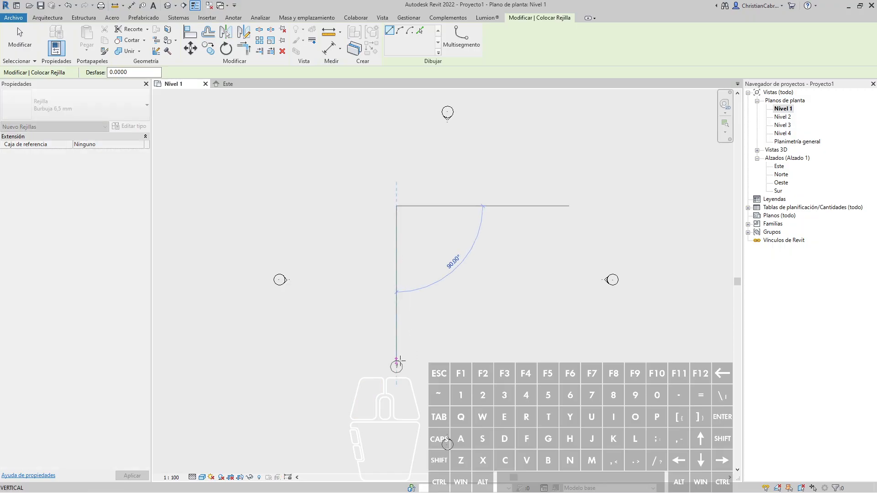
pyautogui.click(396, 374)
pyautogui.click(446, 206)
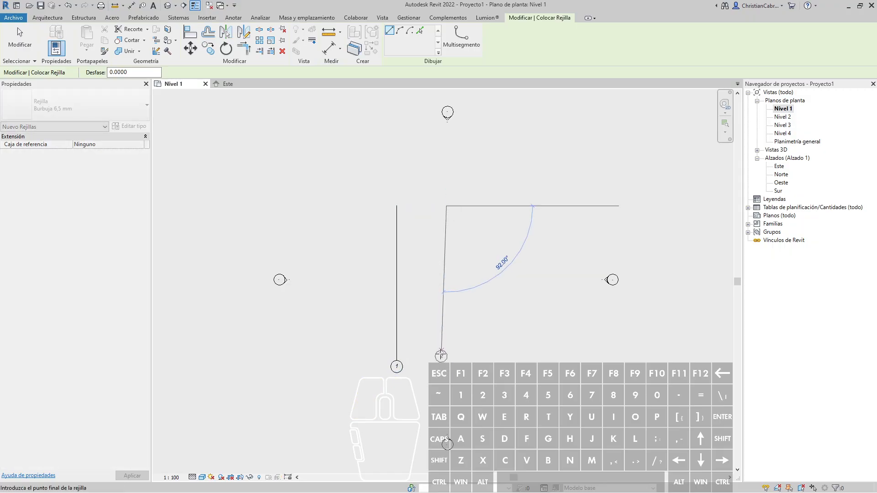
pyautogui.click(446, 372)
pyautogui.press('Escape')
# Draw a horizontal grid line crossing both vertical grids near their lower ends and rename it A
pyautogui.click(370, 342)
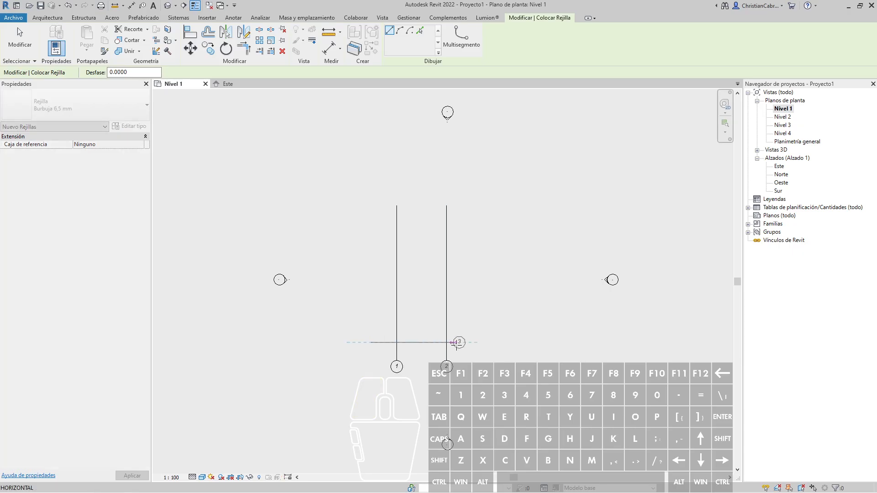
pyautogui.click(464, 342)
pyautogui.scroll(3, 466, 346)
pyautogui.press('Escape')
pyautogui.doubleClick(471, 338)
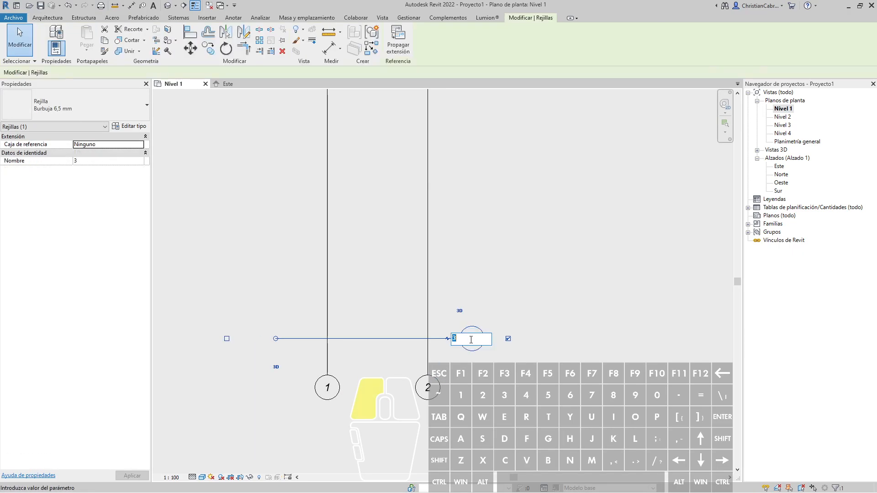
pyautogui.write('A')
pyautogui.press('Return')
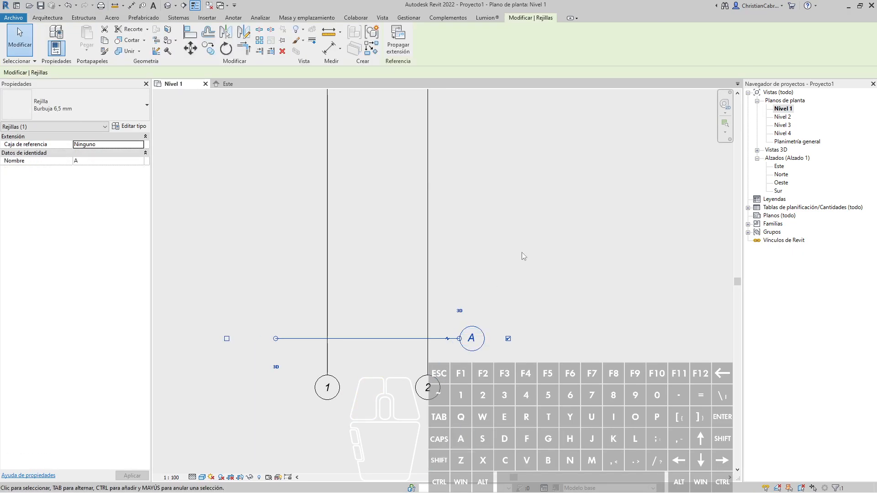
# Add two horizontal grids above grid A, the first about 2.7 m above it and the second about 3.1 m higher
pyautogui.press('g')
pyautogui.press('r')
pyautogui.click(279, 287)
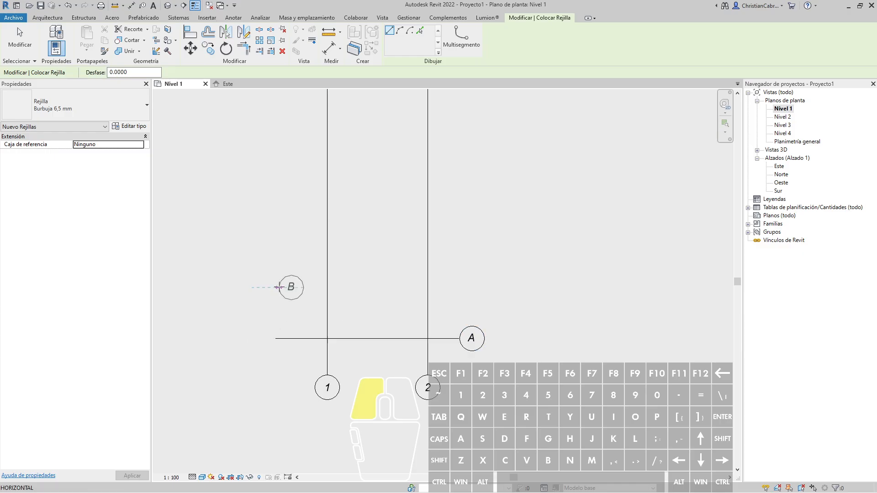
pyautogui.click(459, 287)
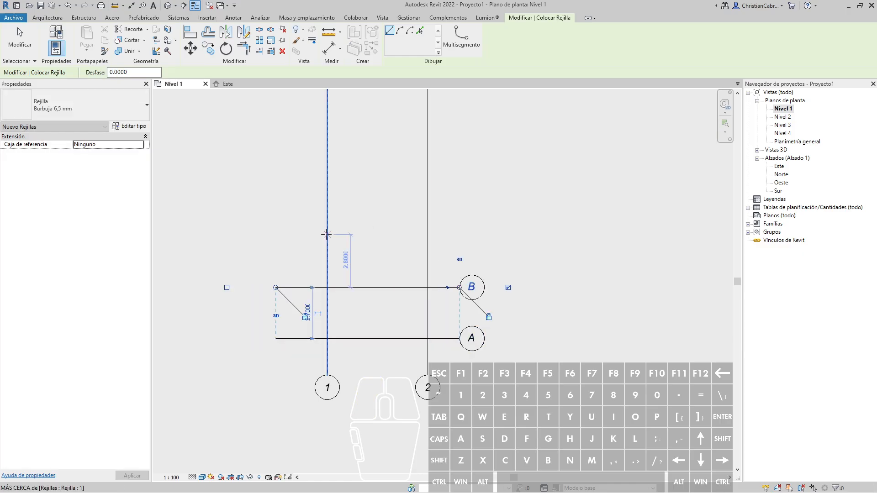
pyautogui.click(277, 229)
pyautogui.click(463, 228)
pyautogui.moveTo(482, 283)
pyautogui.mouseDown(button='middle')
pyautogui.moveTo(422, 367)
pyautogui.moveTo(425, 360)
pyautogui.mouseUp(button='middle')
pyautogui.press('Escape')
pyautogui.press('Escape')
pyautogui.moveTo(405, 247); pyautogui.dragTo(405, 144, button='middle')
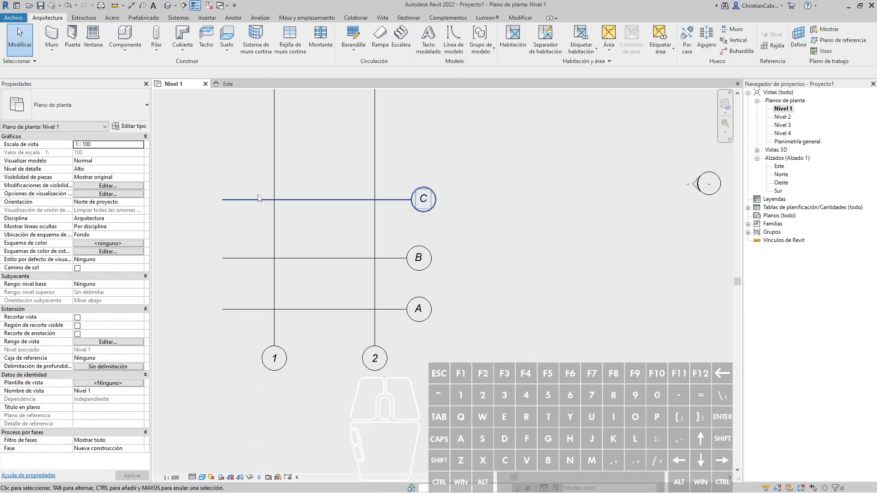
# Set the distance between vertical grids 1 and 2 to 5 m by moving grid 2
pyautogui.click(375, 170)
pyautogui.click(324, 93)
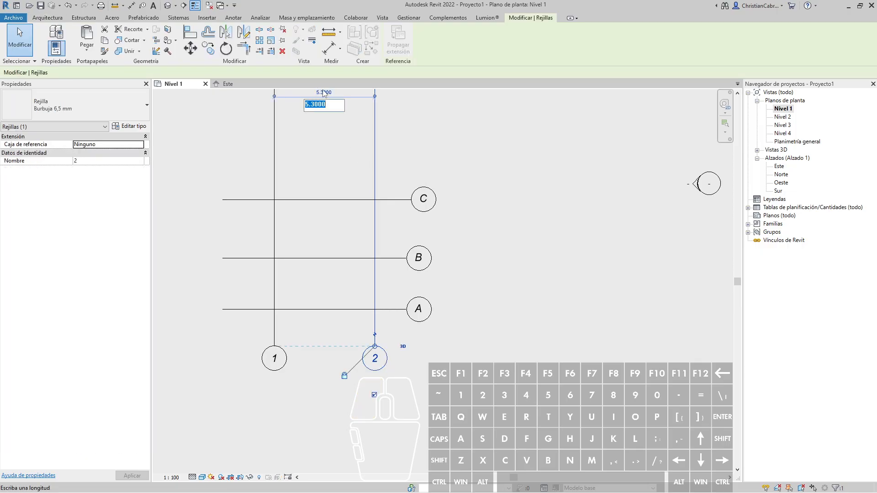
pyautogui.write('5')
pyautogui.press('Return')
pyautogui.press('Escape')
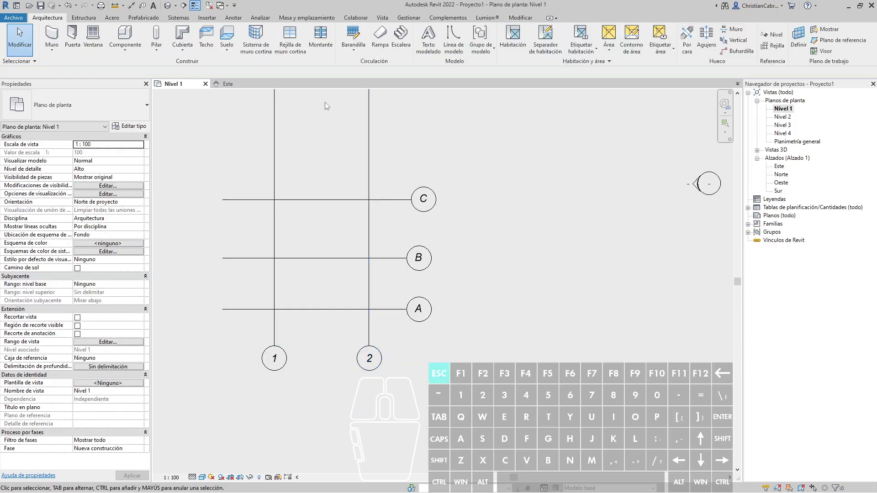
# Set the spacing between grids A and B and between grids B and C to 3 m each
pyautogui.click(380, 258)
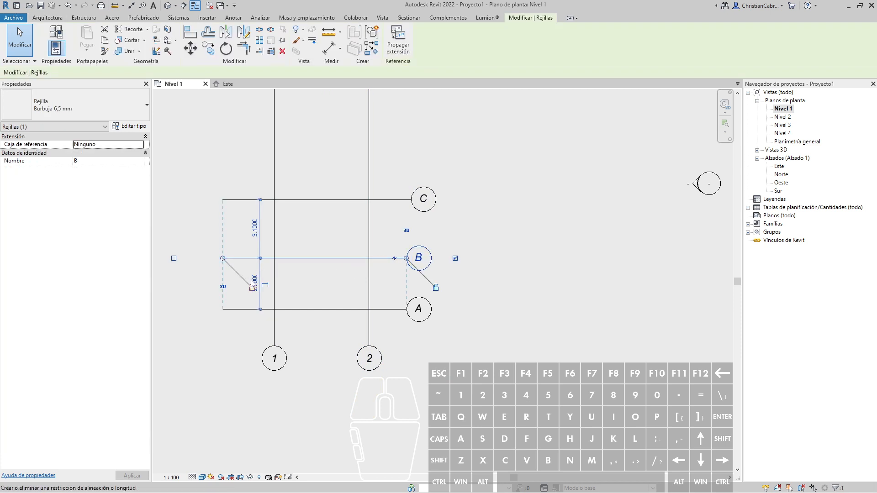
pyautogui.click(254, 284)
pyautogui.write('3')
pyautogui.press('Return')
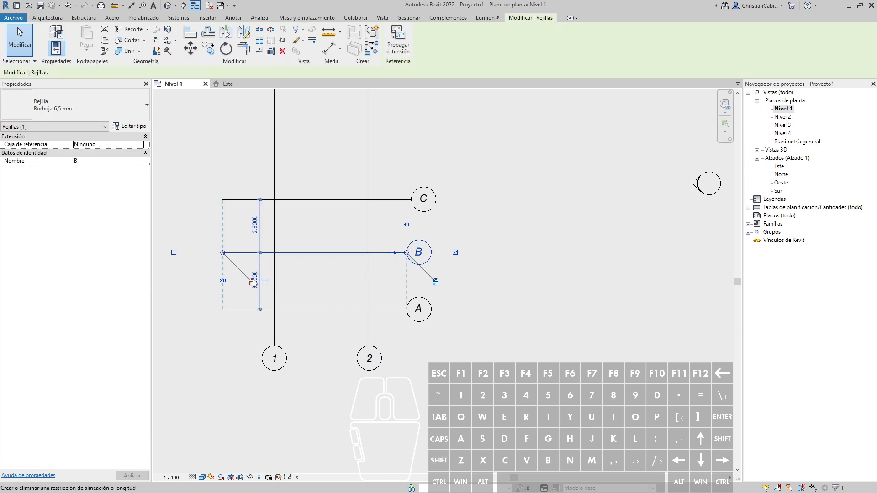
pyautogui.click(390, 200)
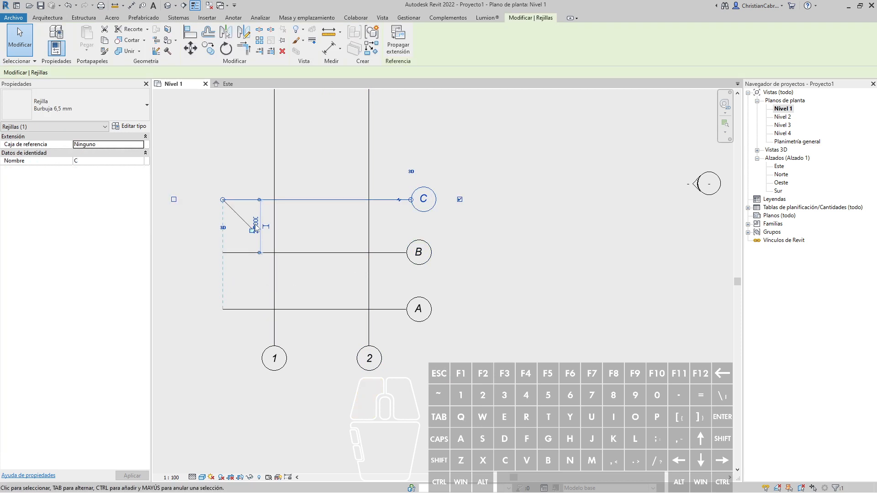
pyautogui.click(256, 224)
pyautogui.write('3')
pyautogui.press('Return')
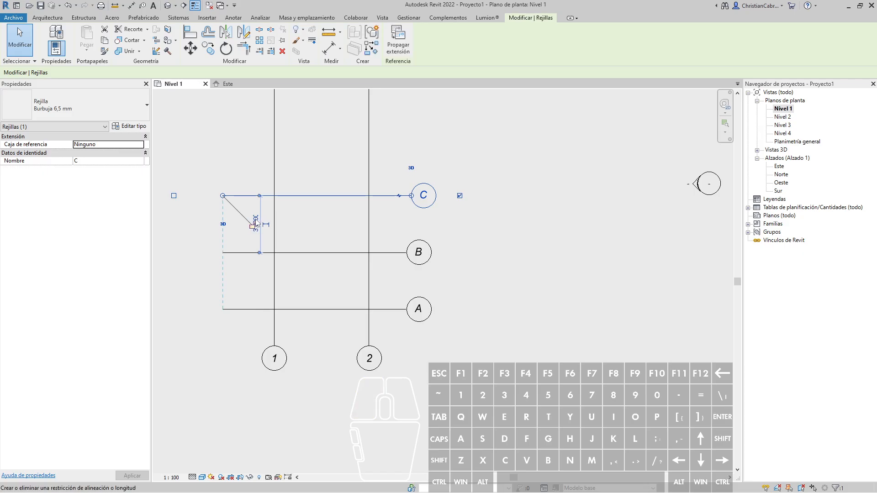
pyautogui.press('Escape')
pyautogui.moveTo(340, 276); pyautogui.dragTo(360, 299, button='middle')
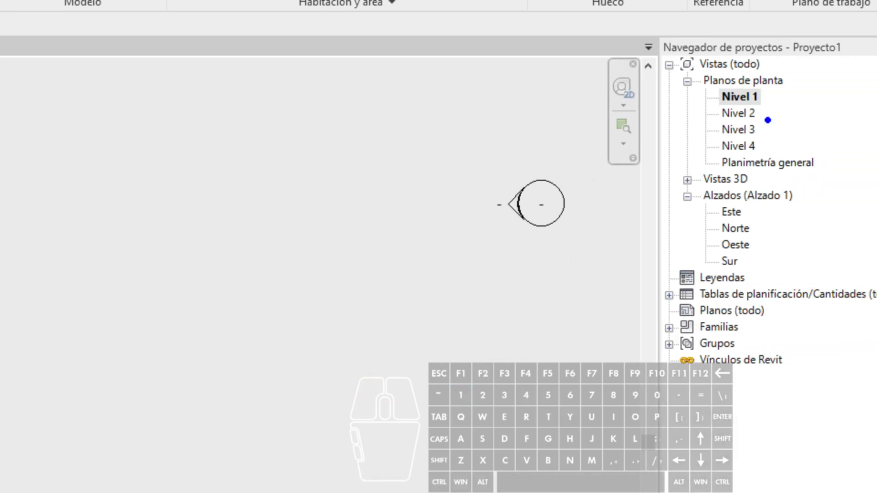
# Open the Nivel 2, Nivel 3 and Nivel 4 floor plans to check the grids in each of them
pyautogui.keyDown('ctrl'); pyautogui.moveTo(707, 103); pyautogui.dragTo(786, 162); pyautogui.keyUp('ctrl')
pyautogui.press('Escape')
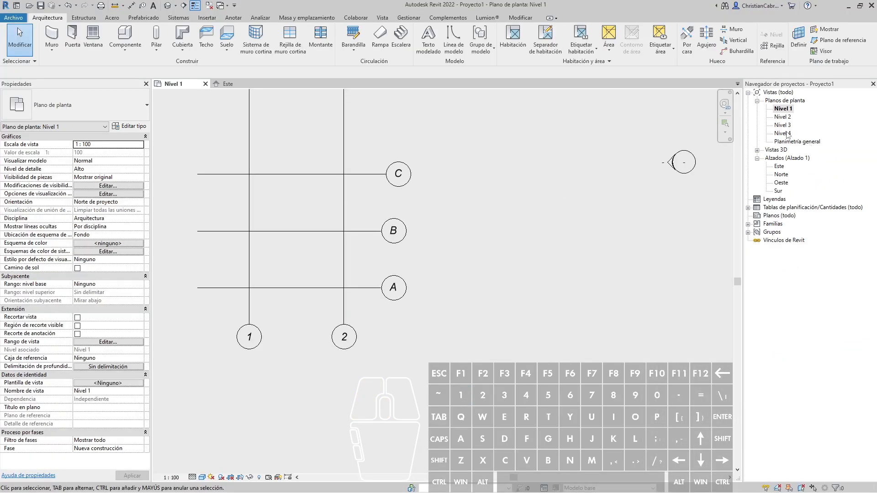
pyautogui.doubleClick(779, 117)
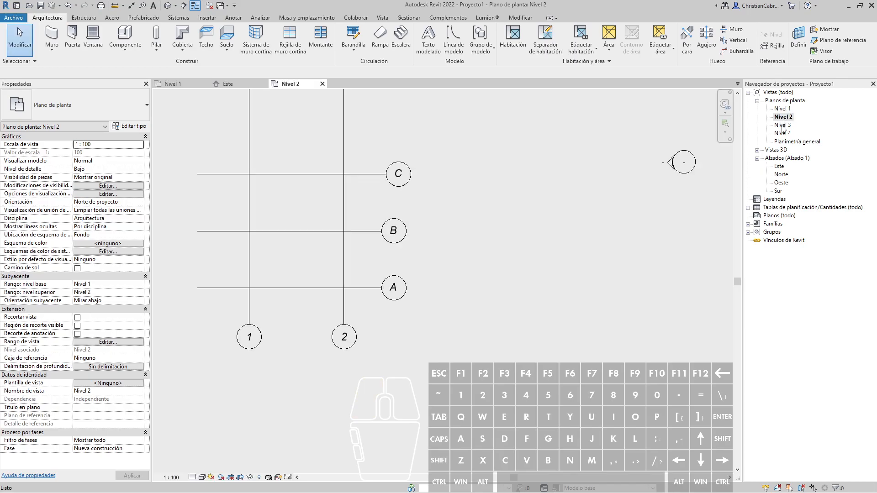
pyautogui.doubleClick(782, 125)
pyautogui.doubleClick(782, 133)
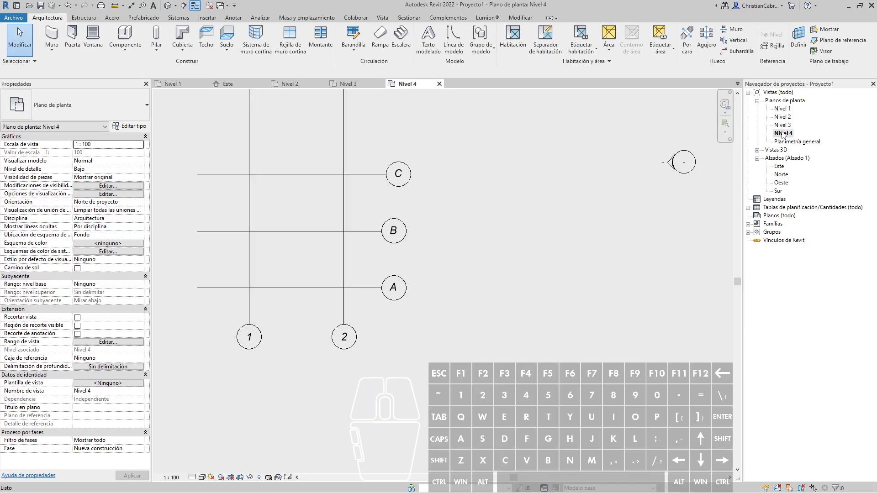
# Open the Este, Norte, Sur and Oeste elevations in turn to check how levels and grids are shown
pyautogui.doubleClick(779, 166)
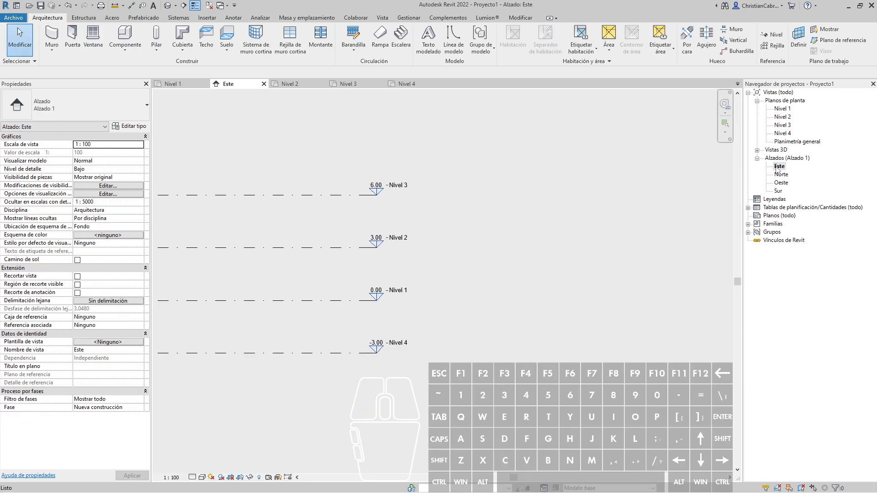
pyautogui.click(780, 176)
pyautogui.doubleClick(779, 176)
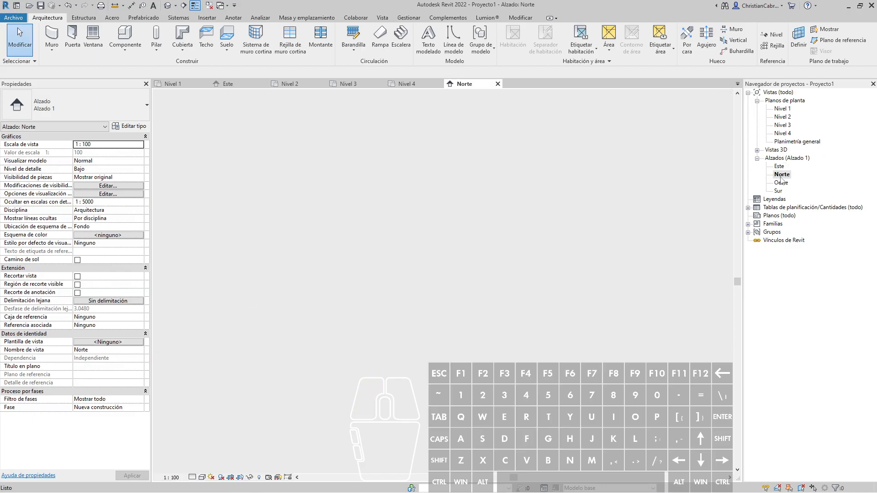
pyautogui.doubleClick(779, 191)
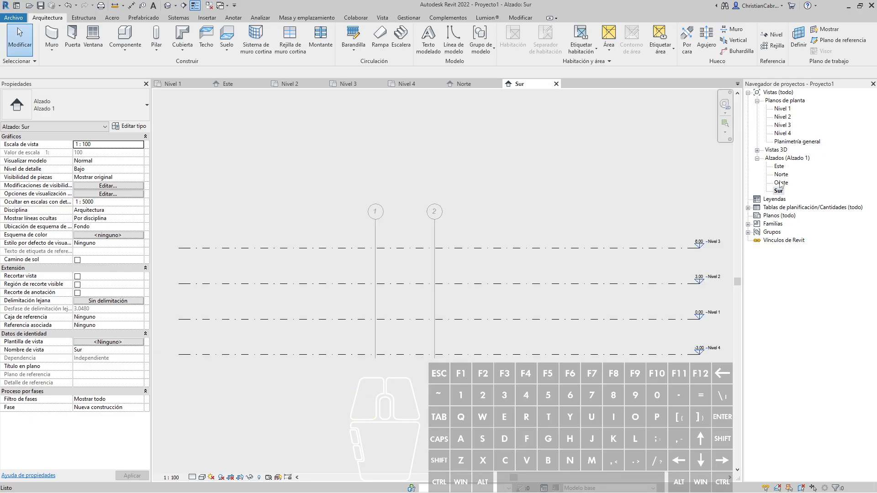
pyautogui.doubleClick(780, 183)
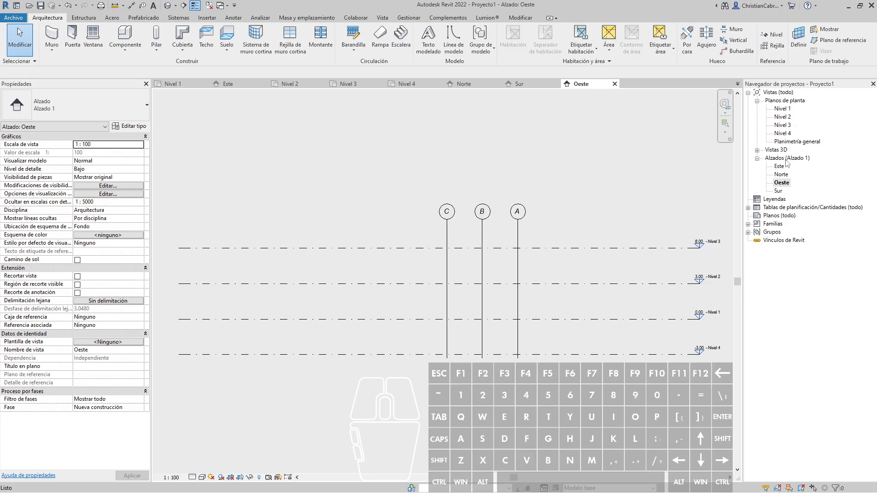
# In the Este elevation, rename level Nivel 4 to NFC and rename its corresponding views as well
pyautogui.doubleClick(782, 167)
pyautogui.scroll(3, 472, 355)
pyautogui.moveTo(415, 248); pyautogui.dragTo(454, 343, button='middle')
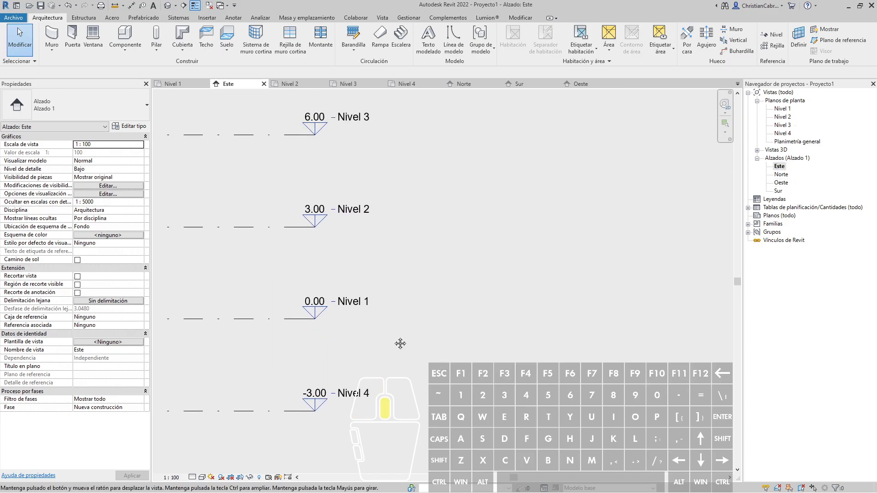
pyautogui.doubleClick(350, 395)
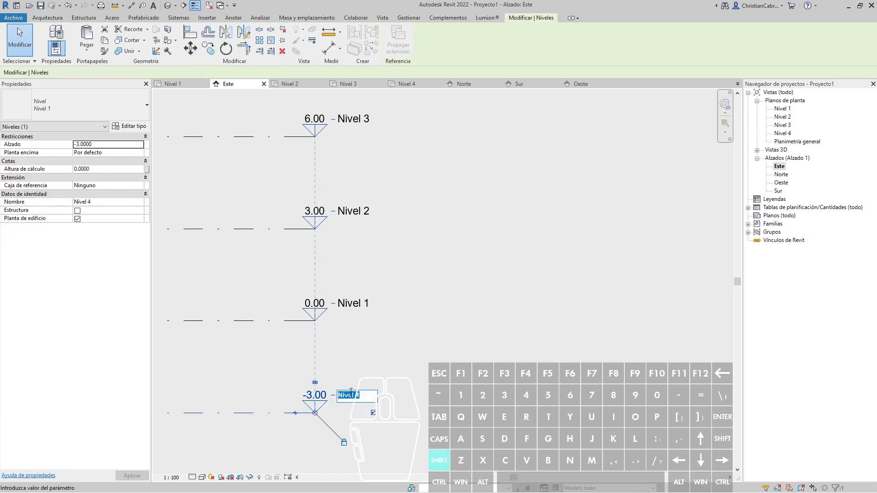
pyautogui.write('NFC')
pyautogui.press('Return')
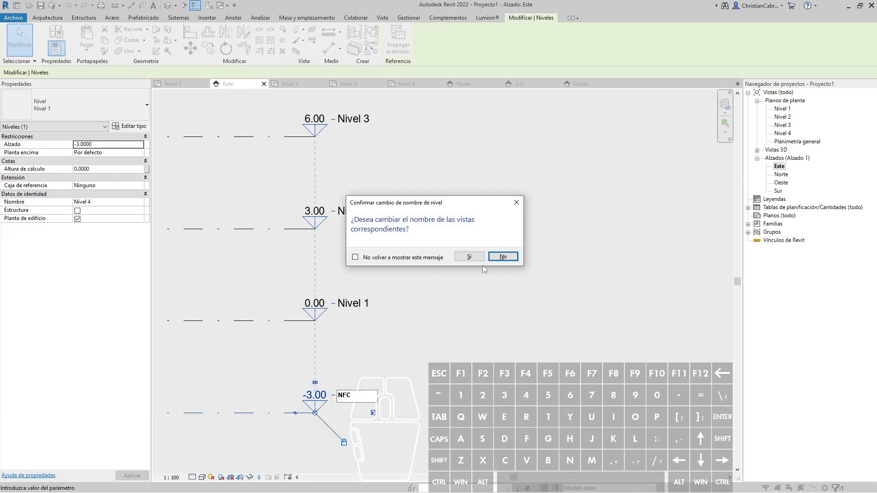
pyautogui.click(467, 256)
pyautogui.click(473, 342)
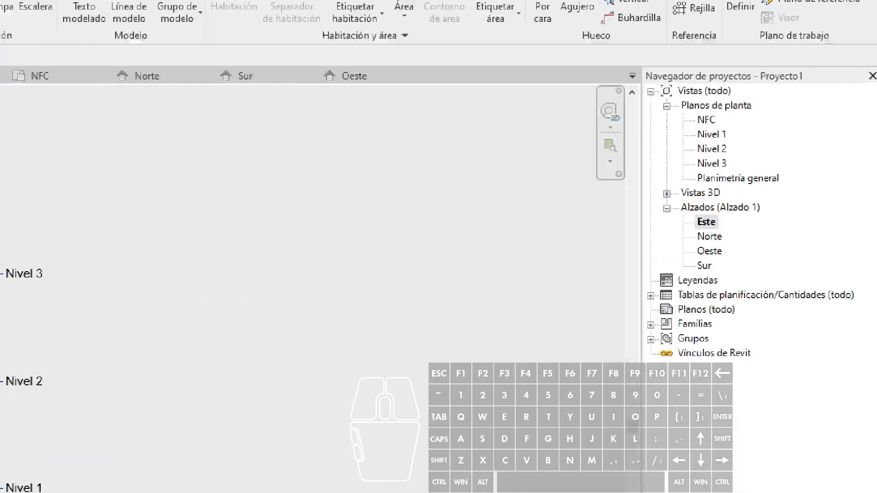
pyautogui.click(712, 115)
pyautogui.moveTo(691, 108)
pyautogui.keyDown('ctrl'); pyautogui.mouseDown()
pyautogui.moveTo(710, 160)
pyautogui.moveTo(742, 177)
pyautogui.mouseUp(); pyautogui.keyUp('ctrl')
pyautogui.press('Escape')
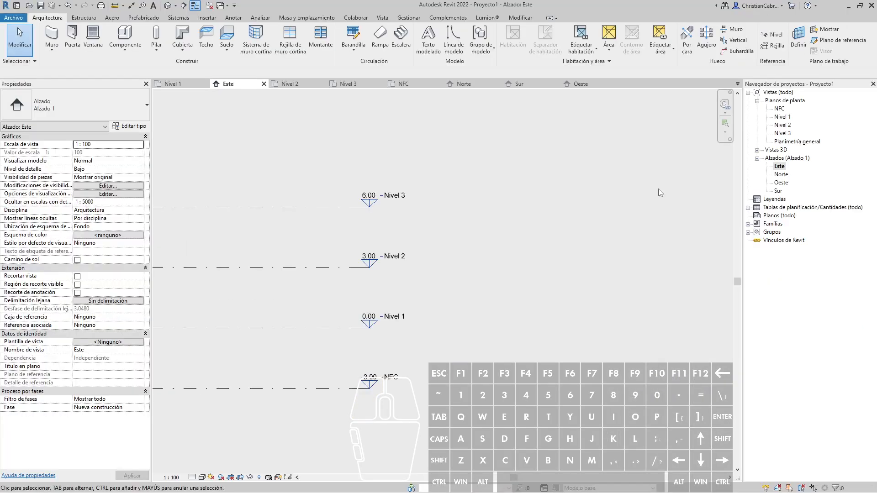
# Return to the Nivel 1 floor plan, showing its grid intersections
pyautogui.scroll(-3, 493, 272)
pyautogui.moveTo(514, 282)
pyautogui.mouseDown(button='middle')
pyautogui.moveTo(679, 255)
pyautogui.moveTo(661, 263)
pyautogui.mouseUp(button='middle')
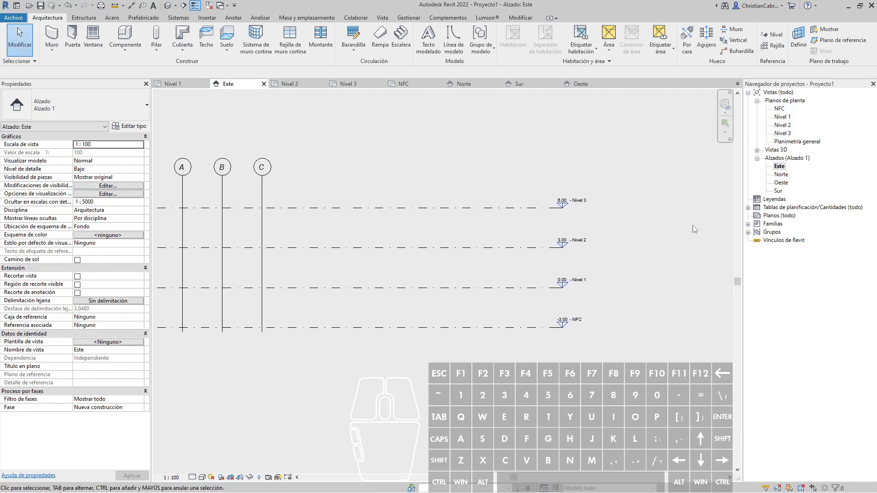
pyautogui.click(781, 118)
pyautogui.doubleClick(781, 118)
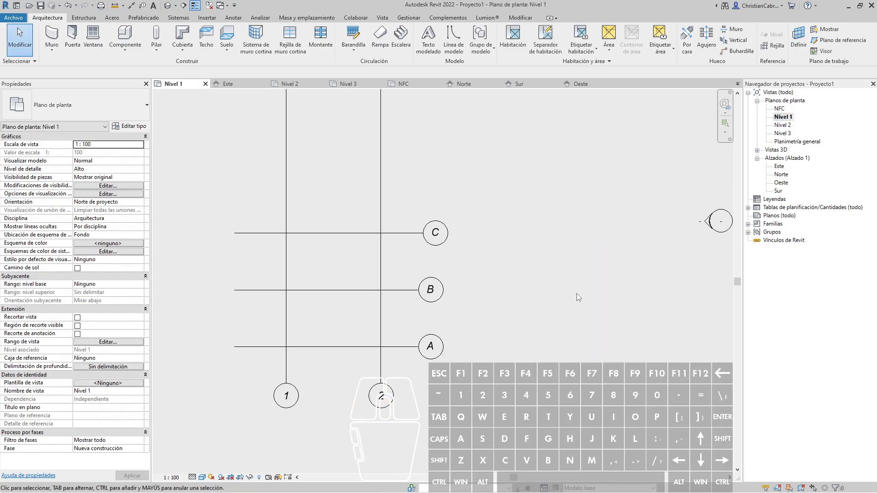
pyautogui.moveTo(577, 293); pyautogui.dragTo(564, 232, button='middle')
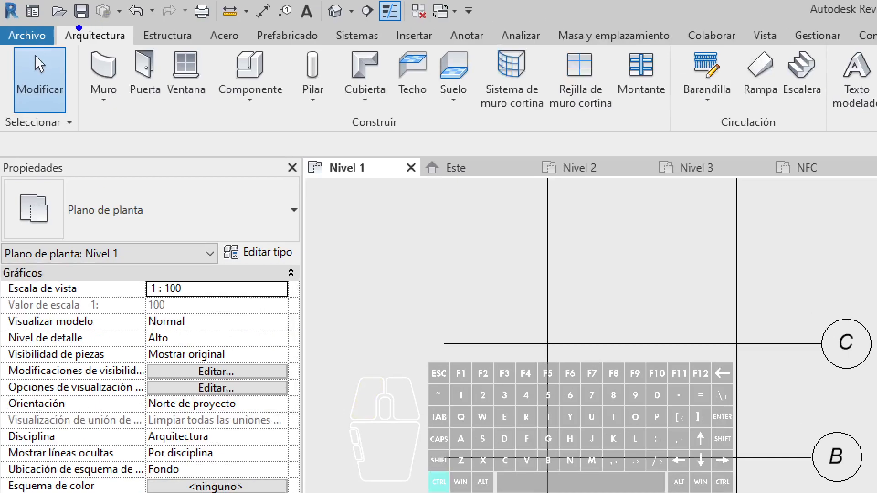
pyautogui.keyDown('ctrl'); pyautogui.moveTo(22, 10); pyautogui.dragTo(68, 25); pyautogui.keyUp('ctrl')
pyautogui.keyDown('ctrl'); pyautogui.moveTo(135, 47); pyautogui.dragTo(143, 49); pyautogui.keyUp('ctrl')
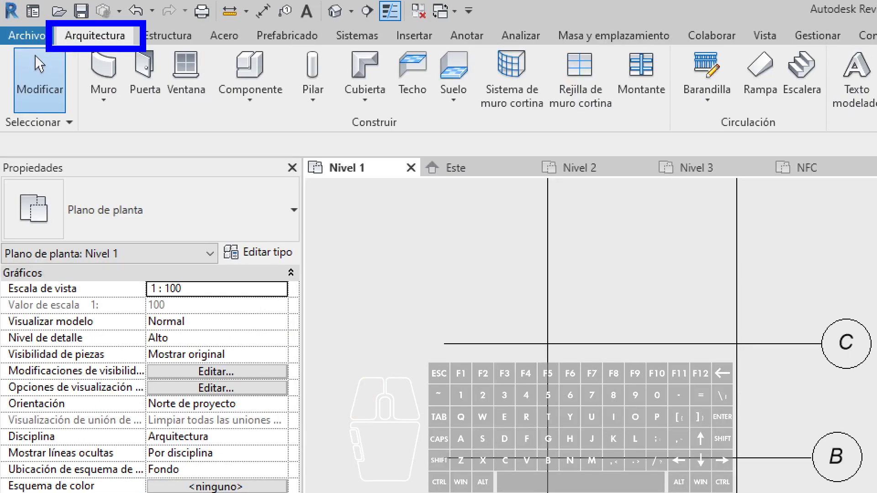
pyautogui.press('r')
pyautogui.keyDown('ctrl'); pyautogui.moveTo(74, 50); pyautogui.dragTo(131, 120); pyautogui.keyUp('ctrl')
pyautogui.keyDown('ctrl'); pyautogui.keyDown('shift'); pyautogui.moveTo(130, 139); pyautogui.dragTo(164, 235); pyautogui.keyUp('shift'); pyautogui.keyUp('ctrl')
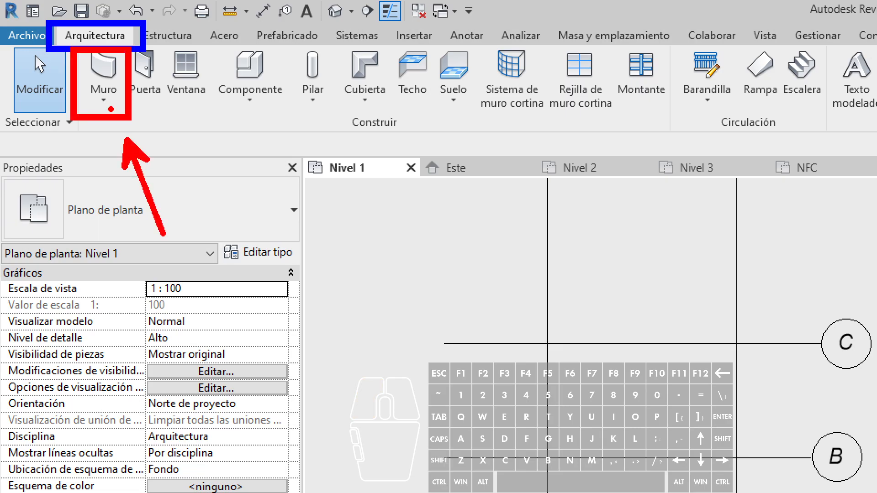
pyautogui.press('g')
pyautogui.keyDown('ctrl'); pyautogui.moveTo(95, 85); pyautogui.dragTo(115, 113); pyautogui.keyUp('ctrl')
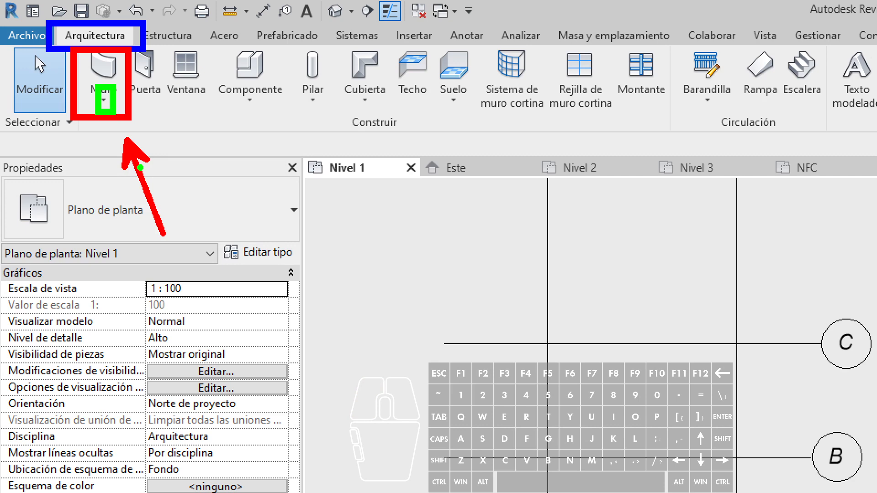
pyautogui.press('Escape')
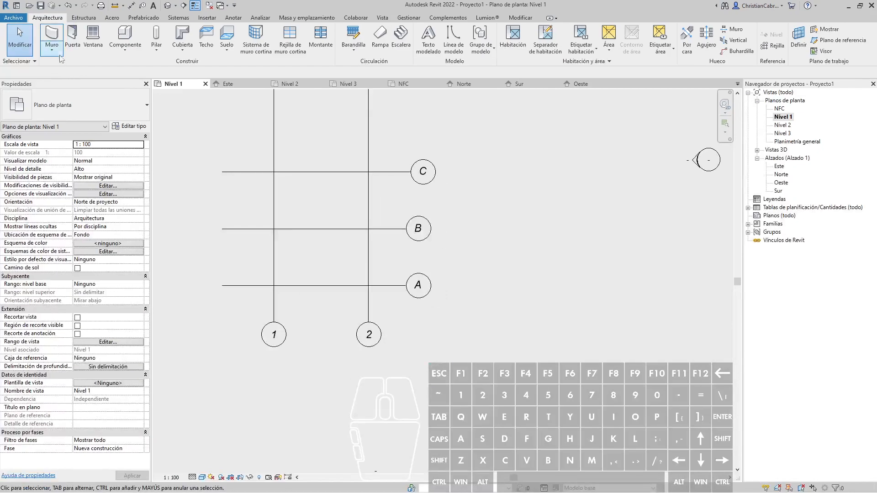
# Examine the variants of the Wall command: architectural, structural, by face, sweep and reveal
pyautogui.click(109, 105)
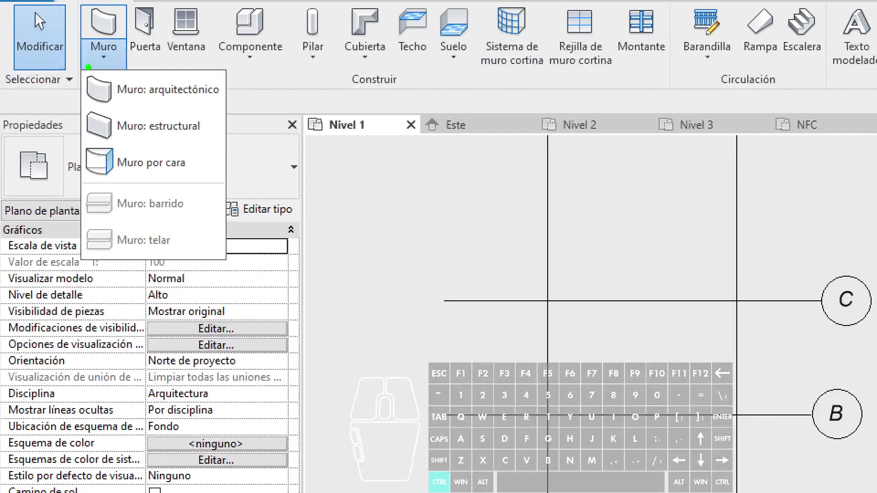
pyautogui.moveTo(39, 54)
pyautogui.keyDown('ctrl'); pyautogui.mouseDown()
pyautogui.moveTo(98, 114)
pyautogui.moveTo(119, 158)
pyautogui.mouseUp(); pyautogui.keyUp('ctrl')
pyautogui.keyDown('ctrl'); pyautogui.moveTo(240, 274); pyautogui.dragTo(238, 272); pyautogui.keyUp('ctrl')
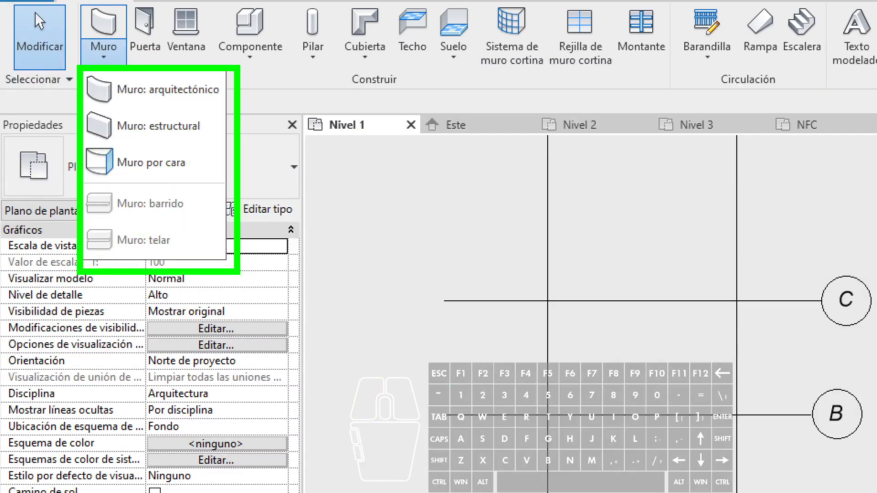
pyautogui.press('r')
pyautogui.moveTo(249, 170); pyautogui.dragTo(273, 143)
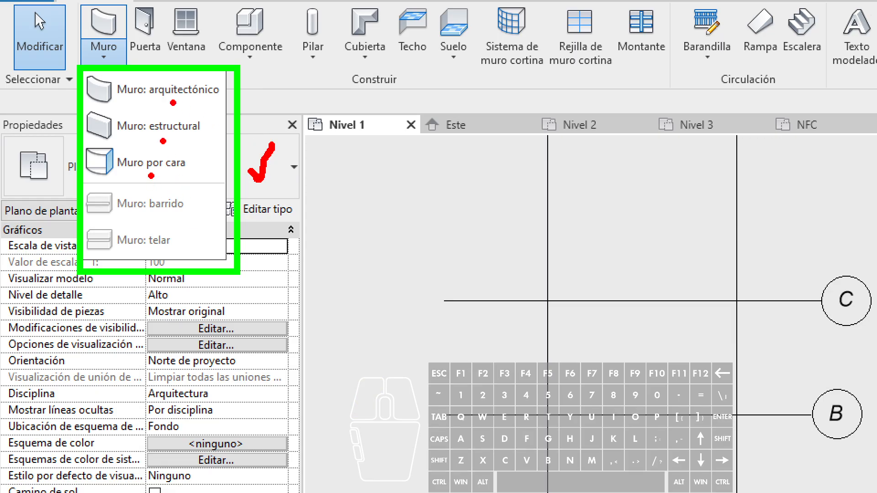
pyautogui.click(160, 255)
pyautogui.press('b')
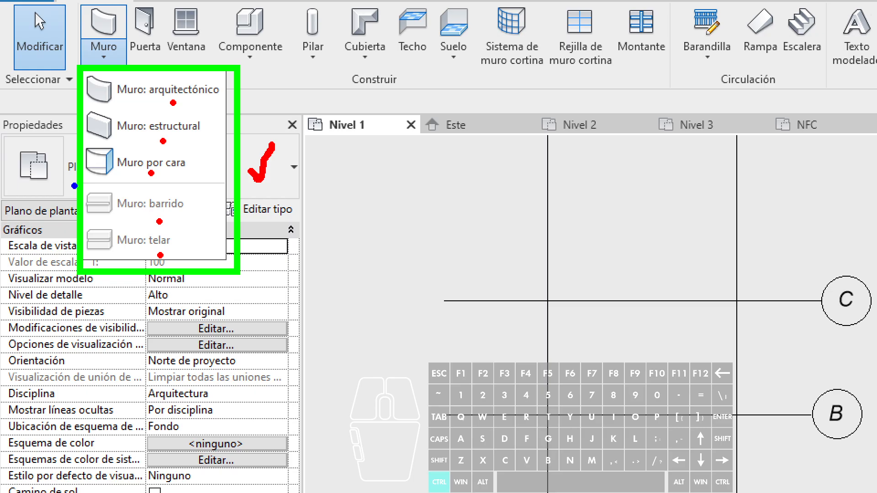
pyautogui.moveTo(77, 179)
pyautogui.keyDown('ctrl'); pyautogui.mouseDown()
pyautogui.moveTo(157, 244)
pyautogui.moveTo(206, 255)
pyautogui.moveTo(159, 253)
pyautogui.mouseUp(); pyautogui.keyUp('ctrl')
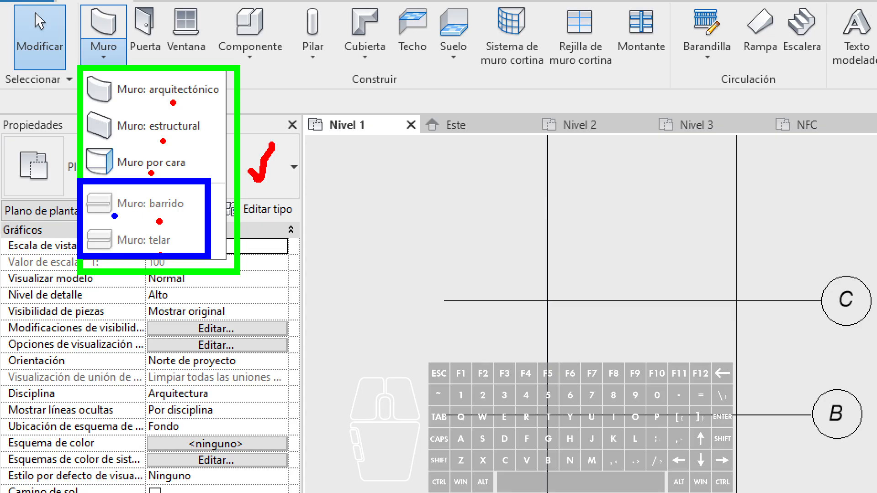
pyautogui.click(258, 274)
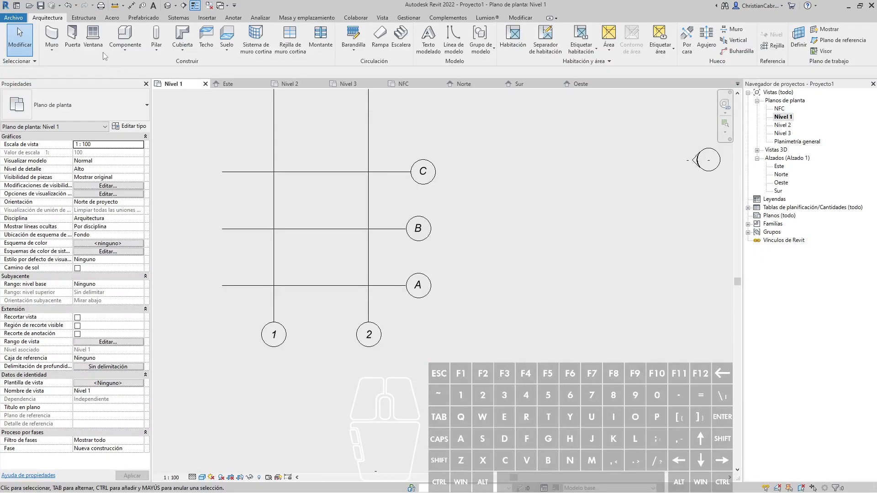
# Start the architectural Wall command and review its properties, drawing tools and placement options
pyautogui.click(52, 38)
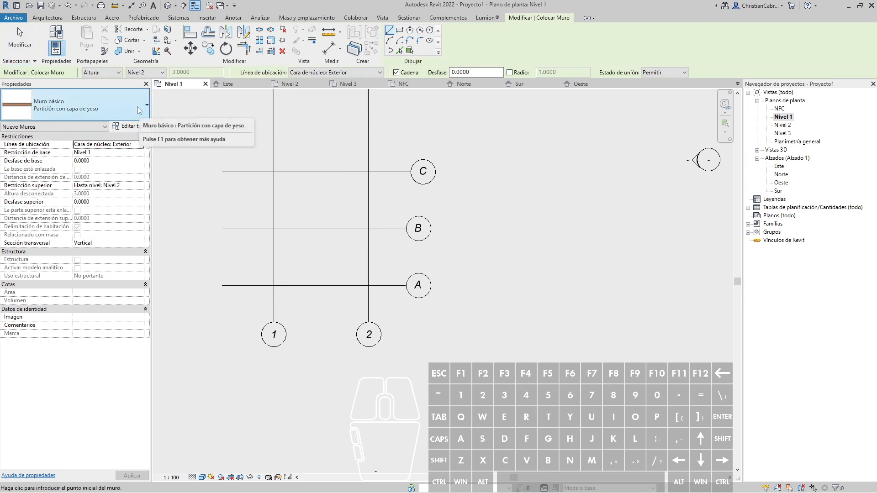
pyautogui.hotkey('ctrl', '2')
pyautogui.press('ctrl')
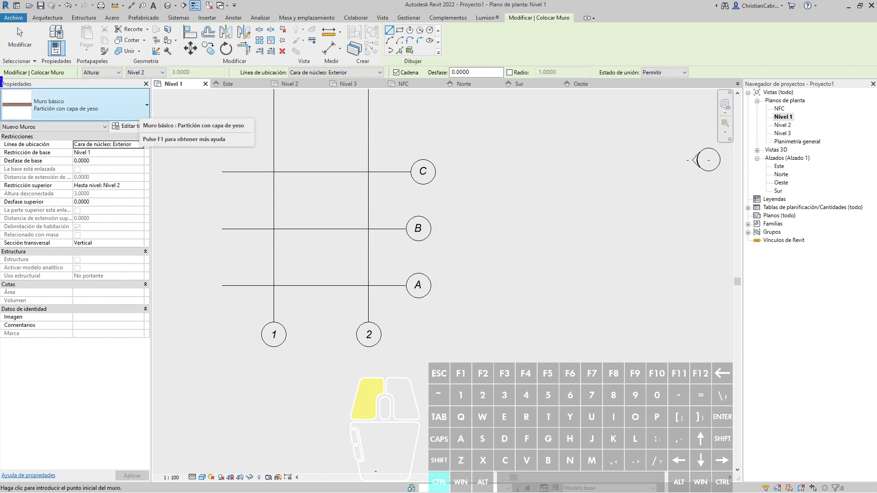
pyautogui.moveTo(2, 78)
pyautogui.keyDown('ctrl'); pyautogui.mouseDown()
pyautogui.moveTo(153, 334)
pyautogui.moveTo(153, 351)
pyautogui.mouseUp(); pyautogui.keyUp('ctrl')
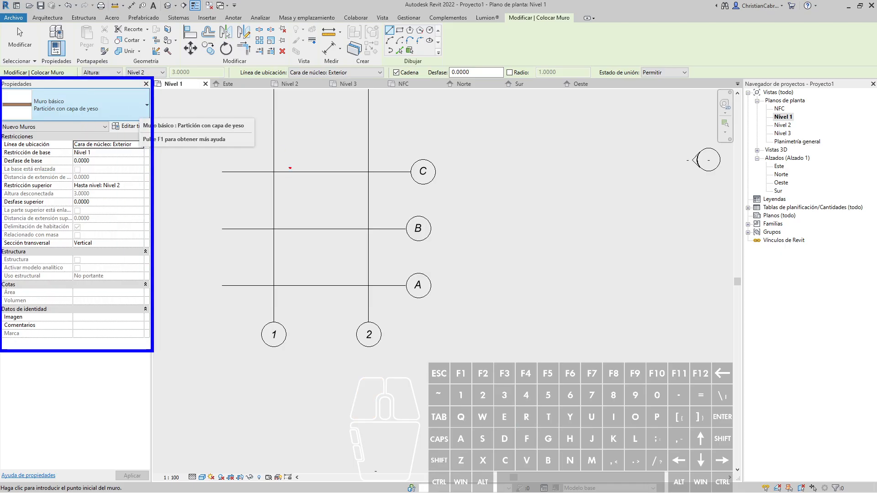
pyautogui.moveTo(384, 19)
pyautogui.keyDown('ctrl'); pyautogui.mouseDown()
pyautogui.moveTo(457, 43)
pyautogui.moveTo(664, 63)
pyautogui.mouseUp(); pyautogui.keyUp('ctrl')
pyautogui.press('ctrl')
pyautogui.moveTo(1, 61)
pyautogui.keyDown('ctrl'); pyautogui.mouseDown()
pyautogui.moveTo(364, 79)
pyautogui.moveTo(710, 79)
pyautogui.mouseUp(); pyautogui.keyUp('ctrl')
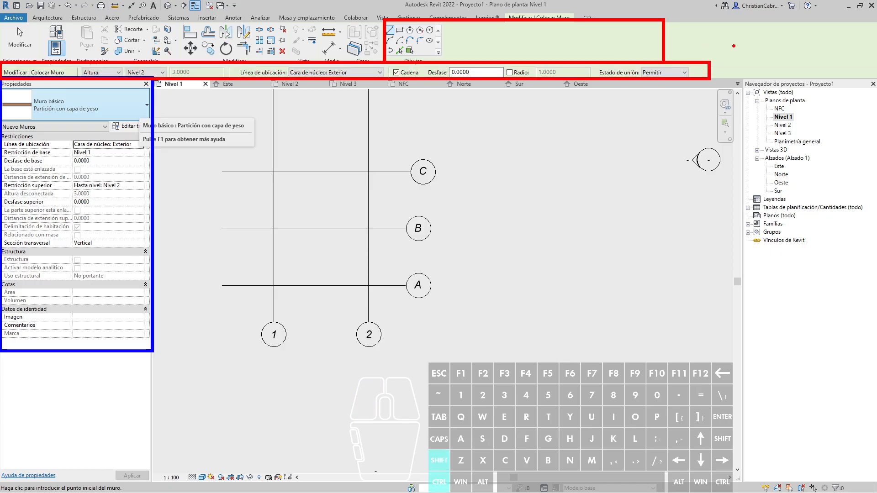
pyautogui.keyDown('ctrl'); pyautogui.keyDown('shift'); pyautogui.moveTo(738, 46); pyautogui.dragTo(652, 183); pyautogui.keyUp('shift'); pyautogui.keyUp('ctrl')
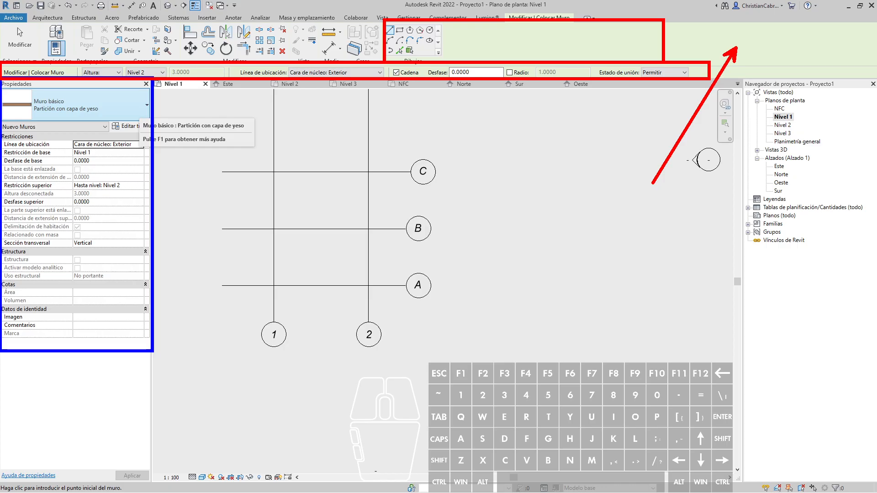
pyautogui.moveTo(111, 224); pyautogui.dragTo(121, 199)
pyautogui.moveTo(106, 238); pyautogui.dragTo(127, 238)
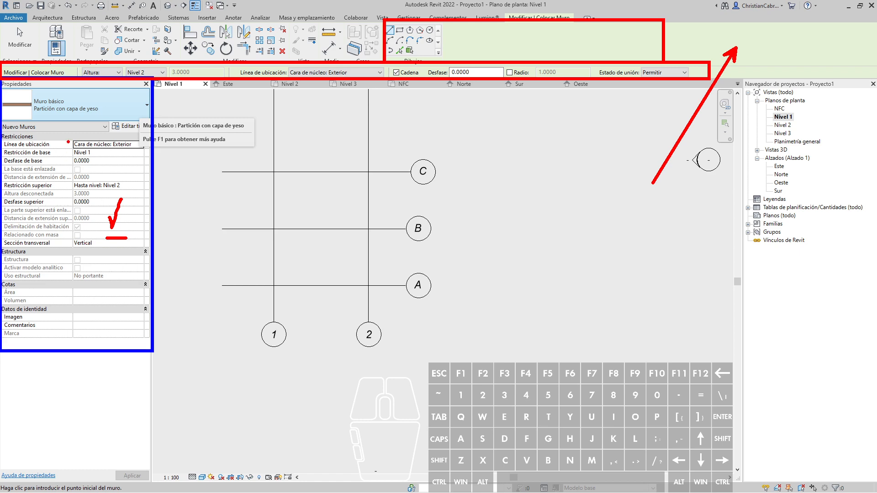
pyautogui.press('Escape')
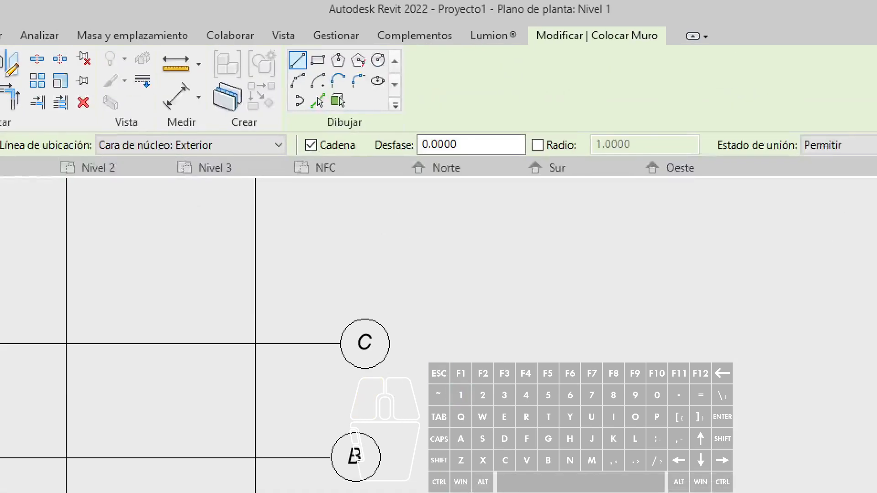
pyautogui.keyDown('ctrl'); pyautogui.moveTo(375, 20); pyautogui.dragTo(450, 68); pyautogui.keyUp('ctrl')
pyautogui.keyDown('ctrl'); pyautogui.moveTo(419, 135); pyautogui.dragTo(421, 137); pyautogui.keyUp('ctrl')
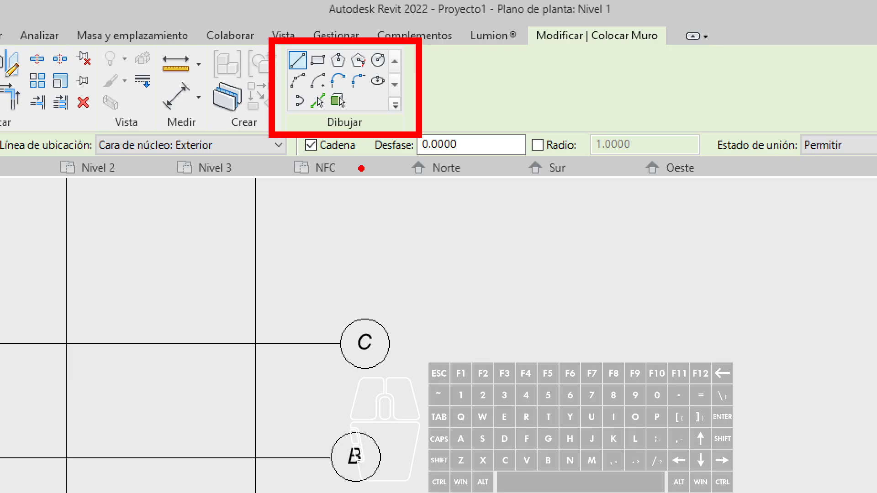
pyautogui.moveTo(306, 277)
pyautogui.mouseDown()
pyautogui.moveTo(423, 219)
pyautogui.moveTo(511, 318)
pyautogui.moveTo(628, 286)
pyautogui.moveTo(708, 312)
pyautogui.moveTo(758, 384)
pyautogui.mouseUp()
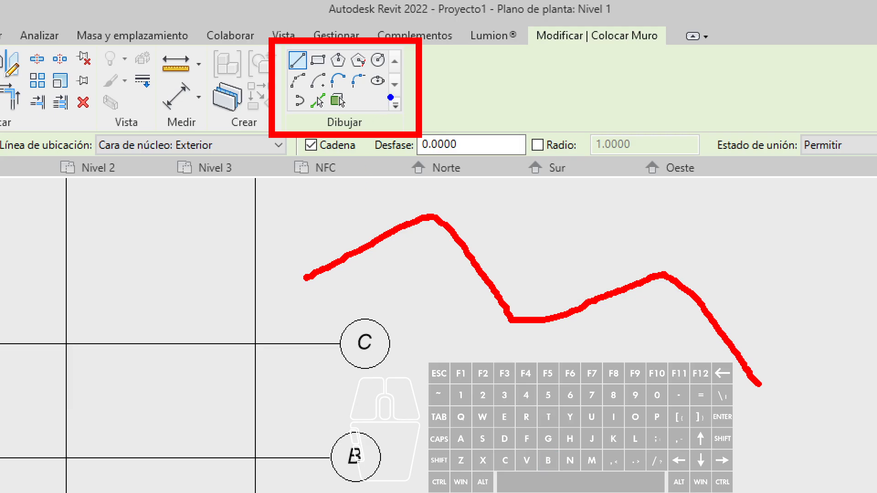
pyautogui.hotkey('ctrl', 'shift')
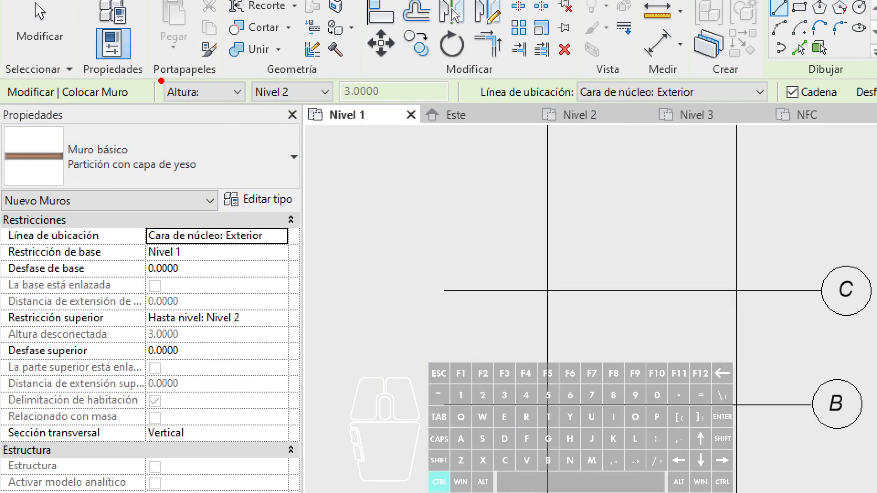
pyautogui.keyDown('ctrl'); pyautogui.moveTo(160, 72); pyautogui.dragTo(254, 112); pyautogui.keyUp('ctrl')
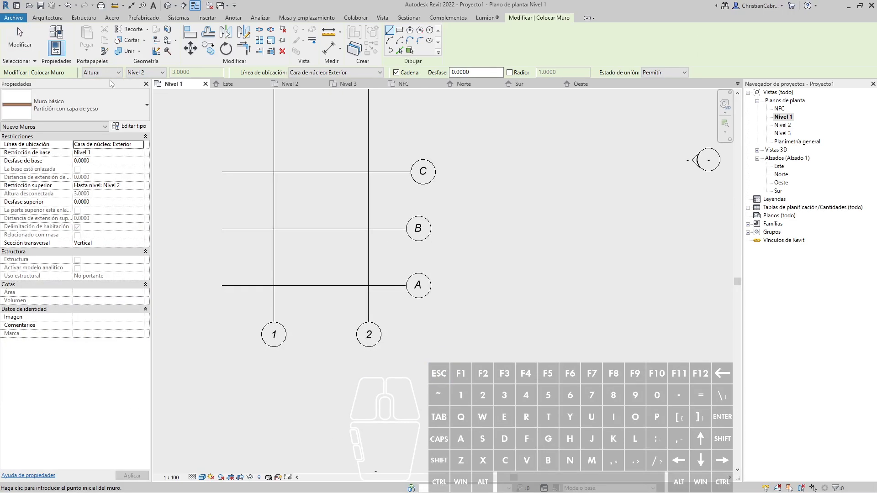
# Examine the new wall's height setting and the levels available as its top constraint
pyautogui.click(102, 76)
pyautogui.click(103, 75)
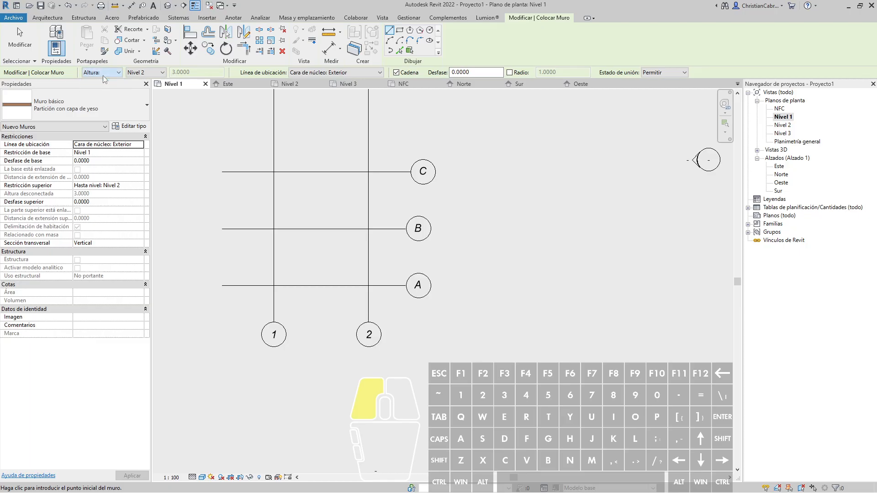
pyautogui.click(137, 75)
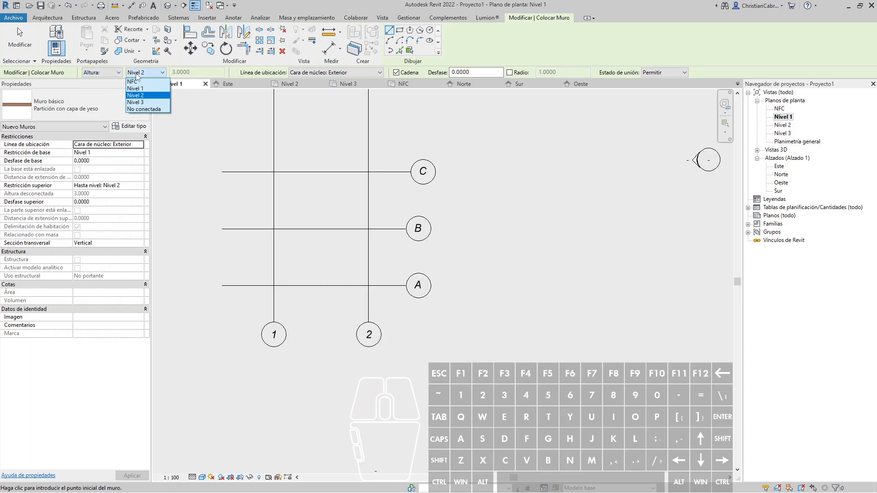
pyautogui.click(113, 74)
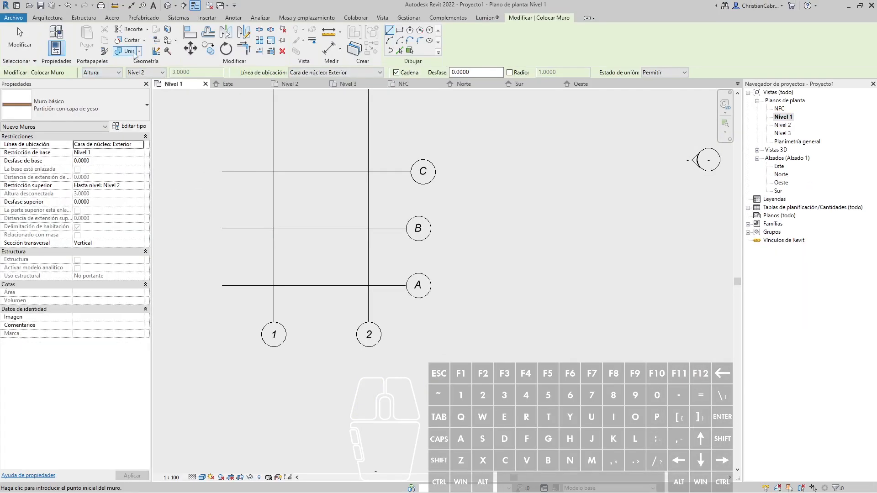
pyautogui.click(131, 75)
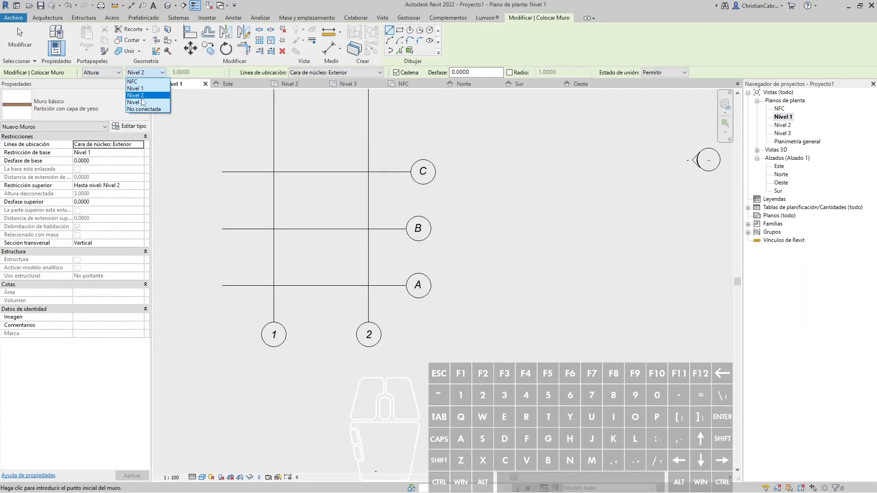
pyautogui.click(142, 102)
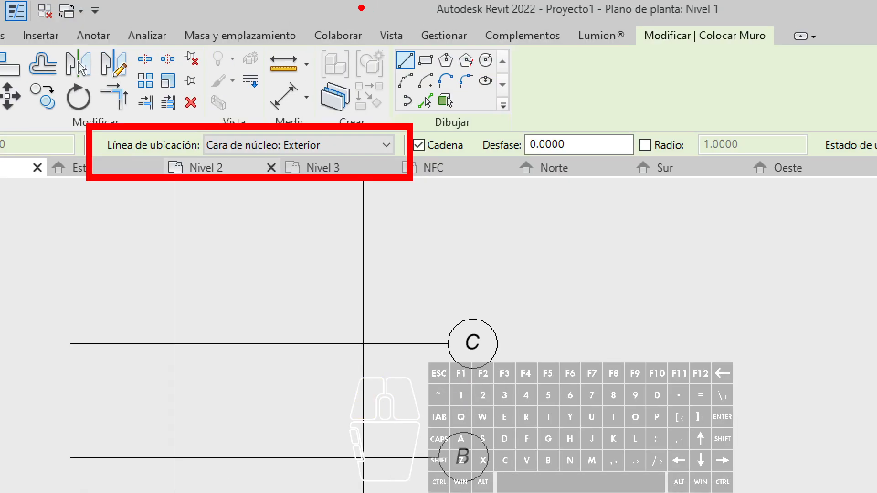
# Set the new wall's location line to the wall centerline (Eje del muro)
pyautogui.moveTo(341, 109)
pyautogui.mouseDown()
pyautogui.moveTo(426, 85)
pyautogui.moveTo(394, 103)
pyautogui.mouseUp()
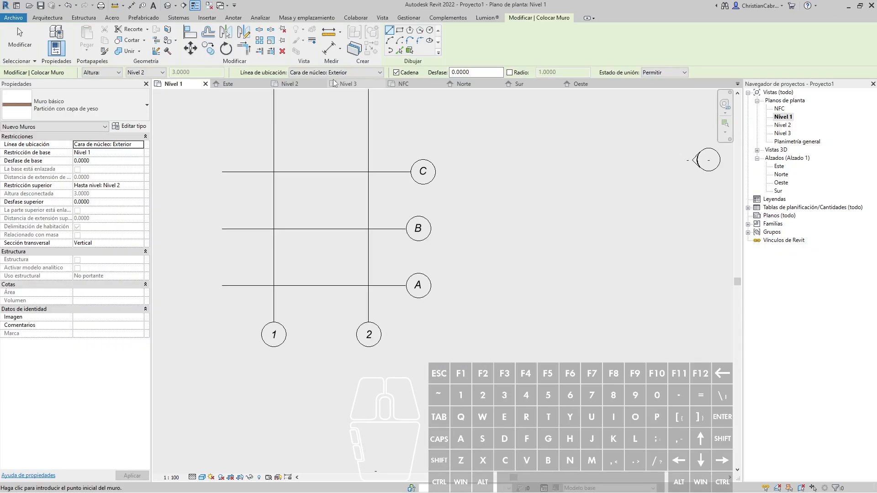
pyautogui.click(337, 72)
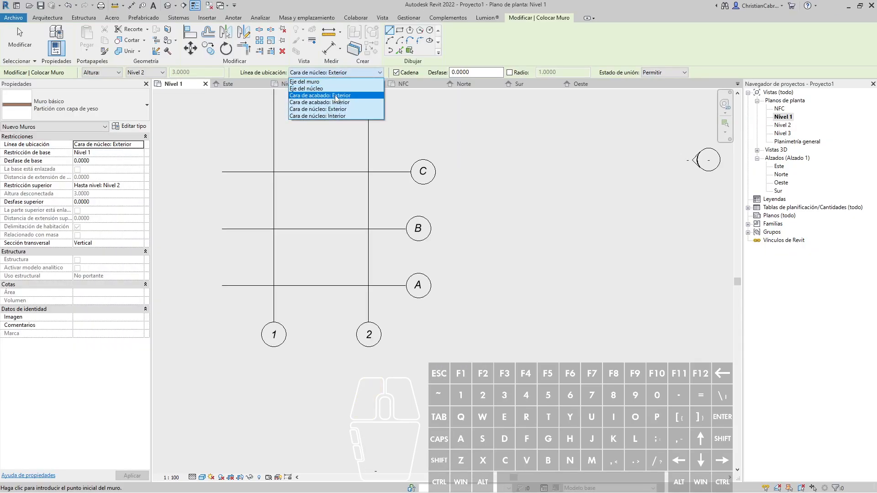
pyautogui.click(310, 83)
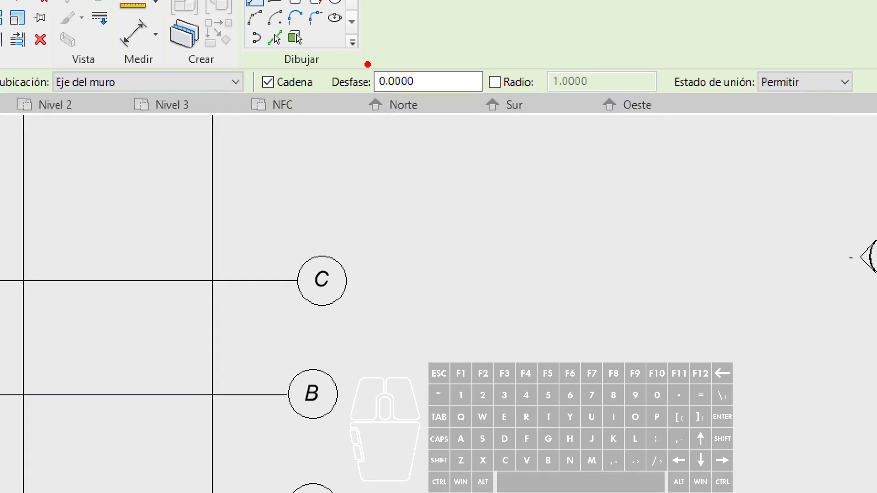
pyautogui.moveTo(248, 62)
pyautogui.keyDown('ctrl'); pyautogui.mouseDown()
pyautogui.moveTo(344, 100)
pyautogui.moveTo(325, 103)
pyautogui.mouseUp(); pyautogui.keyUp('ctrl')
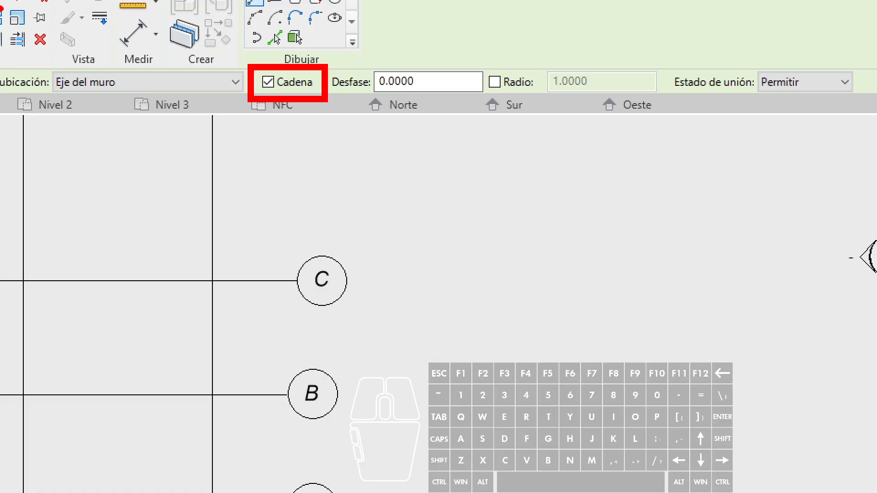
pyautogui.press('Escape')
pyautogui.hotkey('ctrl', '1')
pyautogui.click(495, 64)
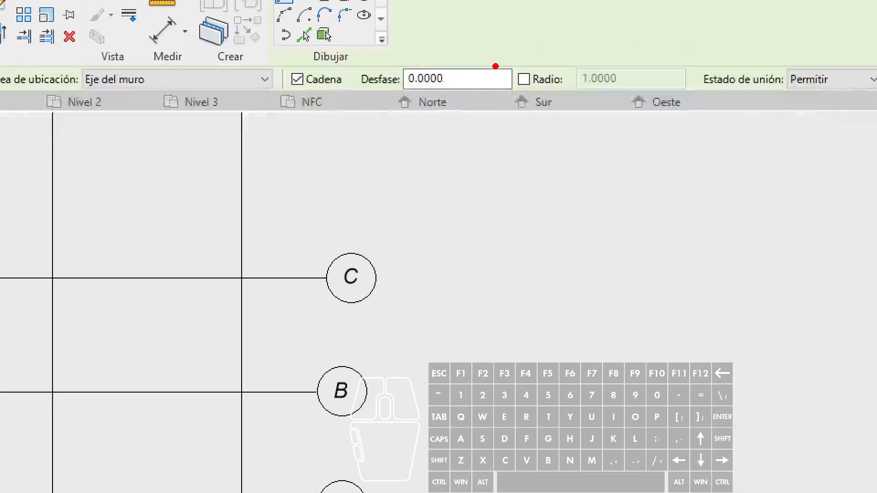
pyautogui.keyDown('ctrl'); pyautogui.moveTo(346, 63); pyautogui.dragTo(456, 97); pyautogui.keyUp('ctrl')
pyautogui.moveTo(369, 211); pyautogui.dragTo(605, 211)
pyautogui.keyDown('ctrl'); pyautogui.moveTo(365, 276); pyautogui.dragTo(734, 329); pyautogui.keyUp('ctrl')
pyautogui.moveTo(500, 178); pyautogui.dragTo(500, 294)
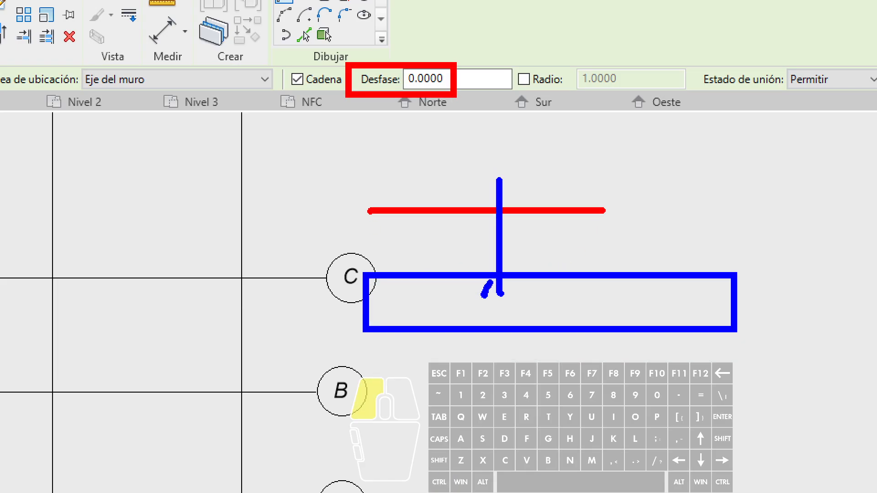
# Examine the new wall's radius option and the Permitir and Impedir choices of its join status
pyautogui.press('Escape')
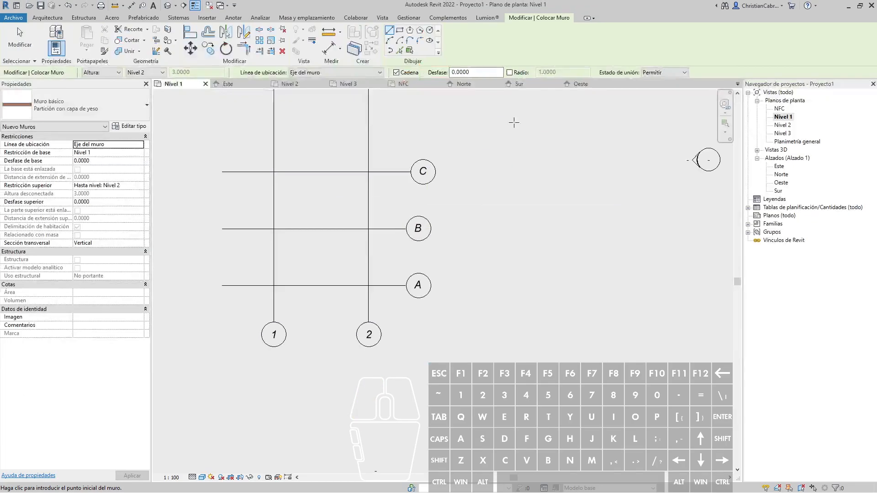
pyautogui.click(510, 72)
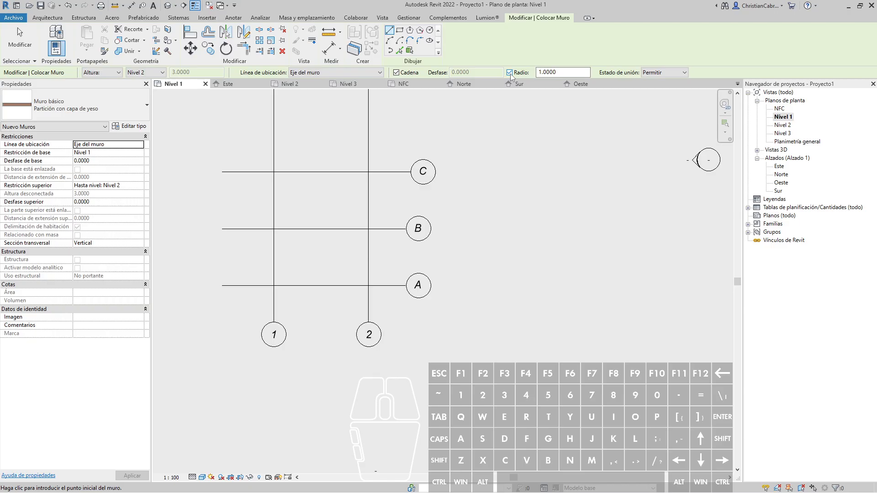
pyautogui.click(510, 73)
pyautogui.hotkey('ctrl', '1')
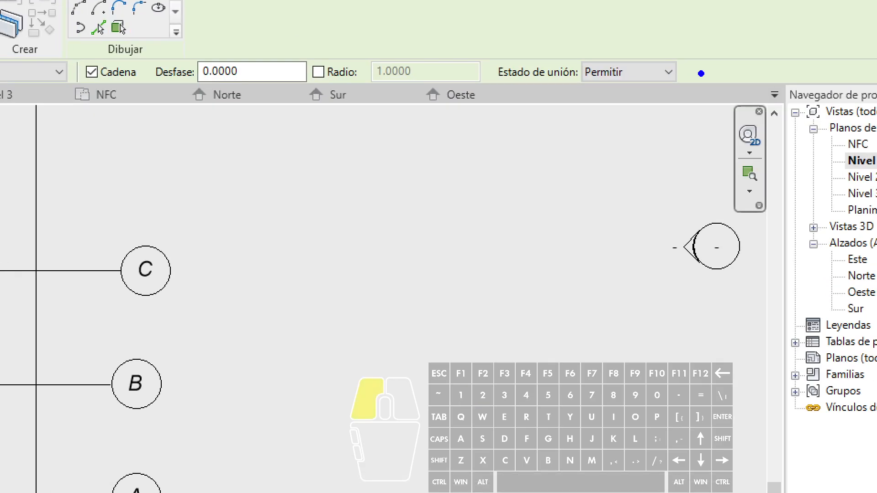
pyautogui.keyDown('ctrl'); pyautogui.moveTo(453, 44); pyautogui.dragTo(728, 100); pyautogui.keyUp('ctrl')
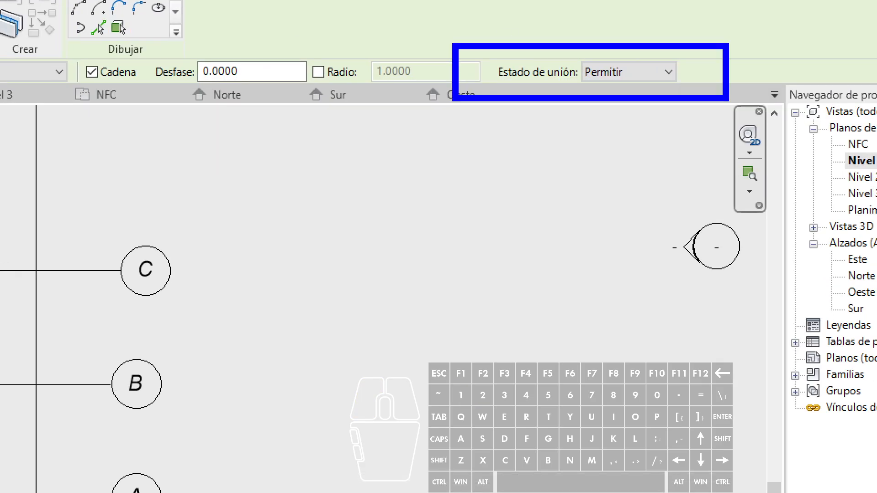
pyautogui.click(667, 72)
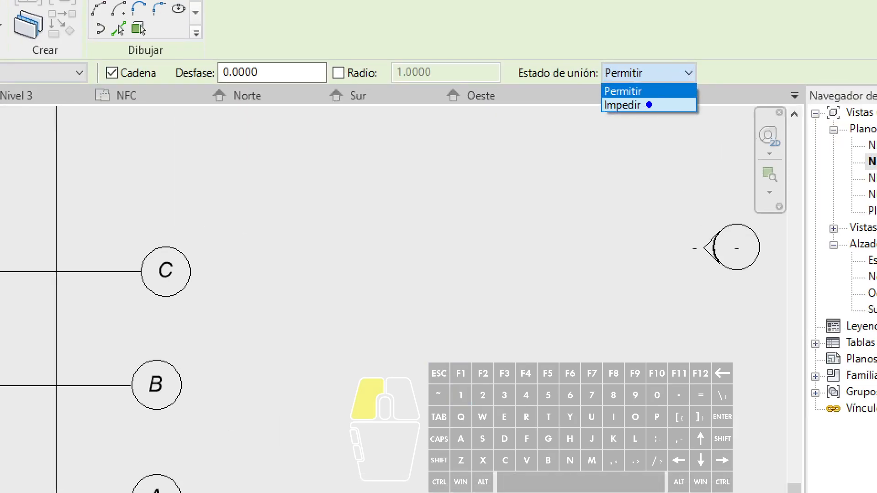
pyautogui.moveTo(648, 103); pyautogui.dragTo(673, 86)
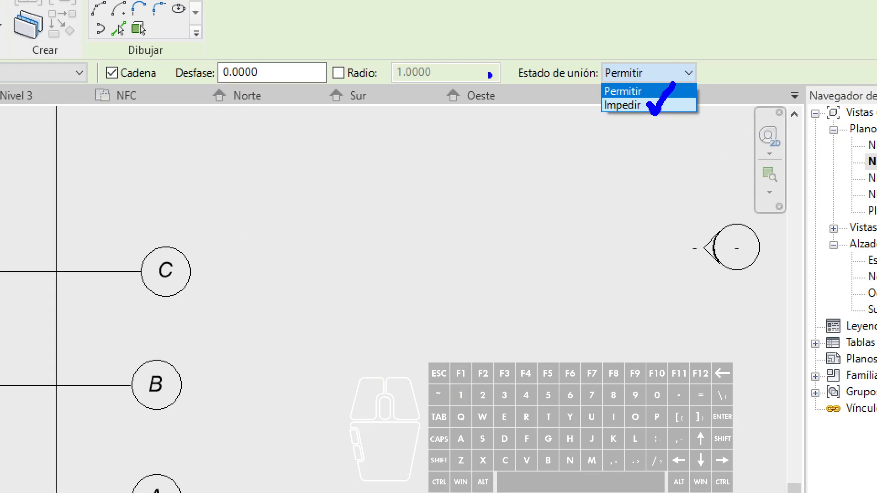
pyautogui.keyDown('ctrl'); pyautogui.moveTo(318, 48); pyautogui.dragTo(498, 97); pyautogui.keyUp('ctrl')
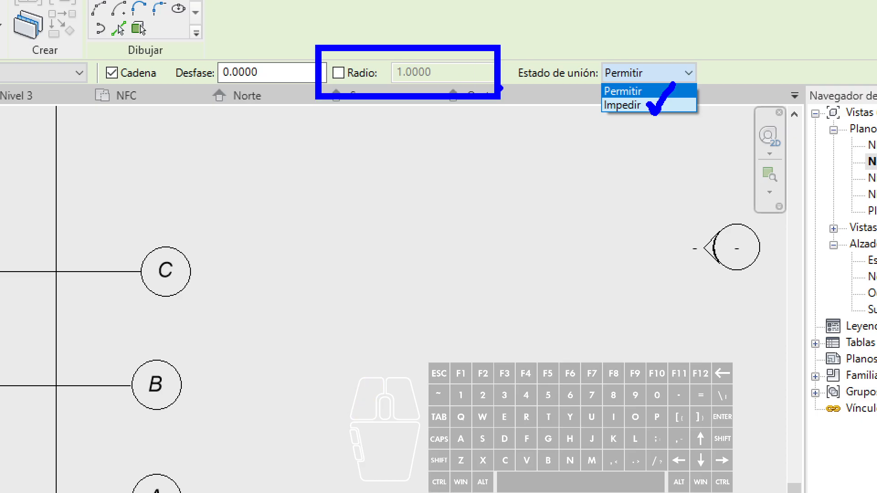
pyautogui.press('Escape')
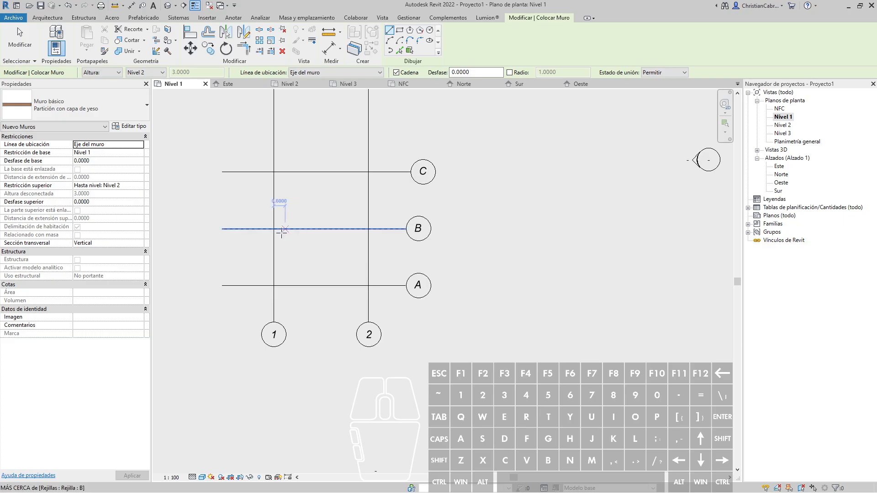
pyautogui.hotkey('ctrl', '1')
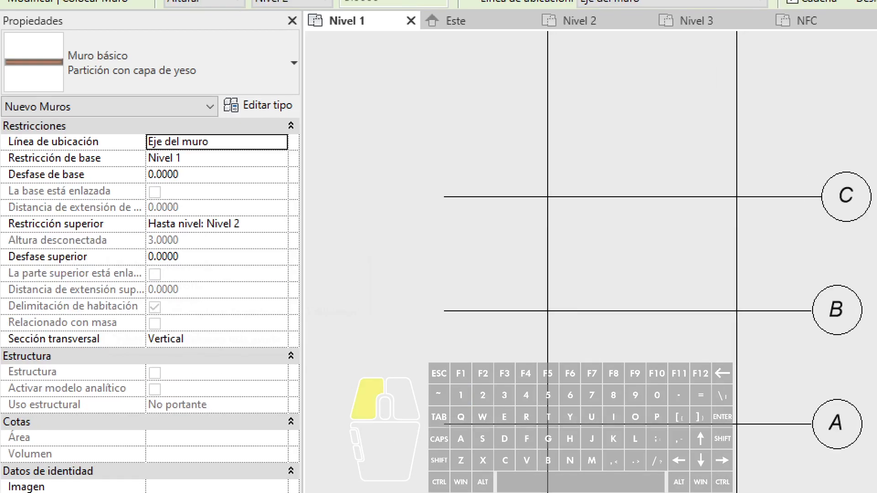
pyautogui.moveTo(2, 27)
pyautogui.keyDown('ctrl'); pyautogui.mouseDown()
pyautogui.moveTo(239, 97)
pyautogui.moveTo(319, 97)
pyautogui.moveTo(311, 97)
pyautogui.mouseUp(); pyautogui.keyUp('ctrl')
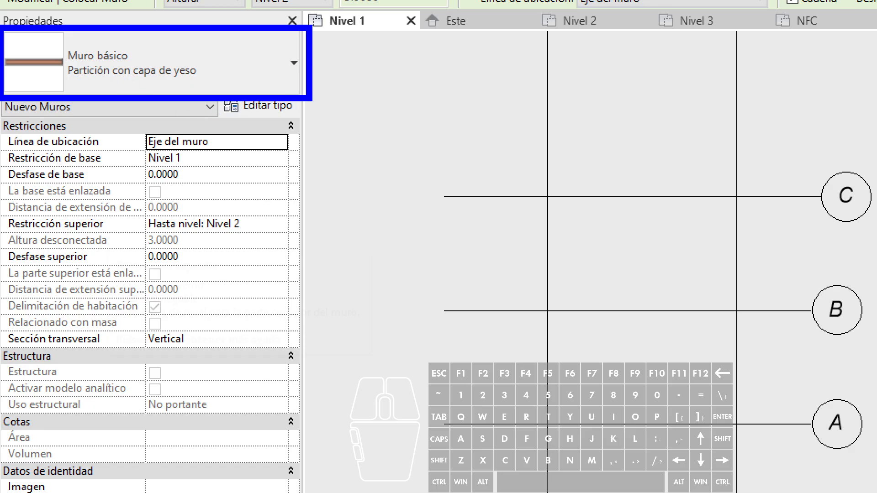
pyautogui.moveTo(324, 70); pyautogui.dragTo(384, 45)
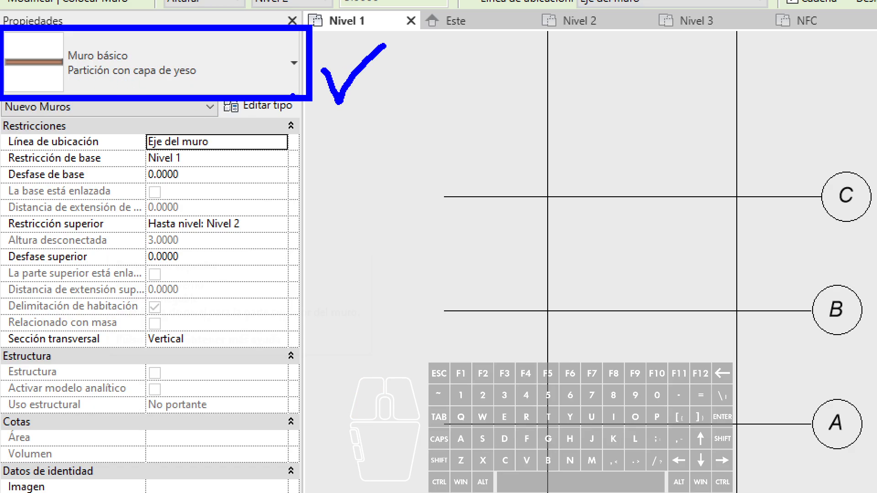
pyautogui.keyDown('ctrl'); pyautogui.keyDown('shift'); pyautogui.moveTo(276, 238); pyautogui.dragTo(276, 87); pyautogui.keyUp('shift'); pyautogui.keyUp('ctrl')
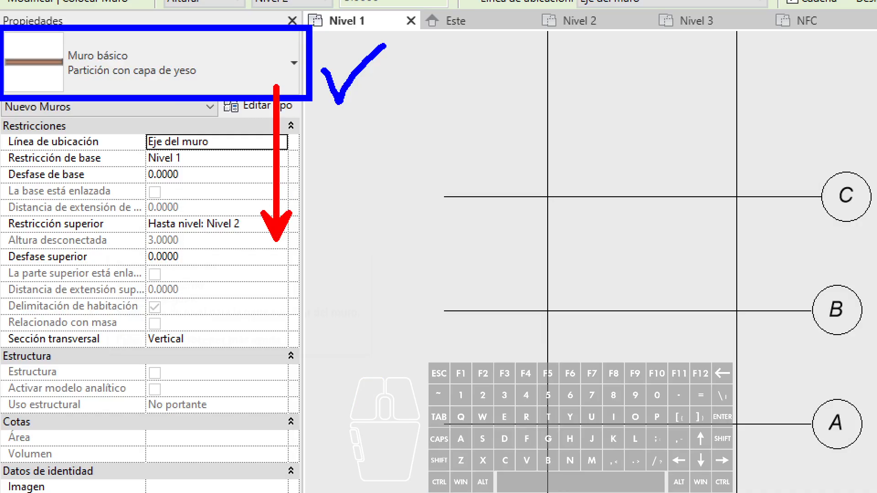
pyautogui.write('t')
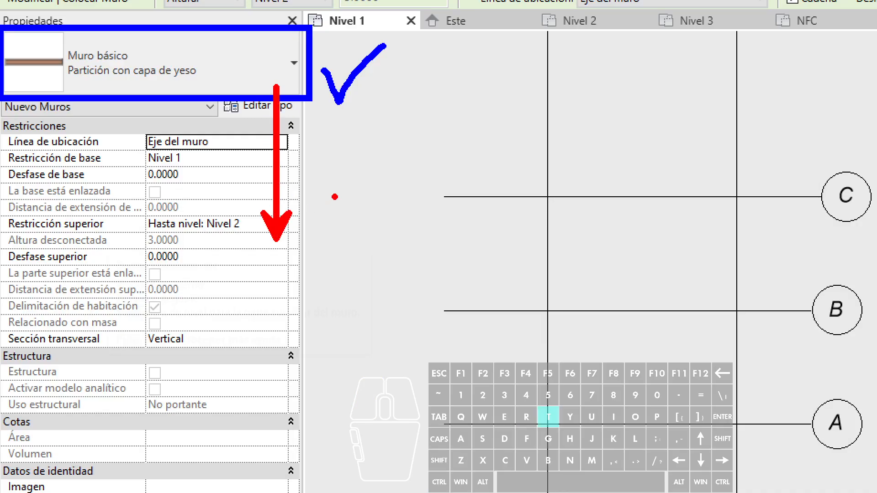
pyautogui.write('selector de tipo')
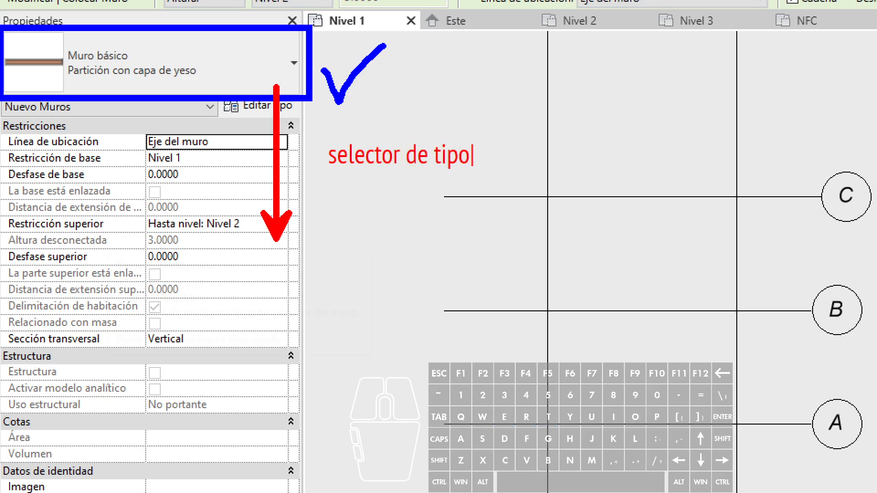
pyautogui.click(470, 136)
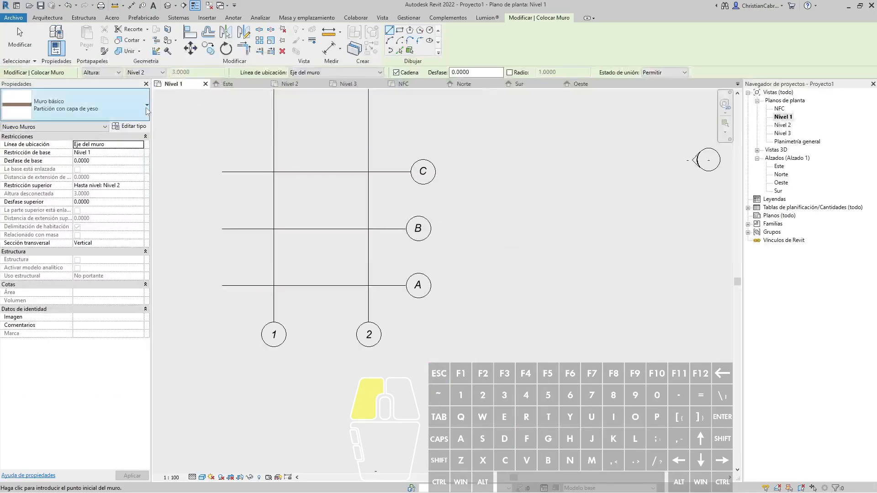
# Browse the available wall types and pick the basic wall Partición con capa de yeso for the new wall
pyautogui.click(288, 73)
pyautogui.scroll(10, 83, 251)
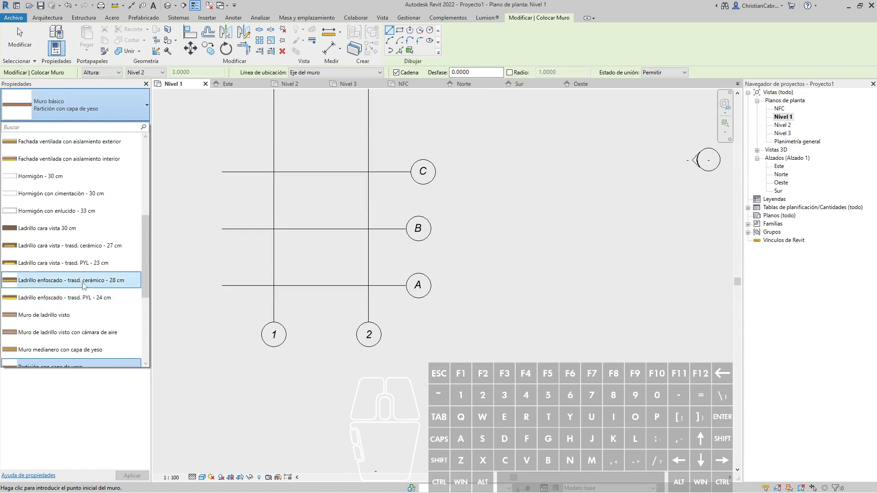
pyautogui.scroll(-6, 83, 285)
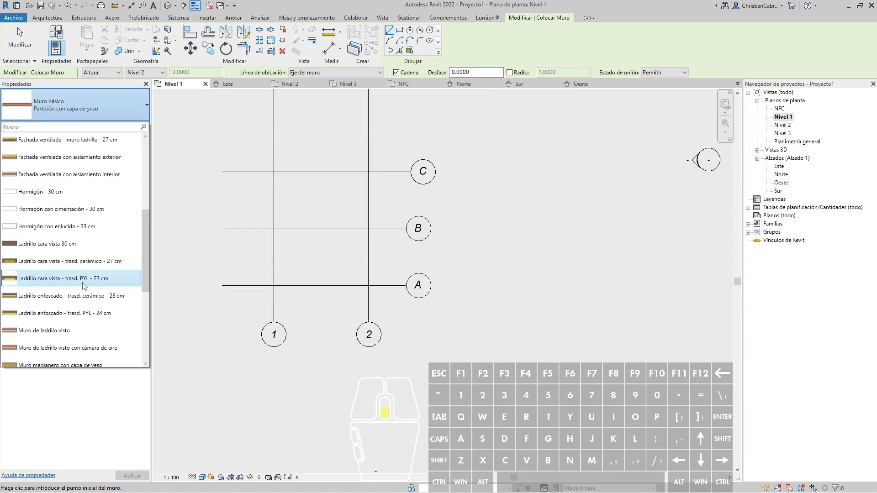
pyautogui.scroll(-1, 84, 286)
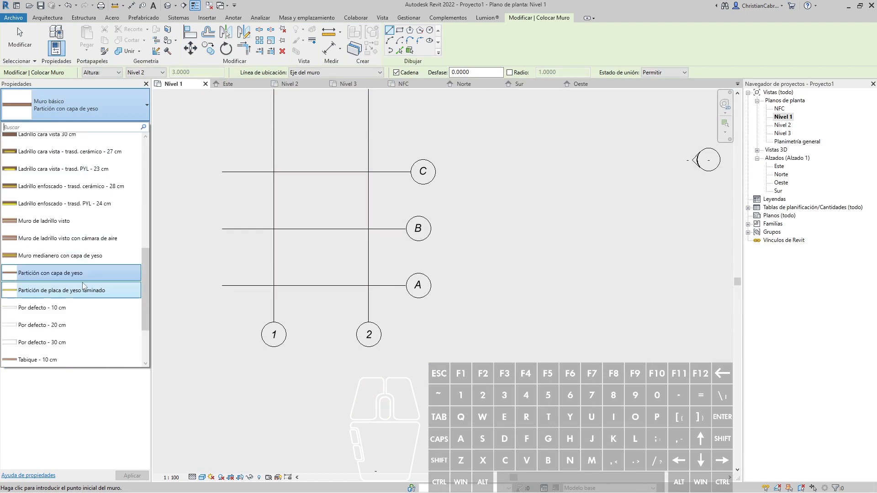
pyautogui.scroll(8, 83, 286)
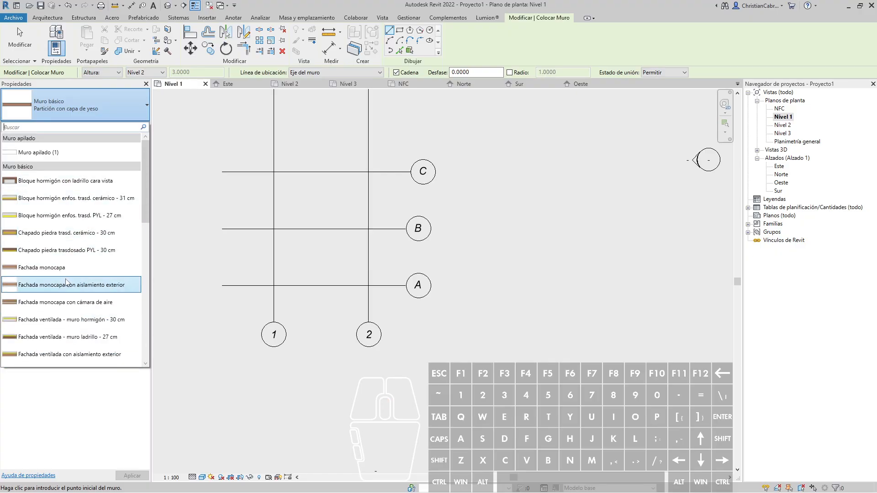
pyautogui.moveTo(70, 269)
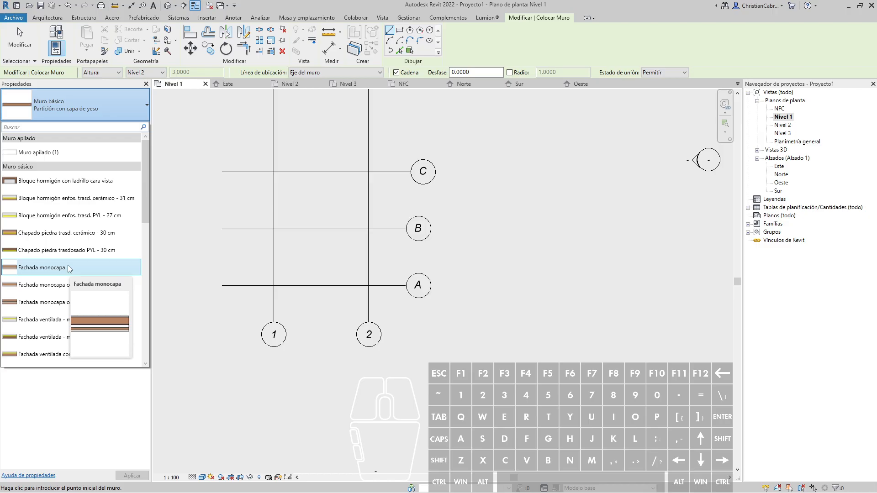
pyautogui.scroll(-4, 73, 242)
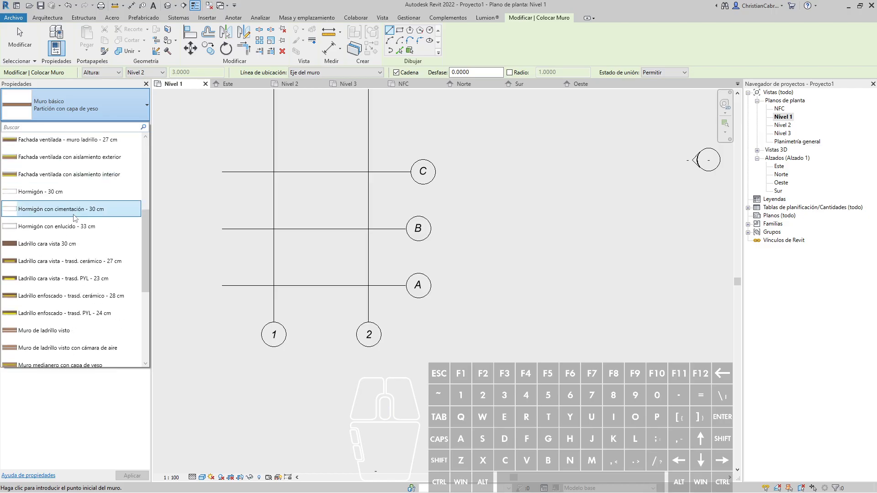
pyautogui.scroll(-3, 75, 218)
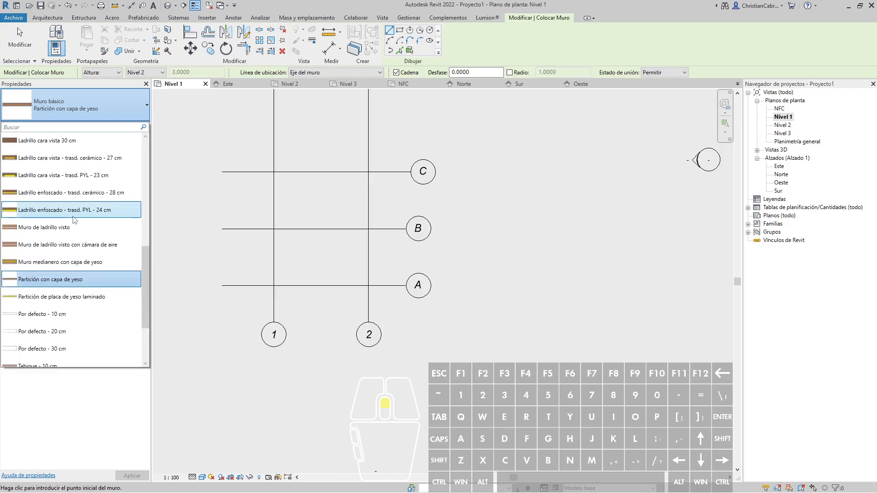
pyautogui.scroll(3, 75, 220)
pyautogui.scroll(-3, 73, 237)
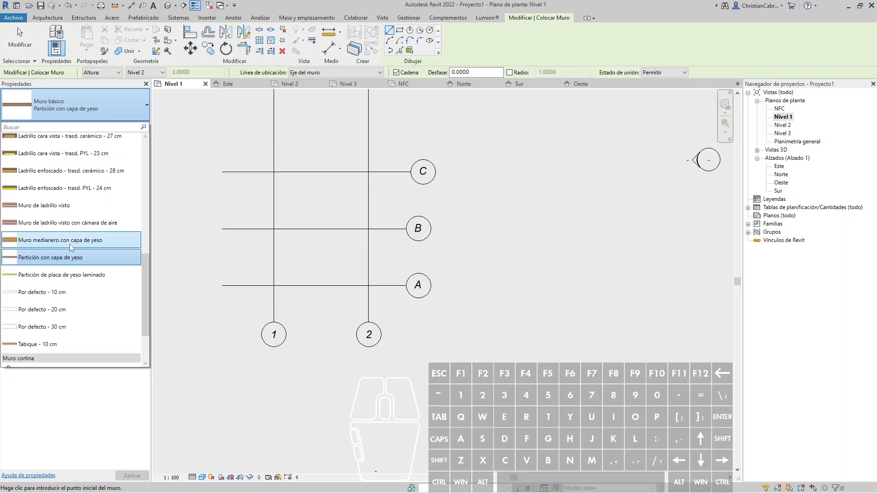
pyautogui.scroll(-1, 73, 247)
pyautogui.click(79, 220)
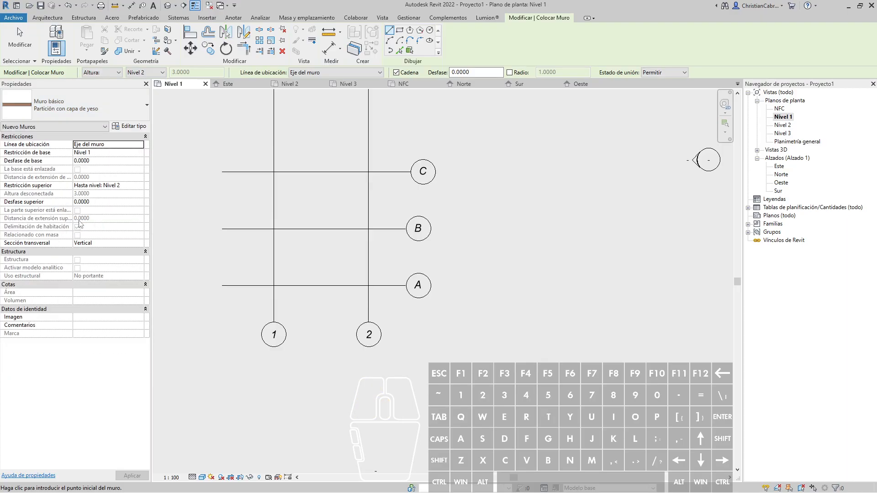
# Examine the new wall's constraints, in particular its base and top level restrictions
pyautogui.hotkey('ctrl', '1')
pyautogui.click(31, 161)
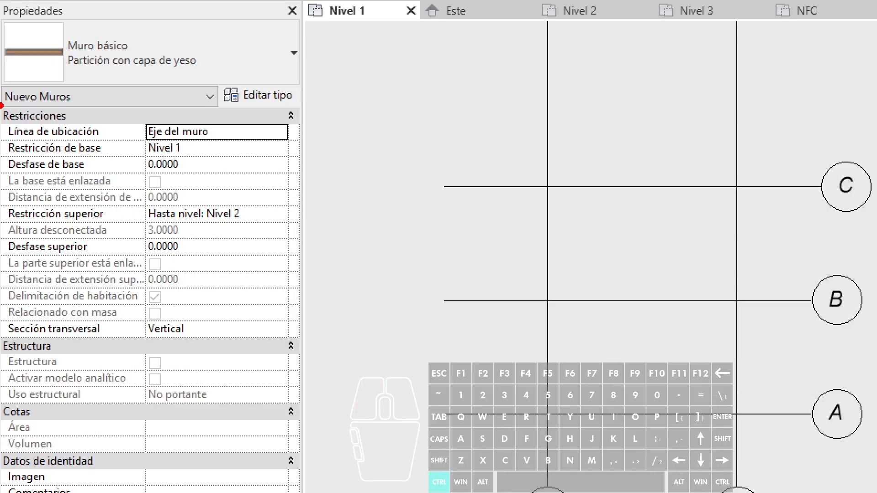
pyautogui.moveTo(4, 104)
pyautogui.keyDown('ctrl'); pyautogui.mouseDown()
pyautogui.moveTo(13, 122)
pyautogui.moveTo(243, 263)
pyautogui.moveTo(299, 325)
pyautogui.moveTo(299, 377)
pyautogui.moveTo(306, 346)
pyautogui.mouseUp(); pyautogui.keyUp('ctrl')
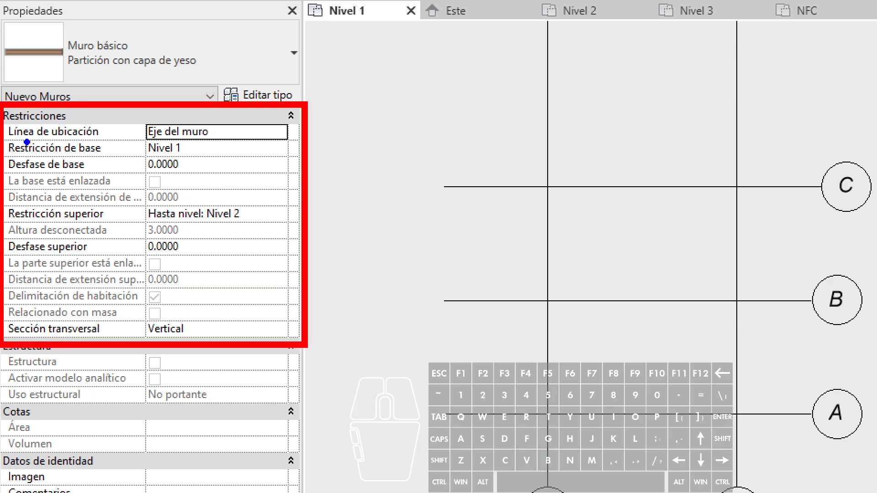
pyautogui.moveTo(9, 142)
pyautogui.keyDown('ctrl'); pyautogui.mouseDown()
pyautogui.moveTo(49, 154)
pyautogui.moveTo(207, 161)
pyautogui.mouseUp(); pyautogui.keyUp('ctrl')
pyautogui.keyDown('ctrl'); pyautogui.moveTo(5, 203); pyautogui.dragTo(252, 225); pyautogui.keyUp('ctrl')
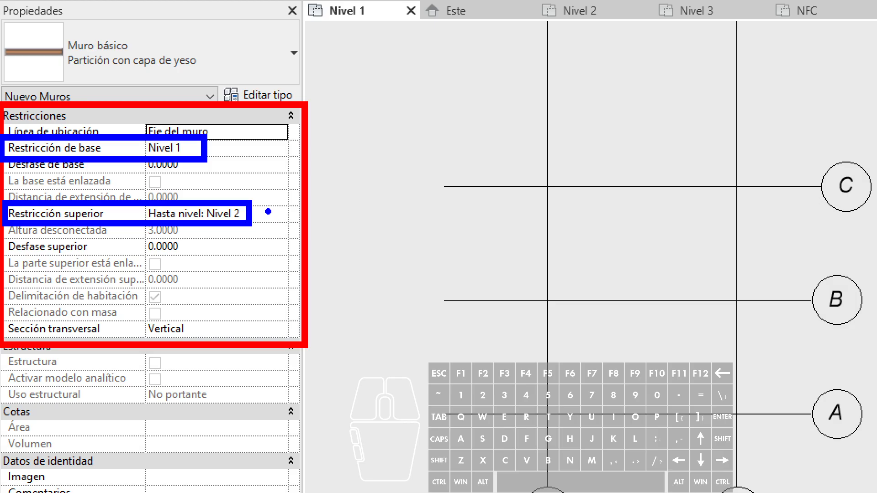
pyautogui.press('Escape')
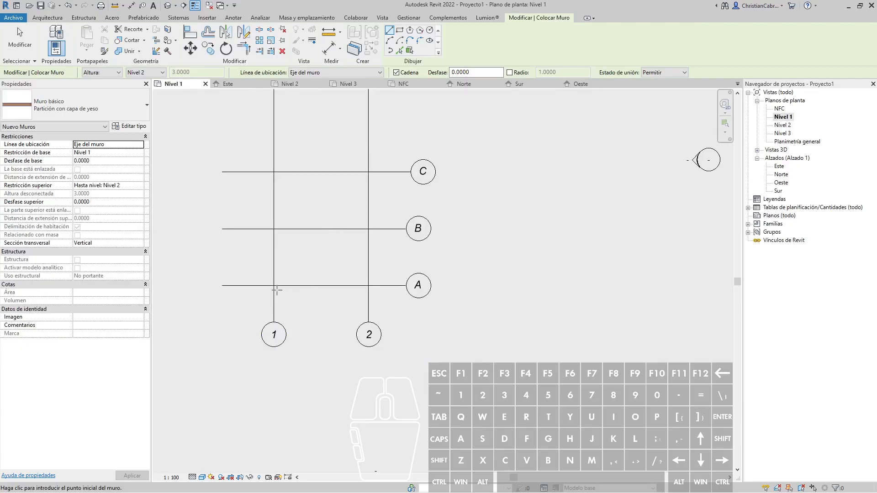
# Draw a 5 m wall along grid A from grid 1 to grid 2 and end the Wall command
pyautogui.click(274, 285)
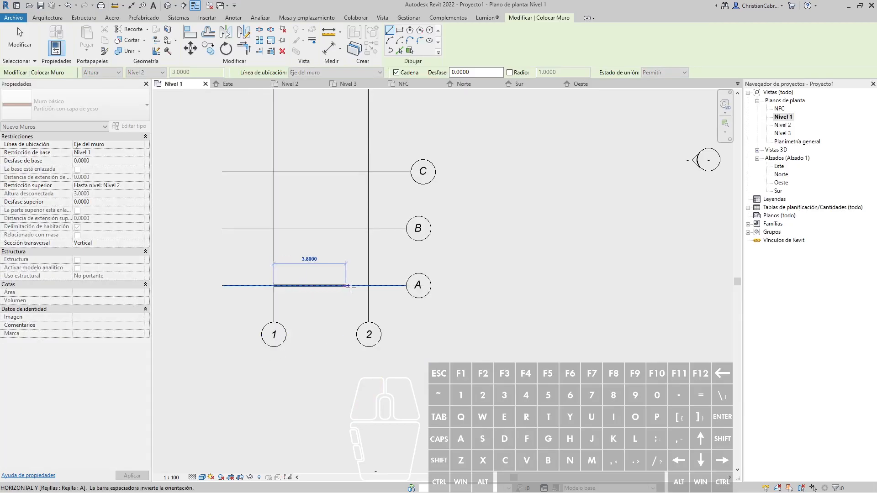
pyautogui.scroll(5, 368, 286)
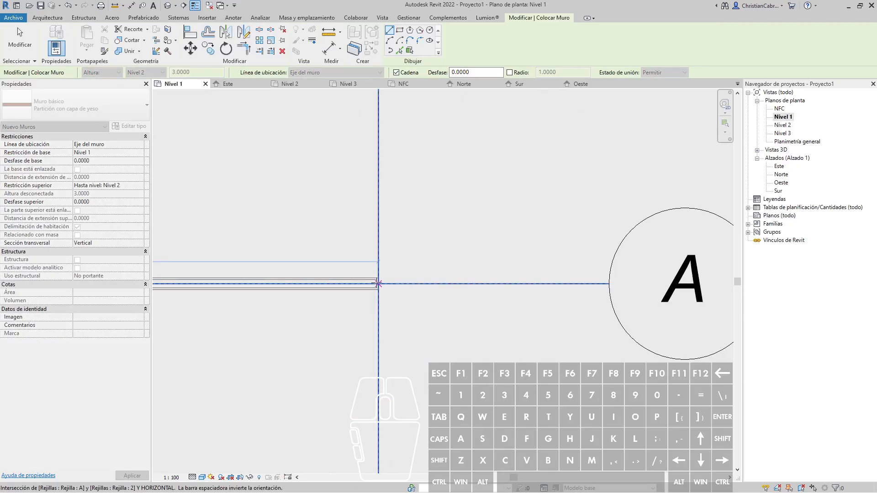
pyautogui.scroll(-3, 377, 284)
pyautogui.click(377, 284)
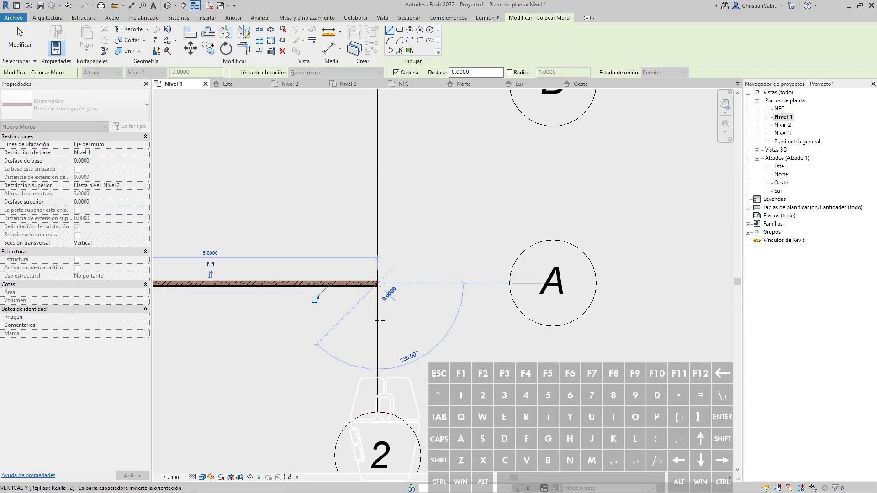
pyautogui.scroll(-2, 378, 320)
pyautogui.press('Escape')
pyautogui.press('Escape')
pyautogui.moveTo(285, 339); pyautogui.dragTo(354, 313, button='middle')
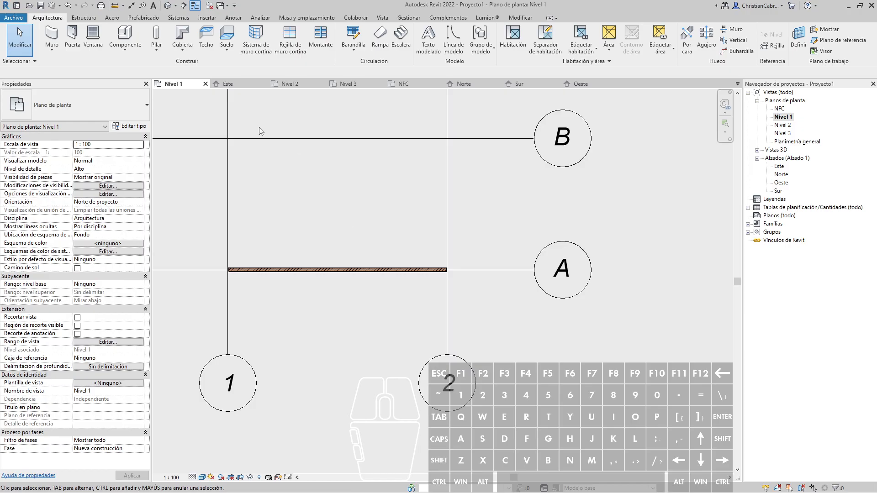
# Place a horizontal section line just below the wall on grid A, extending slightly beyond grids 1 and 2
pyautogui.hotkey('ctrl', '1')
pyautogui.click(191, 14)
pyautogui.moveTo(157, 1)
pyautogui.keyDown('ctrl'); pyautogui.mouseDown()
pyautogui.moveTo(187, 17)
pyautogui.moveTo(187, 27)
pyautogui.mouseUp(); pyautogui.keyUp('ctrl')
pyautogui.press('Escape')
pyautogui.click(184, 6)
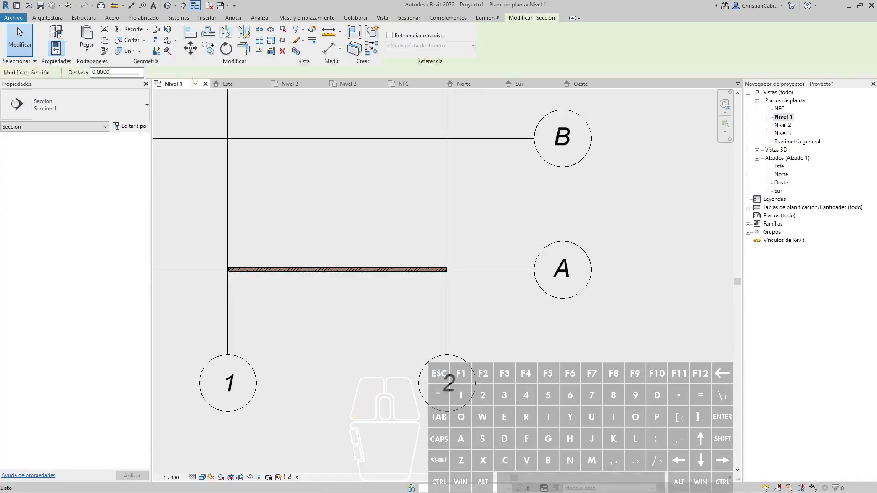
pyautogui.click(207, 299)
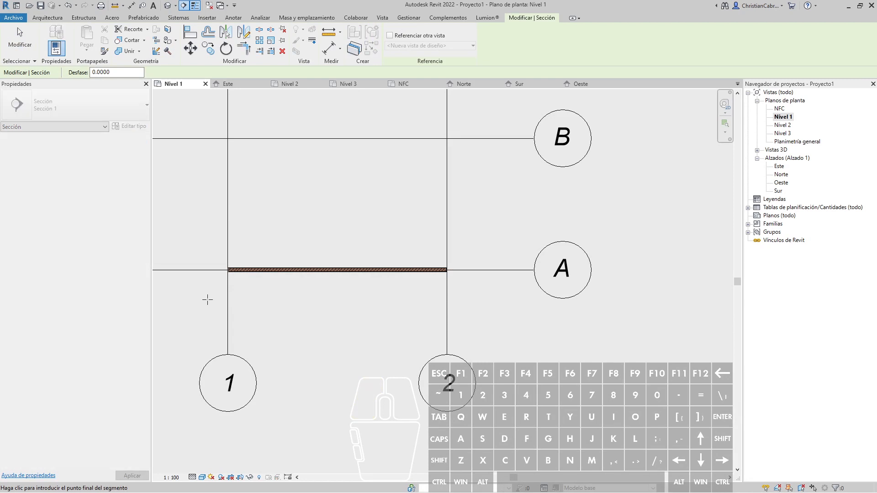
pyautogui.click(466, 300)
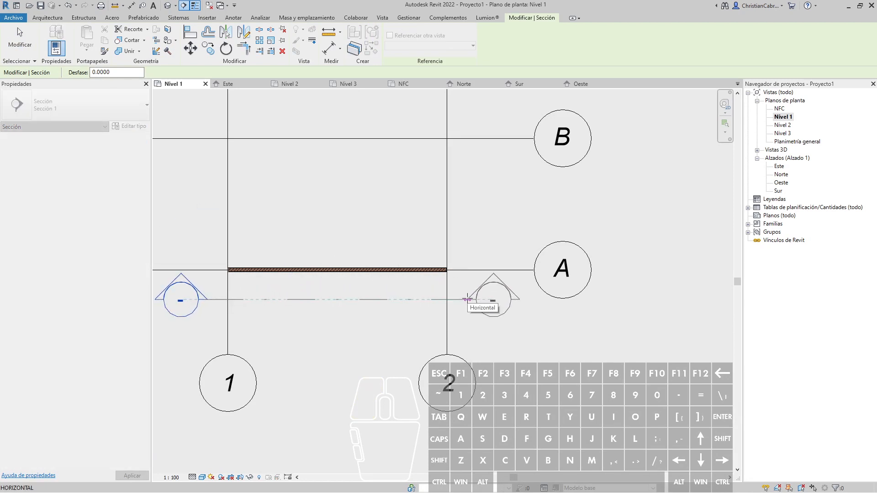
pyautogui.press('Escape')
pyautogui.press('ctrl')
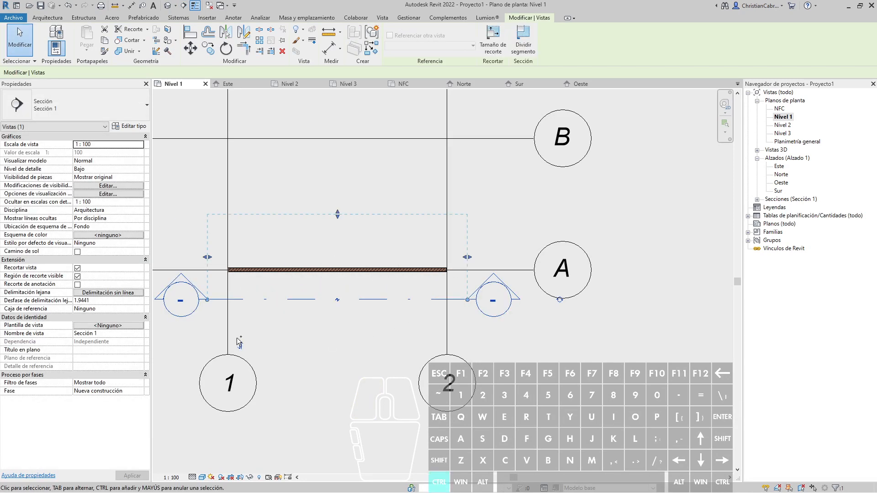
pyautogui.press('ctrl')
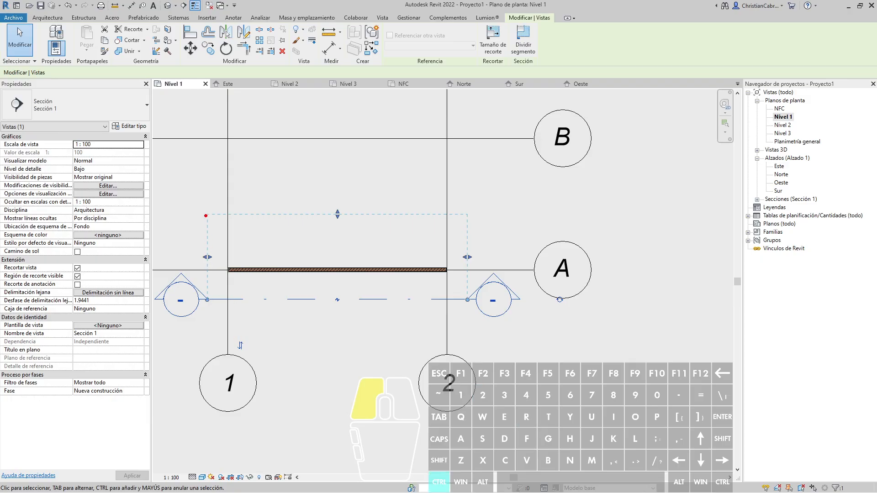
pyautogui.keyDown('ctrl'); pyautogui.moveTo(206, 215); pyautogui.dragTo(468, 302); pyautogui.keyUp('ctrl')
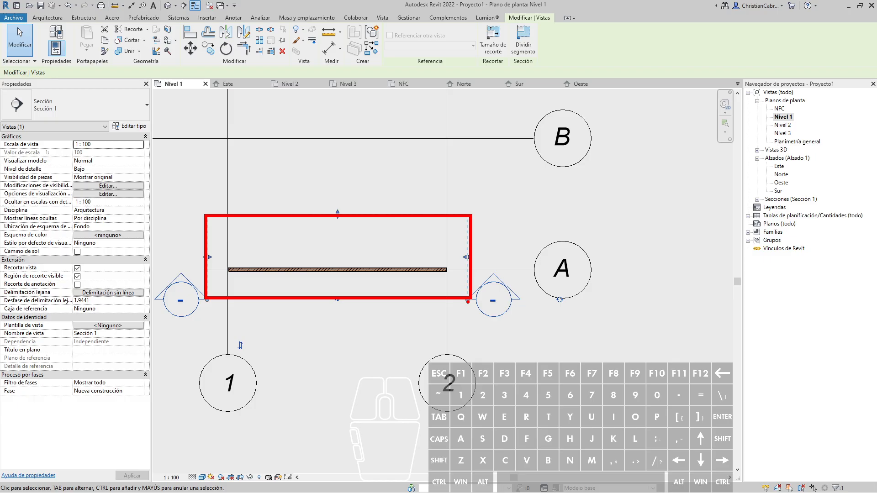
pyautogui.press('Escape')
pyautogui.hotkey('ctrl', '1')
pyautogui.click(841, 191)
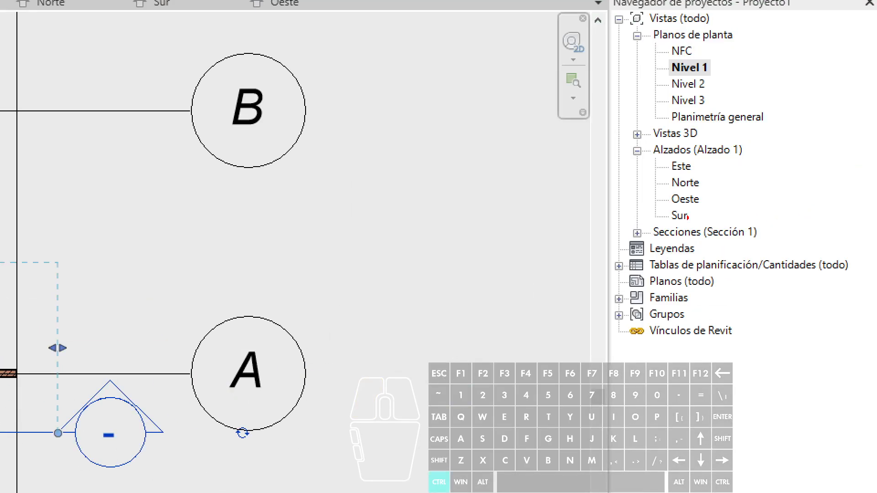
pyautogui.moveTo(611, 214)
pyautogui.keyDown('ctrl'); pyautogui.mouseDown()
pyautogui.moveTo(645, 230)
pyautogui.moveTo(776, 251)
pyautogui.mouseUp(); pyautogui.keyUp('ctrl')
pyautogui.press('Escape')
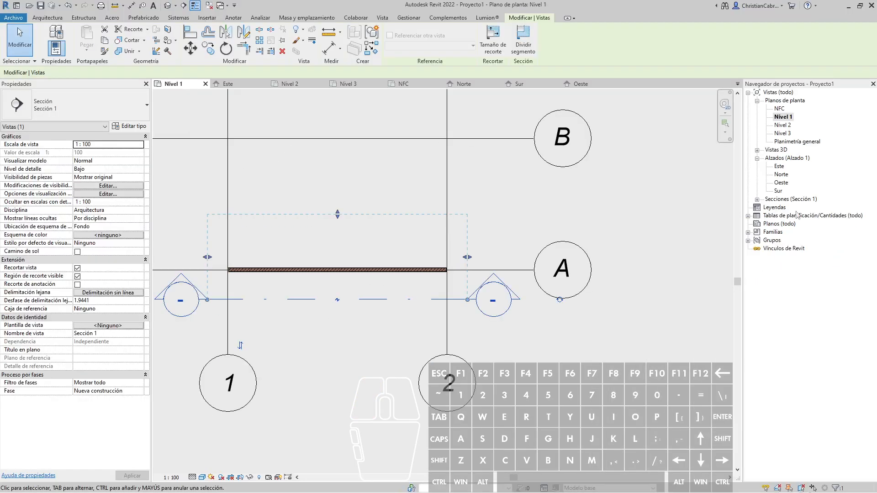
# Open the Sección 1 view listed under the project's sections
pyautogui.click(756, 199)
pyautogui.click(782, 208)
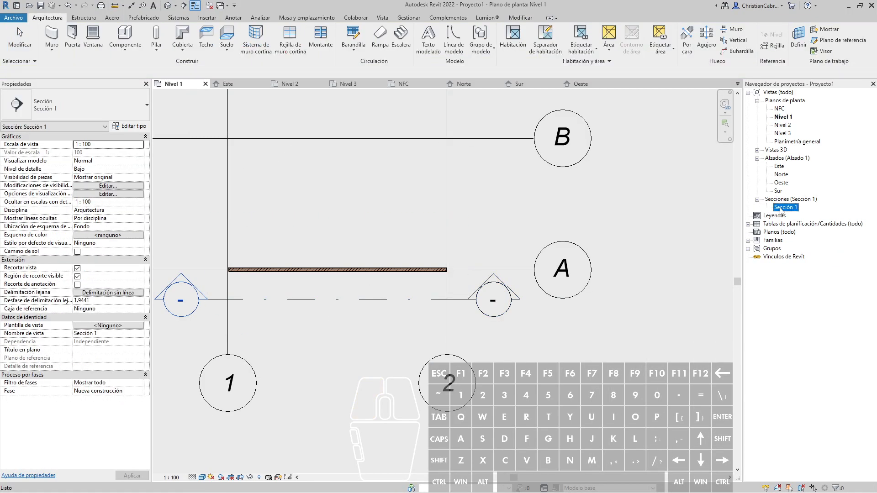
pyautogui.doubleClick(781, 209)
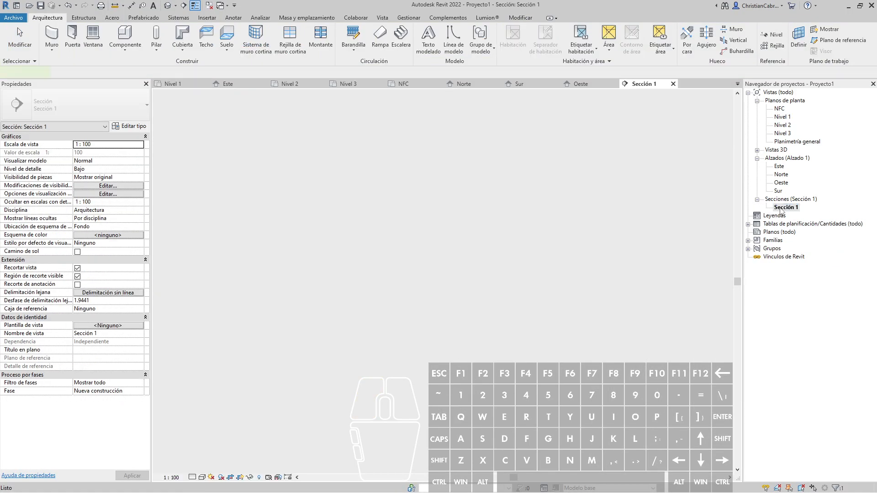
pyautogui.moveTo(557, 213); pyautogui.dragTo(334, 334, button='middle')
pyautogui.click(387, 261)
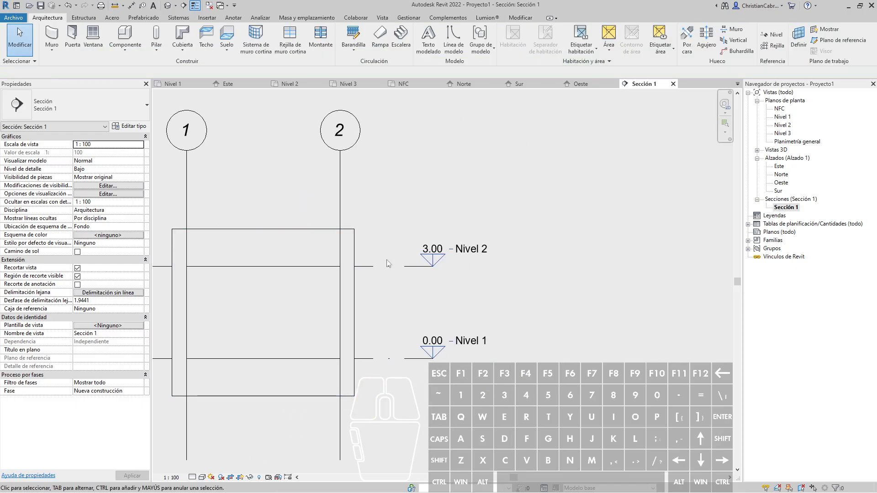
# Set the section view's visual style to Sombreado
pyautogui.click(193, 478)
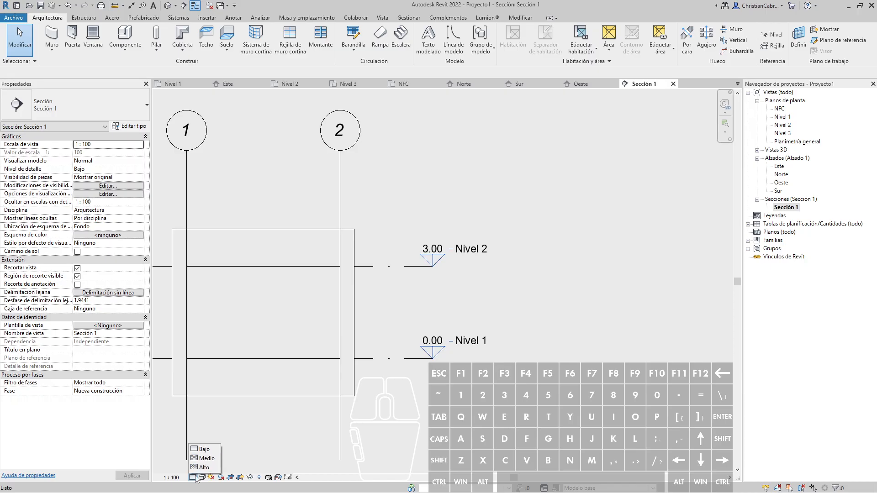
pyautogui.click(202, 477)
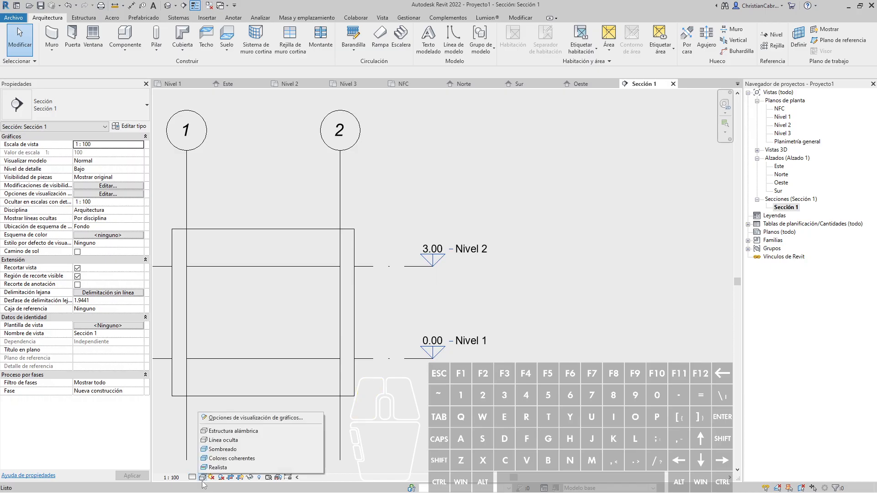
pyautogui.click(214, 449)
pyautogui.press('s')
pyautogui.press('d')
pyautogui.moveTo(302, 432); pyautogui.dragTo(318, 392, button='middle')
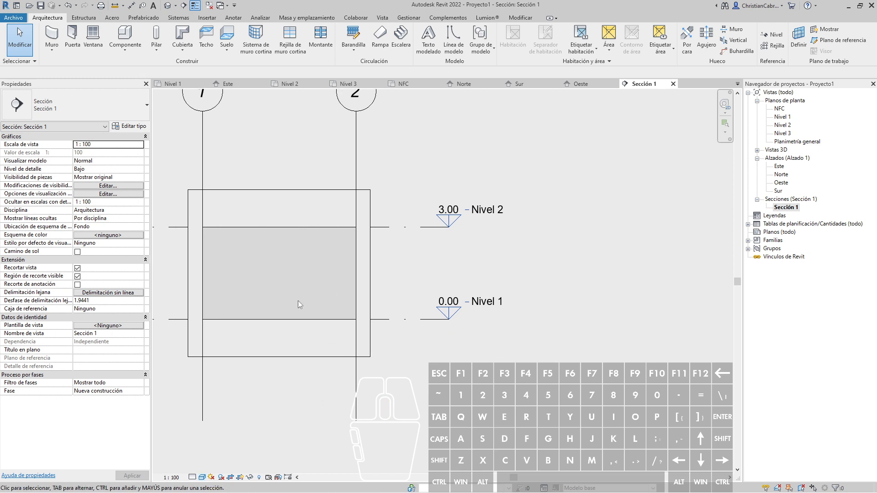
# Open the {3D} view and orbit around the wall to examine it
pyautogui.click(757, 151)
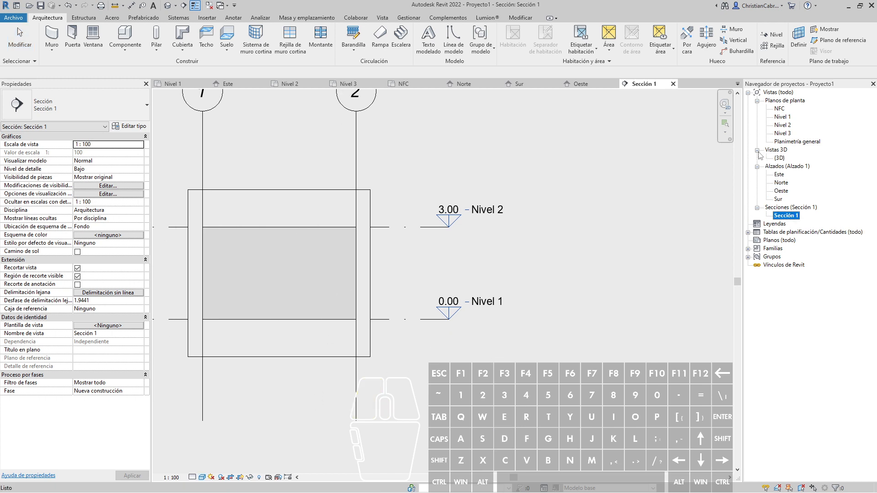
pyautogui.click(780, 159)
pyautogui.doubleClick(780, 158)
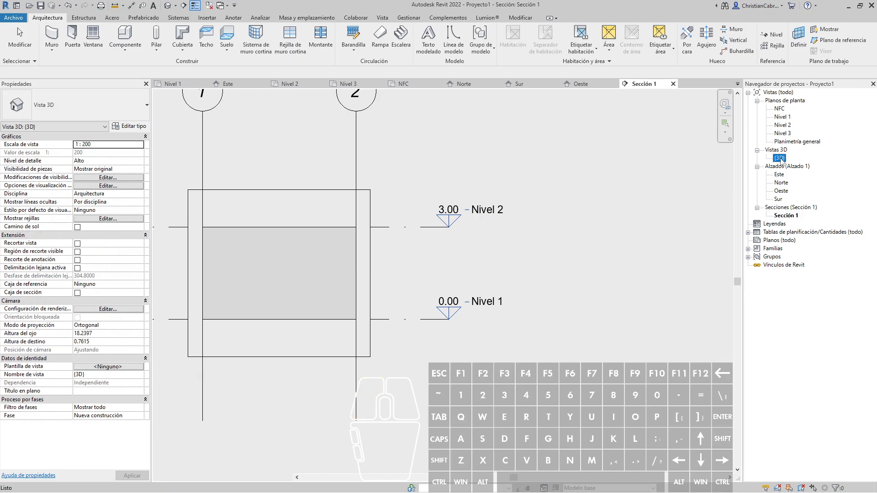
pyautogui.keyDown('shift'); pyautogui.moveTo(428, 419); pyautogui.dragTo(488, 346, button='middle'); pyautogui.keyUp('shift')
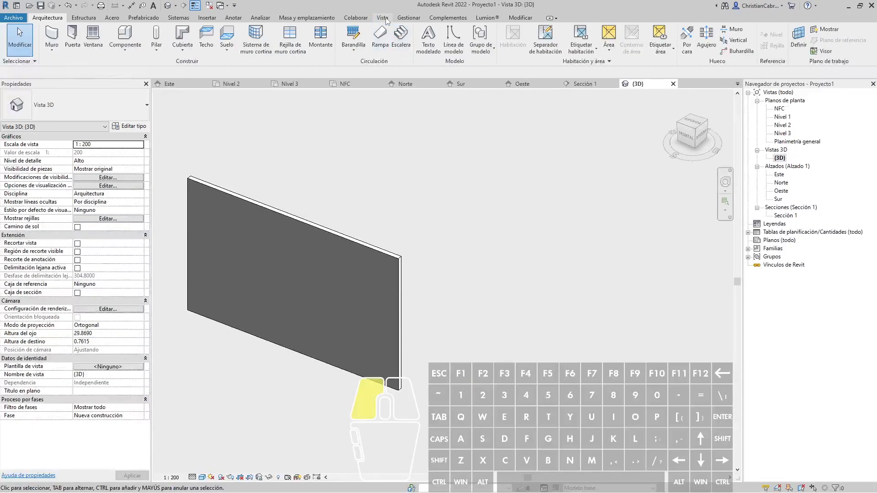
# Create a building component schedule for the Muros category, named T.1 - Mediciones de Muro
pyautogui.click(383, 18)
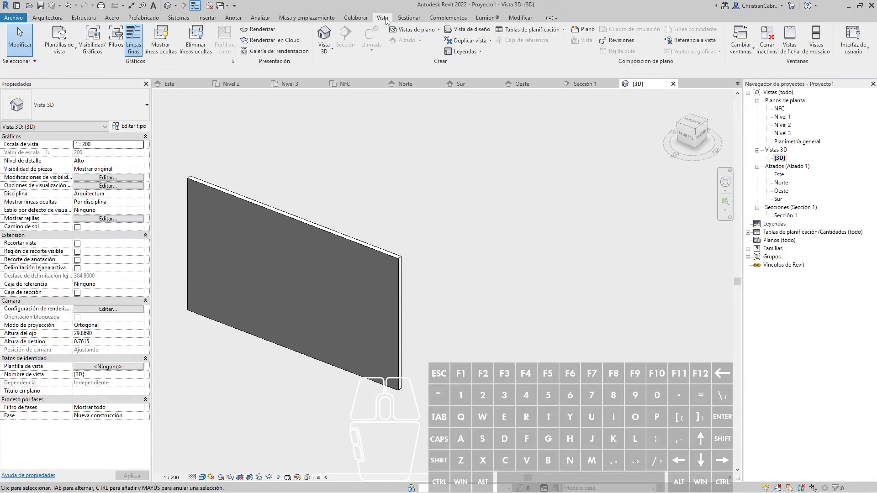
pyautogui.click(530, 29)
pyautogui.click(533, 45)
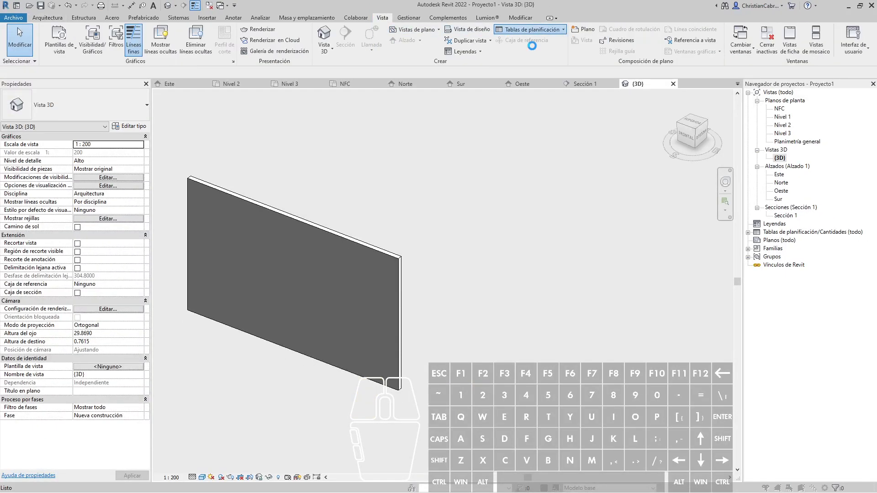
pyautogui.scroll(-10, 328, 234)
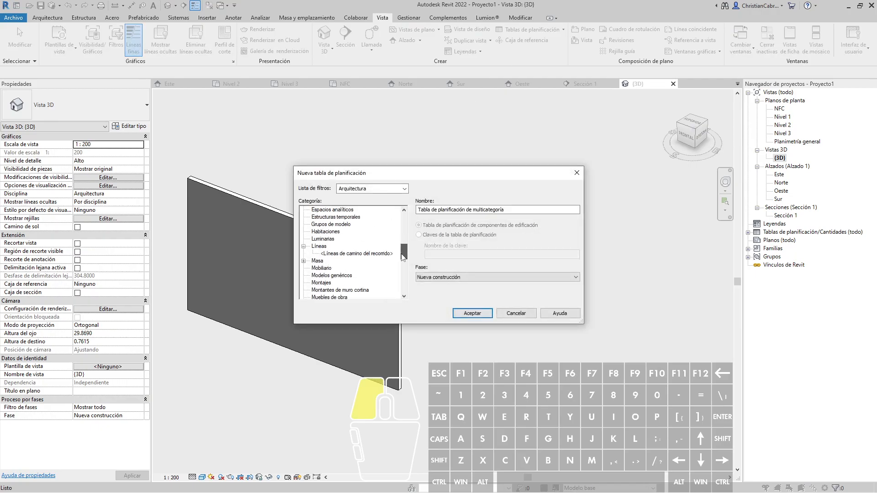
pyautogui.click(318, 216)
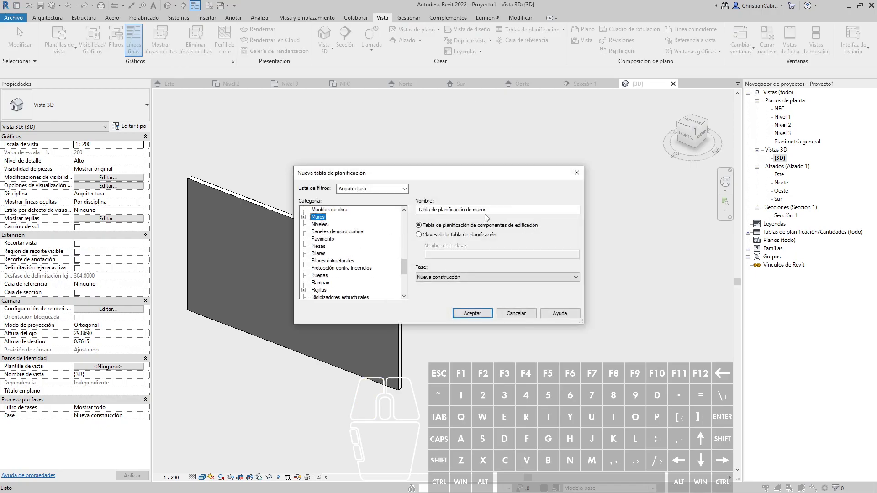
pyautogui.write('T.1')
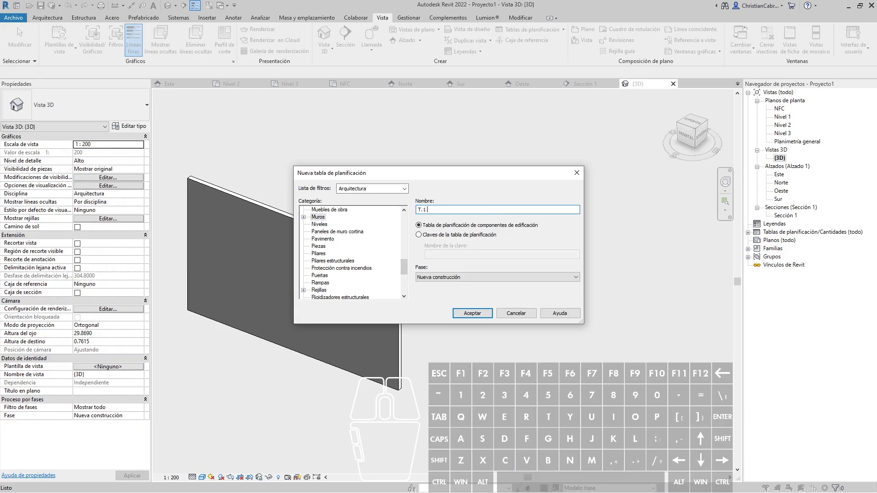
pyautogui.write(' - Medio')
pyautogui.write('s de Muro')
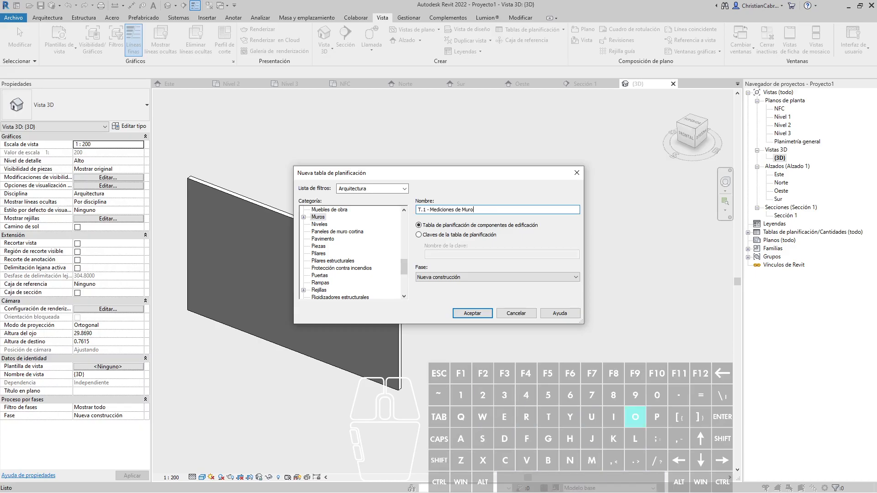
pyautogui.press('Return')
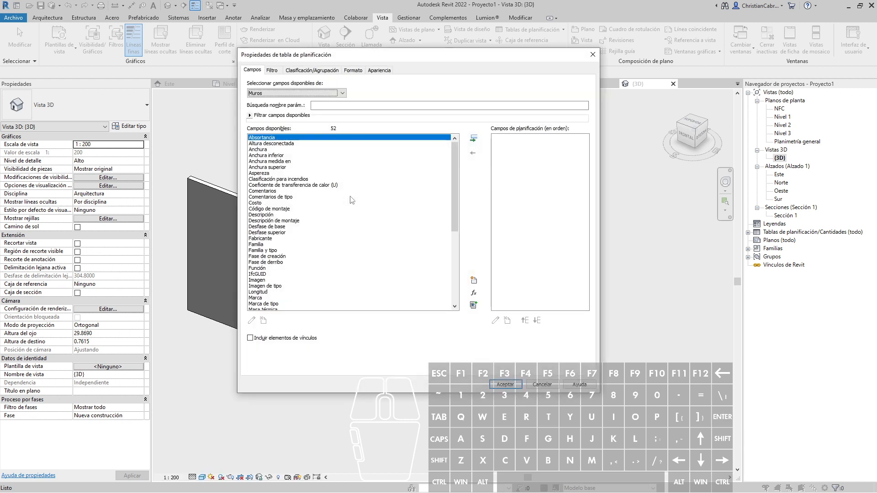
# Enlarge the schedule properties dialog and add the fields Área, Volumen and Longitud, removing the mistakenly added Marca field
pyautogui.moveTo(320, 61); pyautogui.dragTo(286, 54)
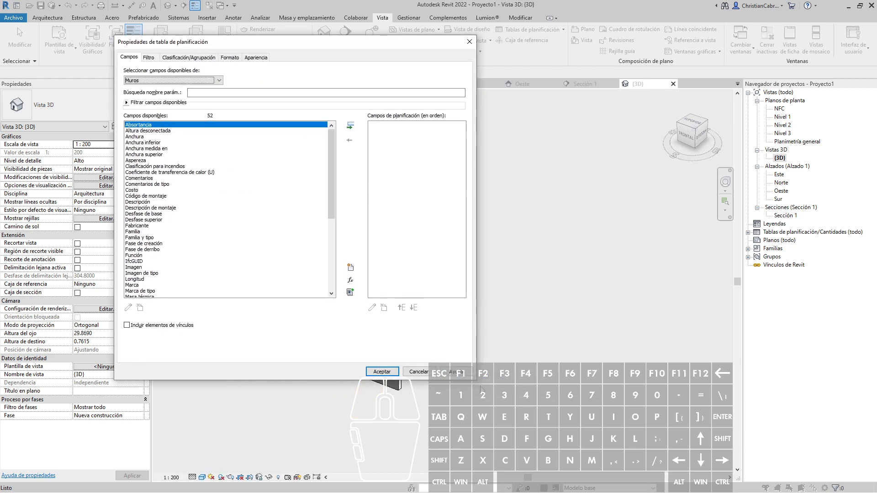
pyautogui.moveTo(473, 378); pyautogui.dragTo(520, 492)
pyautogui.scroll(-2, 208, 286)
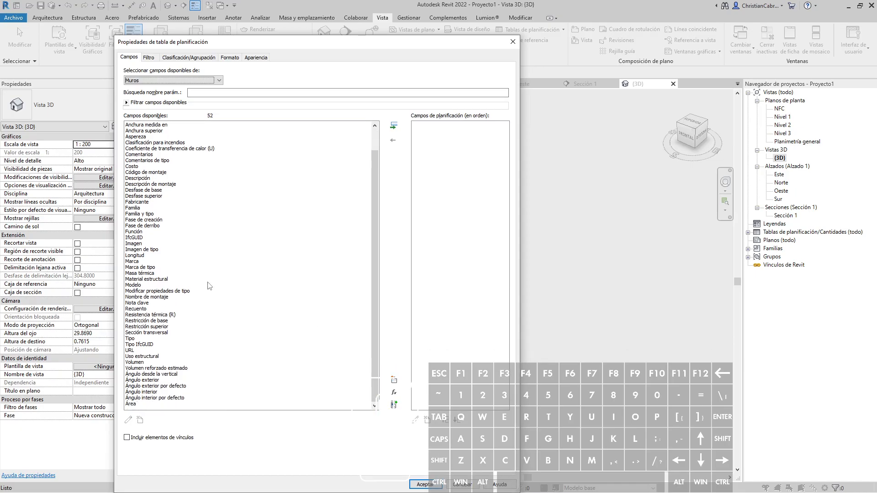
pyautogui.doubleClick(136, 404)
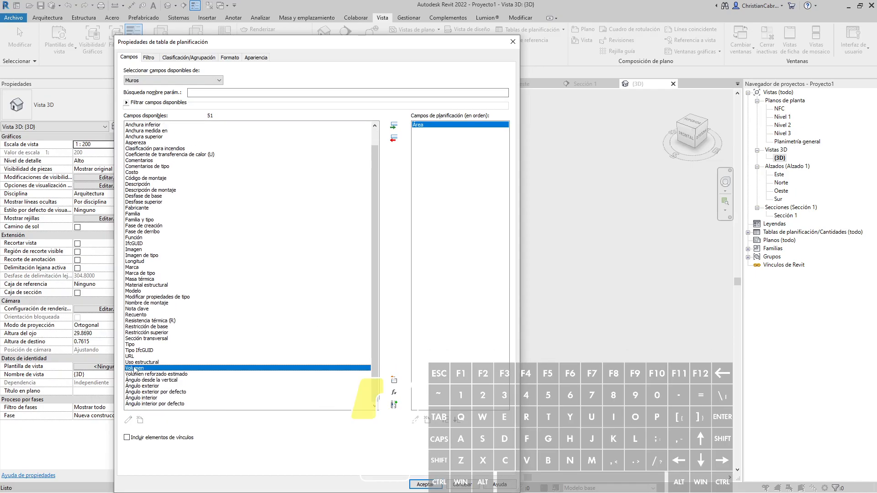
pyautogui.doubleClick(136, 369)
pyautogui.doubleClick(143, 273)
pyautogui.doubleClick(135, 268)
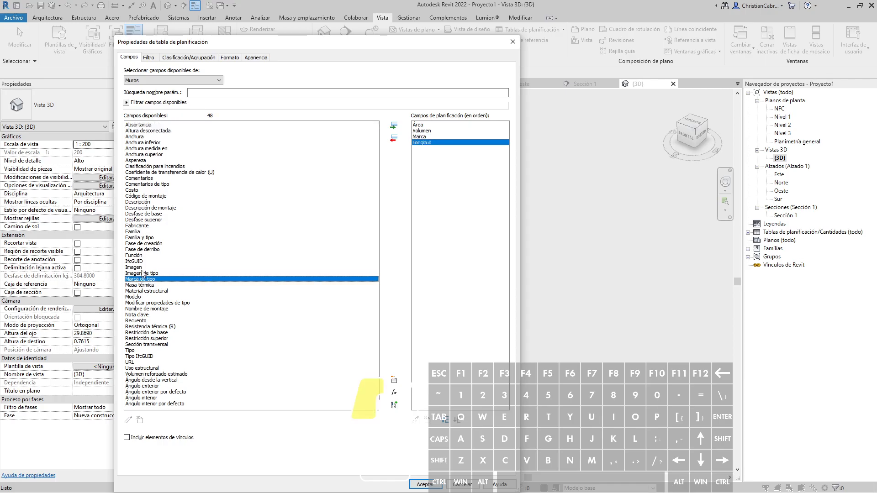
pyautogui.doubleClick(429, 138)
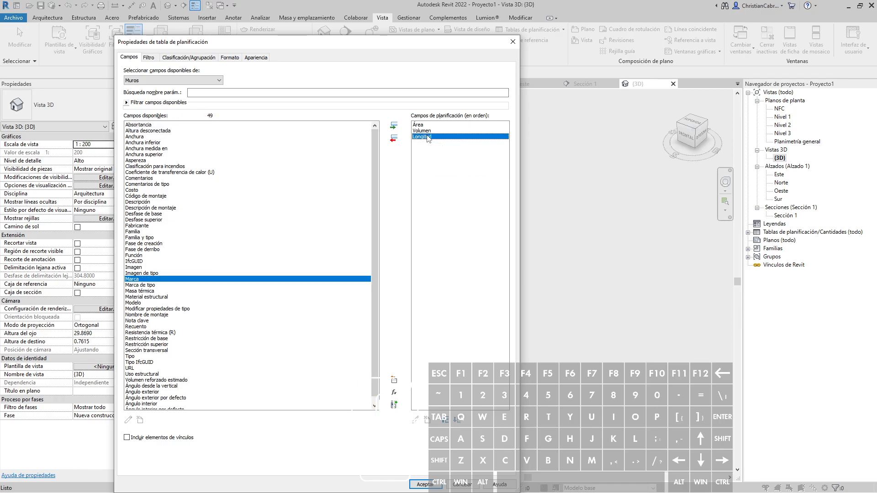
# Add the fields Marca de tipo, Familia, Tipo, Anchura inferior and Anchura to the wall schedule
pyautogui.doubleClick(151, 284)
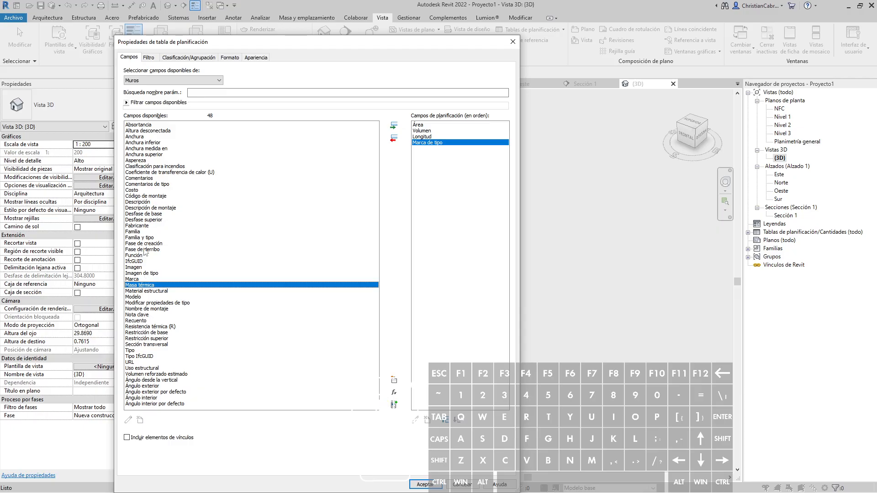
pyautogui.doubleClick(135, 232)
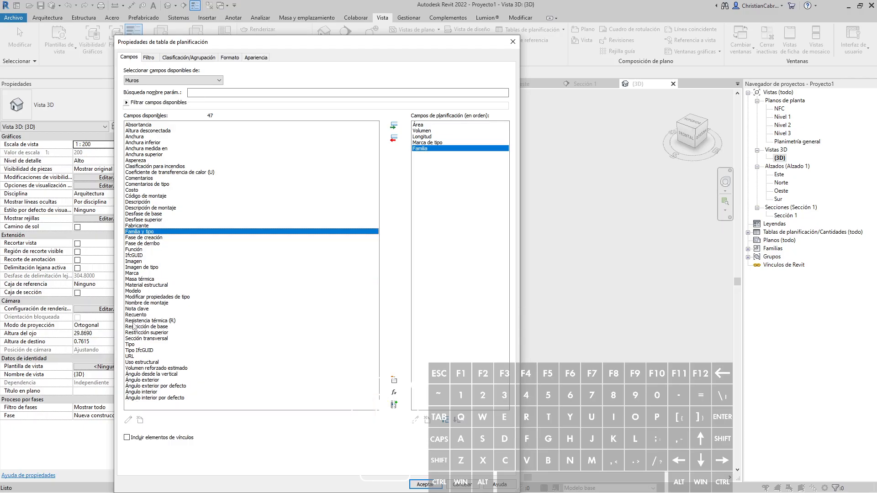
pyautogui.click(132, 345)
pyautogui.doubleClick(133, 344)
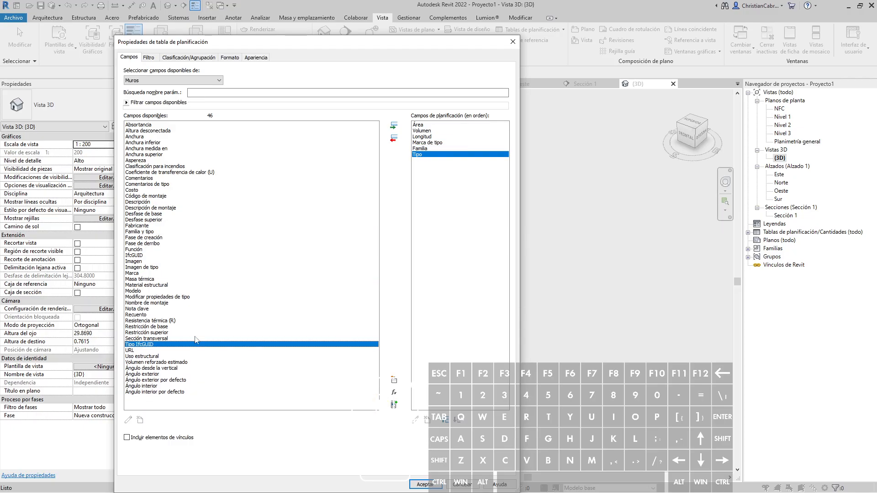
pyautogui.doubleClick(140, 142)
pyautogui.doubleClick(139, 137)
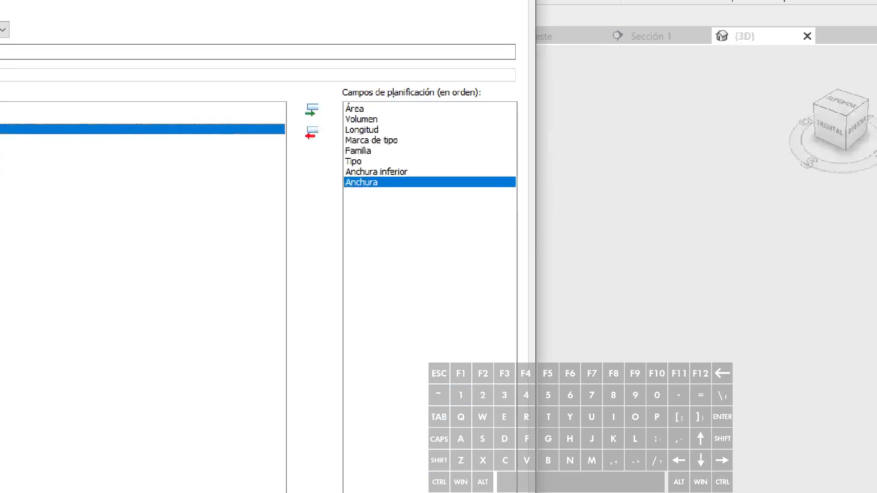
pyautogui.moveTo(402, 108)
pyautogui.keyDown('ctrl'); pyautogui.mouseDown()
pyautogui.moveTo(468, 166)
pyautogui.moveTo(471, 184)
pyautogui.mouseUp(); pyautogui.keyUp('ctrl')
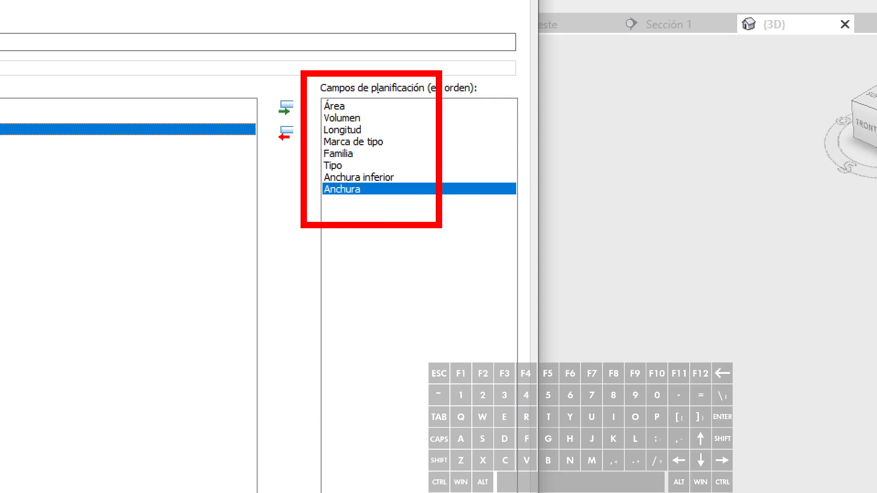
# Add the Restricción de base field to the wall schedule and move it to first place in the field order
pyautogui.click(357, 142)
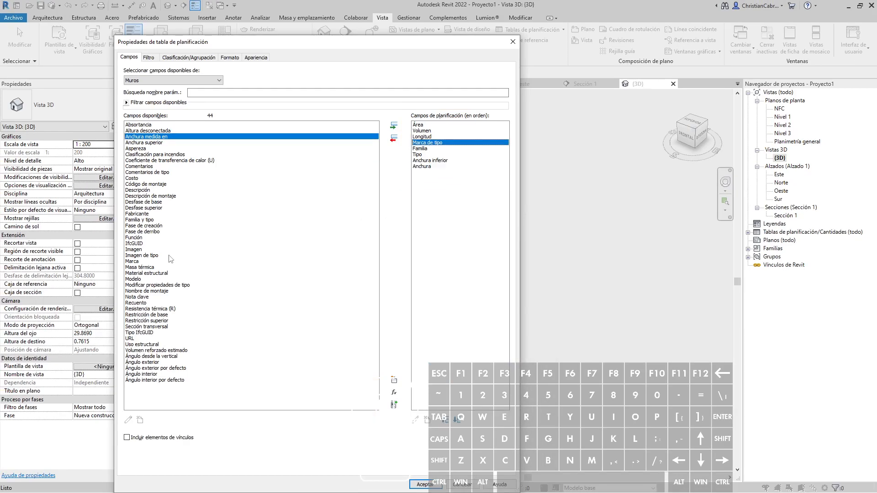
pyautogui.doubleClick(147, 314)
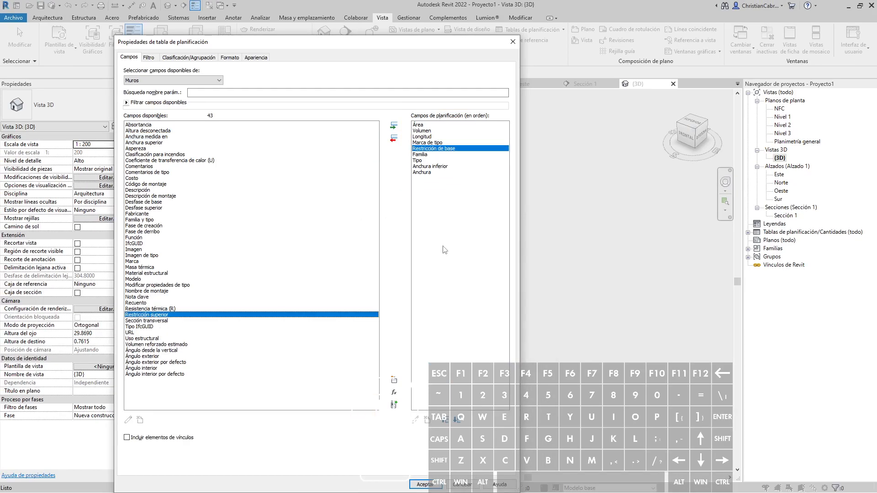
pyautogui.click(445, 421)
pyautogui.click(445, 421)
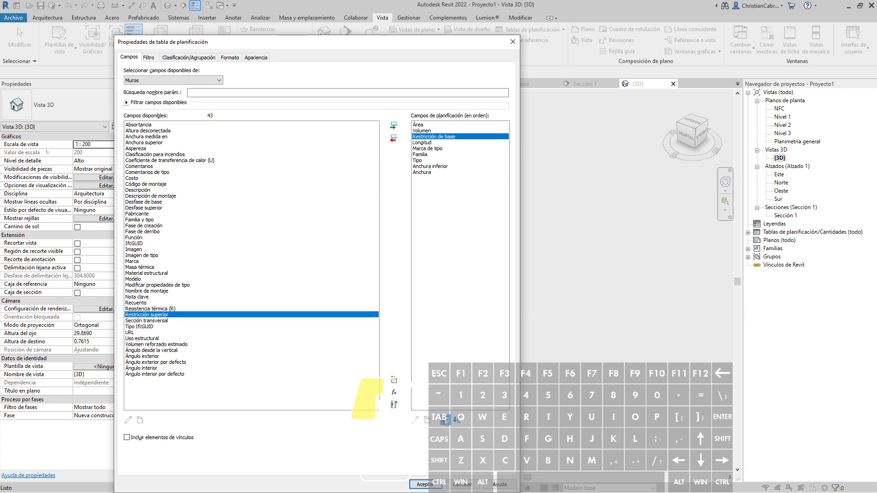
pyautogui.click(445, 421)
pyautogui.click(445, 421)
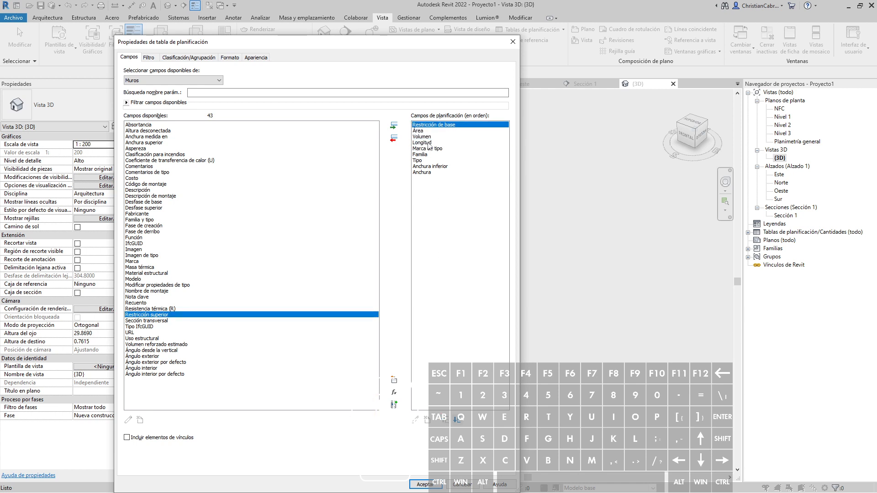
# Move the Familia field to second place in the schedule field order, directly after Restricción de base
pyautogui.click(423, 155)
pyautogui.click(446, 420)
pyautogui.click(447, 420)
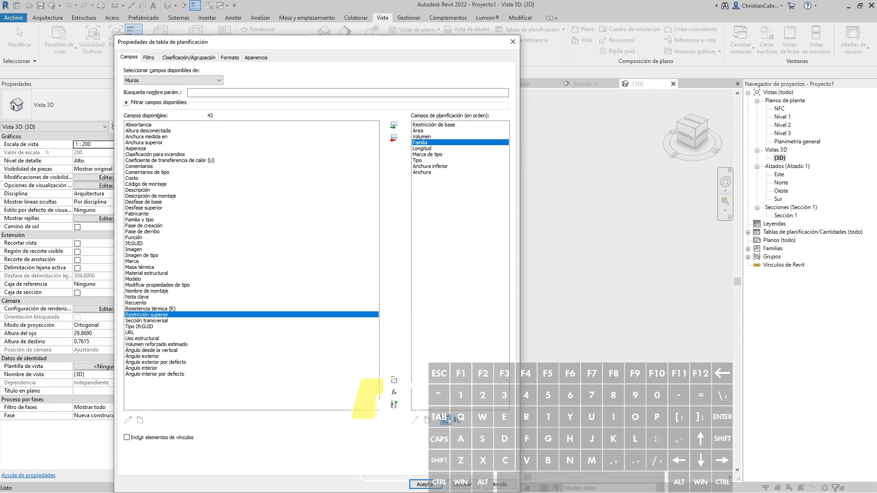
pyautogui.click(446, 420)
pyautogui.click(447, 421)
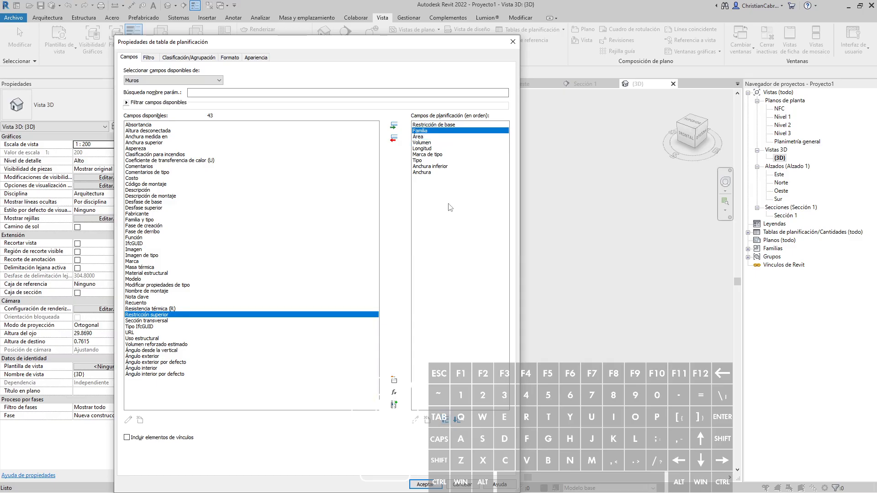
# Move the Tipo field up to fourth place in the schedule field order, directly after Área
pyautogui.click(422, 161)
pyautogui.click(446, 420)
pyautogui.click(446, 421)
pyautogui.click(446, 420)
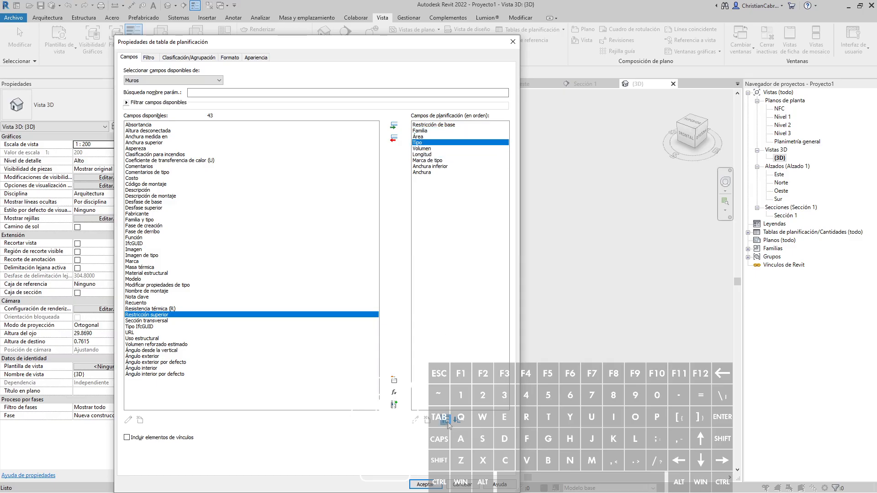
# Move the Volumen field to the end of the schedule field order
pyautogui.click(427, 148)
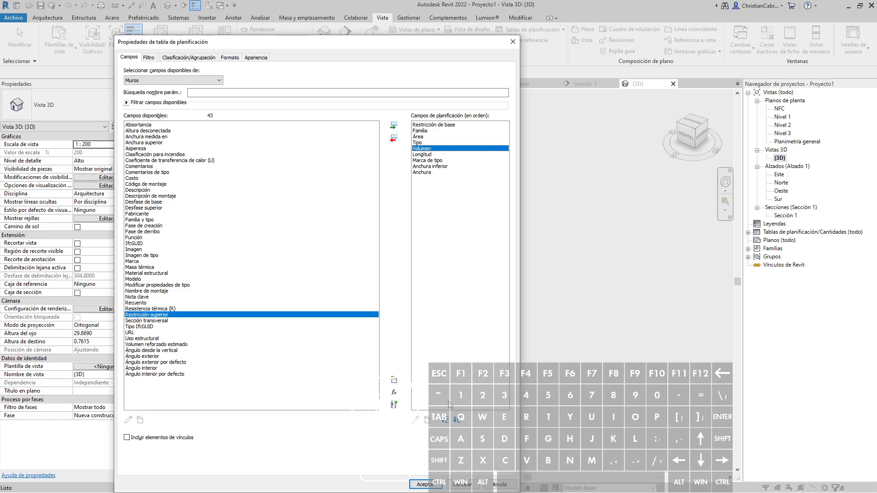
pyautogui.click(457, 420)
pyautogui.click(457, 420)
pyautogui.click(457, 421)
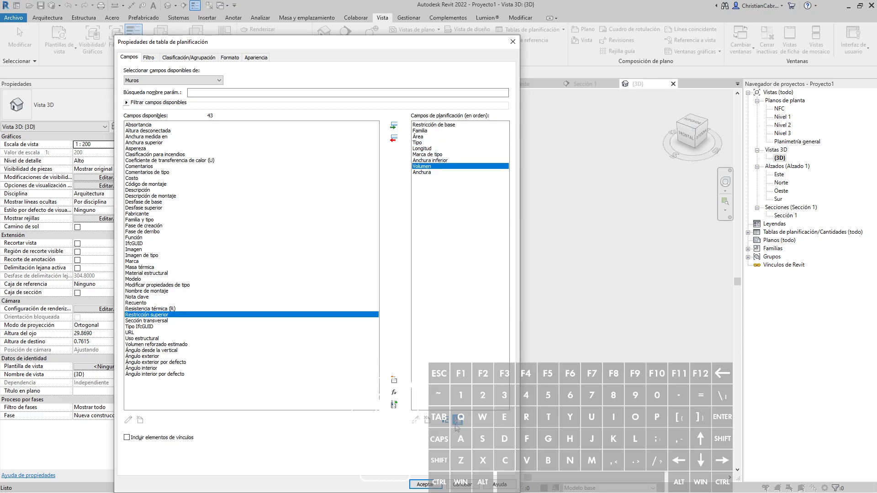
pyautogui.click(457, 420)
# Move the Área field down the schedule field order to sit between Anchura and Volumen
pyautogui.click(427, 137)
pyautogui.click(457, 420)
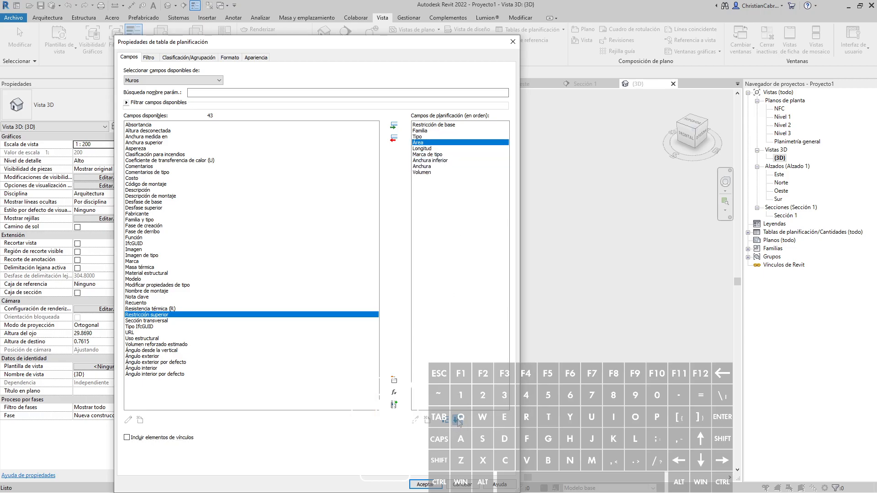
pyautogui.click(457, 420)
pyautogui.click(456, 421)
pyautogui.click(458, 421)
pyautogui.click(458, 420)
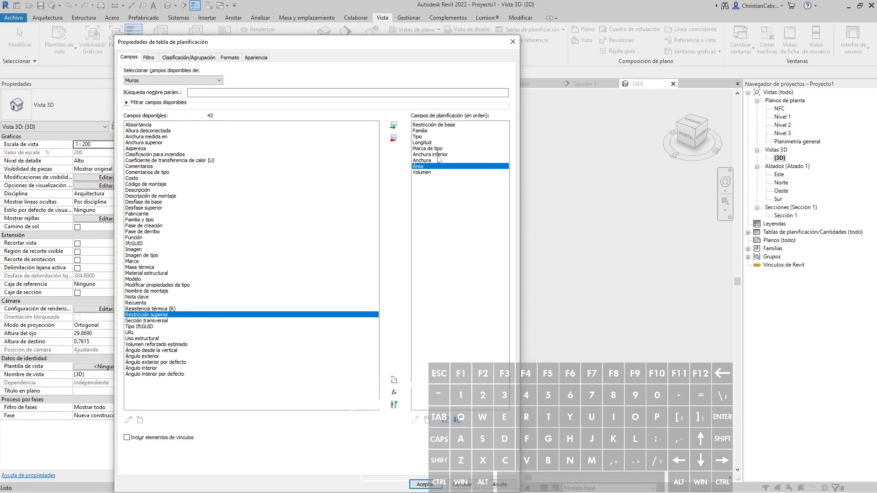
# Remove the Anchura inferior field from the wall schedule fields
pyautogui.click(380, 197)
pyautogui.click(438, 154)
pyautogui.click(394, 138)
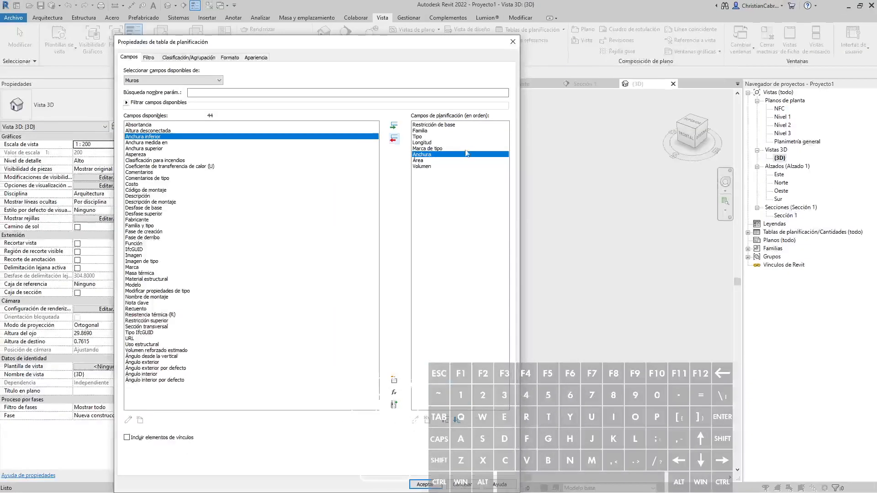
# Move the Marca de tipo field to second place, directly after Restricción de base, and accept the schedule properties
pyautogui.click(407, 151)
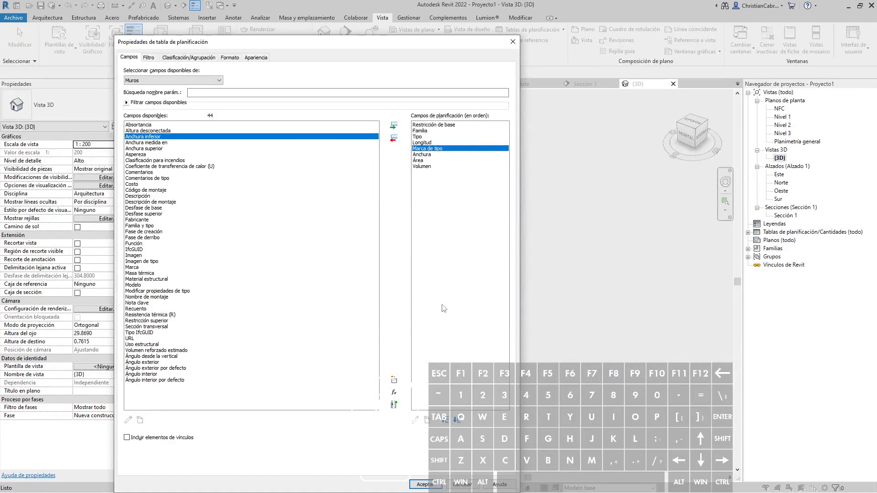
pyautogui.click(453, 421)
pyautogui.click(453, 421)
pyautogui.click(453, 421)
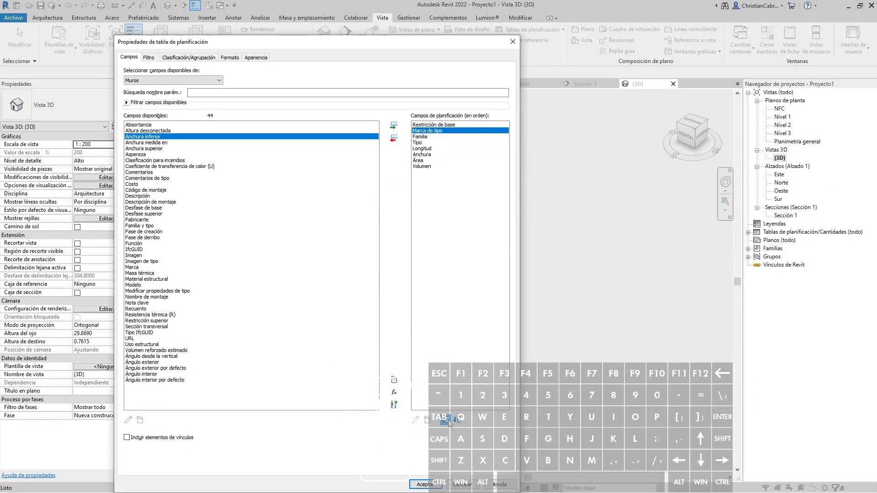
pyautogui.click(423, 484)
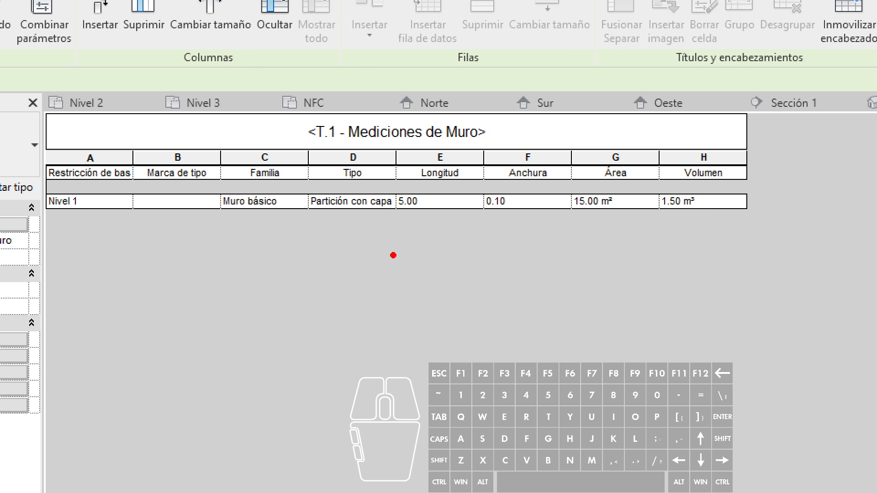
pyautogui.moveTo(396, 233)
pyautogui.mouseDown()
pyautogui.moveTo(401, 242)
pyautogui.moveTo(412, 222)
pyautogui.mouseUp()
pyautogui.moveTo(504, 230); pyautogui.dragTo(525, 215)
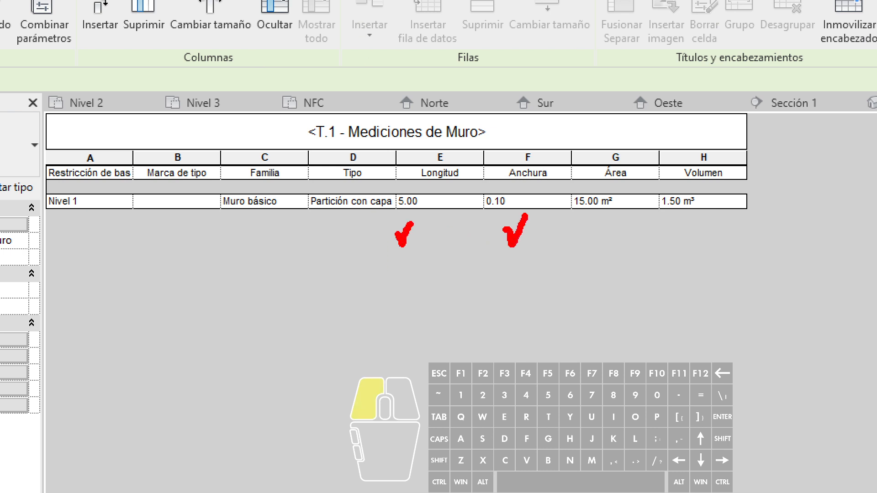
pyautogui.moveTo(592, 241)
pyautogui.mouseDown()
pyautogui.moveTo(605, 241)
pyautogui.moveTo(622, 217)
pyautogui.mouseUp()
pyautogui.moveTo(686, 228)
pyautogui.mouseDown()
pyautogui.moveTo(687, 243)
pyautogui.moveTo(720, 204)
pyautogui.mouseUp()
pyautogui.press('Escape')
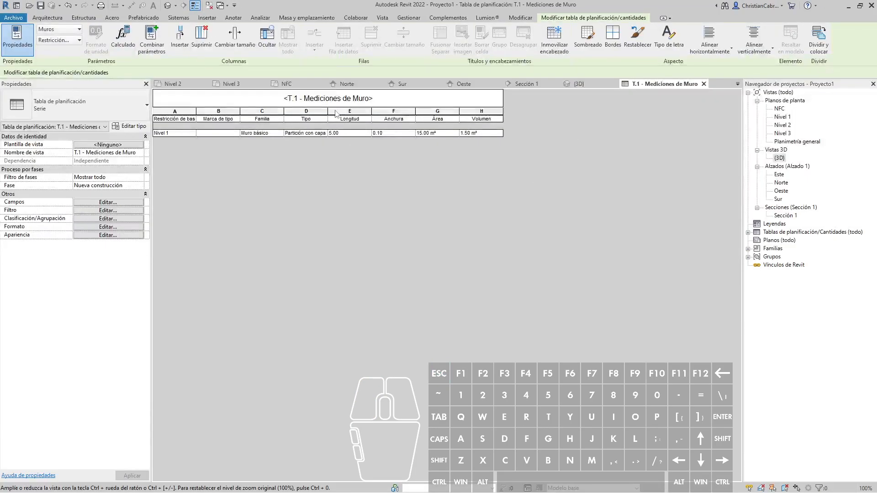
# Widen the Tipo column of the wall schedule to fit the full wall type name
pyautogui.moveTo(328, 110); pyautogui.dragTo(353, 109)
pyautogui.hotkey('ctrl', '1')
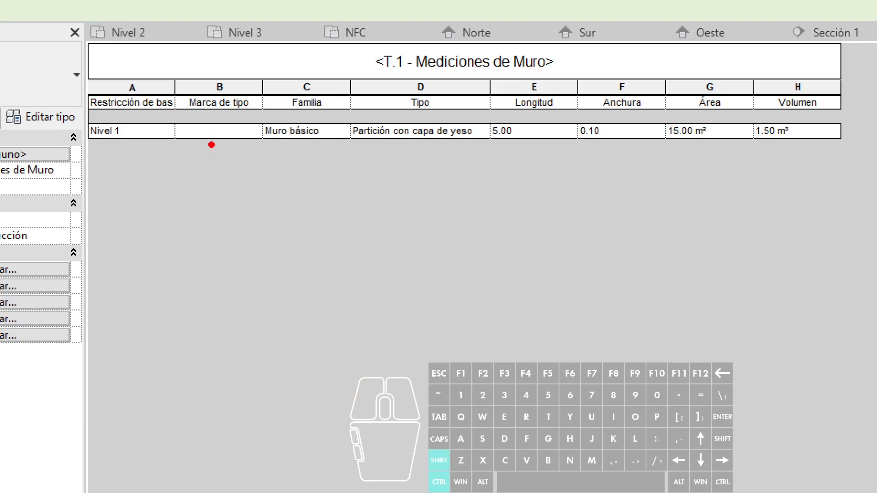
pyautogui.keyDown('ctrl'); pyautogui.keyDown('shift'); pyautogui.moveTo(212, 145); pyautogui.dragTo(222, 235); pyautogui.keyUp('shift'); pyautogui.keyUp('ctrl')
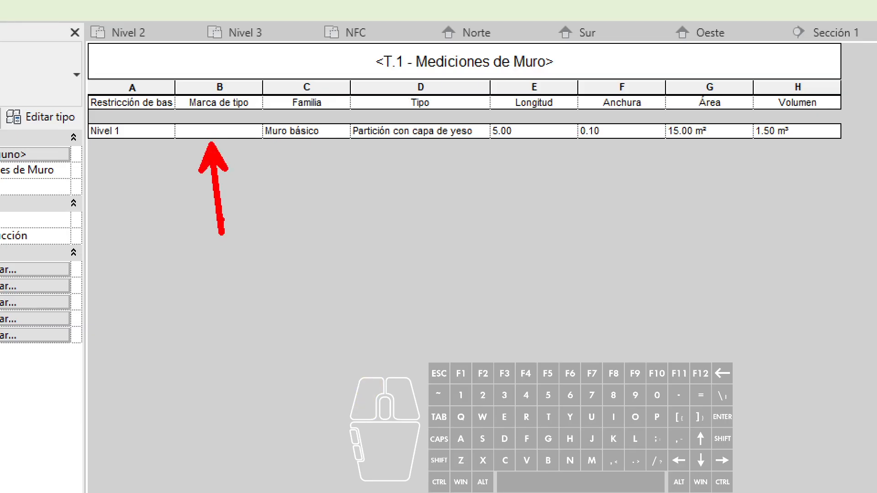
pyautogui.press('Escape')
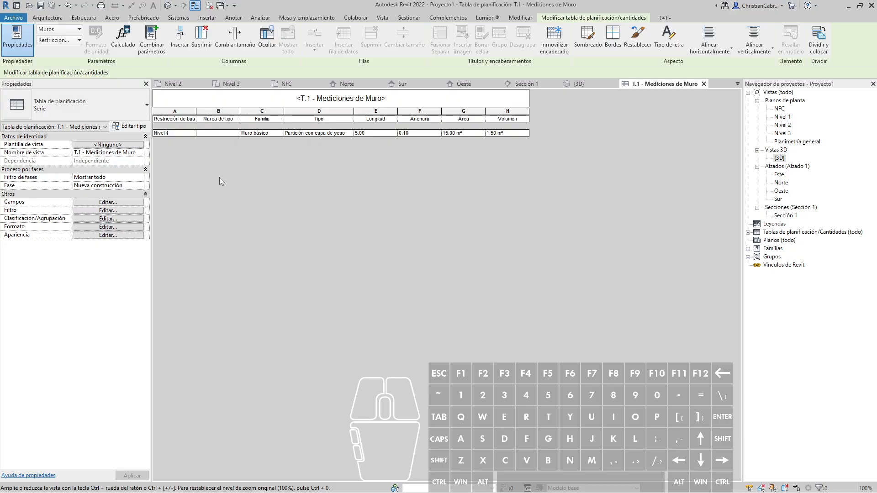
# Open the Nivel 1 floor plan to work around grids A and B
pyautogui.click(168, 7)
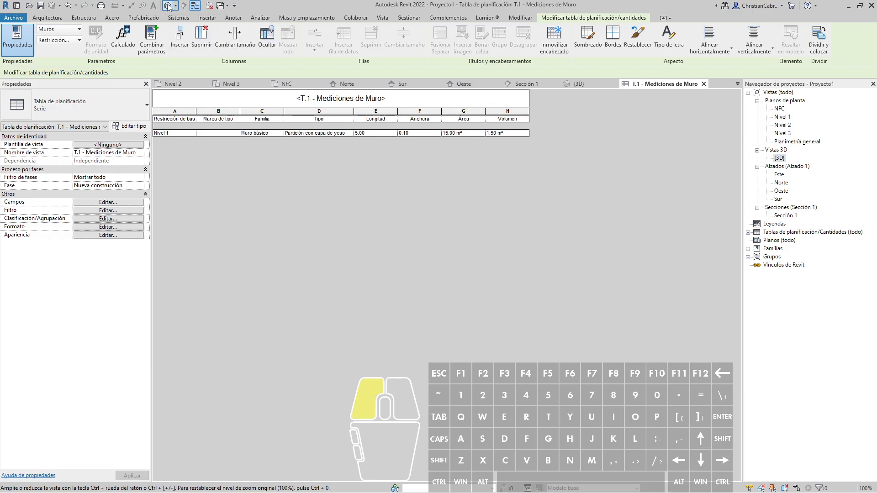
pyautogui.click(789, 118)
pyautogui.doubleClick(789, 117)
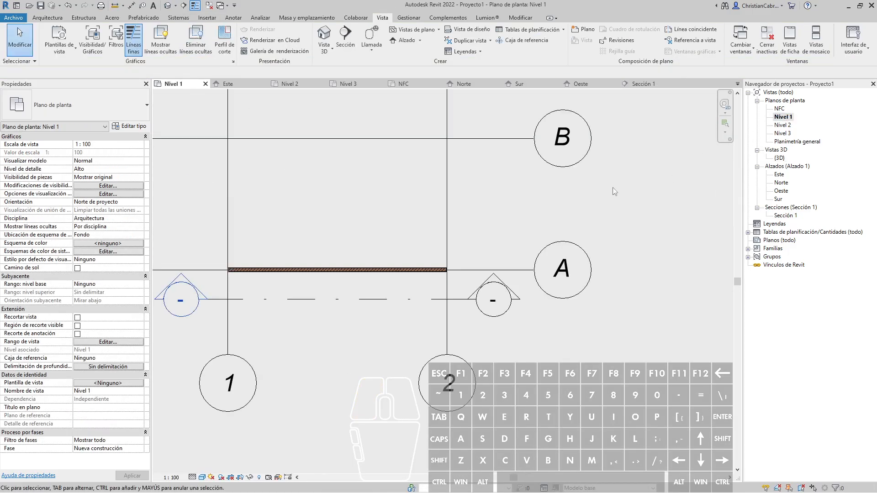
pyautogui.moveTo(398, 240); pyautogui.dragTo(373, 292, button='middle')
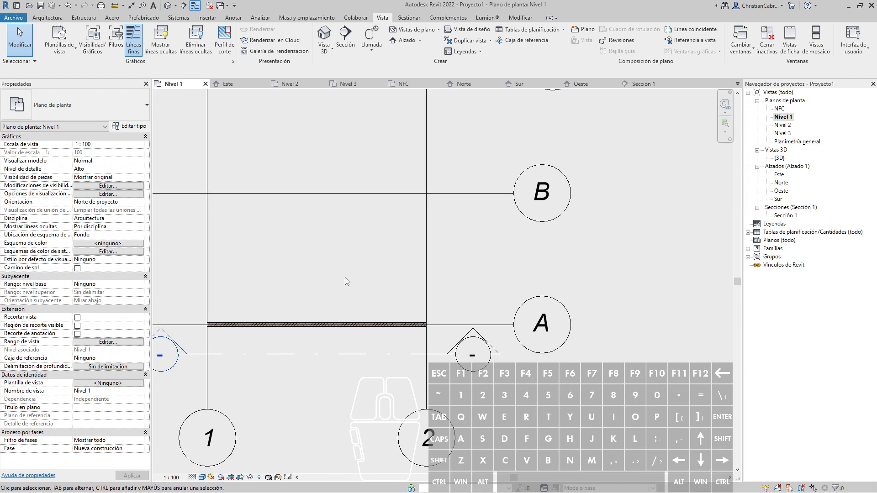
# Draw a Partición con capa de yeso wall along grid B from grid 1 to grid 2, then leave the wall command
pyautogui.press('w')
pyautogui.press('a')
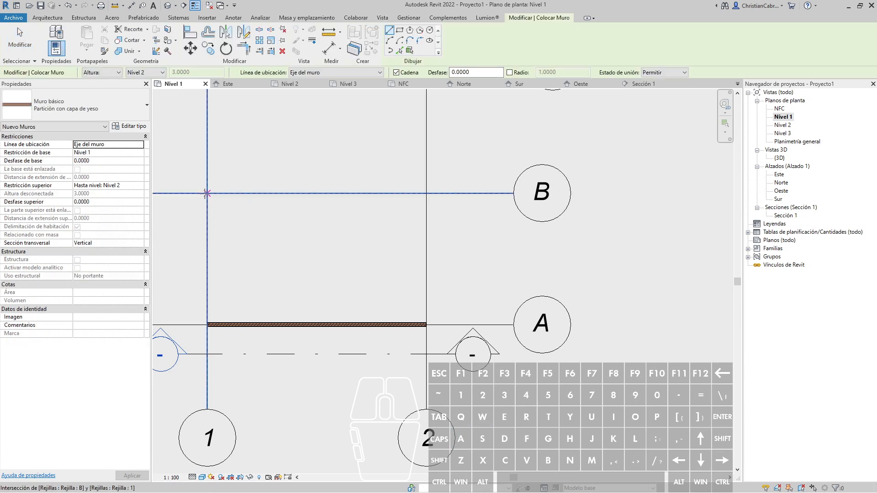
pyautogui.click(206, 193)
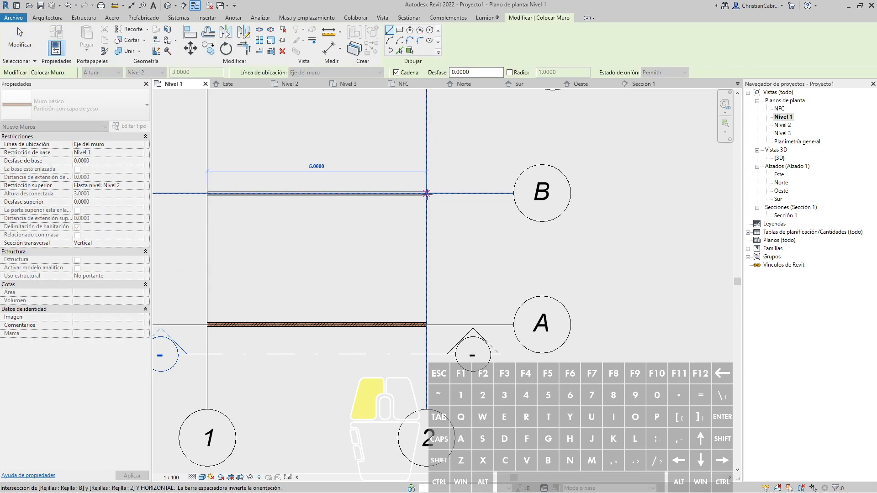
pyautogui.click(427, 194)
pyautogui.press('Escape')
pyautogui.press('Escape')
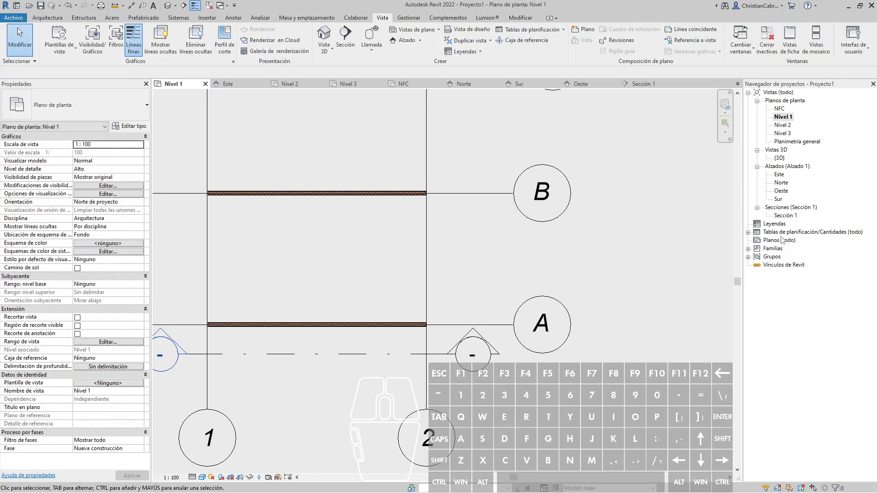
# Expand the schedules and quantities list in the project and open the T.1 - Mediciones de Muro schedule
pyautogui.click(787, 236)
pyautogui.click(748, 232)
pyautogui.hotkey('ctrl', '1')
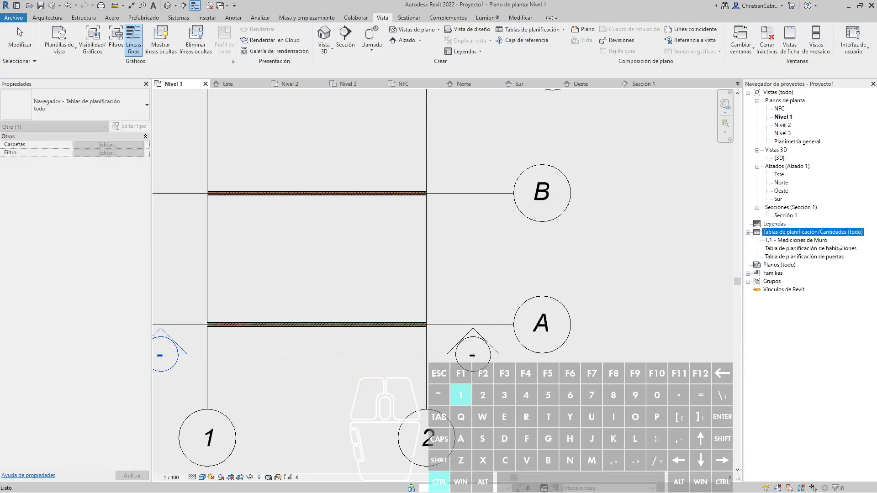
pyautogui.keyDown('ctrl'); pyautogui.moveTo(610, 213); pyautogui.dragTo(874, 251); pyautogui.keyUp('ctrl')
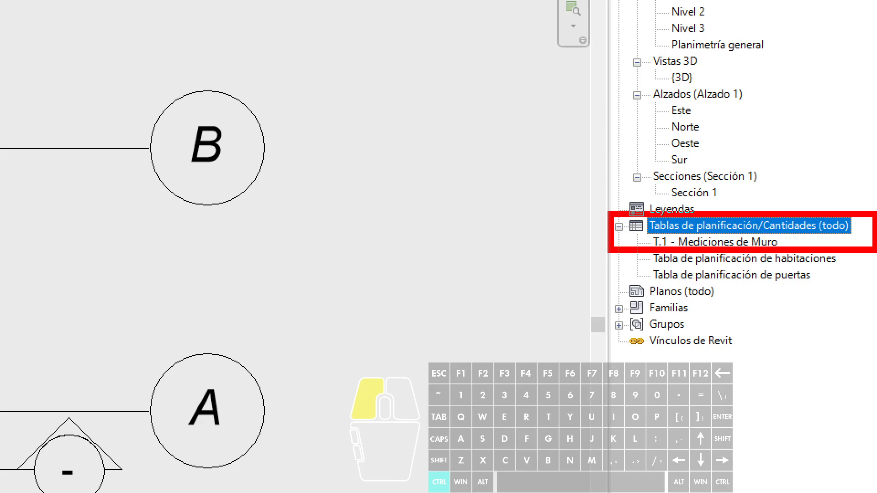
pyautogui.click(747, 243)
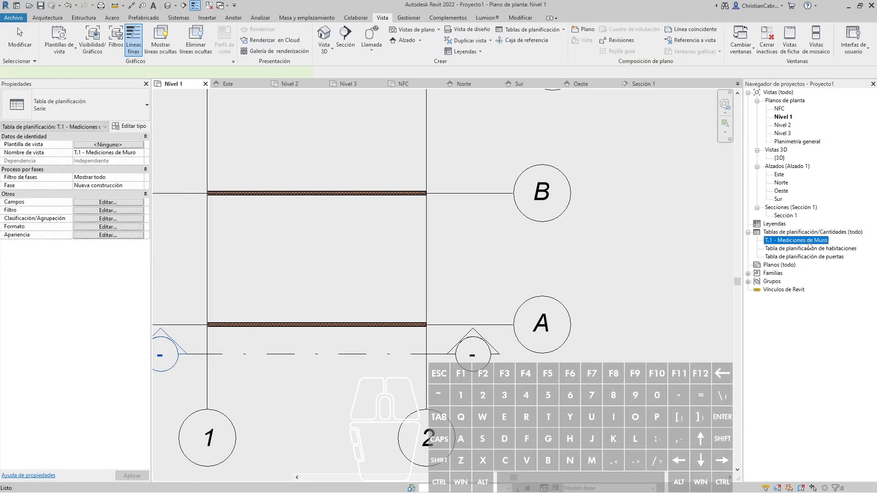
pyautogui.doubleClick(807, 241)
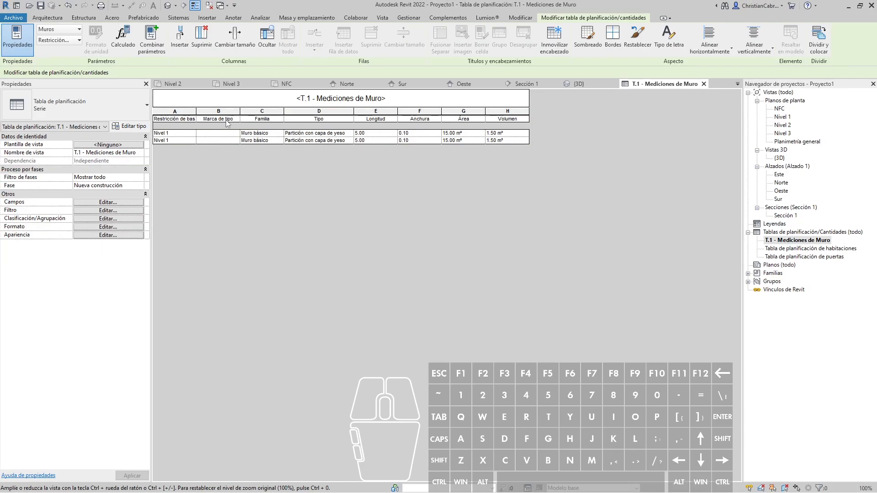
# Set the Marca de tipo of the first wall row to M1 and apply it to all elements of that type
pyautogui.click(227, 133)
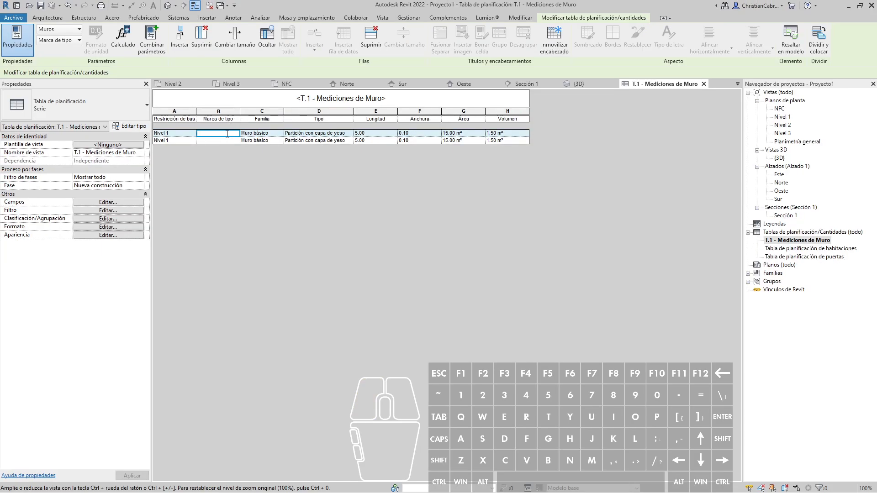
pyautogui.write('M1')
pyautogui.press('Return')
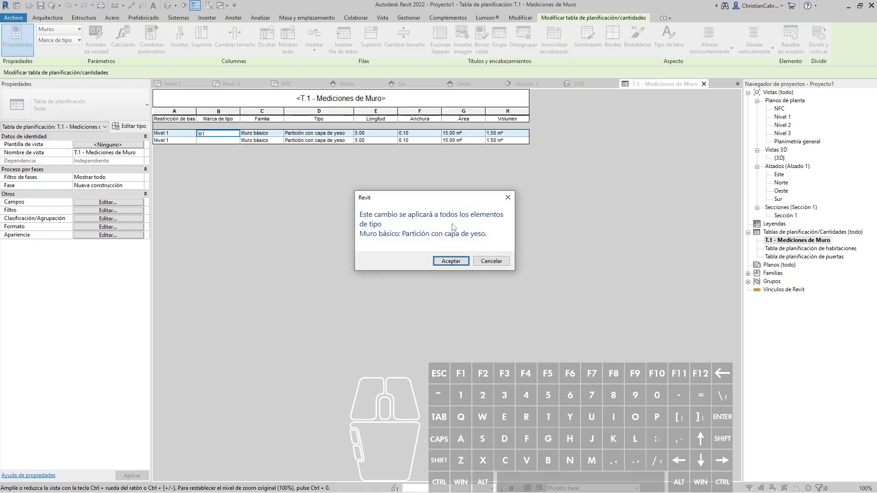
pyautogui.click(451, 261)
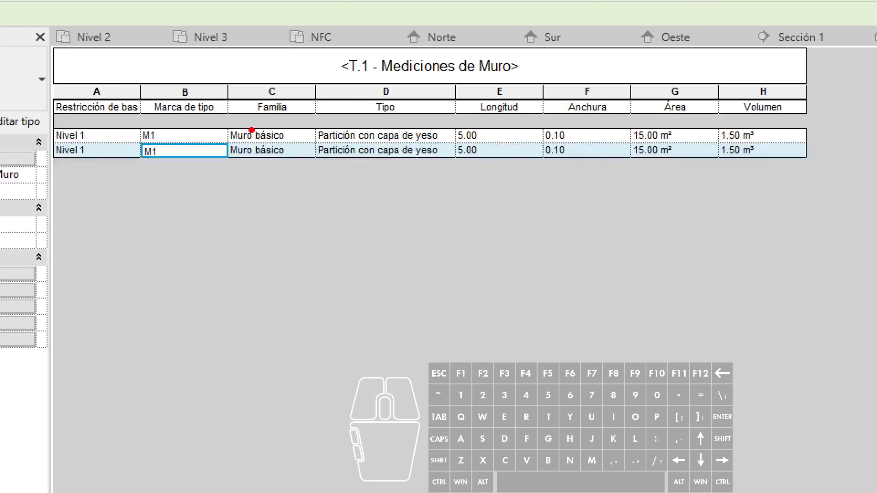
pyautogui.keyDown('ctrl'); pyautogui.moveTo(121, 115); pyautogui.dragTo(169, 175); pyautogui.keyUp('ctrl')
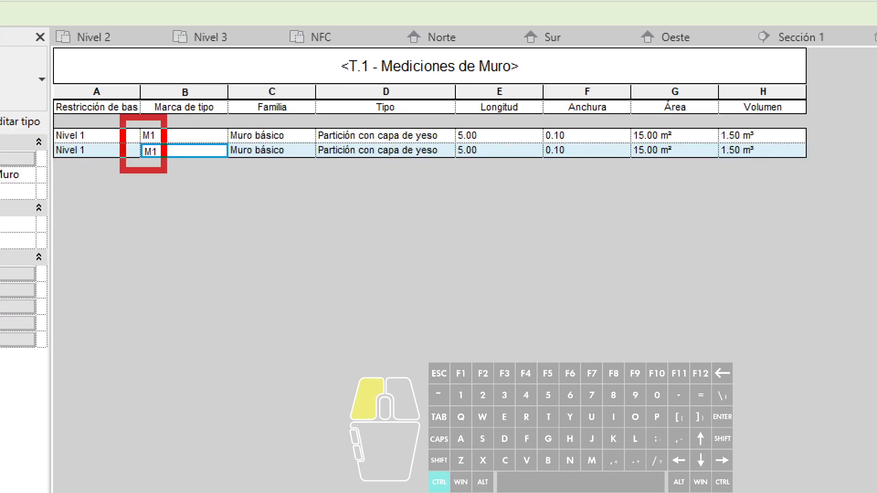
pyautogui.moveTo(337, 168); pyautogui.dragTo(341, 249)
pyautogui.moveTo(327, 180); pyautogui.dragTo(350, 187)
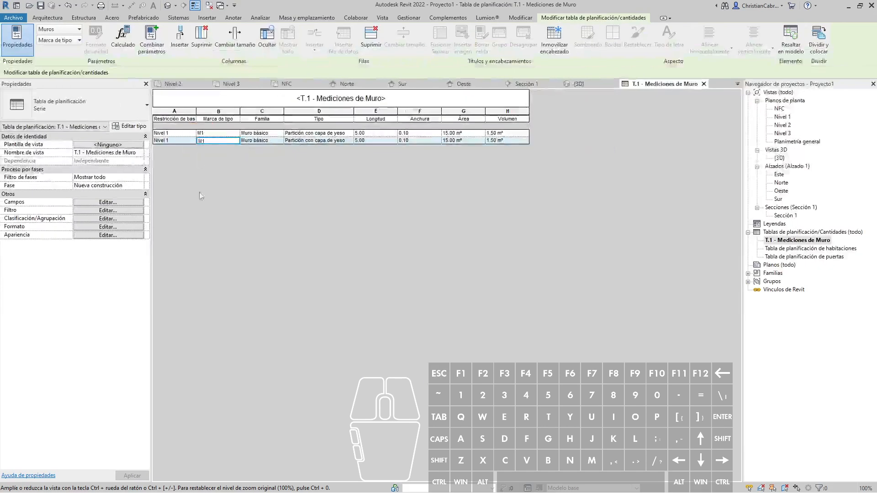
# Add the Recuento field to the wall schedule, place it between Tipo and Longitud, and accept the schedule properties
pyautogui.click(29, 274)
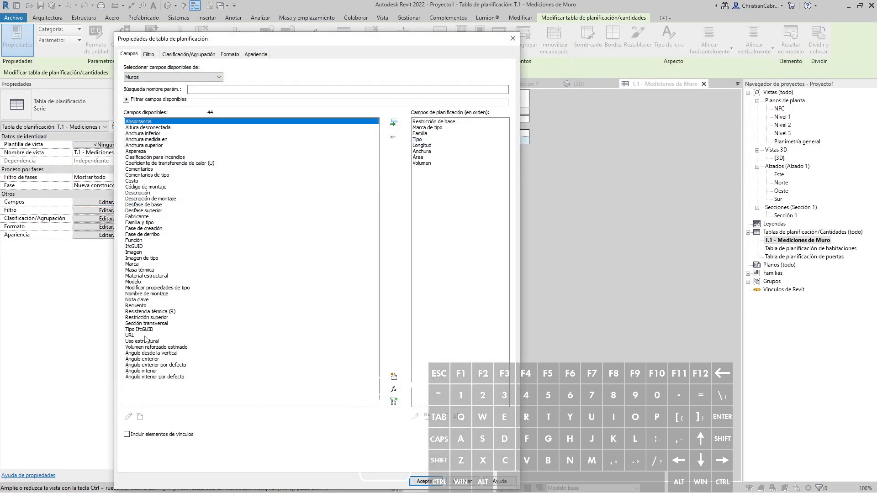
pyautogui.doubleClick(135, 307)
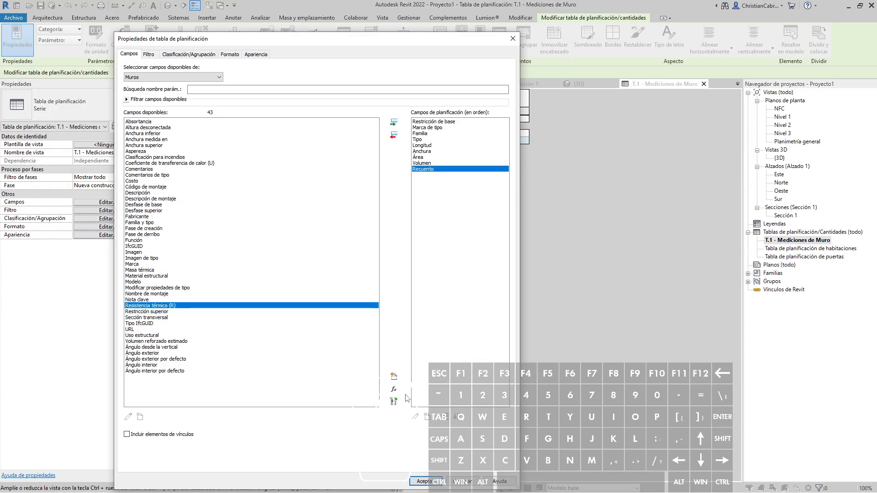
pyautogui.click(446, 416)
pyautogui.click(446, 417)
pyautogui.click(446, 417)
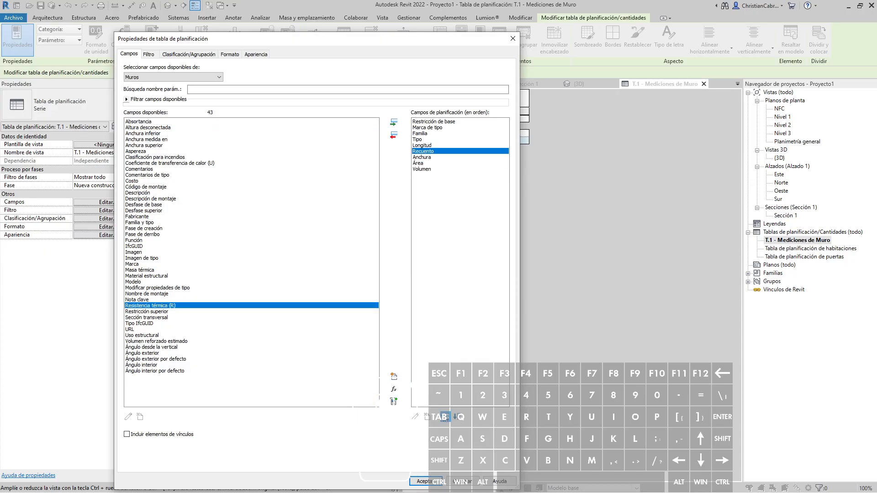
pyautogui.click(446, 417)
pyautogui.click(419, 481)
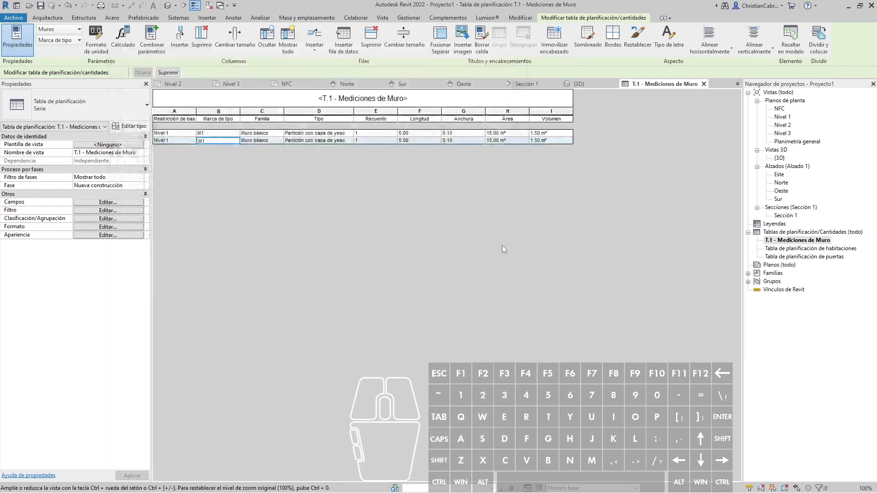
pyautogui.click(329, 109)
pyautogui.moveTo(319, 103)
pyautogui.keyDown('ctrl'); pyautogui.mouseDown()
pyautogui.moveTo(331, 165)
pyautogui.moveTo(342, 169)
pyautogui.mouseUp(); pyautogui.keyUp('ctrl')
pyautogui.press('Escape')
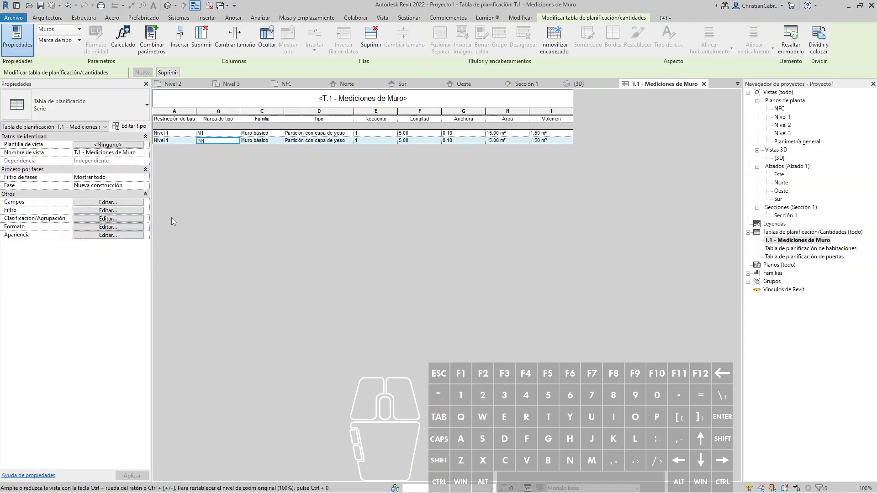
# Turn off Detallar cada ejemplar in the wall schedule, set the Área and Volumen fields to Calcular totales, and accept the properties
pyautogui.click(105, 219)
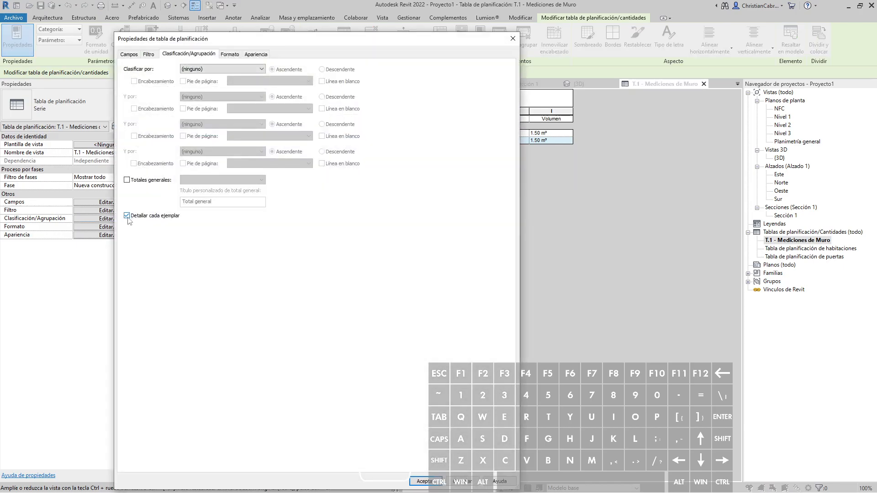
pyautogui.click(128, 218)
pyautogui.click(230, 55)
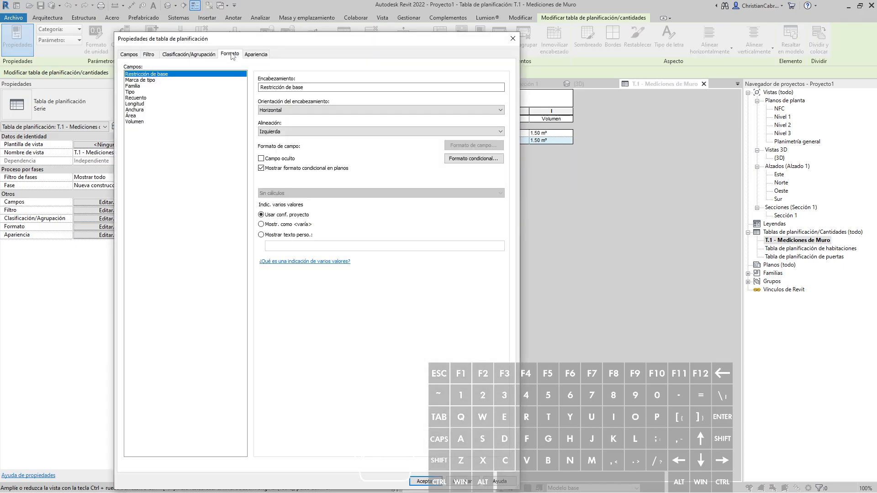
pyautogui.click(136, 115)
pyautogui.click(285, 194)
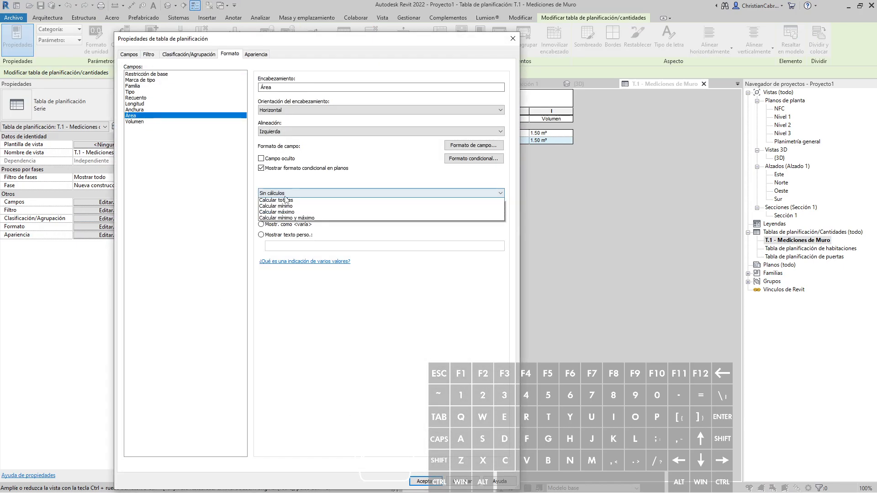
pyautogui.click(284, 208)
pyautogui.click(144, 122)
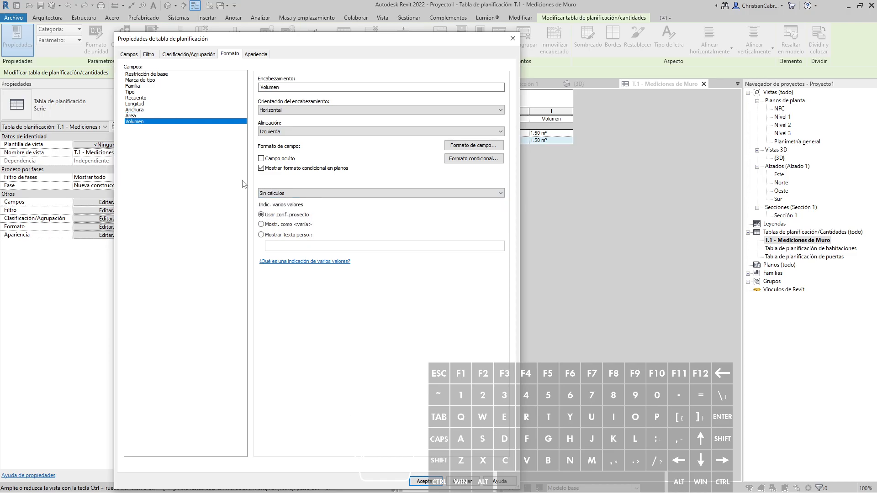
pyautogui.click(273, 194)
pyautogui.click(284, 208)
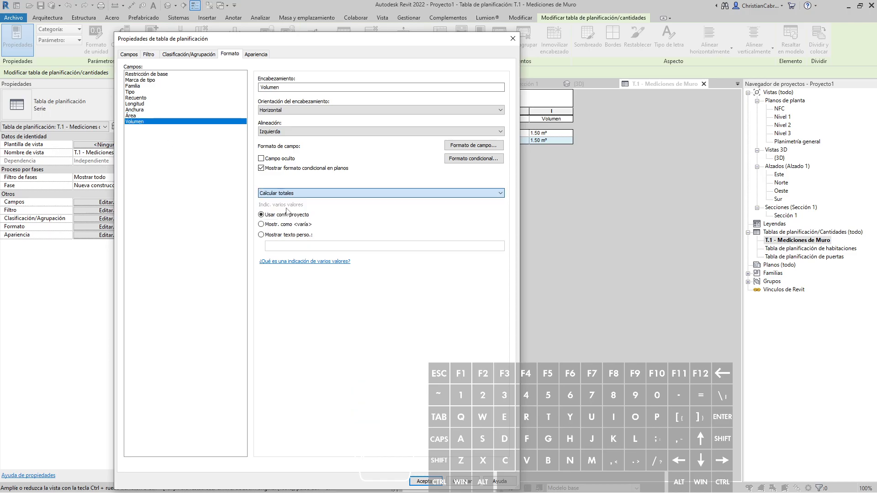
pyautogui.click(425, 481)
pyautogui.hotkey('ctrl', '1')
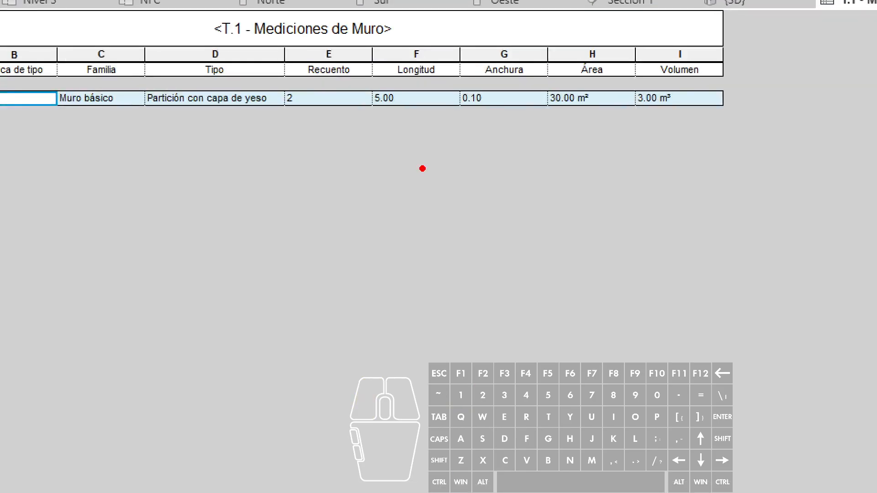
pyautogui.moveTo(292, 79)
pyautogui.mouseDown()
pyautogui.moveTo(272, 119)
pyautogui.moveTo(275, 73)
pyautogui.moveTo(268, 85)
pyautogui.mouseUp()
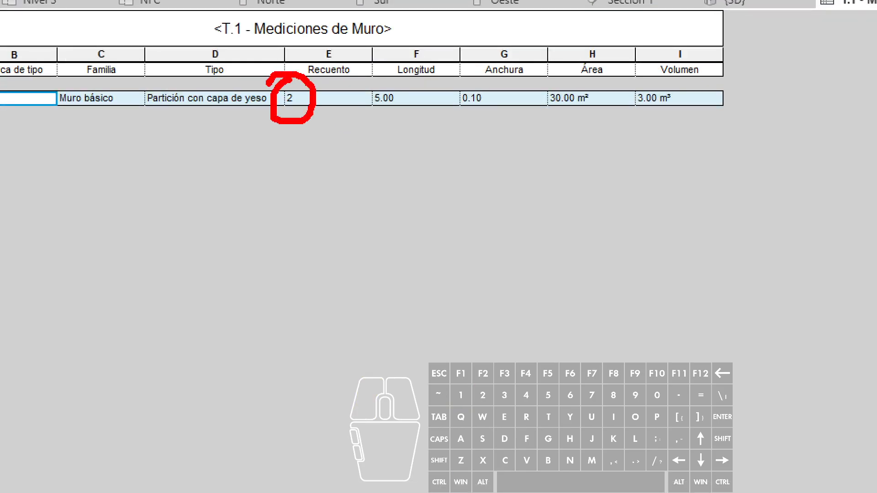
pyautogui.moveTo(538, 116); pyautogui.dragTo(683, 115)
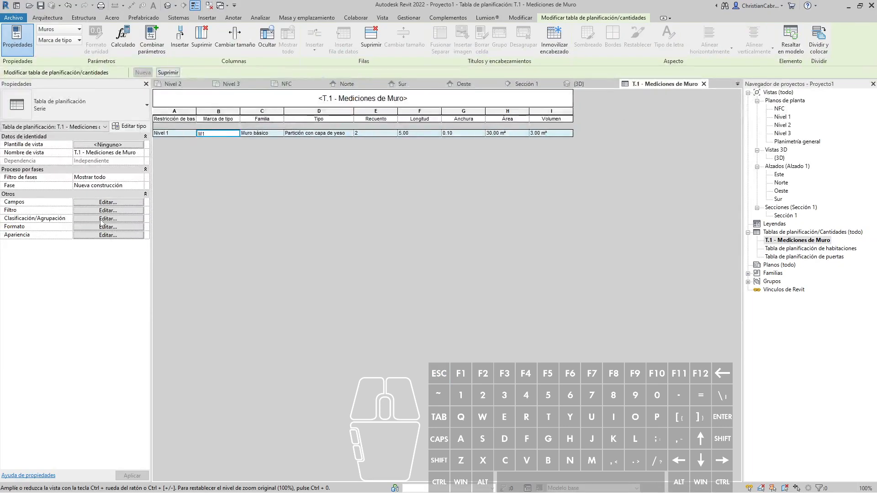
# Turn Detallar cada ejemplar back on in the wall schedule's sorting and grouping settings and accept
pyautogui.click(101, 219)
pyautogui.click(126, 216)
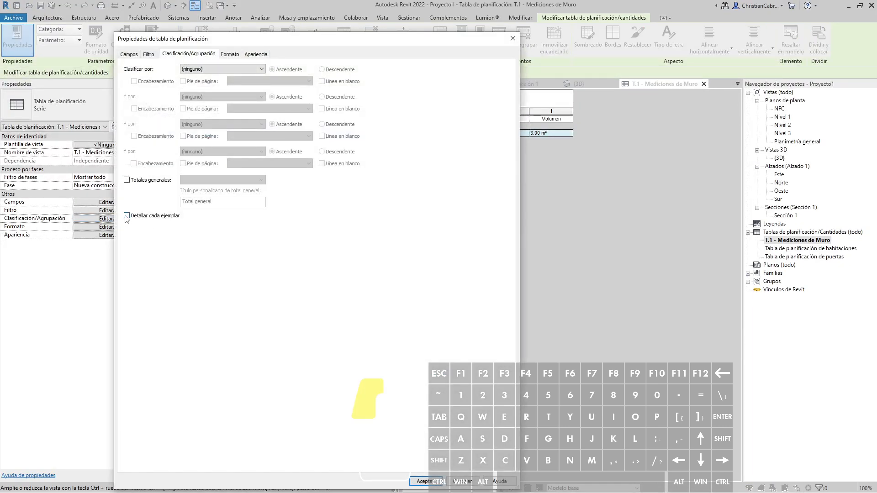
pyautogui.click(417, 479)
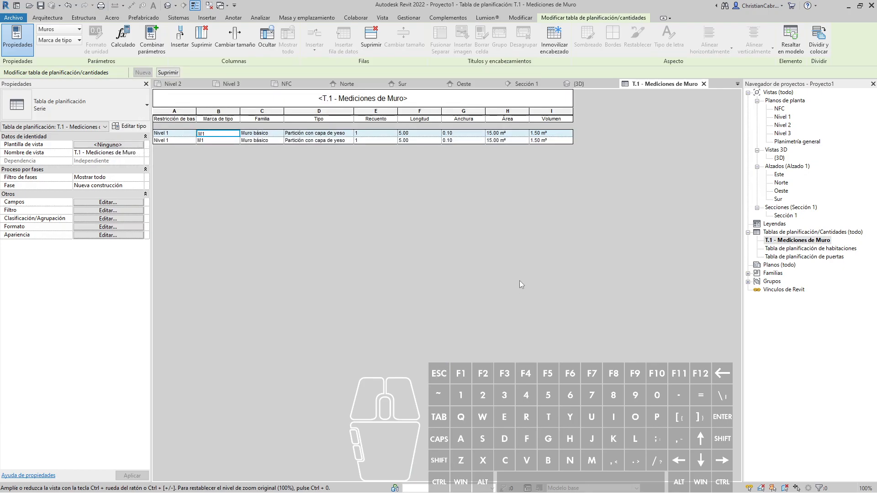
# In the Nivel 1 floor plan, draw Partición con capa de yeso walls along grids 1 and 2, each from grid B to grid A
pyautogui.doubleClick(782, 117)
pyautogui.press('Escape')
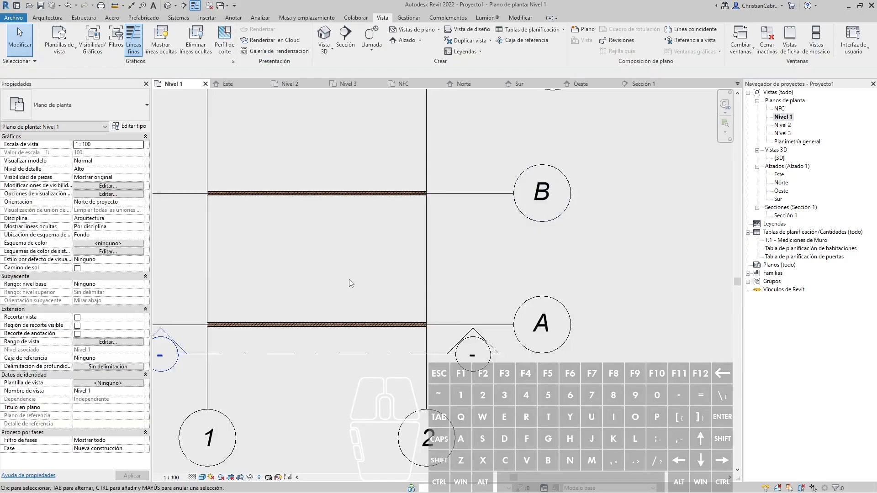
pyautogui.press('w')
pyautogui.press('a')
pyautogui.click(208, 193)
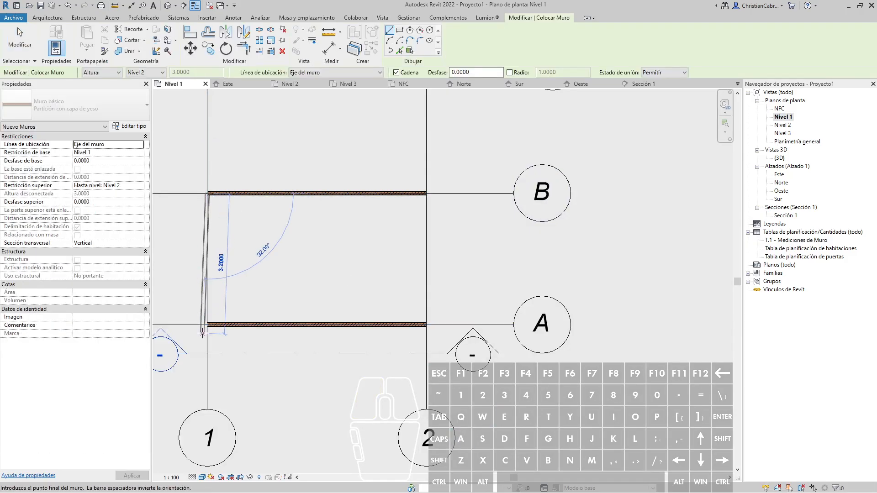
pyautogui.click(208, 324)
pyautogui.press('Escape')
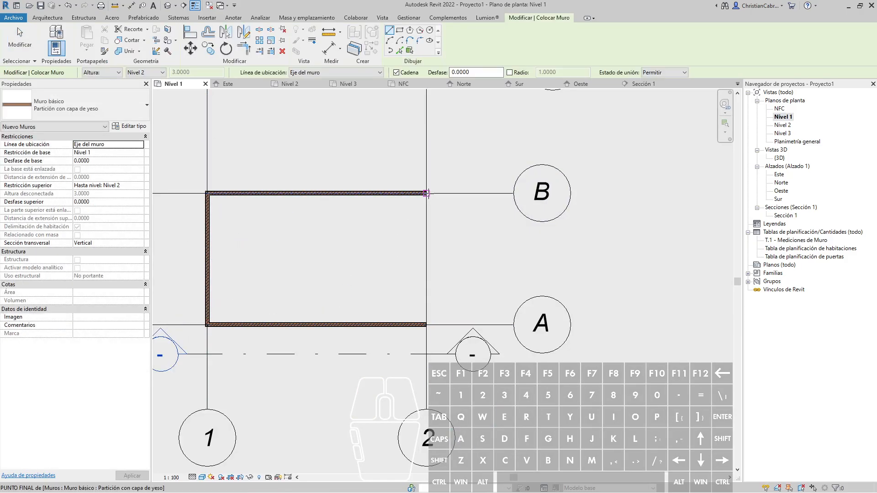
pyautogui.click(426, 193)
pyautogui.click(427, 323)
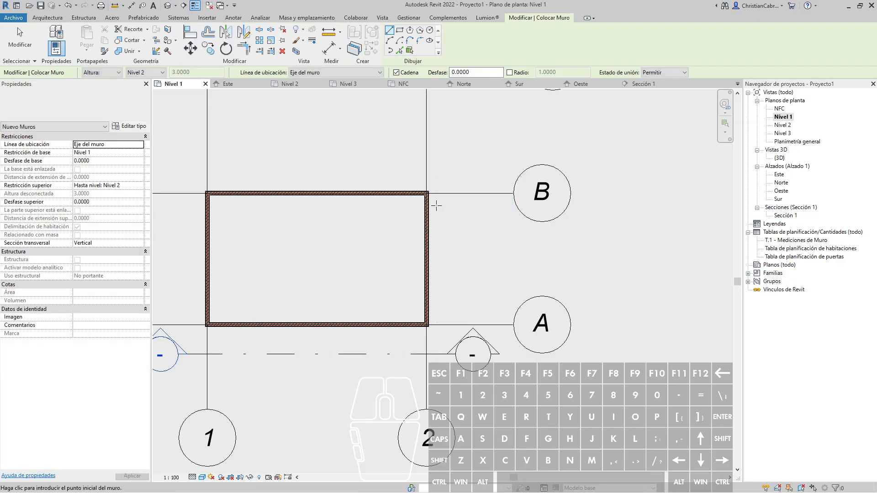
# Examine the wall join at the corner where grids B and 2 meet
pyautogui.scroll(4, 441, 190)
pyautogui.hotkey('ctrl', '2')
pyautogui.moveTo(391, 171)
pyautogui.mouseDown()
pyautogui.moveTo(440, 248)
pyautogui.moveTo(339, 168)
pyautogui.mouseUp()
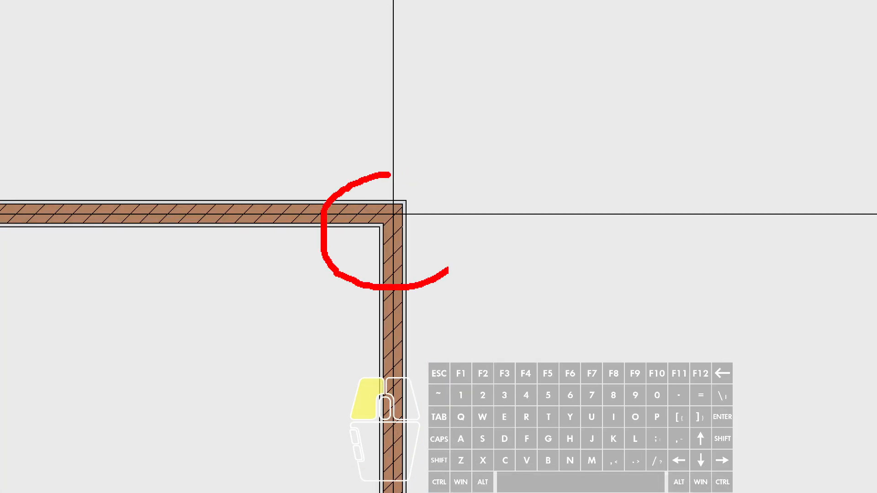
pyautogui.press('Escape')
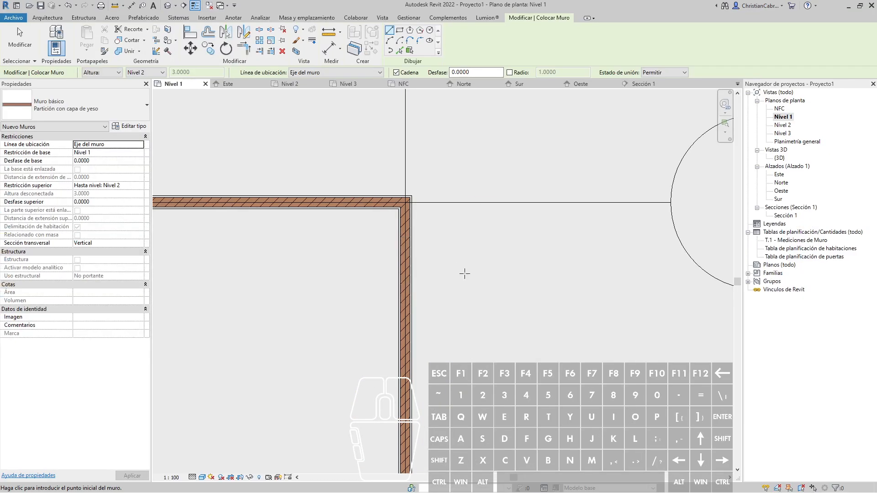
pyautogui.scroll(-2, 464, 272)
# Open the T.1 - Mediciones de Muro schedule and examine each wall's Longitud, Área and Volumen values
pyautogui.doubleClick(790, 240)
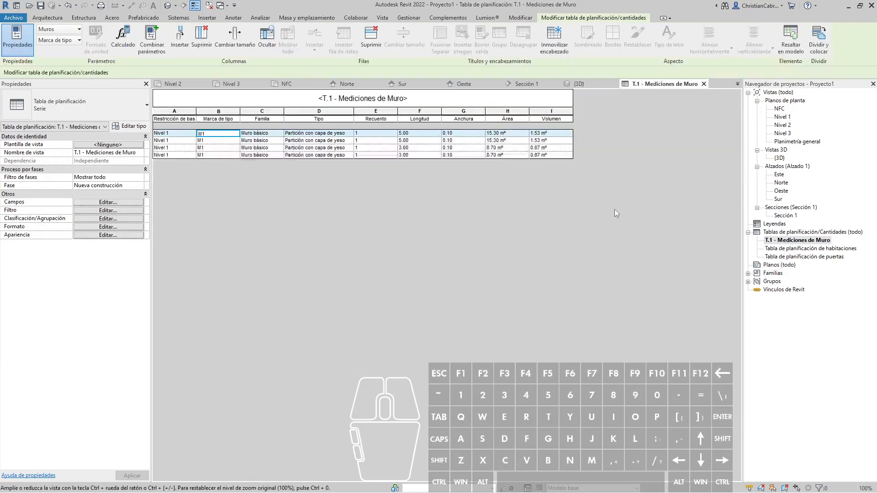
pyautogui.hotkey('ctrl', '2')
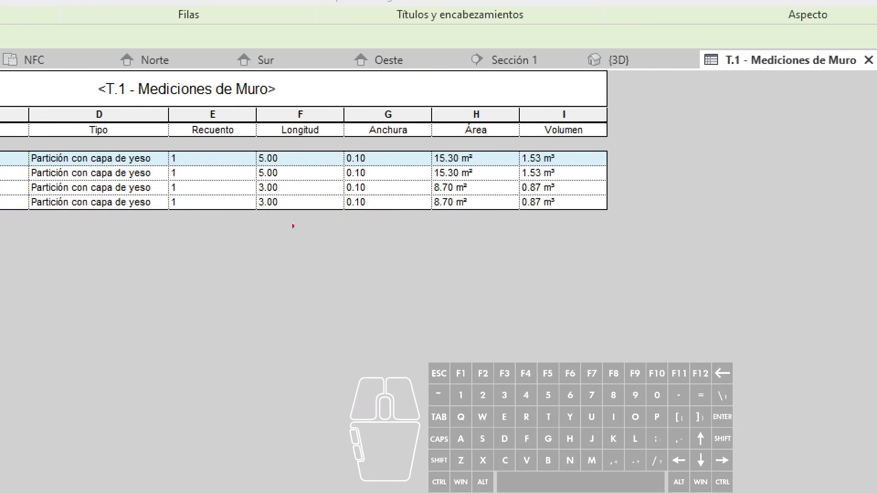
pyautogui.moveTo(251, 224)
pyautogui.mouseDown()
pyautogui.moveTo(414, 243)
pyautogui.moveTo(608, 233)
pyautogui.mouseUp()
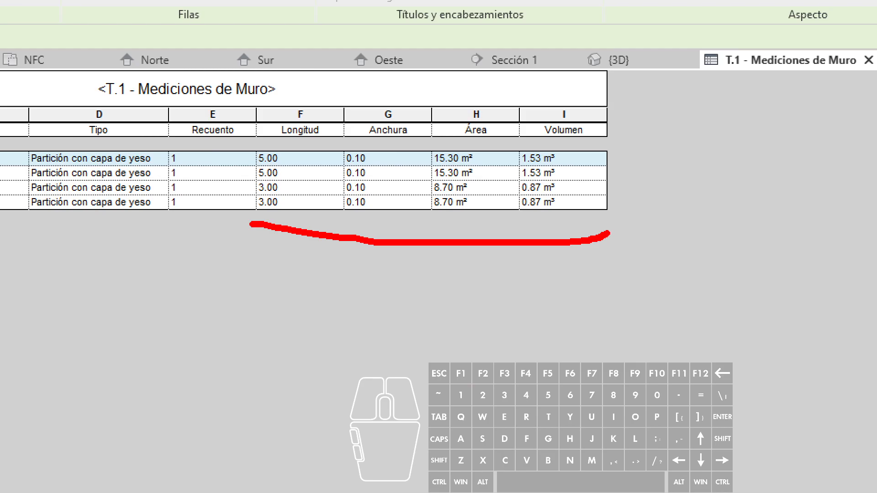
pyautogui.moveTo(420, 145)
pyautogui.keyDown('ctrl'); pyautogui.mouseDown()
pyautogui.moveTo(521, 176)
pyautogui.moveTo(595, 183)
pyautogui.mouseUp(); pyautogui.keyUp('ctrl')
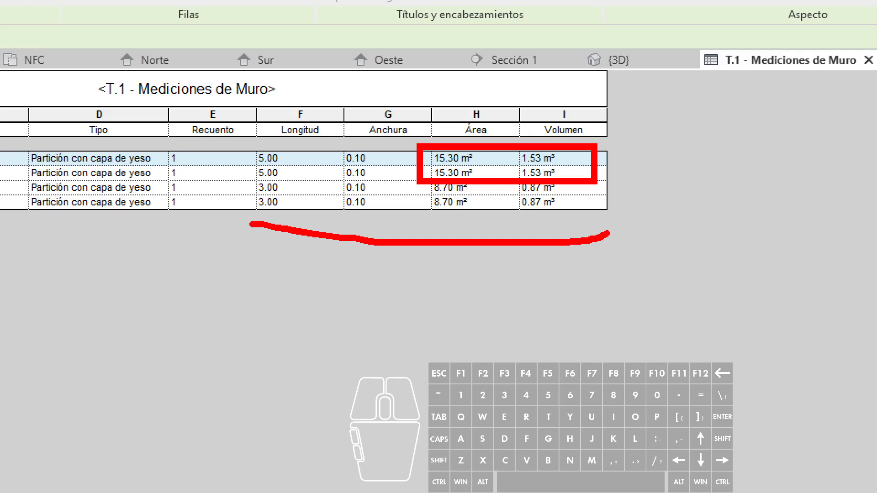
pyautogui.press('r')
pyautogui.keyDown('ctrl'); pyautogui.moveTo(263, 168); pyautogui.dragTo(292, 220); pyautogui.keyUp('ctrl')
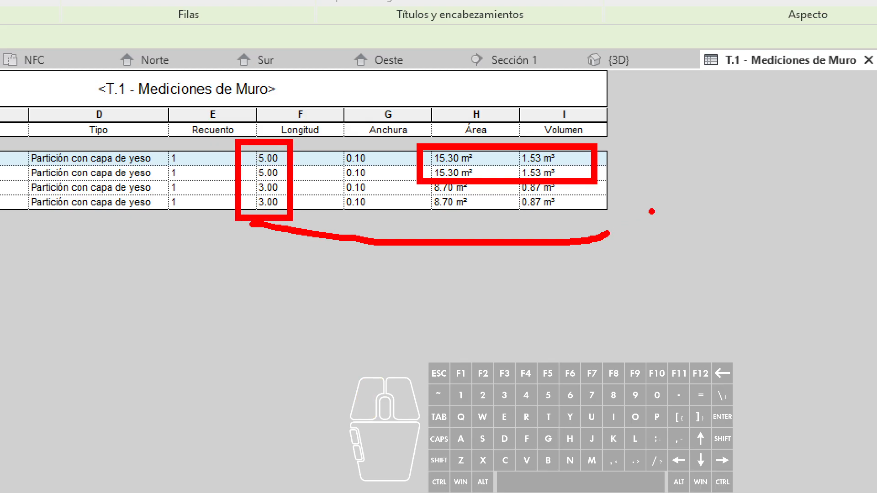
pyautogui.press('Escape')
pyautogui.hotkey('ctrl', '1')
pyautogui.click(423, 176)
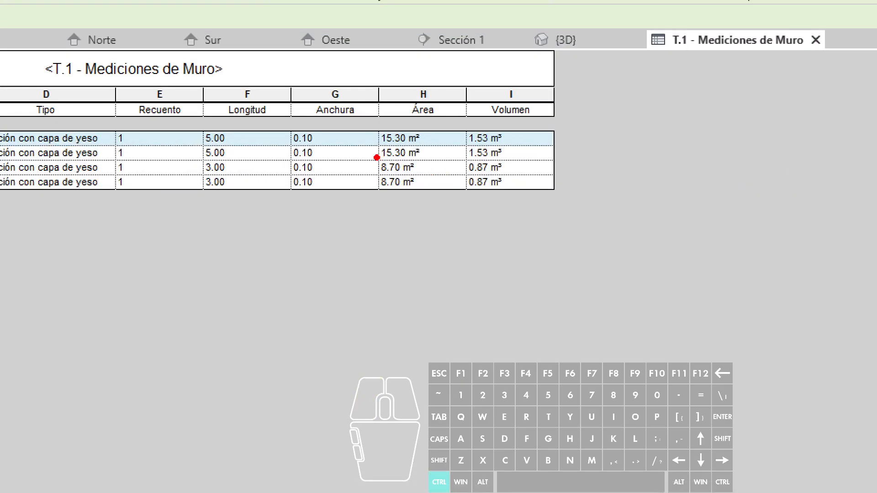
pyautogui.keyDown('ctrl'); pyautogui.moveTo(365, 160); pyautogui.dragTo(429, 196); pyautogui.keyUp('ctrl')
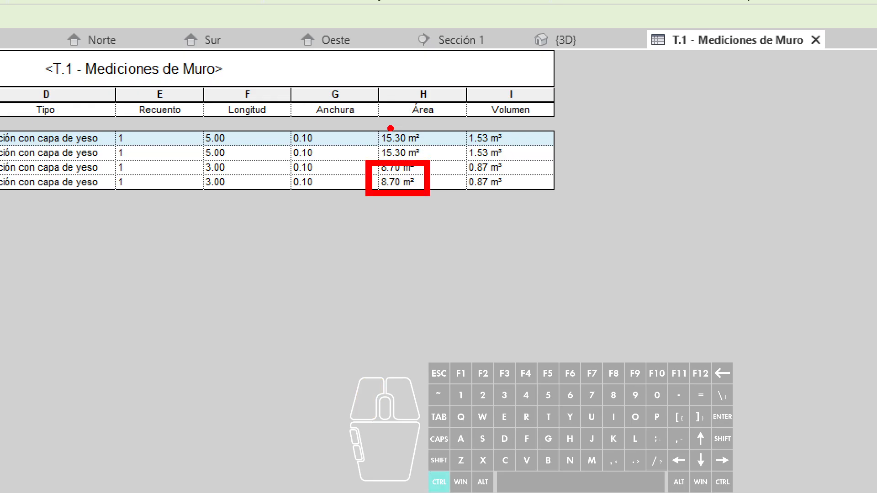
pyautogui.keyDown('ctrl'); pyautogui.moveTo(387, 124); pyautogui.dragTo(415, 162); pyautogui.keyUp('ctrl')
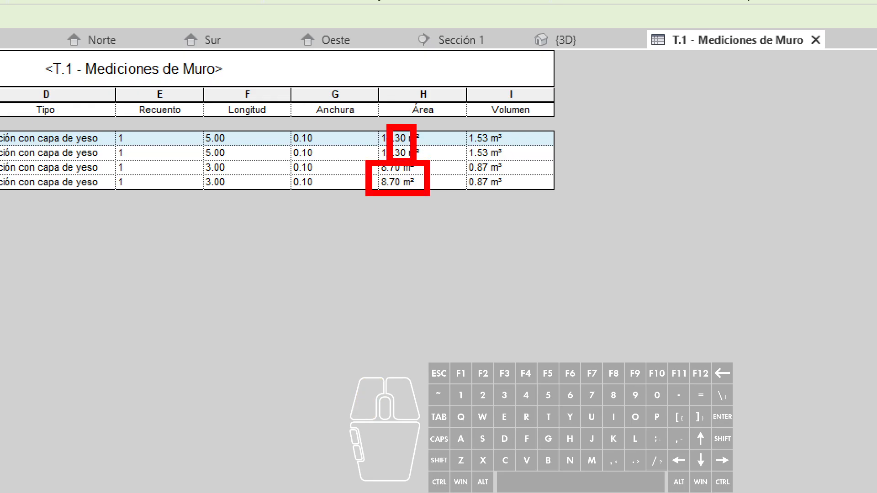
pyautogui.press('Escape')
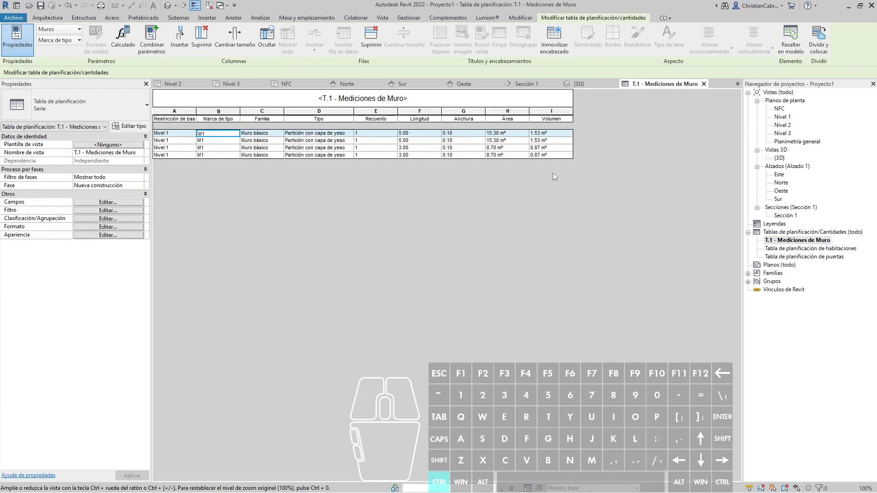
pyautogui.hotkey('ctrl', '1')
pyautogui.click(554, 155)
pyautogui.keyDown('ctrl'); pyautogui.moveTo(384, 110); pyautogui.dragTo(557, 189); pyautogui.keyUp('ctrl')
pyautogui.moveTo(598, 142); pyautogui.dragTo(637, 95)
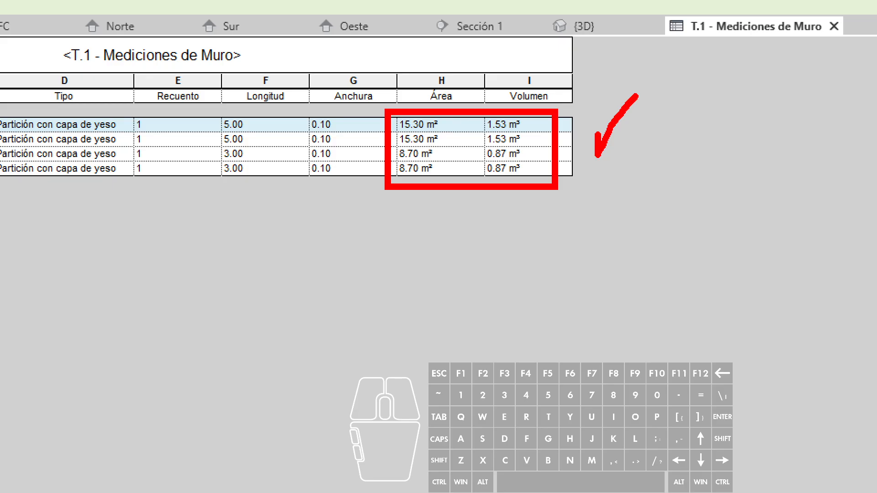
pyautogui.press('Escape')
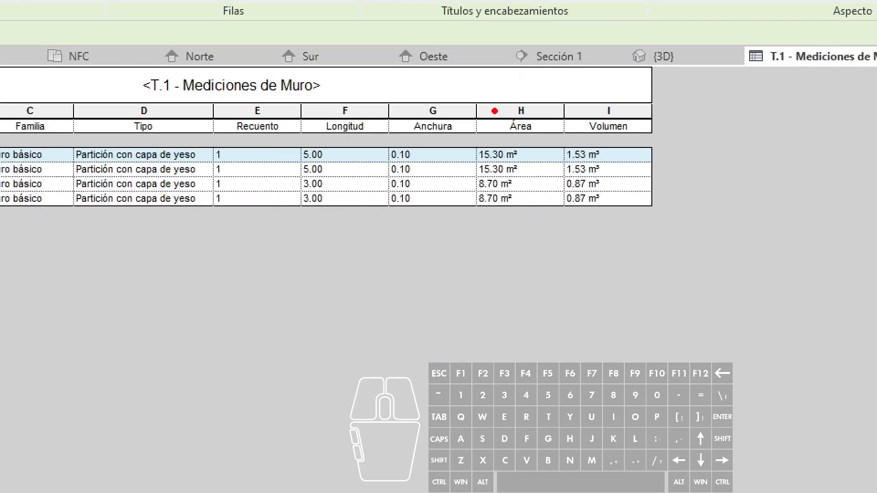
pyautogui.press('ctrl')
pyautogui.keyDown('ctrl'); pyautogui.moveTo(296, 148); pyautogui.dragTo(340, 167); pyautogui.keyUp('ctrl')
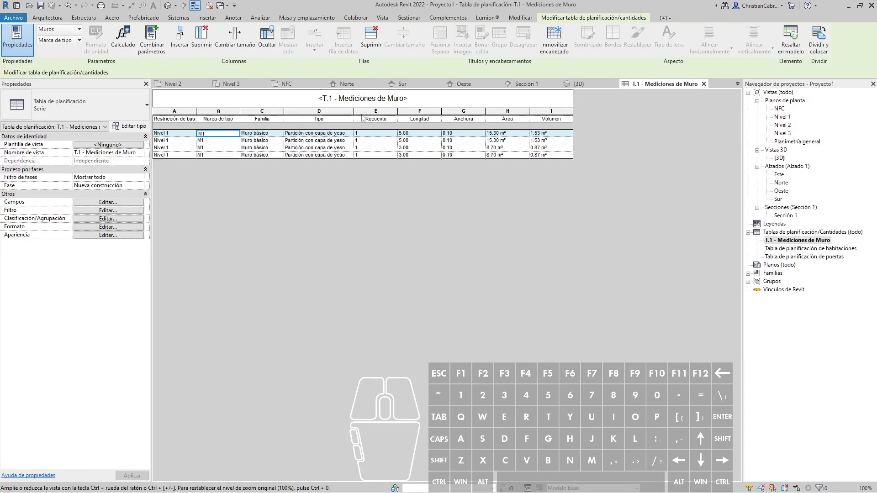
# Add the Altura desconectada field to the wall schedule, place it between Longitud and Anchura, and accept the schedule properties
pyautogui.click(336, 111)
pyautogui.click(121, 202)
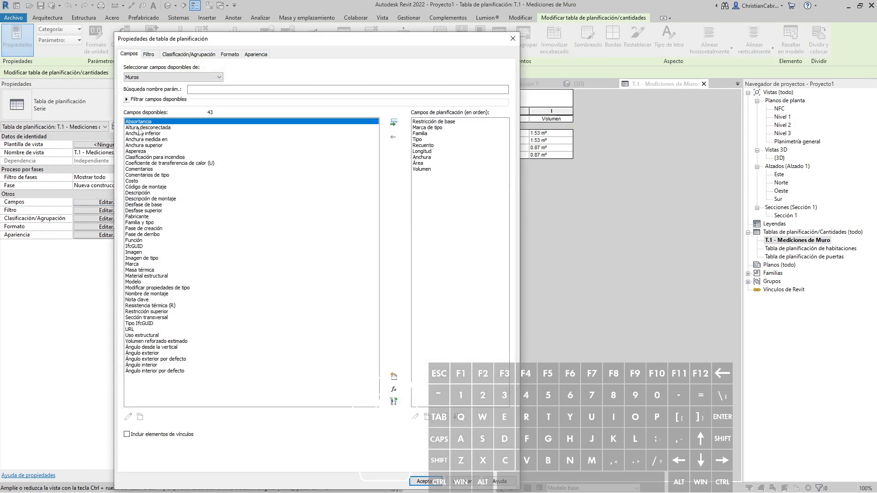
pyautogui.doubleClick(142, 128)
pyautogui.click(445, 417)
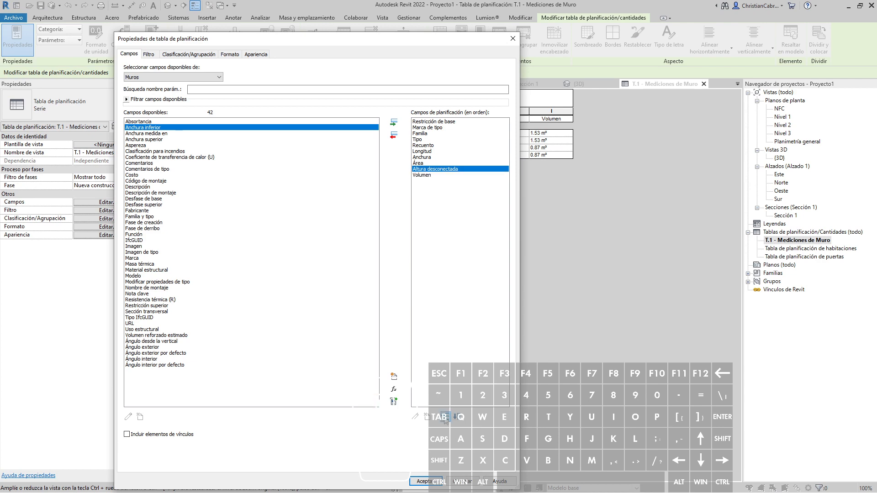
pyautogui.click(446, 417)
pyautogui.click(445, 417)
pyautogui.click(445, 417)
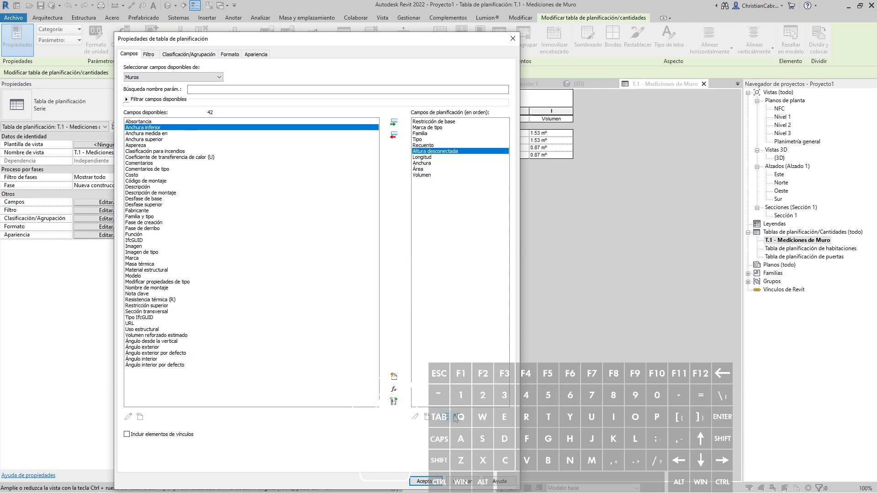
pyautogui.click(456, 417)
pyautogui.click(423, 481)
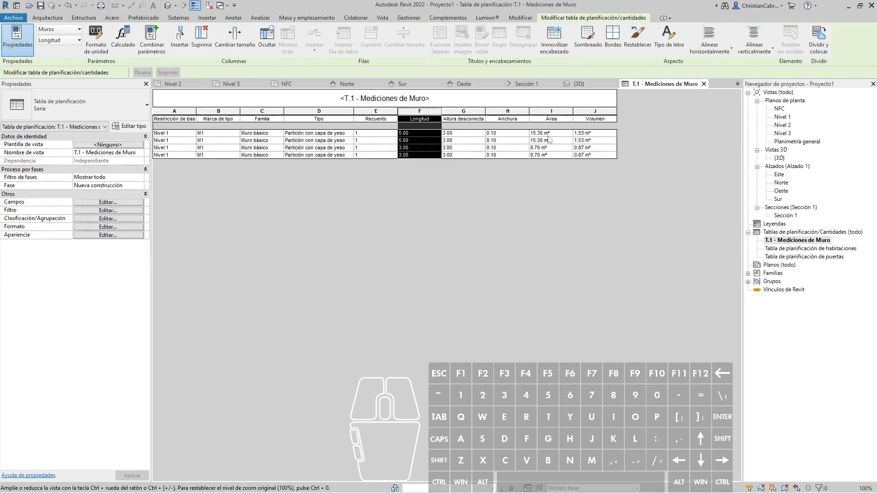
# Open the Nivel 1 floor plan and clear the wall selection
pyautogui.press('Escape')
pyautogui.click(364, 217)
pyautogui.doubleClick(782, 117)
pyautogui.scroll(-3, 601, 315)
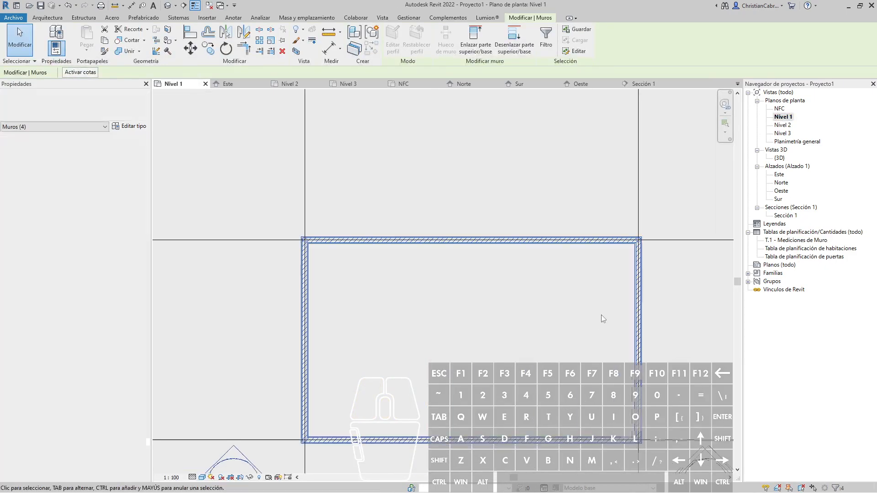
pyautogui.click(509, 327)
pyautogui.scroll(2, 480, 341)
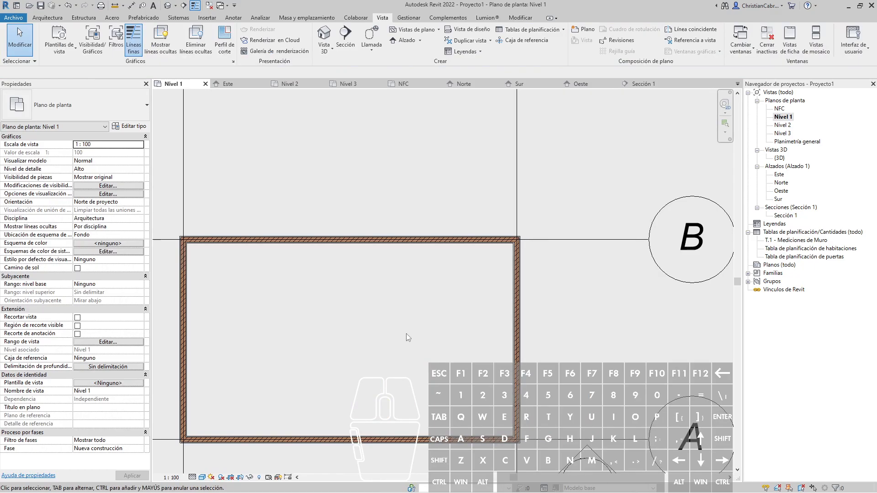
# Examine the wall along grid B and its joins with the perpendicular walls at both end corners
pyautogui.hotkey('ctrl', '2')
pyautogui.press('r')
pyautogui.moveTo(185, 174)
pyautogui.mouseDown()
pyautogui.moveTo(185, 200)
pyautogui.moveTo(531, 188)
pyautogui.moveTo(519, 200)
pyautogui.mouseUp()
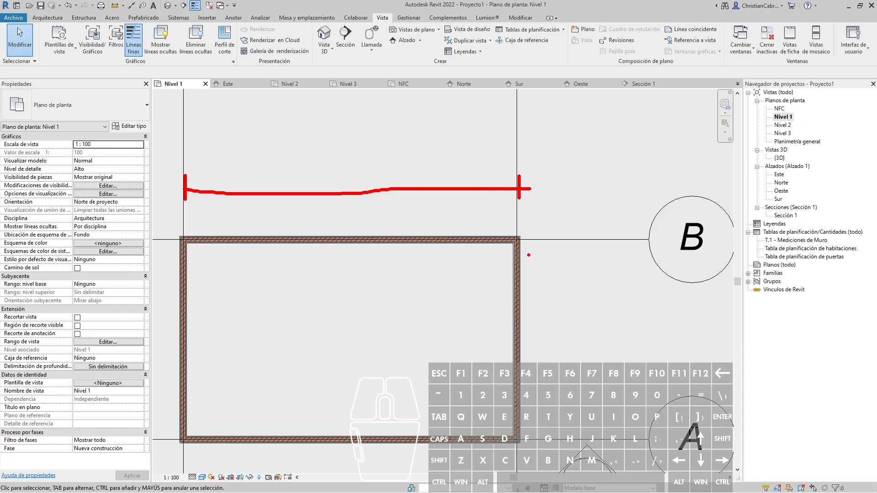
pyautogui.press('Escape')
pyautogui.scroll(2, 537, 240)
pyautogui.scroll(3, 525, 242)
pyautogui.hotkey('ctrl', '1')
pyautogui.click(463, 229)
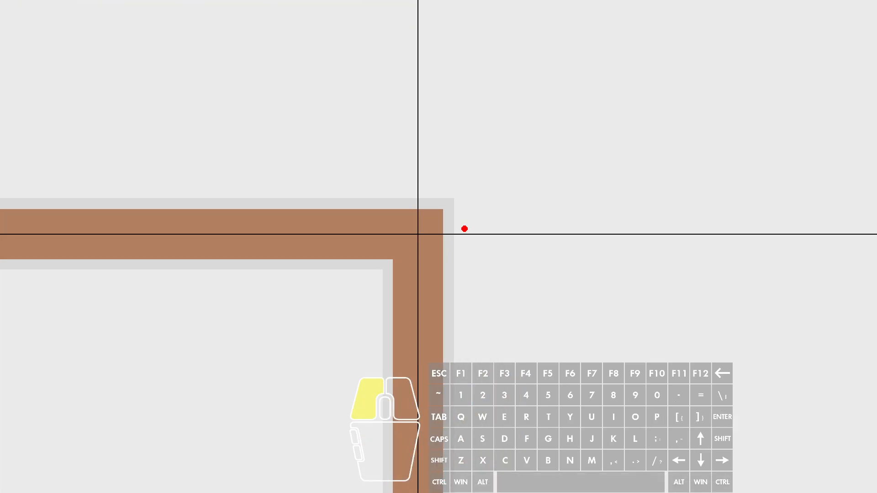
pyautogui.keyDown('ctrl'); pyautogui.moveTo(412, 176); pyautogui.dragTo(467, 237); pyautogui.keyUp('ctrl')
pyautogui.press('Escape')
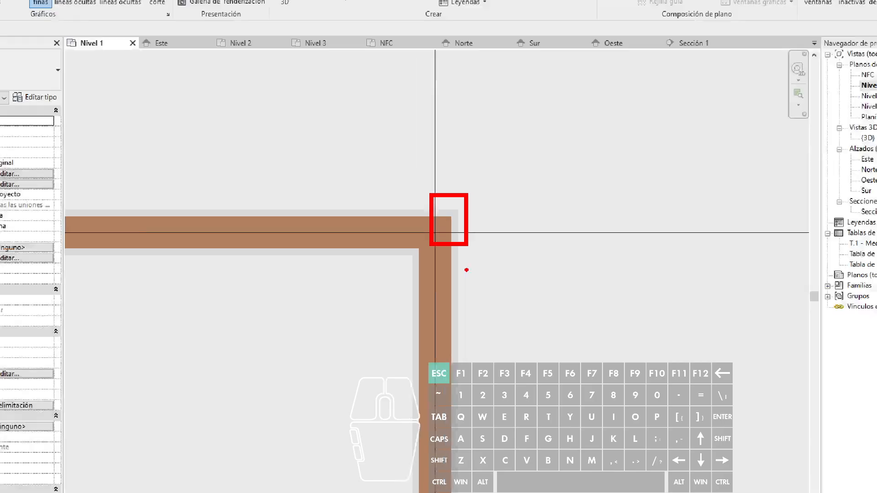
pyautogui.hotkey('ctrl', '1')
pyautogui.click(272, 227)
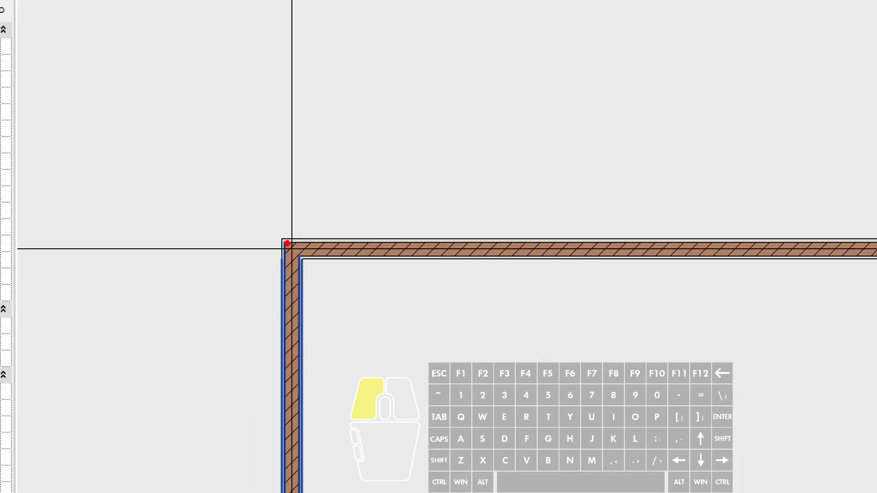
pyautogui.keyDown('ctrl'); pyautogui.moveTo(271, 227); pyautogui.dragTo(301, 263); pyautogui.keyUp('ctrl')
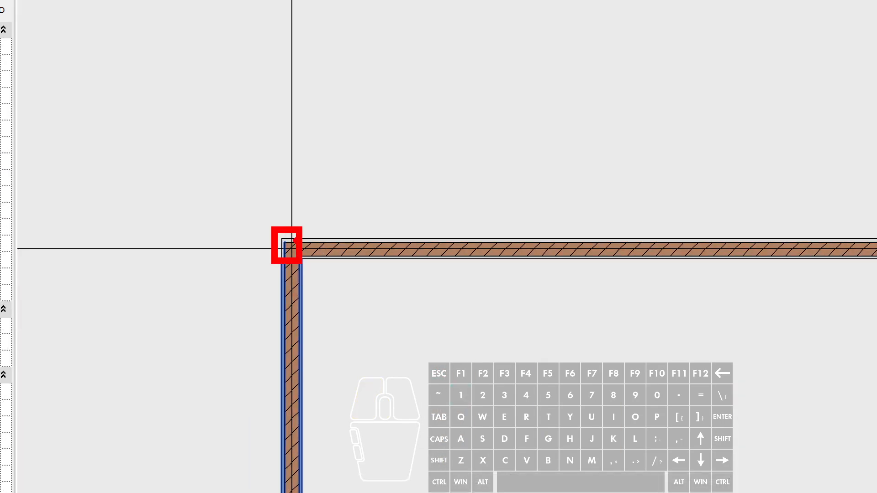
pyautogui.press('Escape')
pyautogui.scroll(-2, 318, 293)
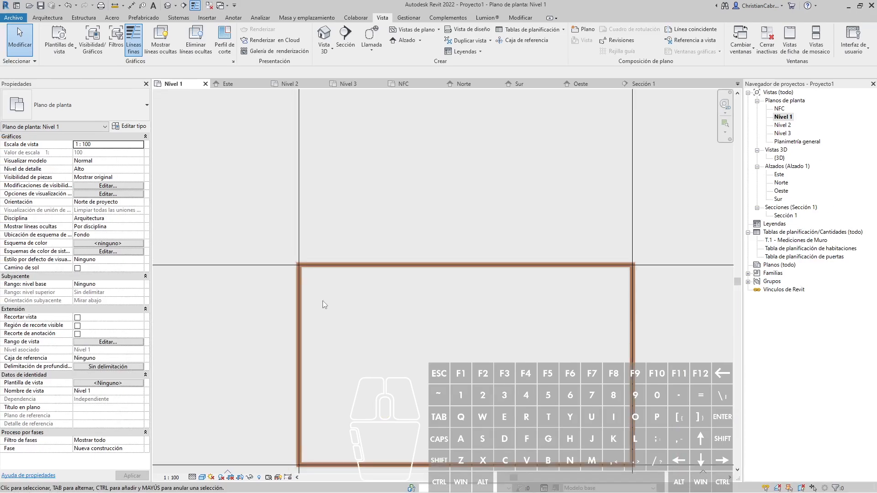
# Compare the extents of the wall along grid B and the adjoining perpendicular wall with the spacing between the grids
pyautogui.moveTo(409, 318); pyautogui.dragTo(349, 305, button='middle')
pyautogui.hotkey('ctrl', '2')
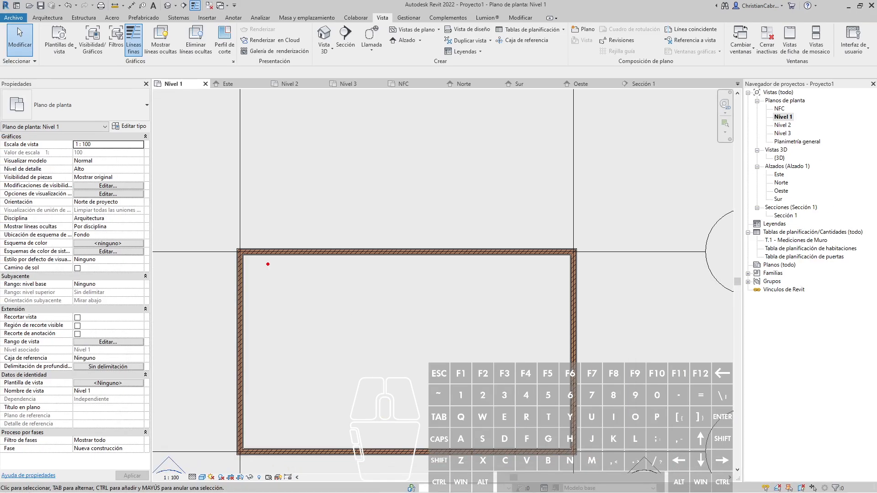
pyautogui.press('ctrl')
pyautogui.keyDown('ctrl'); pyautogui.moveTo(234, 246); pyautogui.dragTo(580, 258); pyautogui.keyUp('ctrl')
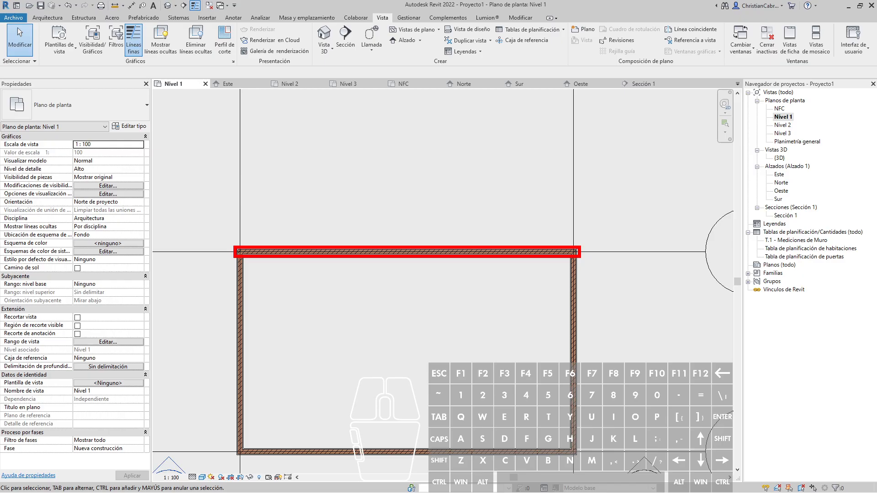
pyautogui.press('ctrl')
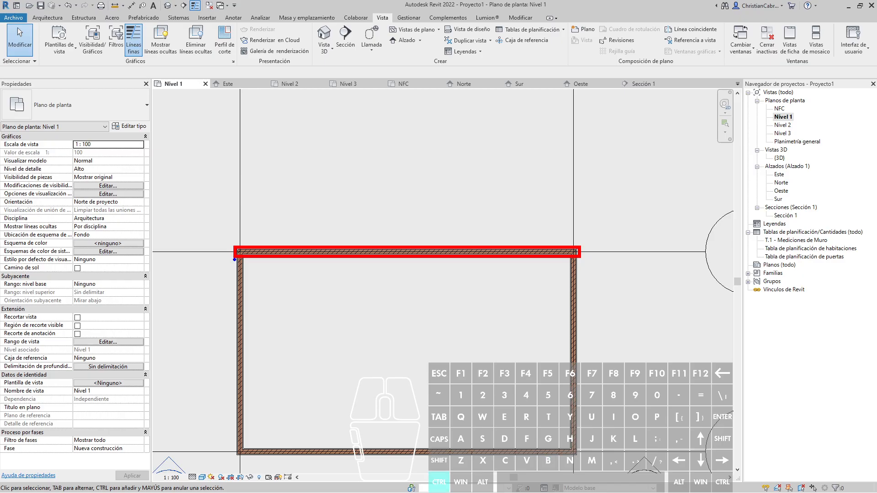
pyautogui.moveTo(235, 259)
pyautogui.keyDown('ctrl'); pyautogui.mouseDown()
pyautogui.moveTo(236, 416)
pyautogui.moveTo(245, 448)
pyautogui.mouseUp(); pyautogui.keyUp('ctrl')
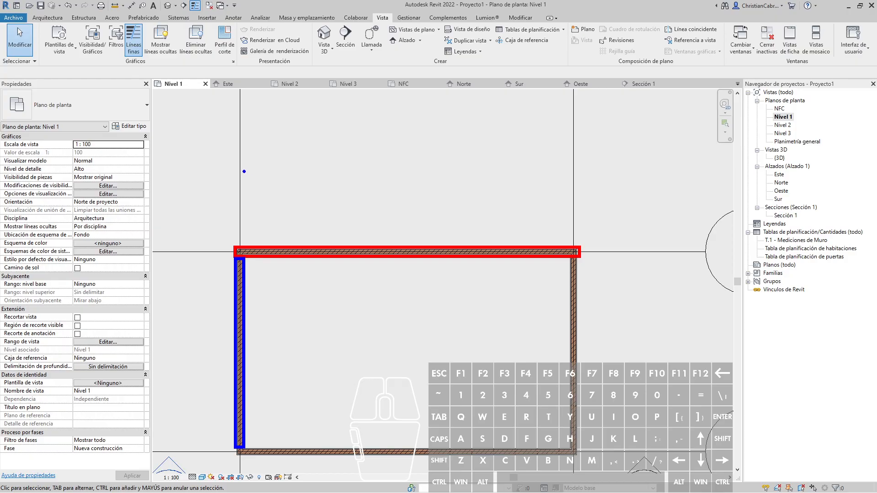
pyautogui.moveTo(241, 168)
pyautogui.mouseDown()
pyautogui.moveTo(242, 190)
pyautogui.moveTo(593, 184)
pyautogui.moveTo(573, 181)
pyautogui.moveTo(572, 197)
pyautogui.moveTo(582, 175)
pyautogui.mouseUp()
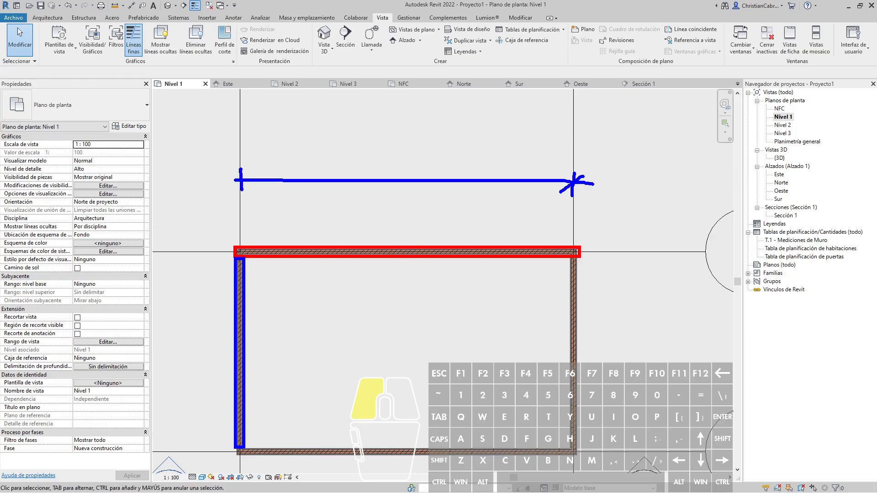
pyautogui.moveTo(232, 191); pyautogui.dragTo(260, 164)
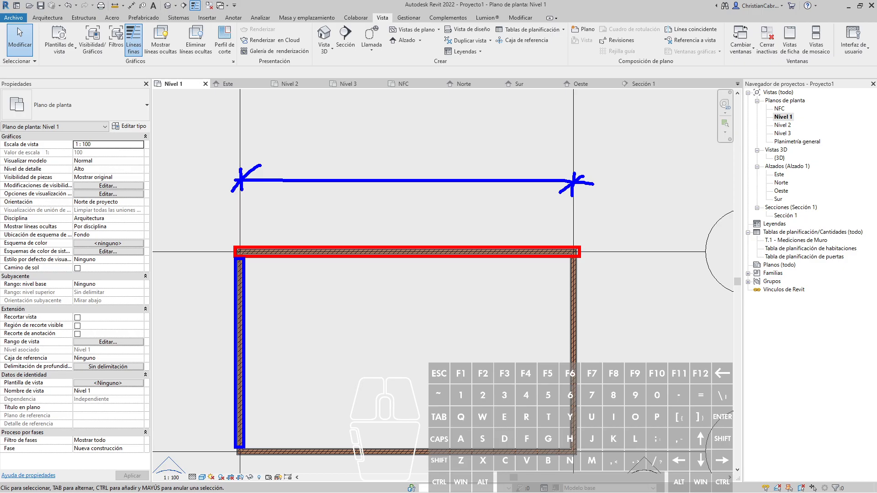
pyautogui.press('Escape')
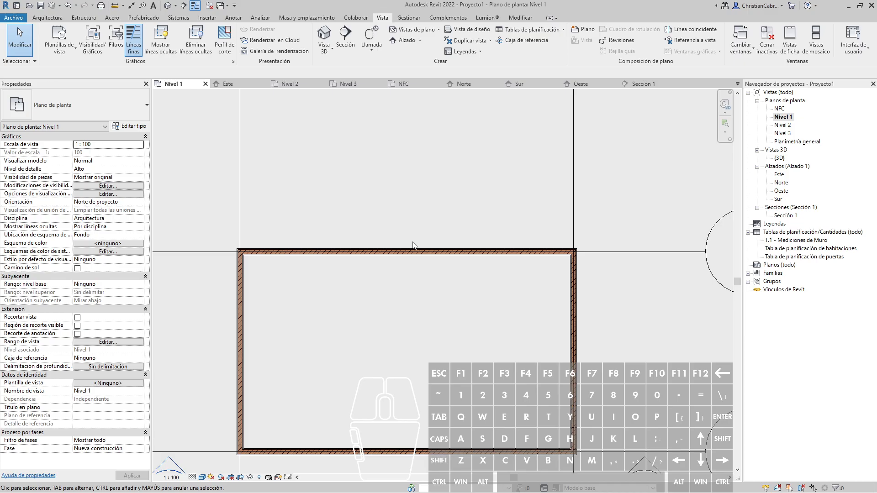
# Review the T.1 - Mediciones de Muro schedule and inspect the walls in the default 3D view
pyautogui.click(792, 241)
pyautogui.doubleClick(793, 241)
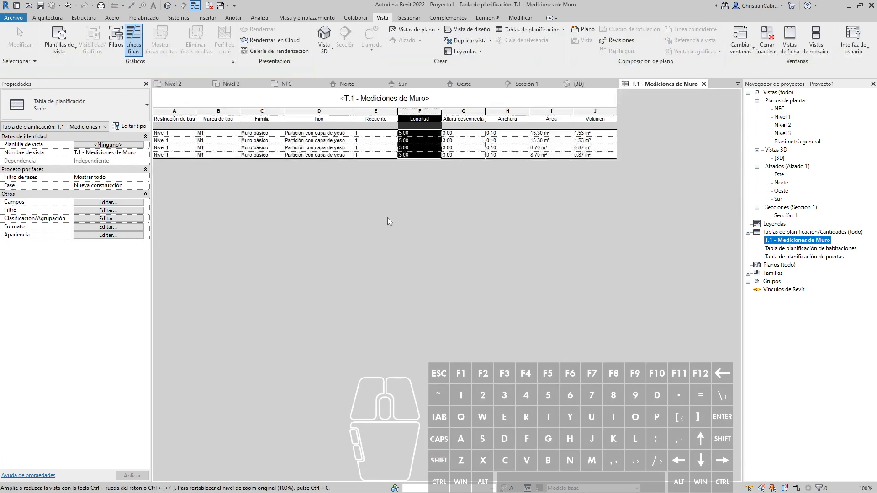
pyautogui.click(169, 5)
pyautogui.keyDown('shift'); pyautogui.moveTo(338, 319); pyautogui.dragTo(520, 358, button='middle'); pyautogui.keyUp('shift')
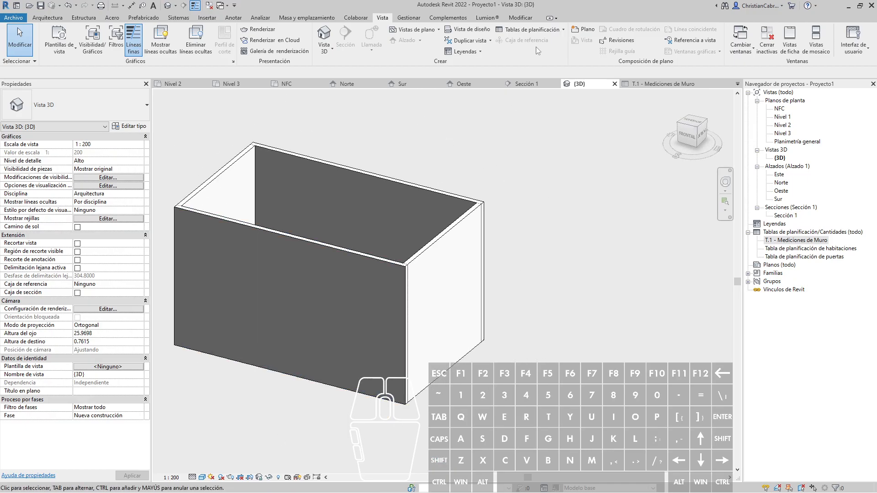
# Enable Totales generales in the sorting and grouping of the T.1 - Mediciones de Muro schedule and accept the properties
pyautogui.doubleClick(786, 242)
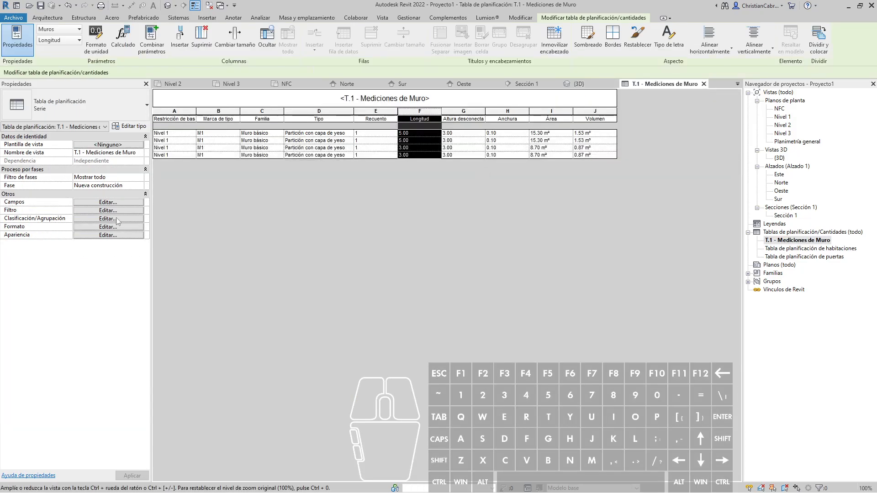
pyautogui.click(91, 220)
pyautogui.click(127, 180)
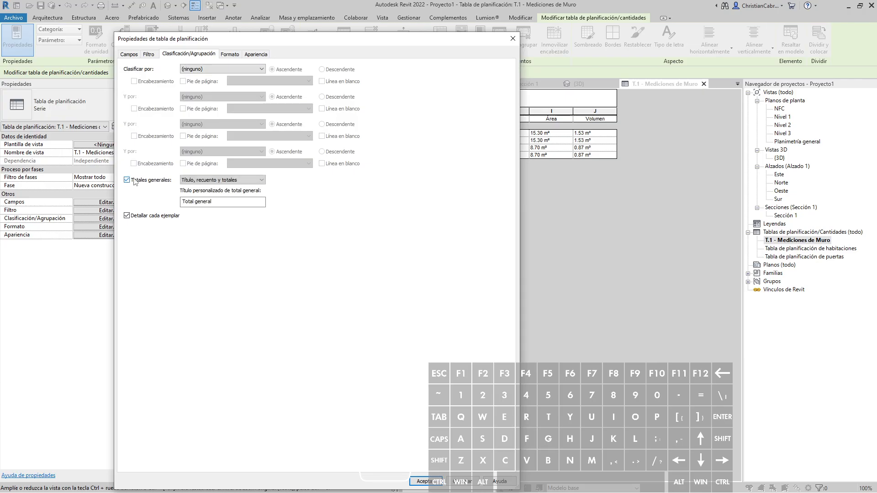
pyautogui.click(416, 481)
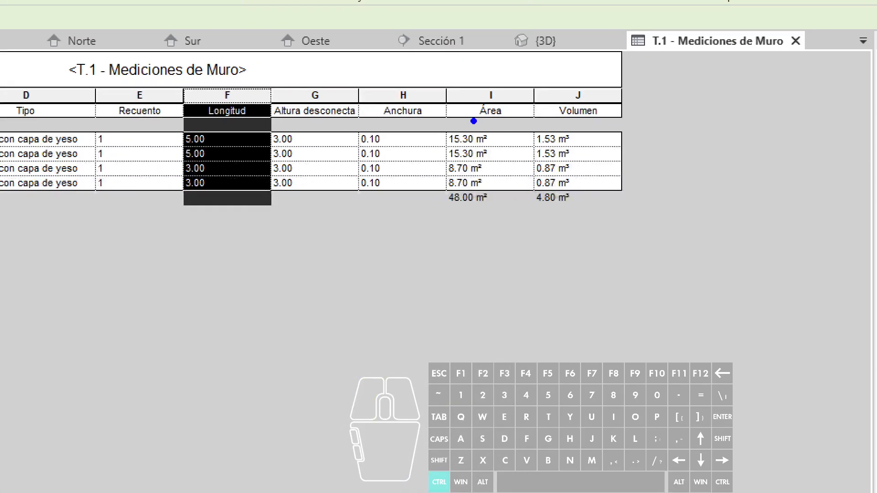
pyautogui.keyDown('ctrl'); pyautogui.moveTo(423, 70); pyautogui.dragTo(645, 226); pyautogui.keyUp('ctrl')
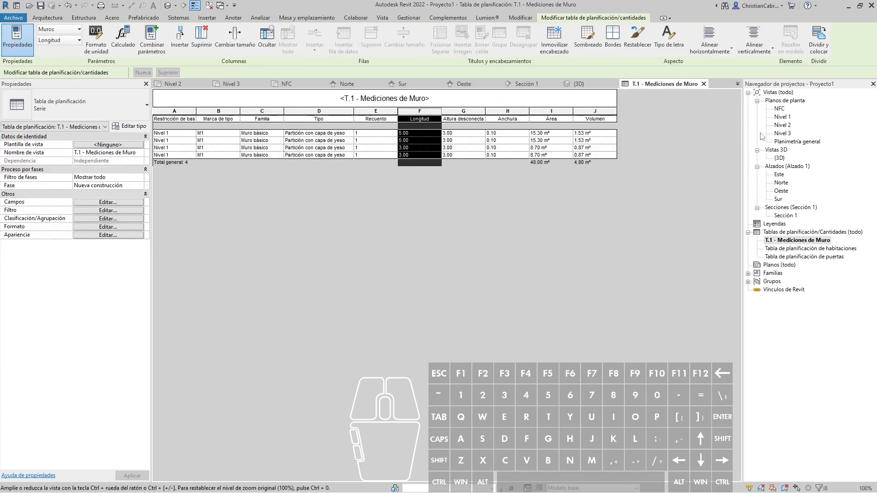
# Open the Nivel 1 floor plan around grids B and C and start the Wall command
pyautogui.doubleClick(783, 117)
pyautogui.scroll(-3, 590, 255)
pyautogui.moveTo(590, 254); pyautogui.dragTo(474, 346, button='middle')
pyautogui.moveTo(371, 309); pyautogui.dragTo(289, 302, button='middle')
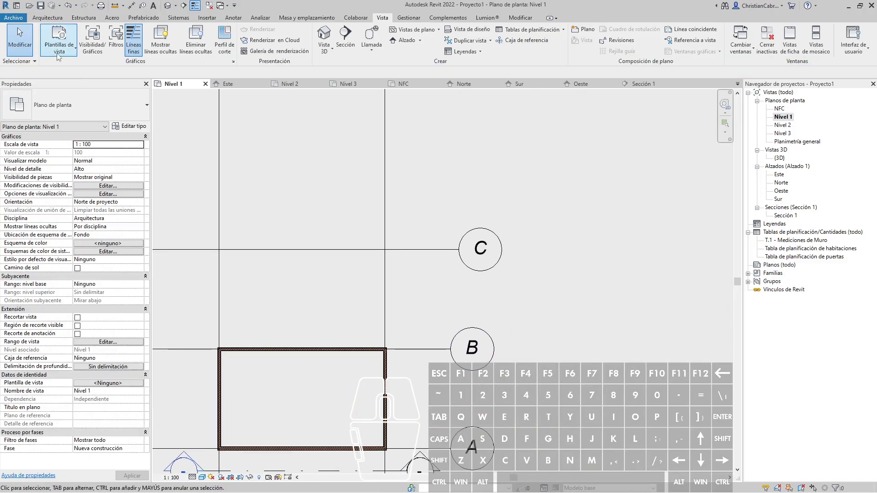
pyautogui.click(49, 18)
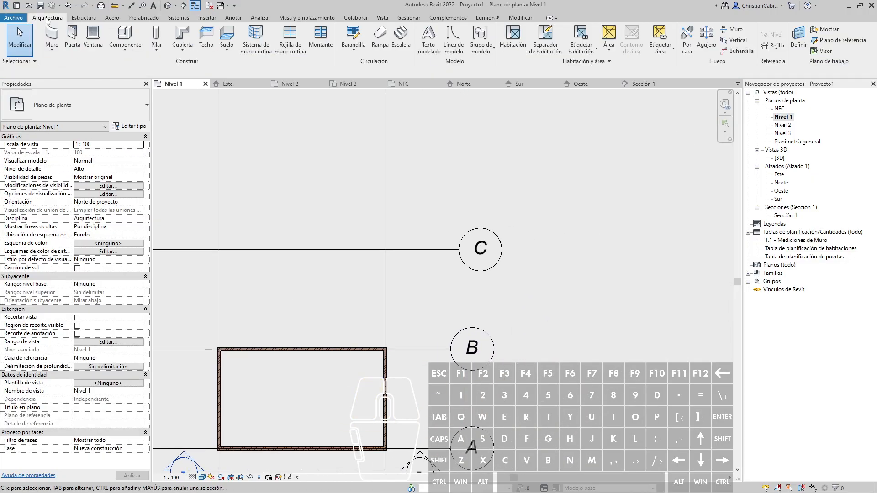
pyautogui.click(51, 40)
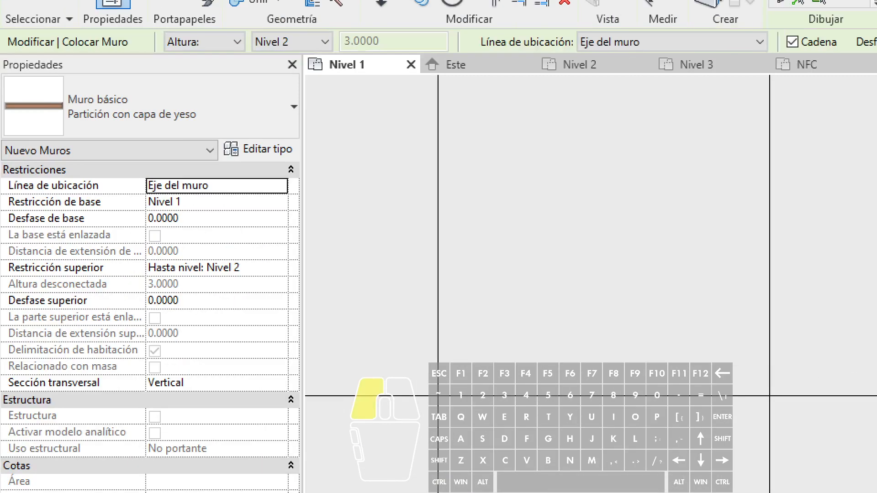
pyautogui.keyDown('ctrl'); pyautogui.moveTo(2, 72); pyautogui.dragTo(272, 132); pyautogui.keyUp('ctrl')
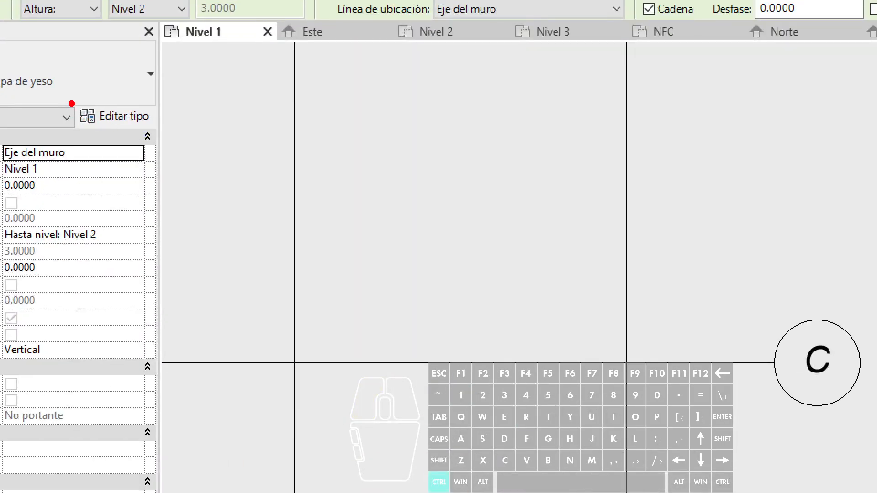
pyautogui.keyDown('ctrl'); pyautogui.click(137, 119); pyautogui.keyUp('ctrl')
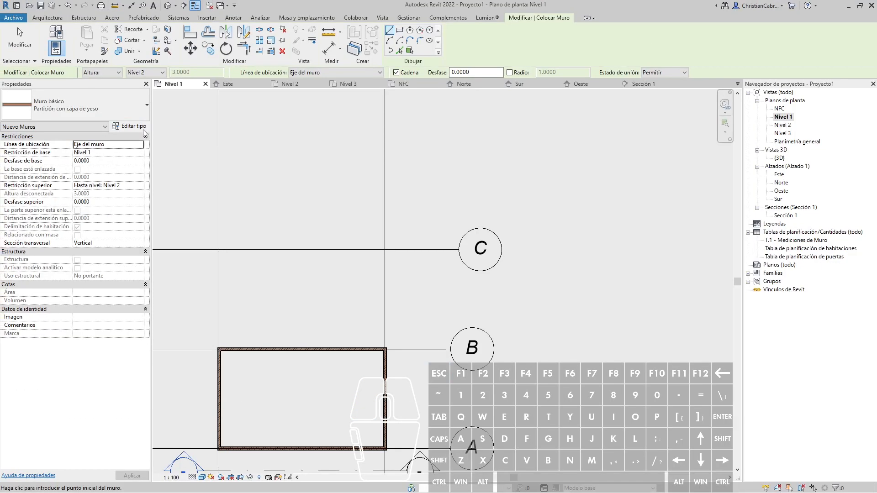
# Duplicate the wall type Partición con capa de yeso as "Muro de Ladrillo e=0.15m"
pyautogui.click(142, 129)
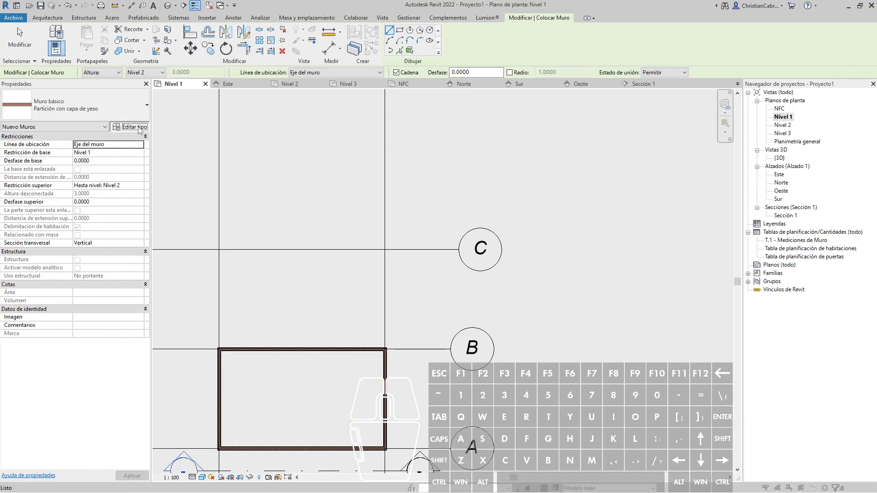
pyautogui.moveTo(217, 367); pyautogui.dragTo(217, 472)
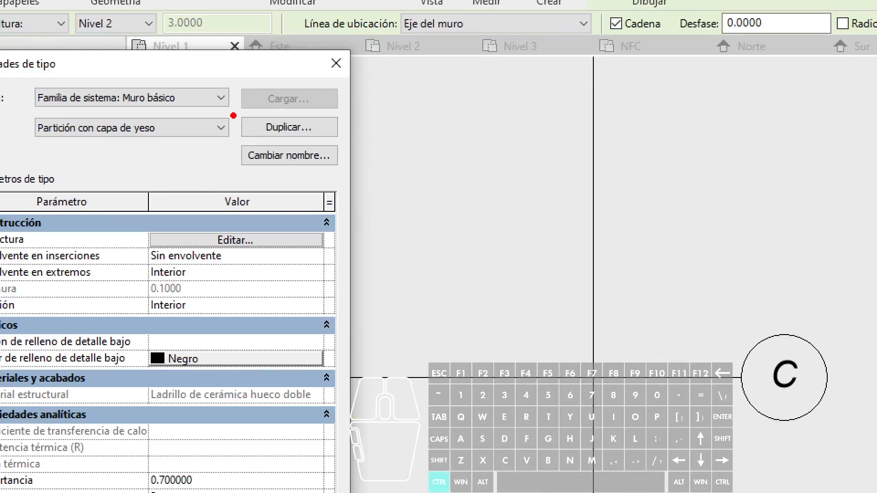
pyautogui.keyDown('ctrl'); pyautogui.moveTo(233, 115); pyautogui.dragTo(339, 142); pyautogui.keyUp('ctrl')
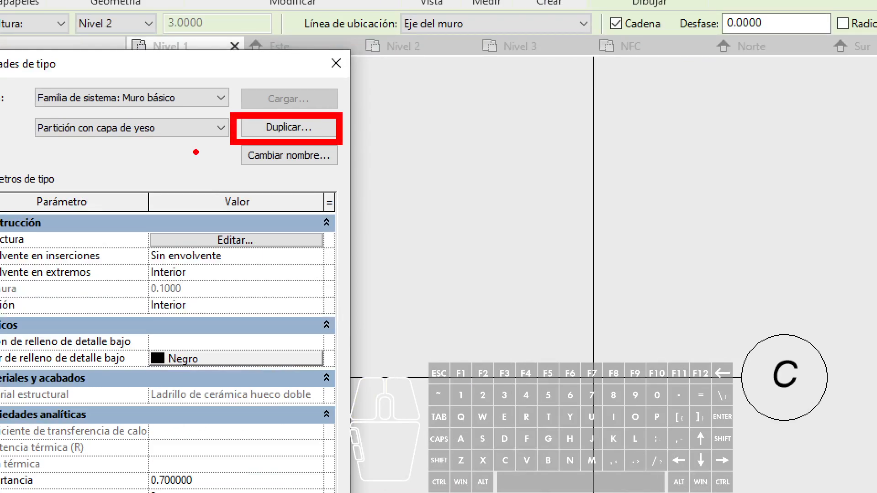
pyautogui.keyDown('ctrl'); pyautogui.moveTo(33, 114); pyautogui.dragTo(91, 144); pyautogui.keyUp('ctrl')
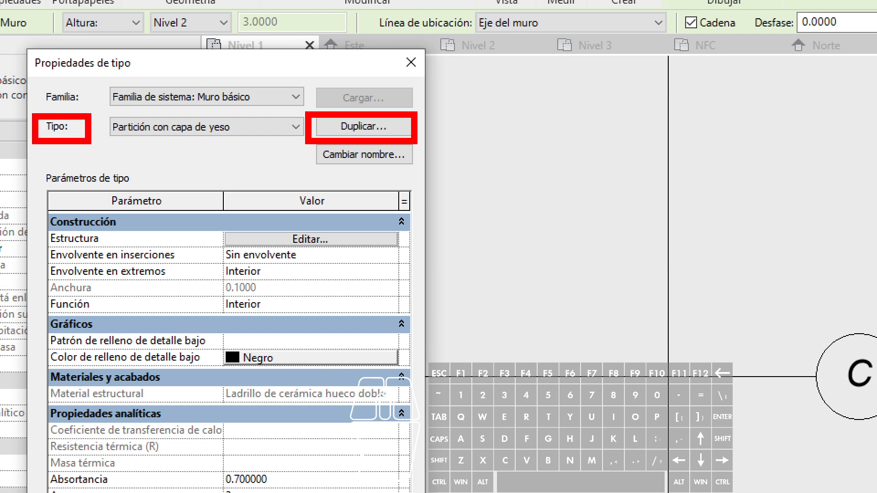
pyautogui.click(346, 126)
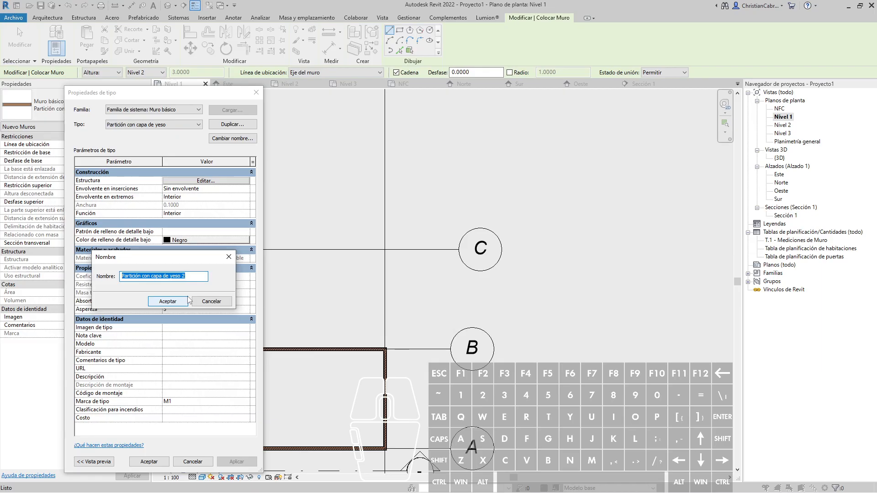
pyautogui.write('Muro de D')
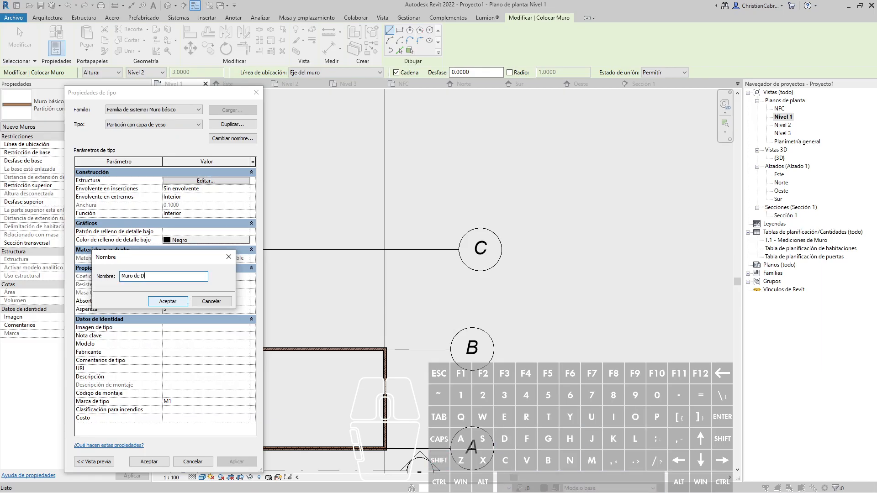
pyautogui.write('r')
pyautogui.press('BackSpace')
pyautogui.press('BackSpace')
pyautogui.write('Ladrillo e=15')
pyautogui.press('BackSpace')
pyautogui.press('BackSpace')
pyautogui.write('0.15m')
pyautogui.click(185, 299)
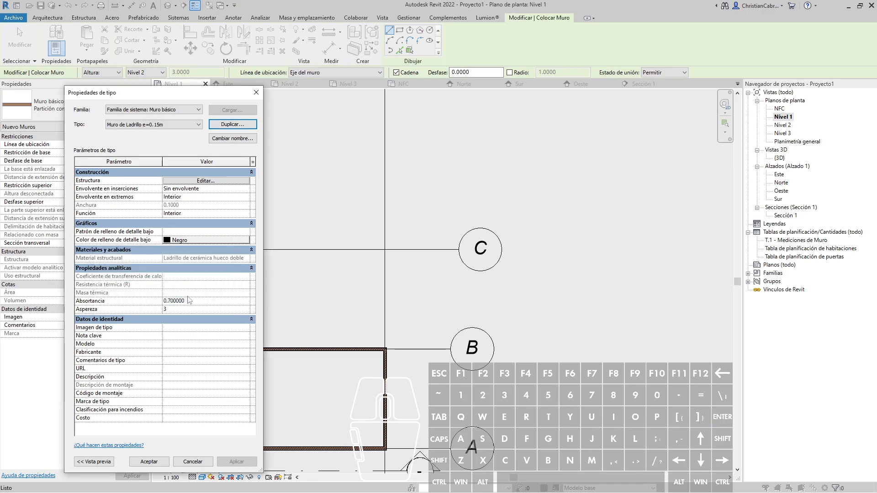
# Open the layer structure of the wall type Muro de Ladrillo e=0.15m for editing and review its layers
pyautogui.click(173, 182)
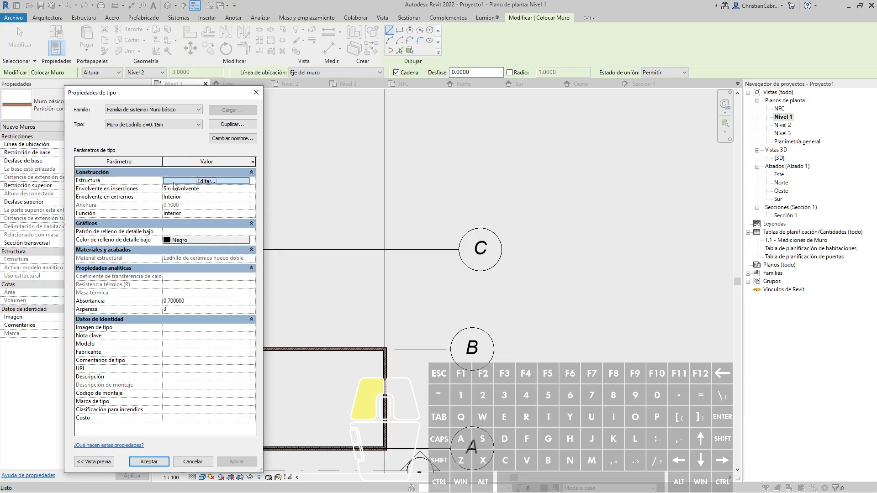
pyautogui.moveTo(267, 160); pyautogui.dragTo(437, 157)
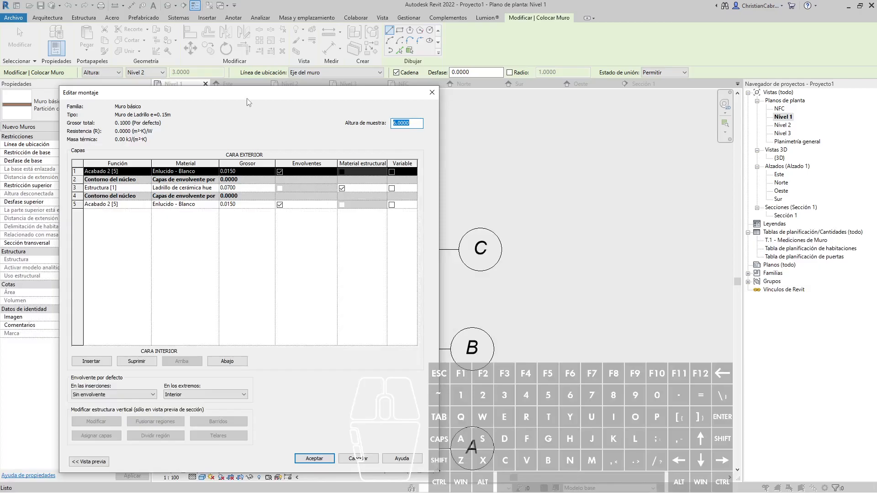
pyautogui.moveTo(247, 100); pyautogui.dragTo(257, 70)
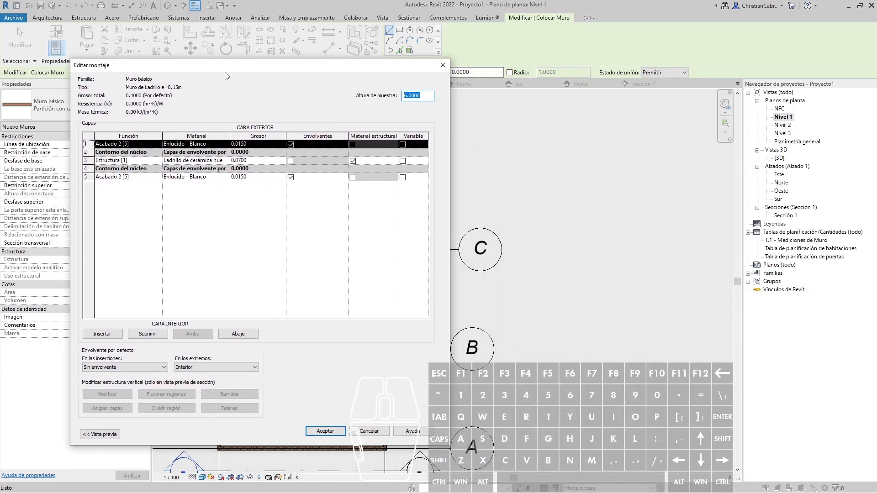
pyautogui.hotkey('ctrl', '1')
pyautogui.click(145, 127)
pyautogui.keyDown('ctrl'); pyautogui.moveTo(1, 113); pyautogui.dragTo(390, 223); pyautogui.keyUp('ctrl')
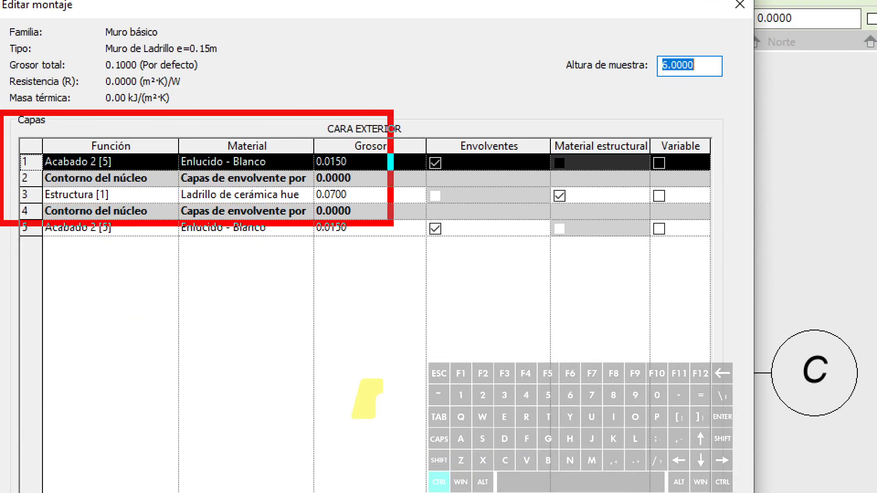
pyautogui.press('Escape')
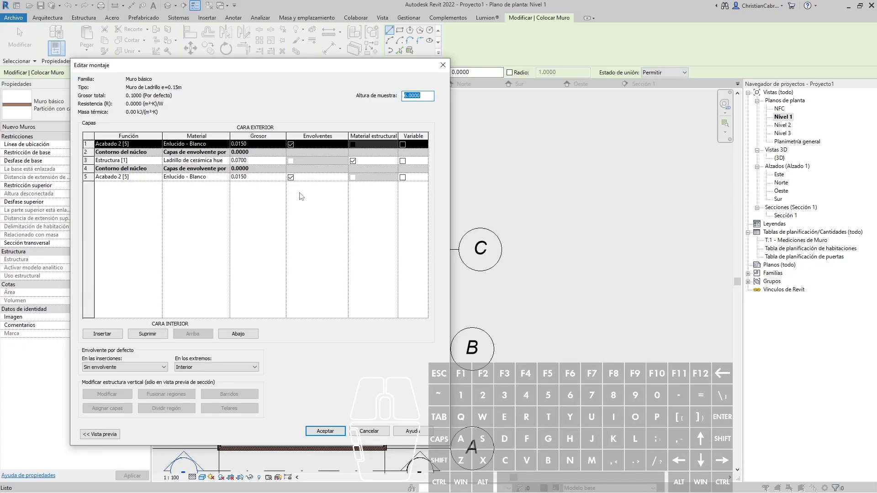
# Set the thickness of the Estructura [1] core layer to 0.12 m
pyautogui.click(84, 160)
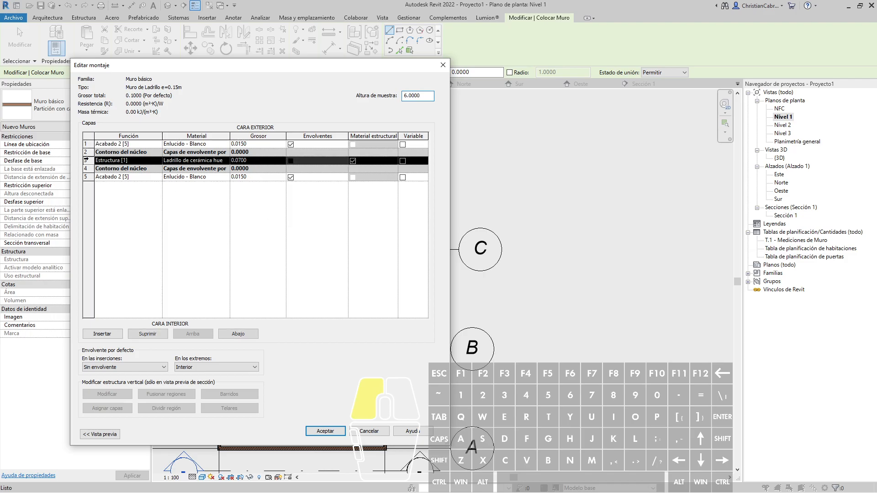
pyautogui.click(260, 162)
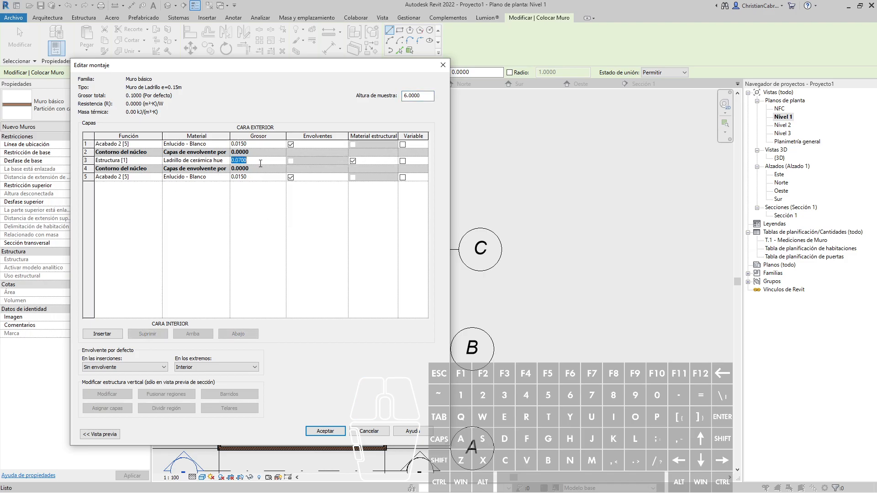
pyautogui.write('.12')
pyautogui.press('Tab')
# Open the material browser for the Estructura [1] layer and place it so the layer table stays readable
pyautogui.click(227, 162)
pyautogui.click(226, 161)
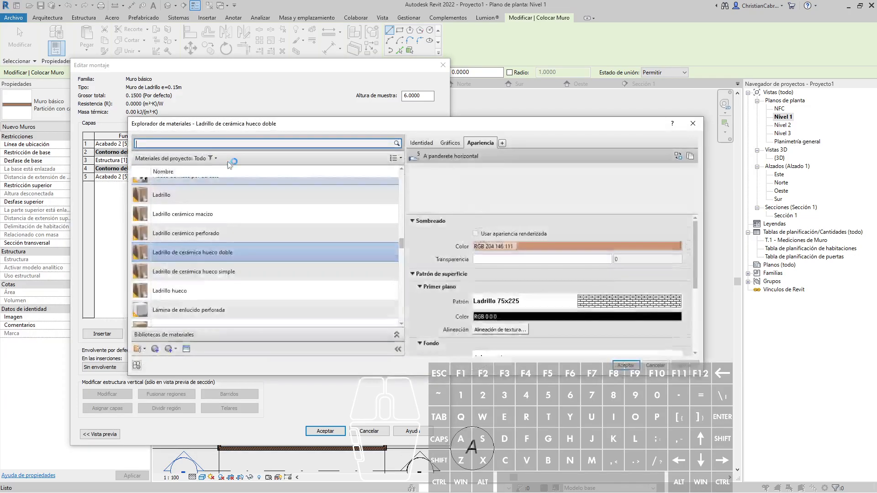
pyautogui.moveTo(286, 125); pyautogui.dragTo(286, 247)
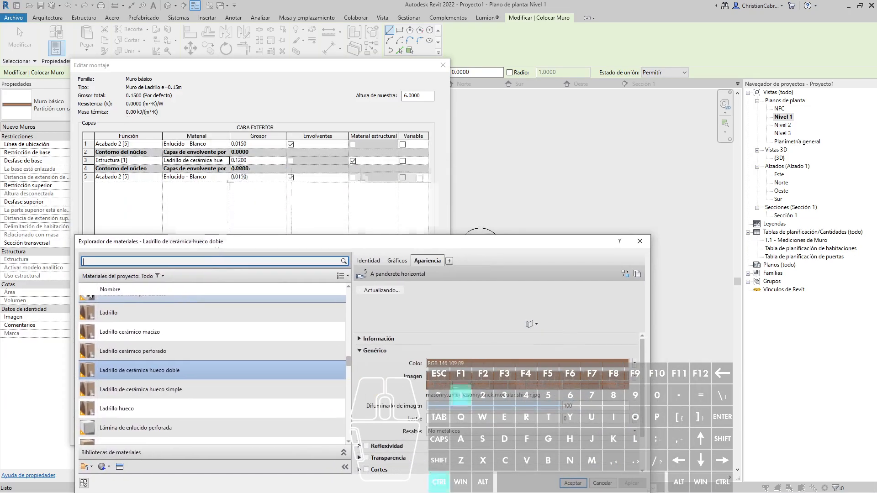
pyautogui.keyDown('ctrl'); pyautogui.moveTo(214, 154); pyautogui.dragTo(264, 258); pyautogui.keyUp('ctrl')
pyautogui.press('Escape')
pyautogui.hotkey('ctrl', '1')
pyautogui.click(62, 230)
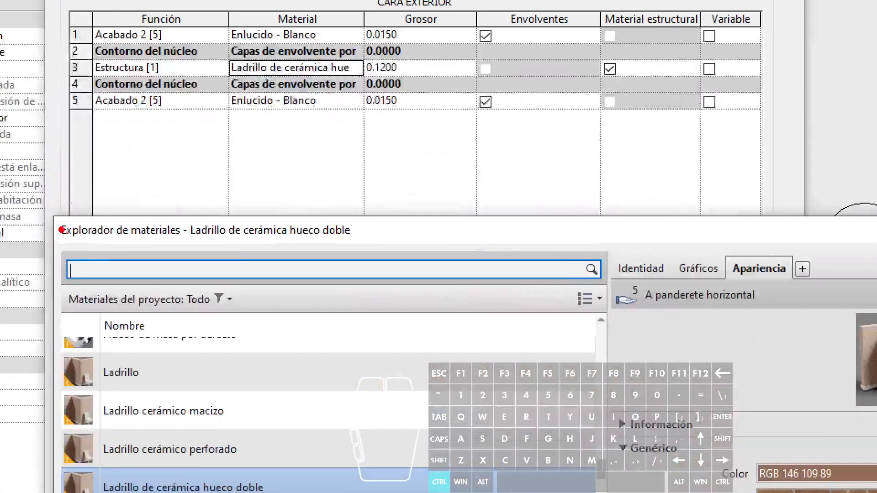
# Assign the Ladrillo material to the wall's Estructura [1] core layer
pyautogui.moveTo(56, 213)
pyautogui.keyDown('ctrl'); pyautogui.mouseDown()
pyautogui.moveTo(143, 240)
pyautogui.moveTo(169, 163)
pyautogui.mouseUp(); pyautogui.keyUp('ctrl')
pyautogui.press('Escape')
pyautogui.scroll(1, 114, 246)
pyautogui.click(111, 242)
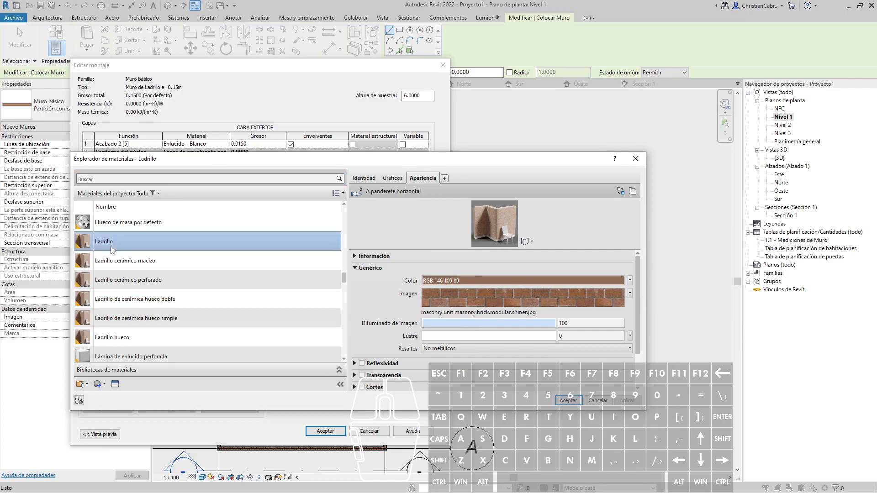
pyautogui.click(568, 401)
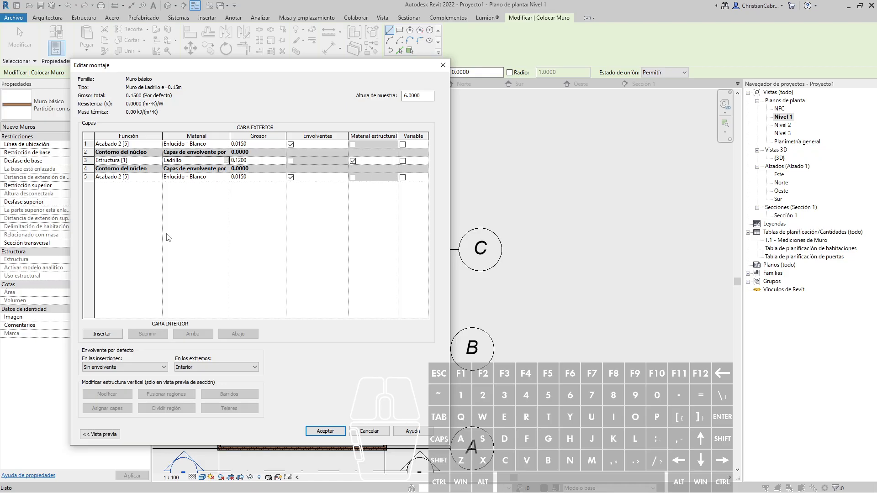
# Insert two new layers in the wall assembly, one above the exterior finish and one between the core and the interior finish
pyautogui.click(87, 142)
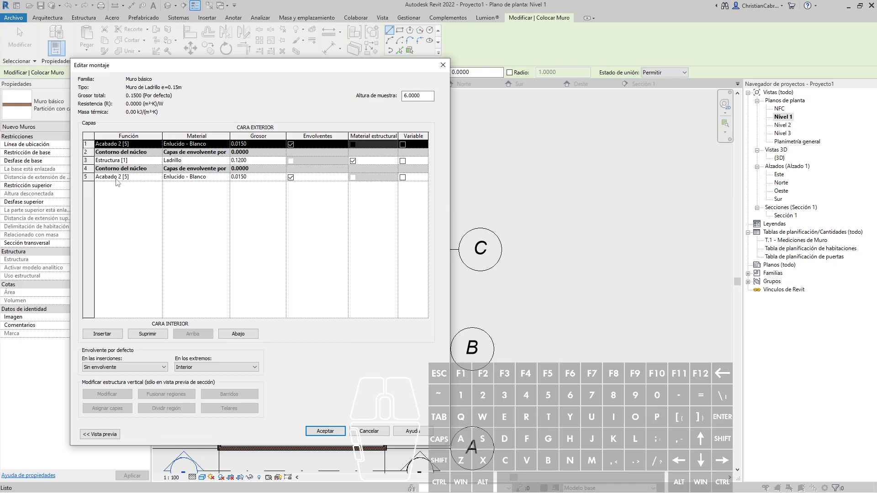
pyautogui.click(88, 176)
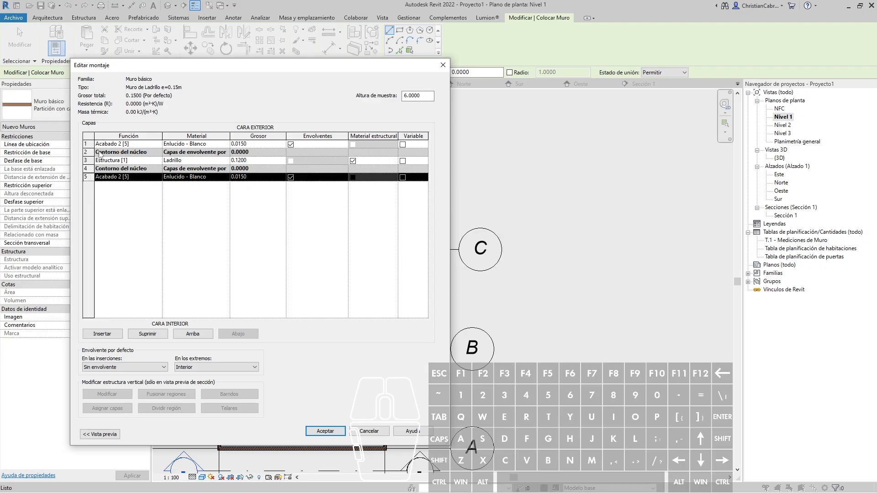
pyautogui.click(87, 143)
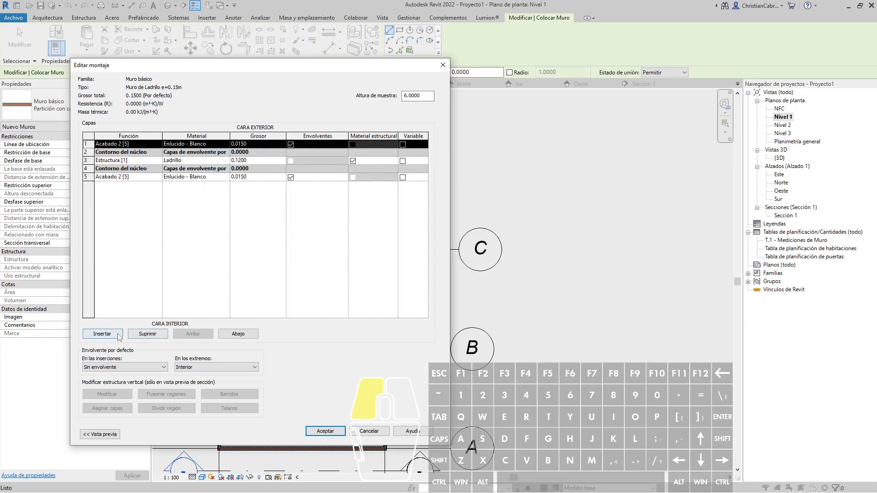
pyautogui.click(102, 334)
pyautogui.click(91, 184)
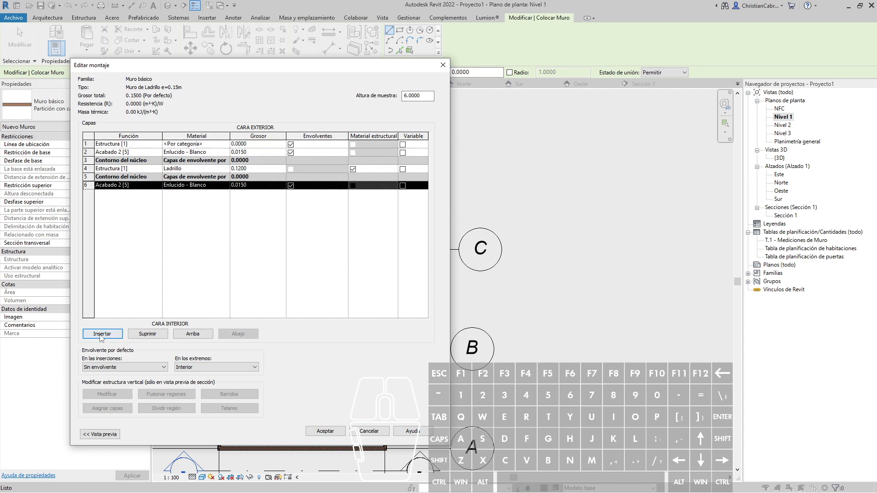
pyautogui.click(102, 334)
pyautogui.hotkey('ctrl', '1')
pyautogui.moveTo(87, 123)
pyautogui.keyDown('ctrl'); pyautogui.mouseDown()
pyautogui.moveTo(139, 205)
pyautogui.moveTo(161, 209)
pyautogui.mouseUp(); pyautogui.keyUp('ctrl')
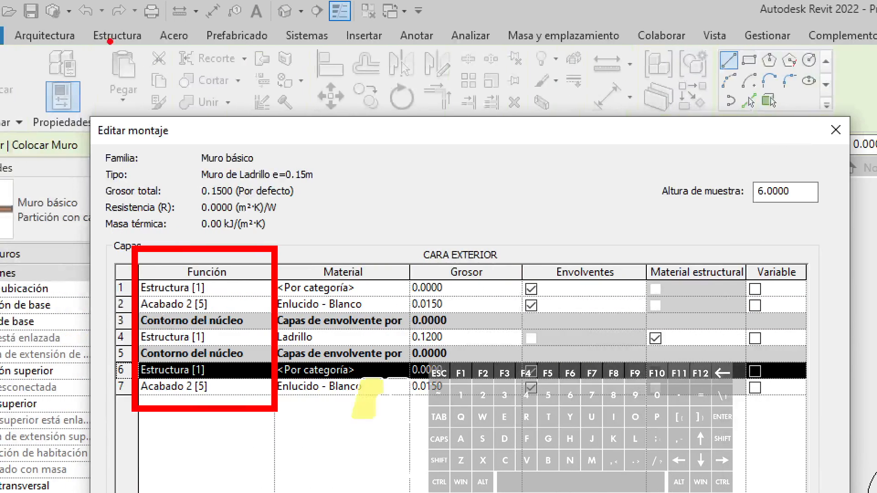
pyautogui.keyDown('ctrl'); pyautogui.moveTo(84, 115); pyautogui.dragTo(175, 144); pyautogui.keyUp('ctrl')
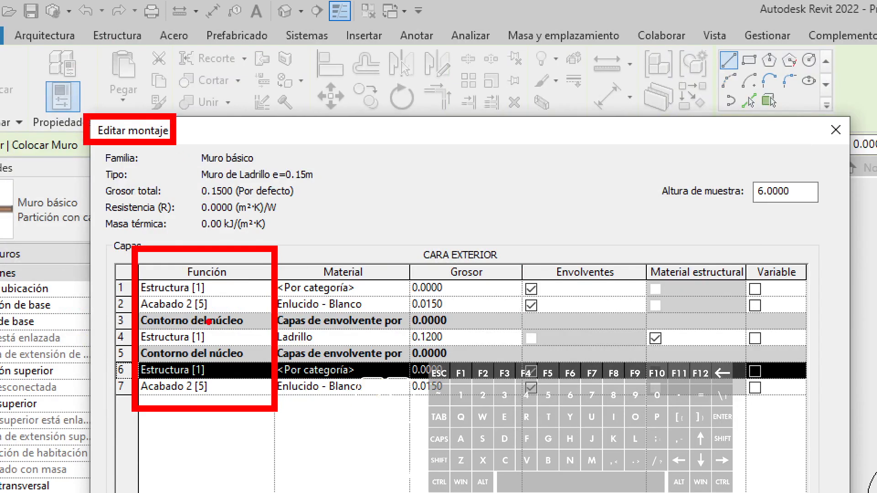
pyautogui.press('Escape')
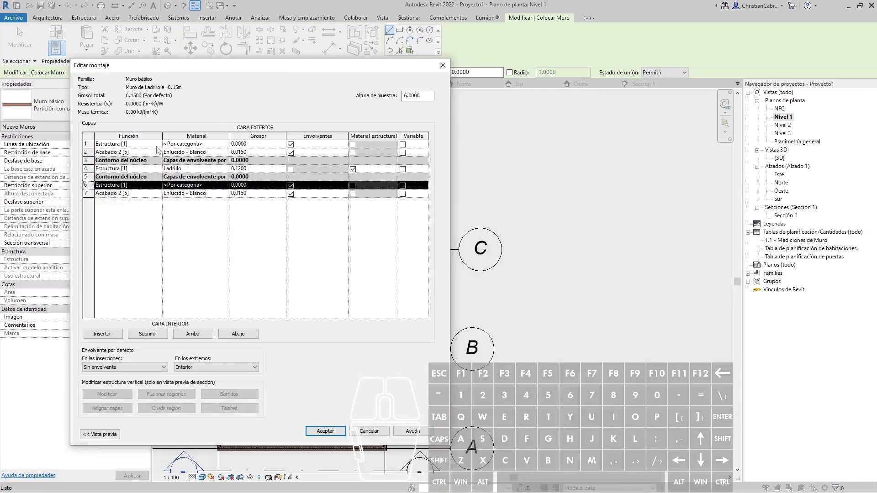
# Set the function of layers 1 and 7 to Acabado 1 [4] and of layer 6 to Acabado 2 [5]
pyautogui.click(158, 145)
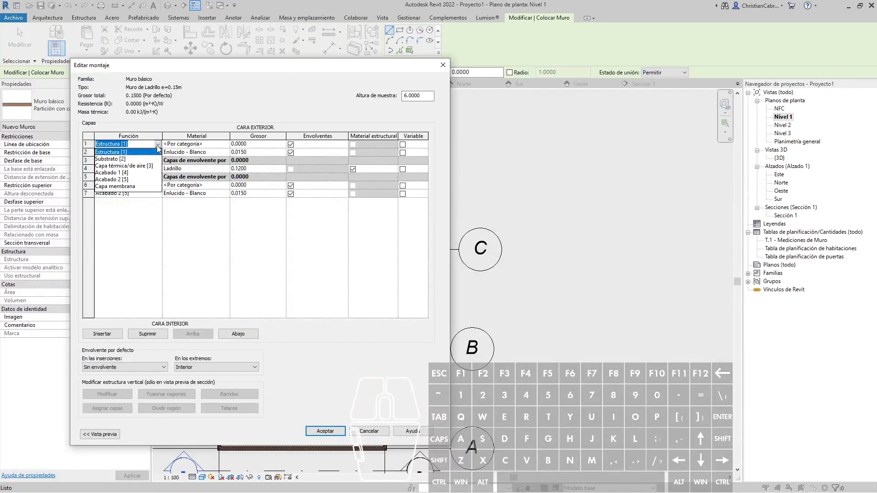
pyautogui.click(122, 173)
pyautogui.click(158, 194)
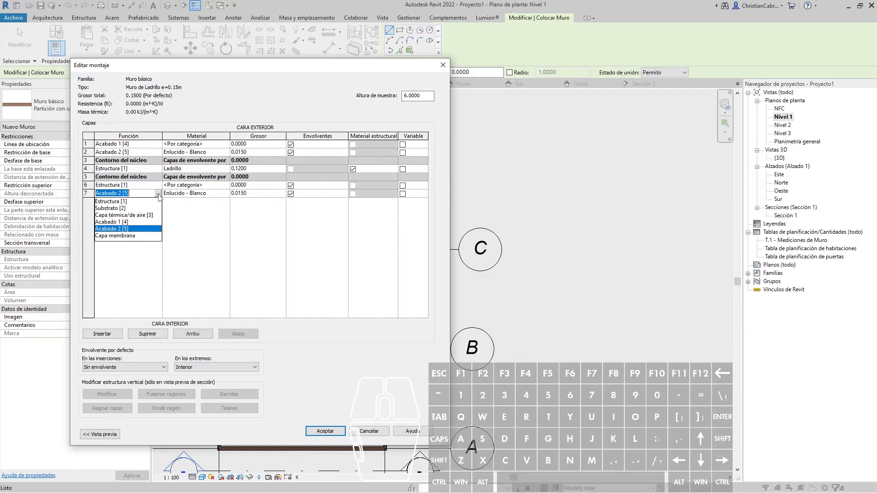
pyautogui.click(134, 222)
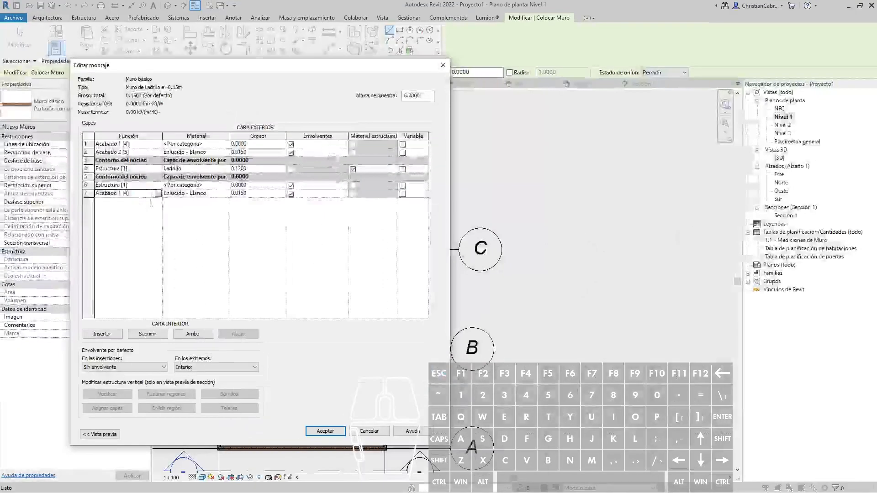
pyautogui.click(157, 185)
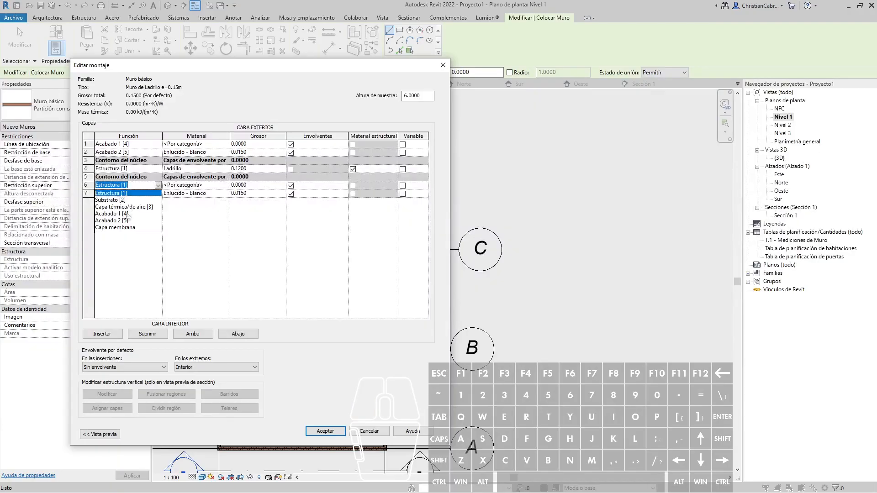
pyautogui.click(114, 220)
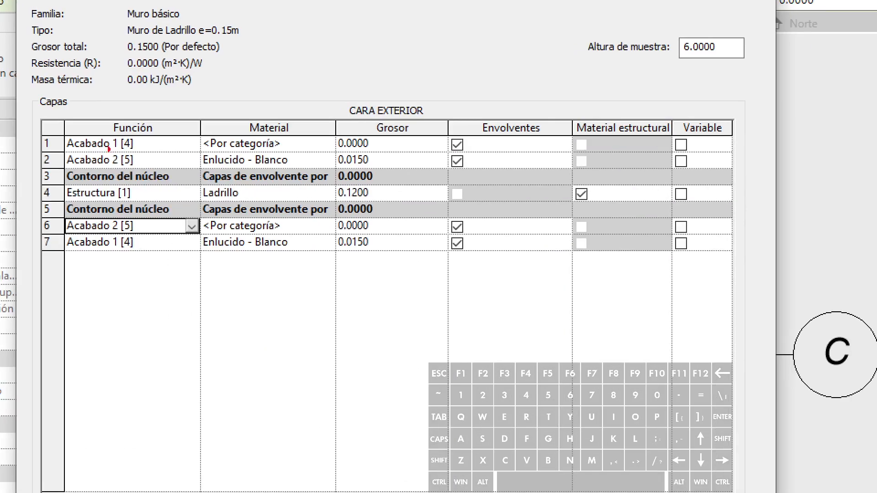
pyautogui.keyDown('ctrl'); pyautogui.moveTo(51, 121); pyautogui.dragTo(149, 175); pyautogui.keyUp('ctrl')
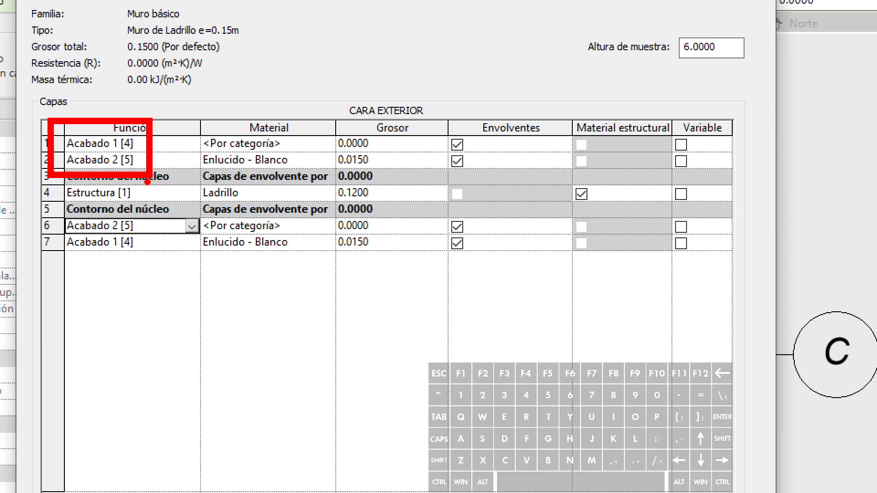
pyautogui.press('Escape')
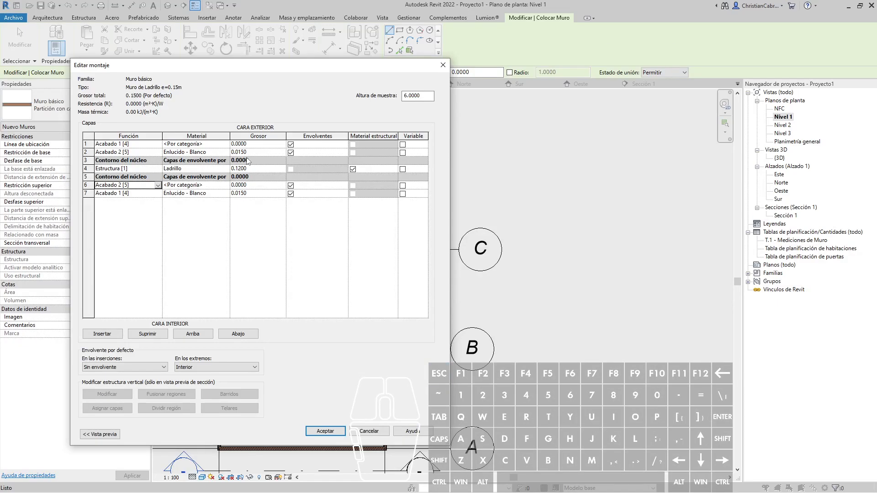
# Open the material browser for the exterior Acabado 2 [5] layer in row 2
pyautogui.hotkey('ctrl', '1')
pyautogui.click(201, 152)
pyautogui.keyDown('ctrl'); pyautogui.moveTo(118, 123); pyautogui.dragTo(255, 167); pyautogui.keyUp('ctrl')
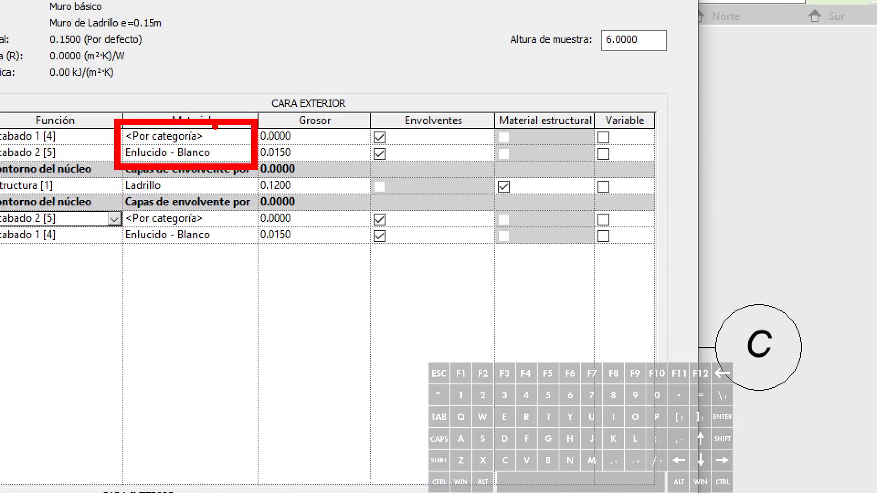
pyautogui.press('Escape')
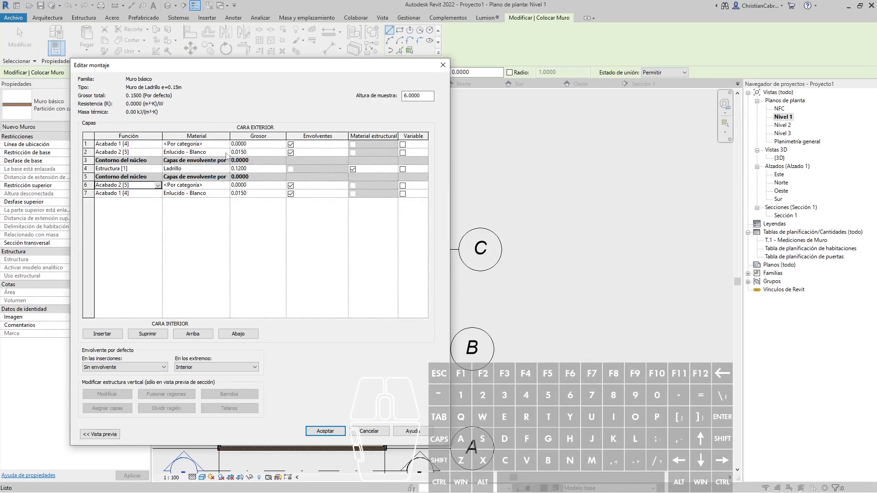
pyautogui.click(225, 152)
pyautogui.click(227, 152)
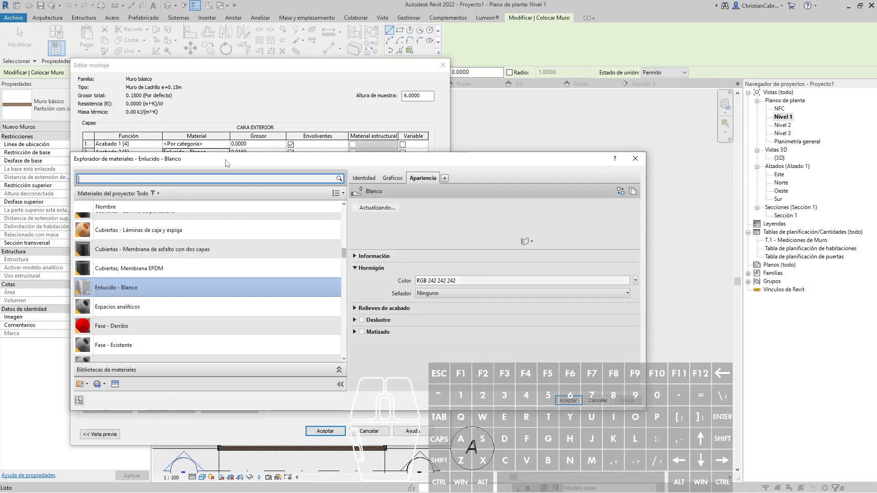
pyautogui.press('Escape')
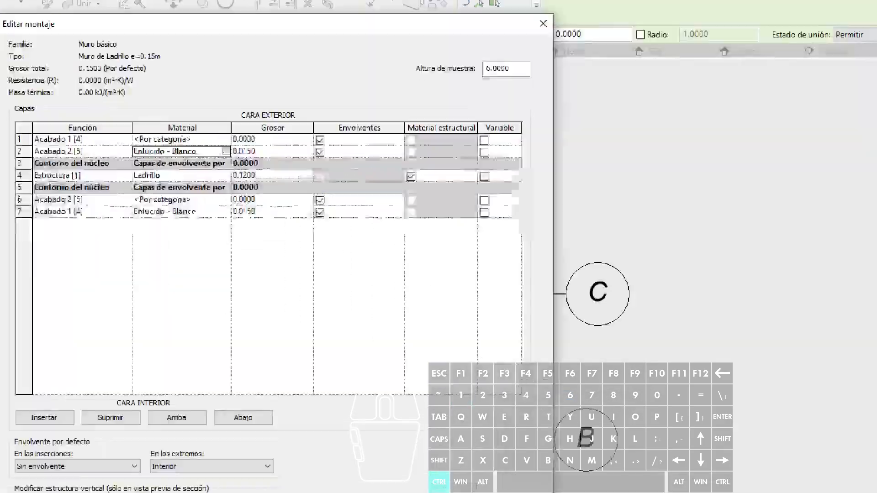
pyautogui.click(216, 147)
pyautogui.keyDown('ctrl'); pyautogui.moveTo(215, 142); pyautogui.dragTo(234, 161); pyautogui.keyUp('ctrl')
pyautogui.press('Escape')
pyautogui.click(226, 152)
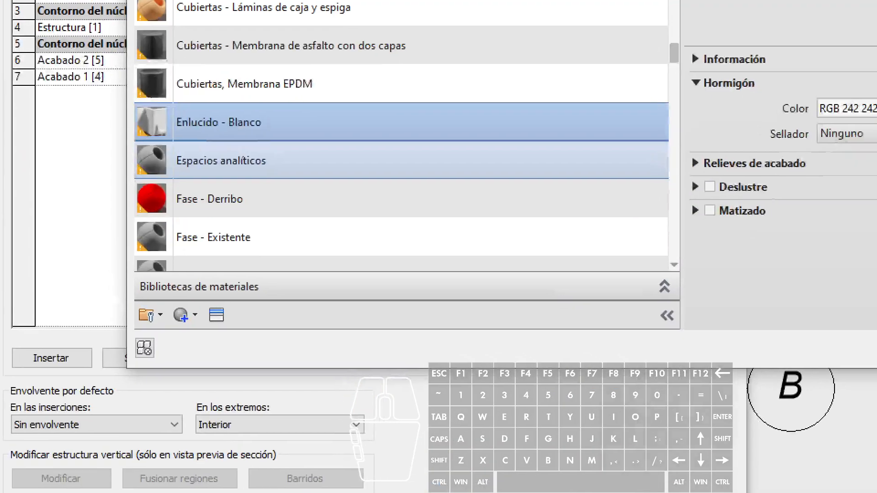
# Create a new project material in the material browser
pyautogui.keyDown('ctrl'); pyautogui.moveTo(140, 301); pyautogui.dragTo(247, 333); pyautogui.keyUp('ctrl')
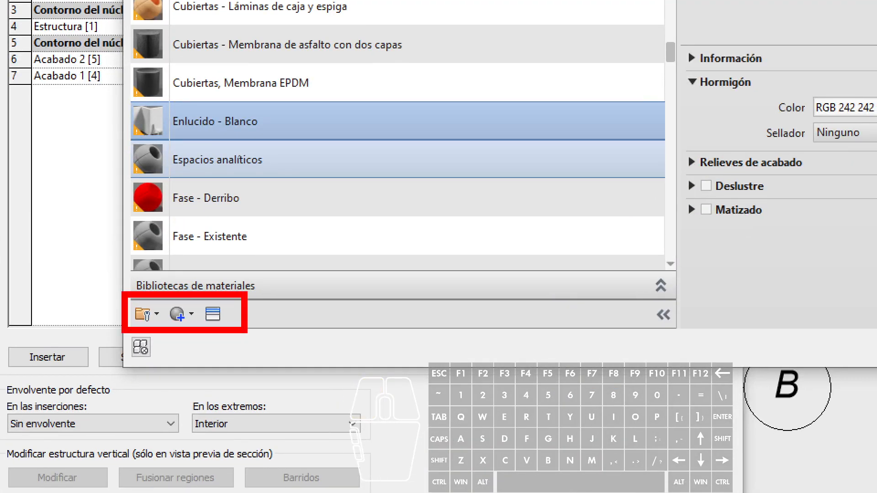
pyautogui.press('g')
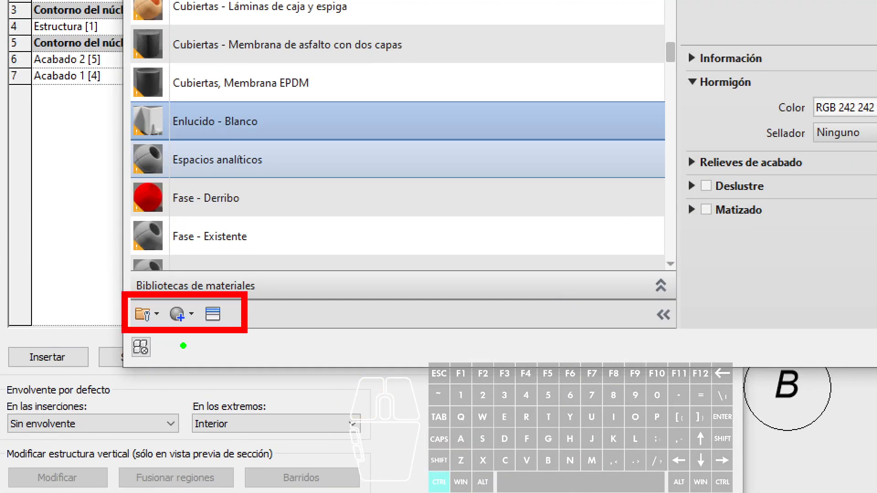
pyautogui.keyDown('ctrl'); pyautogui.keyDown('shift'); pyautogui.moveTo(187, 334); pyautogui.dragTo(216, 433); pyautogui.keyUp('shift'); pyautogui.keyUp('ctrl')
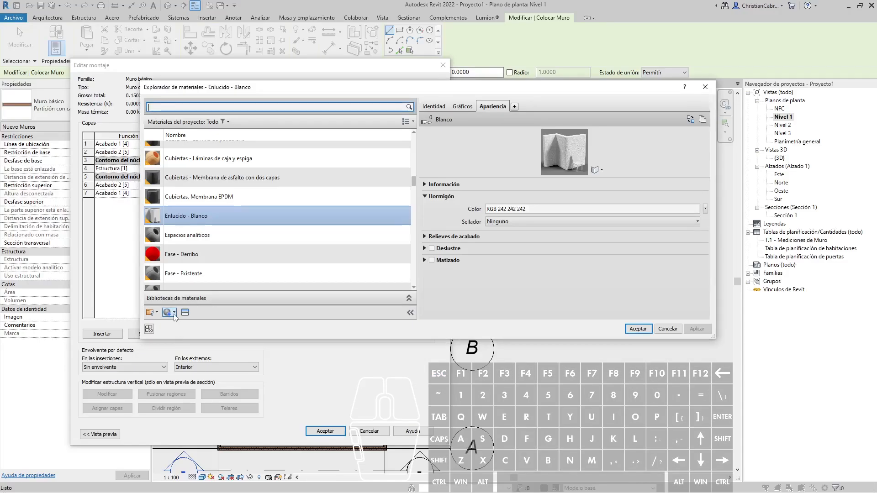
pyautogui.click(191, 315)
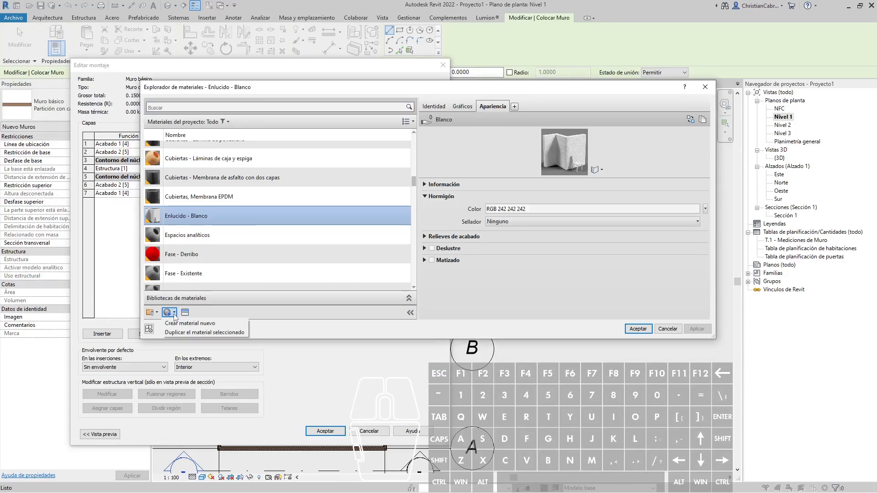
pyautogui.click(177, 324)
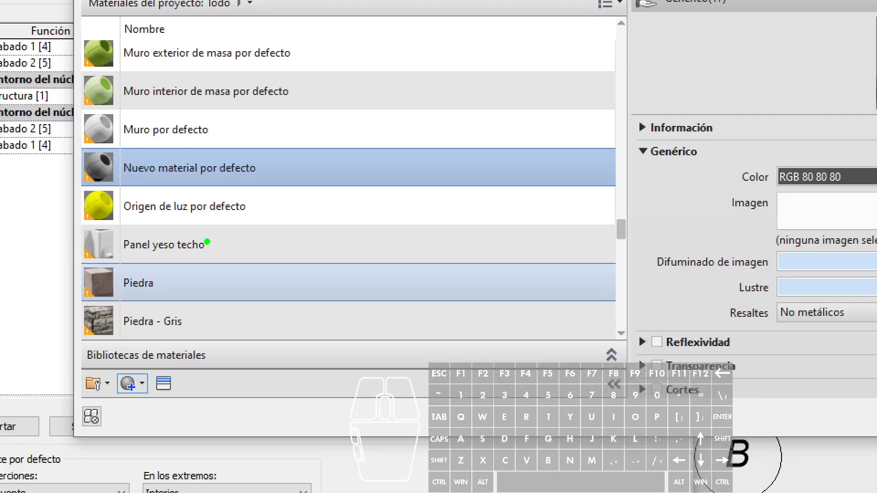
# Rename the newly created material as Revoque
pyautogui.moveTo(72, 141)
pyautogui.keyDown('ctrl'); pyautogui.mouseDown()
pyautogui.moveTo(154, 170)
pyautogui.moveTo(283, 189)
pyautogui.mouseUp(); pyautogui.keyUp('ctrl')
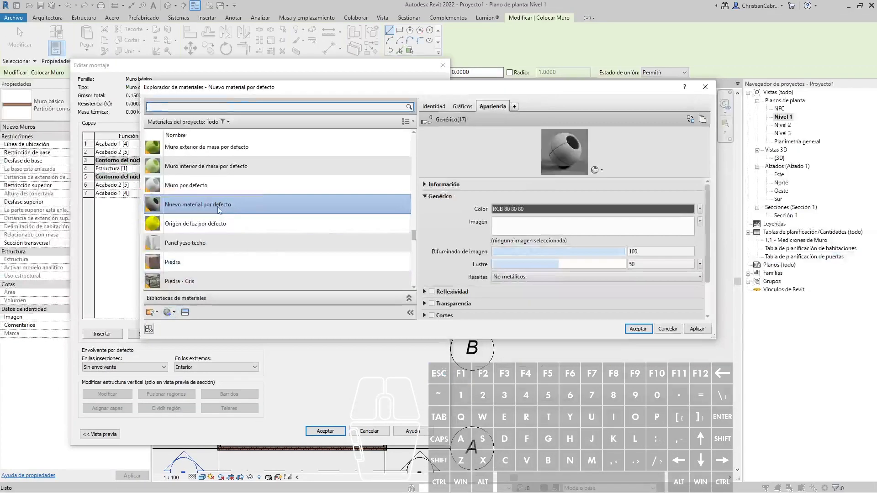
pyautogui.rightClick(231, 180)
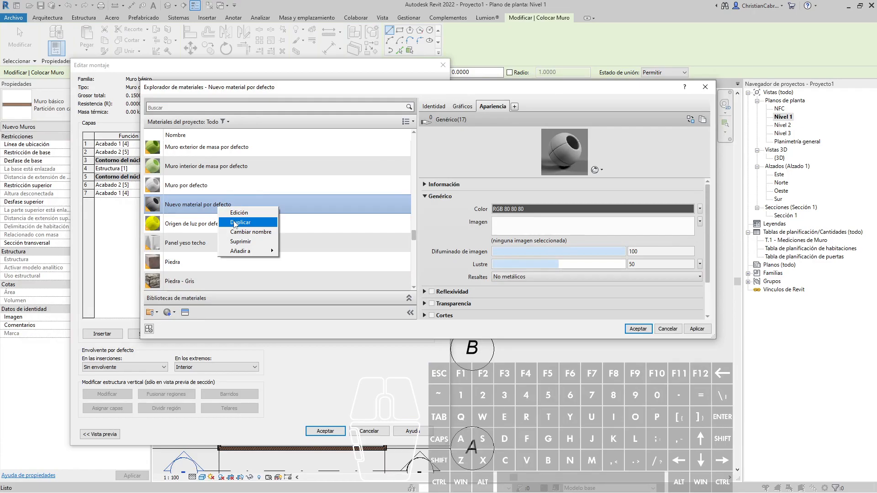
pyautogui.click(242, 232)
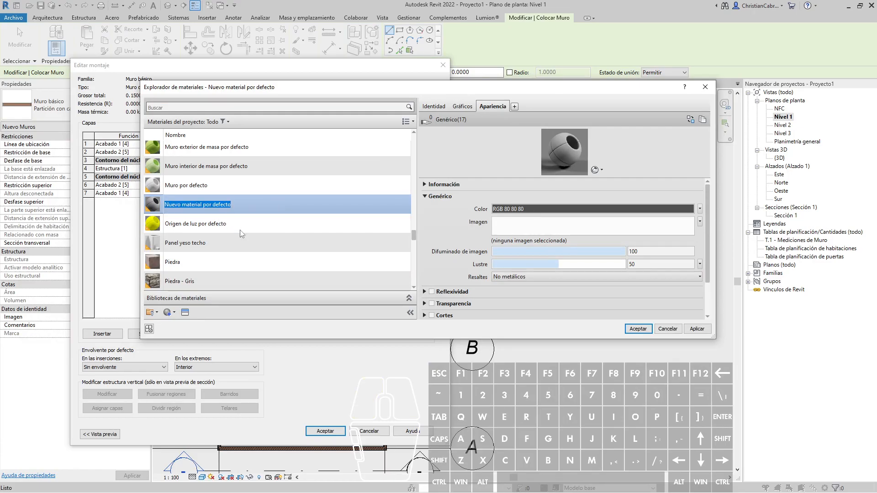
pyautogui.write('Revoque')
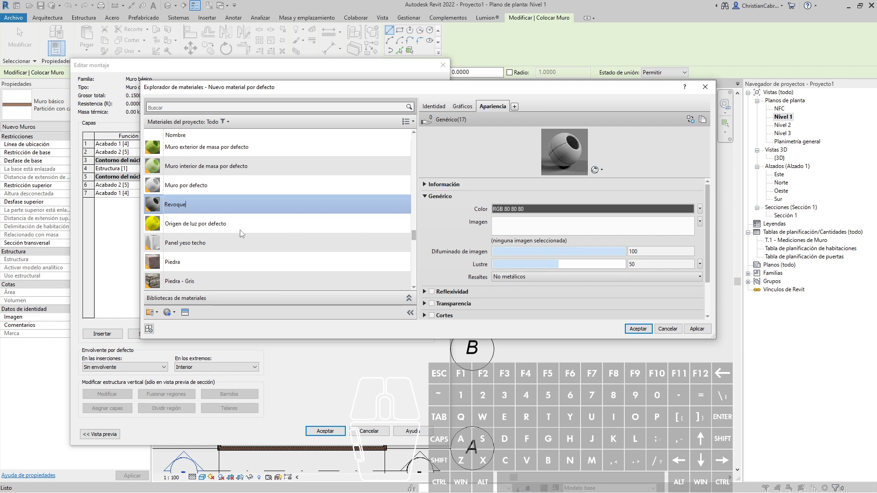
pyautogui.write(' 0')
pyautogui.press('BackSpace')
pyautogui.write('1m')
pyautogui.press('BackSpace')
pyautogui.press('Return')
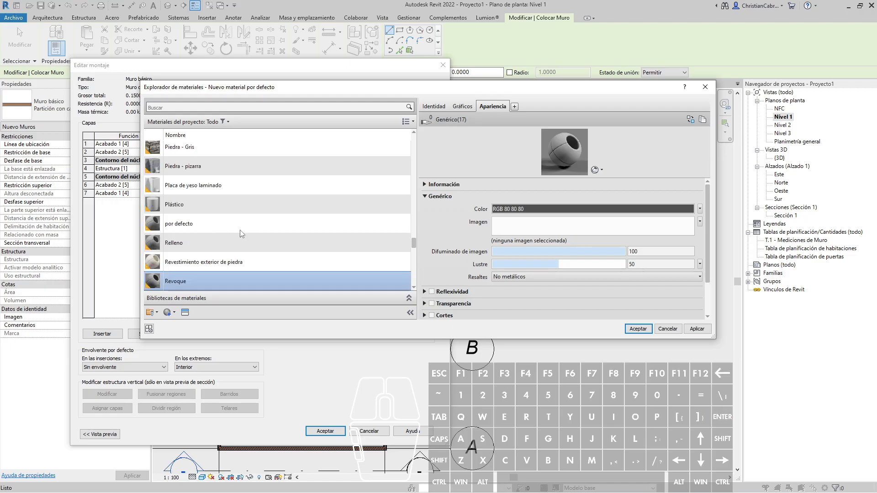
# Examine the identity information of the Revoque material
pyautogui.scroll(-1, 242, 234)
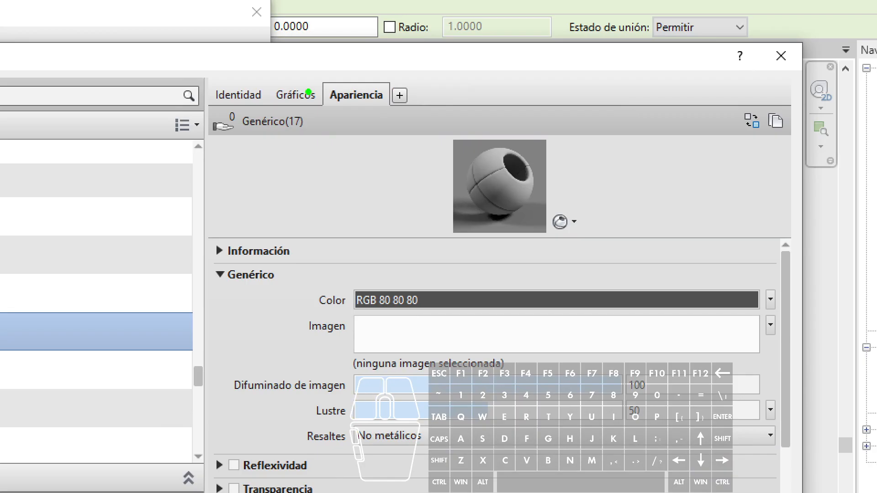
pyautogui.press('r')
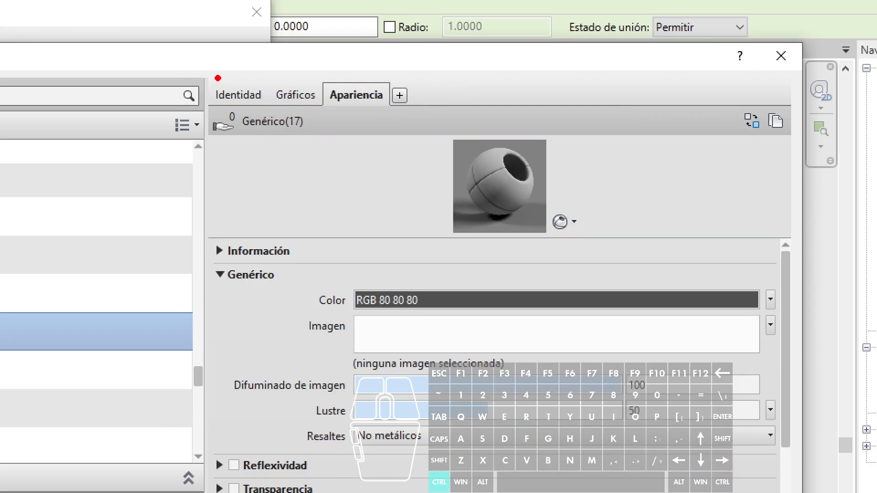
pyautogui.moveTo(208, 77)
pyautogui.keyDown('ctrl'); pyautogui.mouseDown()
pyautogui.moveTo(329, 122)
pyautogui.moveTo(330, 109)
pyautogui.mouseUp(); pyautogui.keyUp('ctrl')
pyautogui.press('Escape')
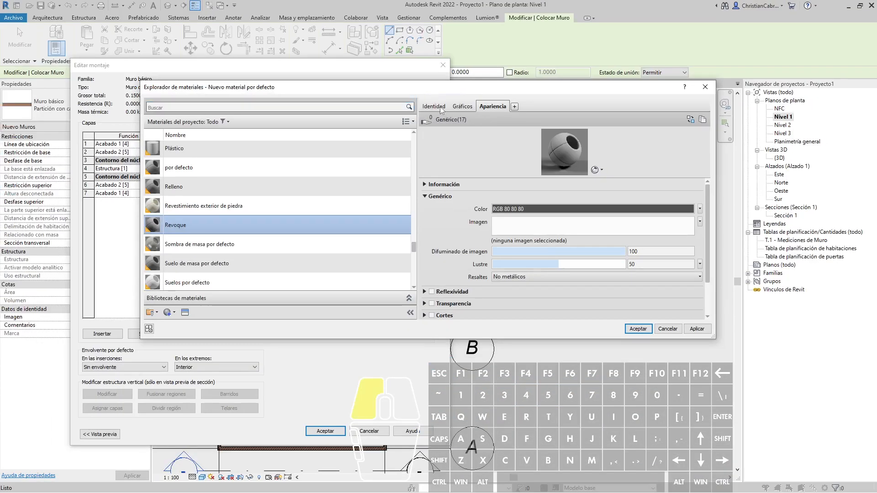
pyautogui.click(433, 106)
pyautogui.moveTo(408, 88)
pyautogui.mouseDown()
pyautogui.moveTo(292, 80)
pyautogui.moveTo(369, 74)
pyautogui.mouseUp()
pyautogui.moveTo(292, 145); pyautogui.dragTo(274, 471)
pyautogui.press('Escape')
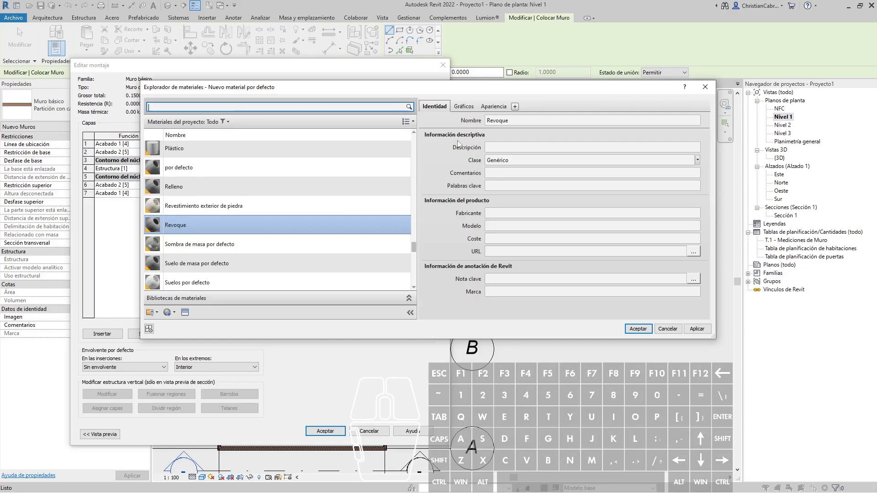
# Set the graphics shading colour of the Revoque material to RGB 192 192 192
pyautogui.click(465, 106)
pyautogui.moveTo(459, 89); pyautogui.dragTo(362, 73)
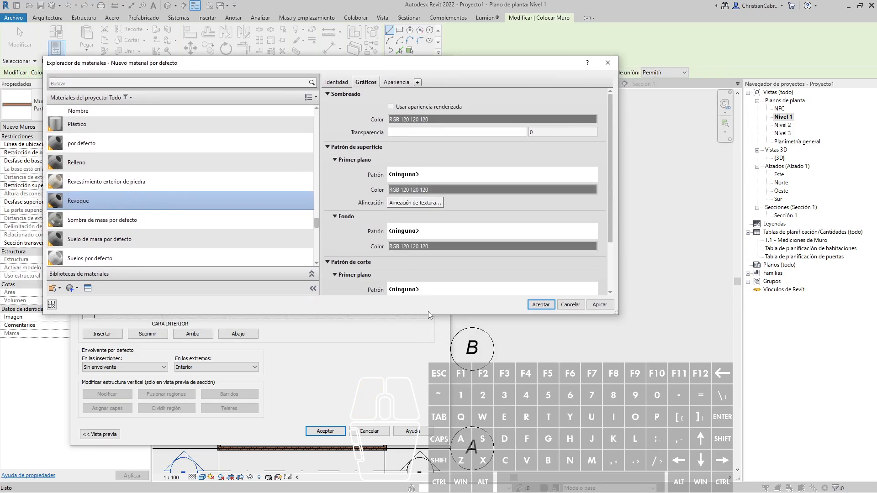
pyautogui.moveTo(428, 314); pyautogui.dragTo(428, 432)
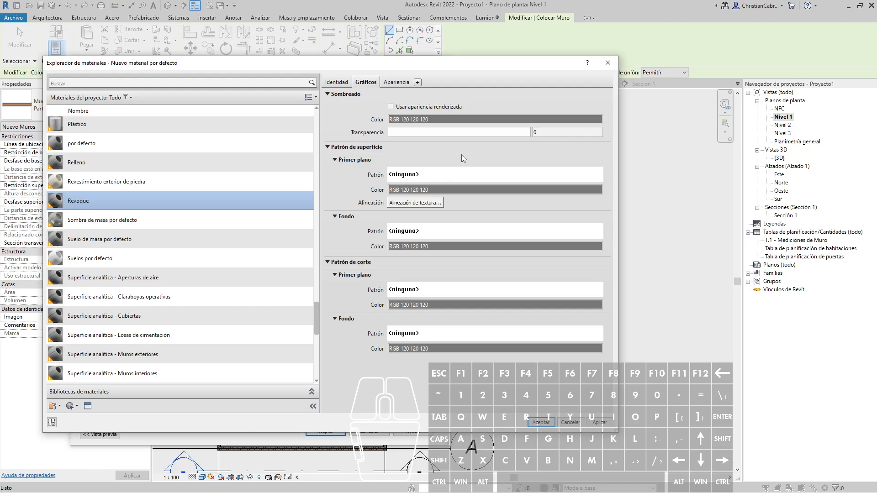
pyautogui.click(440, 117)
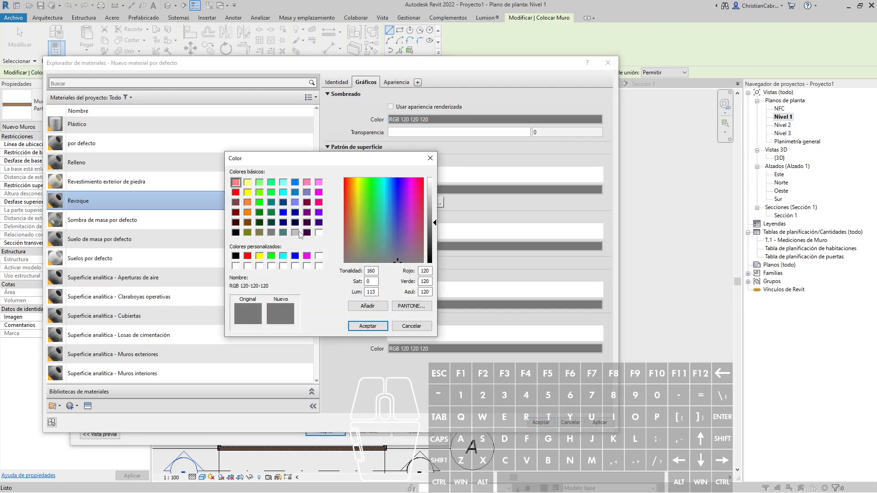
pyautogui.click(295, 232)
pyautogui.click(368, 325)
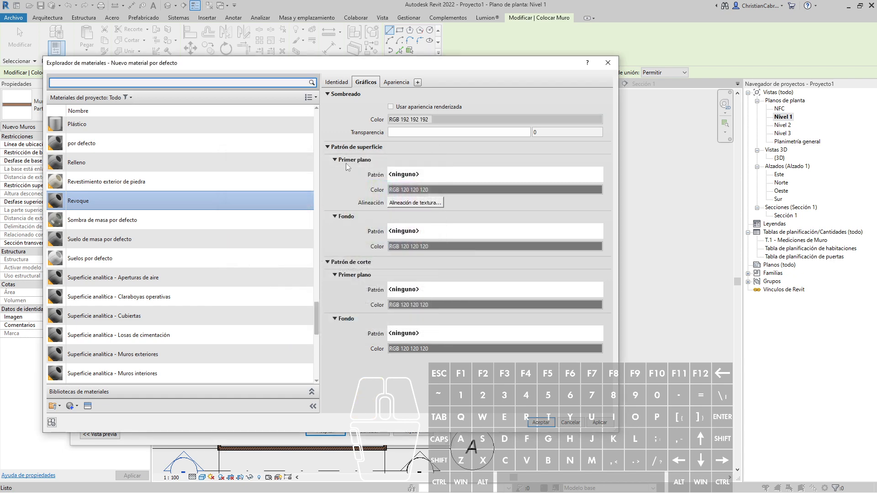
# Assign the Hormigón drafting pattern to the surface pattern foreground of the Revoque material
pyautogui.click(432, 178)
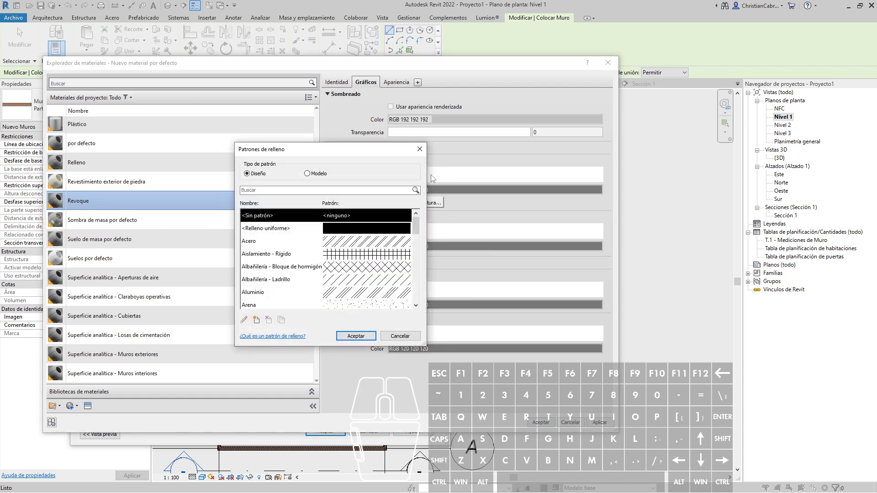
pyautogui.scroll(-5, 360, 258)
pyautogui.scroll(-4, 357, 260)
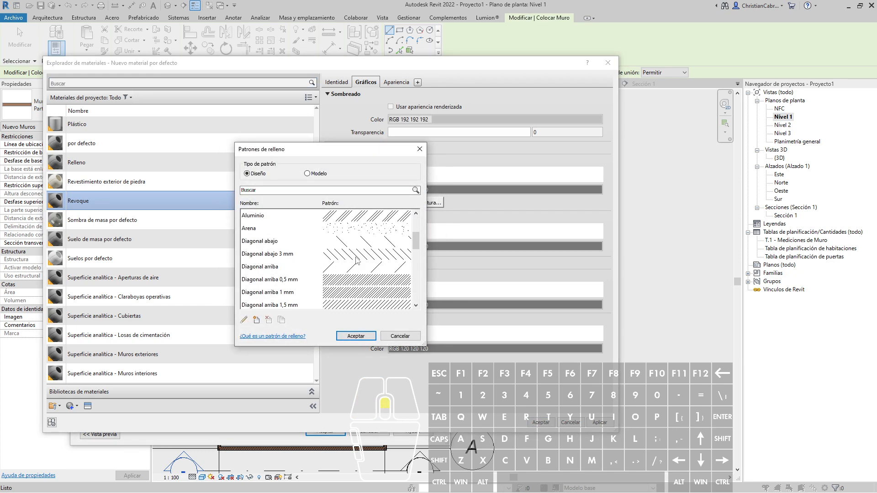
pyautogui.click(345, 221)
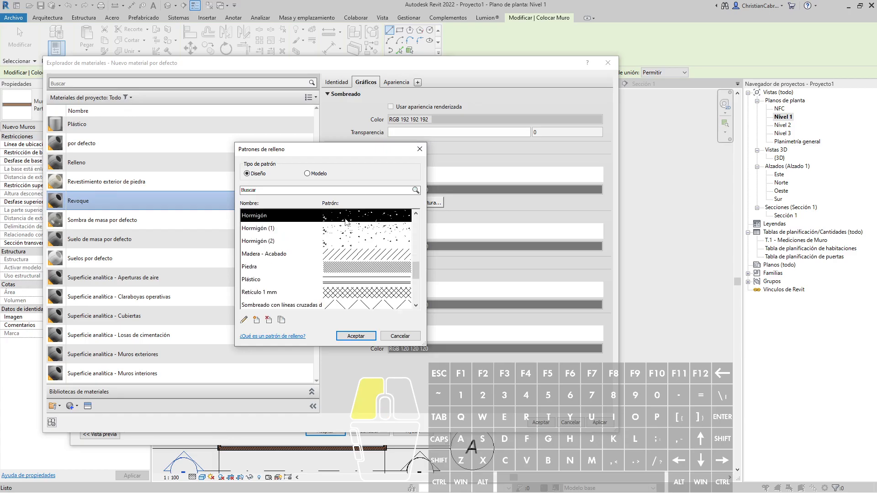
pyautogui.click(356, 335)
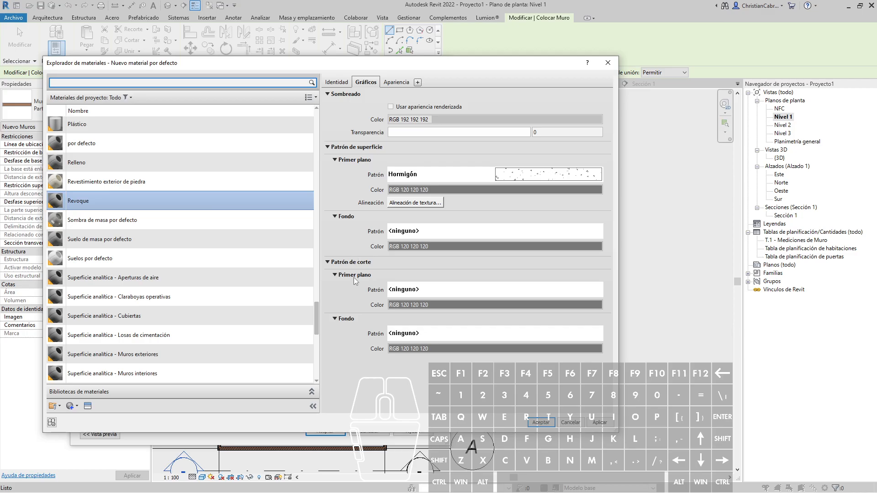
# Assign the Hormigón pattern to the cut pattern foreground of the Revoque material
pyautogui.click(433, 294)
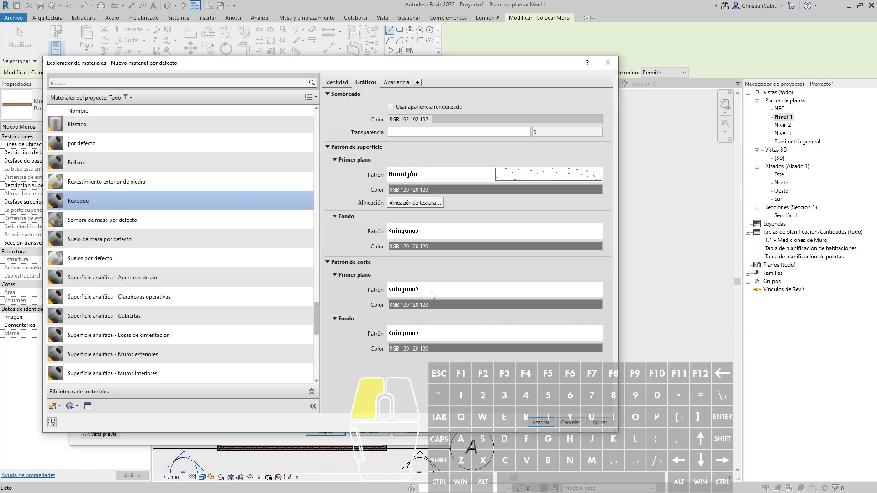
pyautogui.scroll(-6, 363, 278)
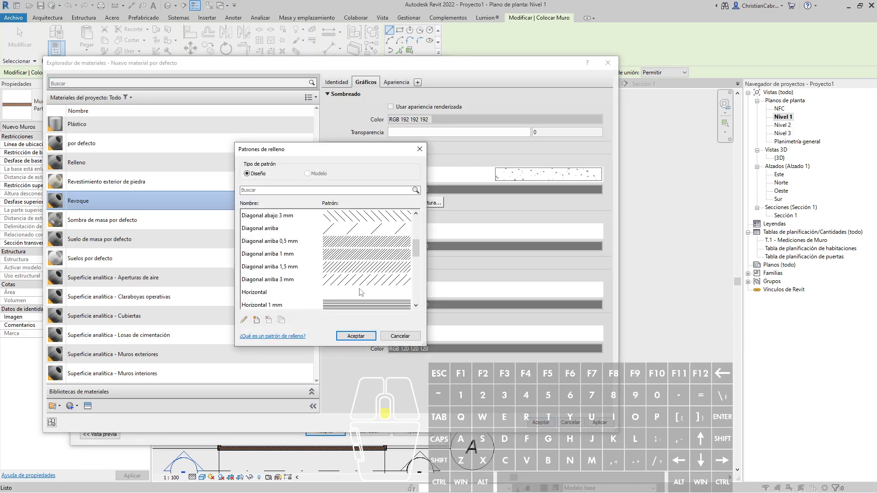
pyautogui.click(355, 292)
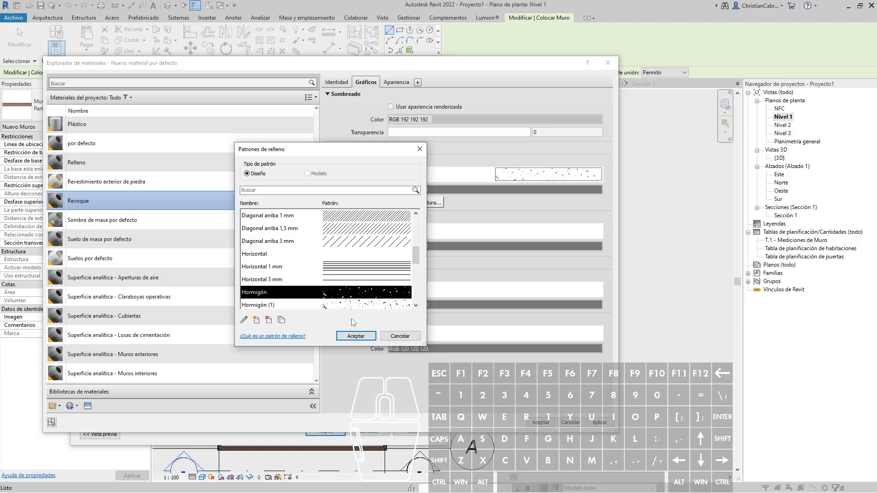
pyautogui.click(355, 336)
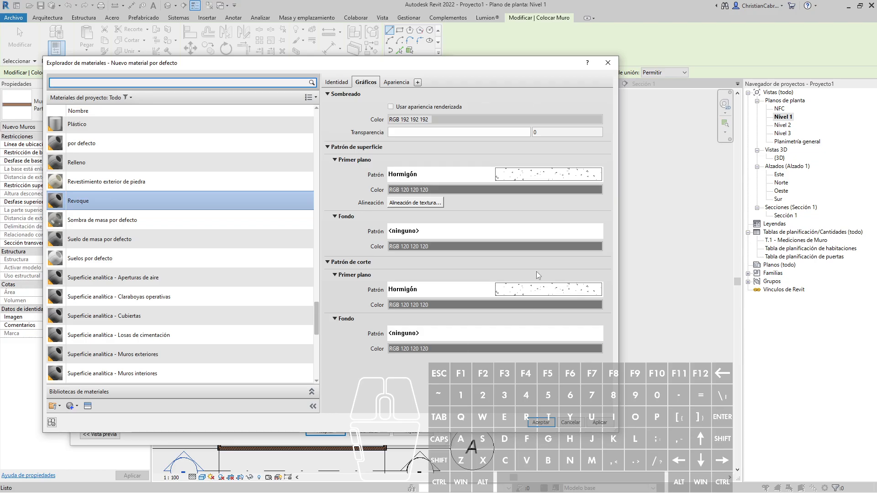
# Examine the Revoque material's shading settings, rendered appearance and the scene options of its preview
pyautogui.hotkey('ctrl', '1')
pyautogui.click(424, 98)
pyautogui.keyDown('ctrl'); pyautogui.moveTo(220, 75); pyautogui.dragTo(270, 94); pyautogui.keyUp('ctrl')
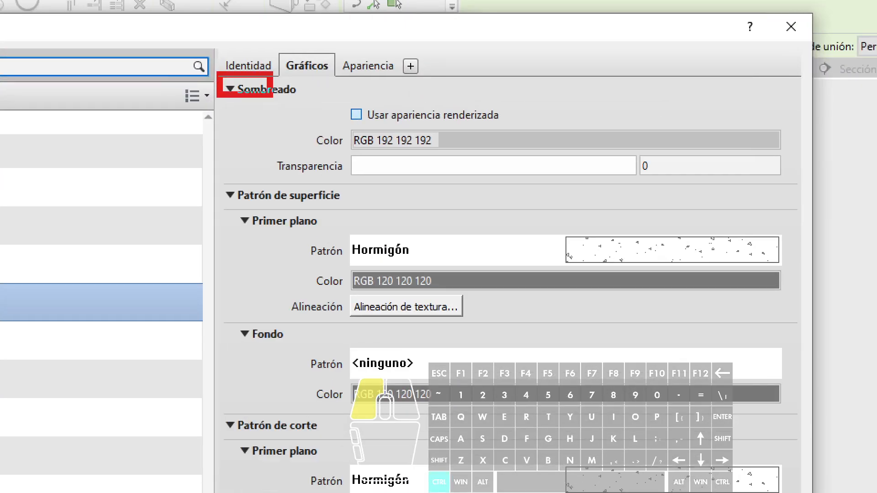
pyautogui.press('Escape')
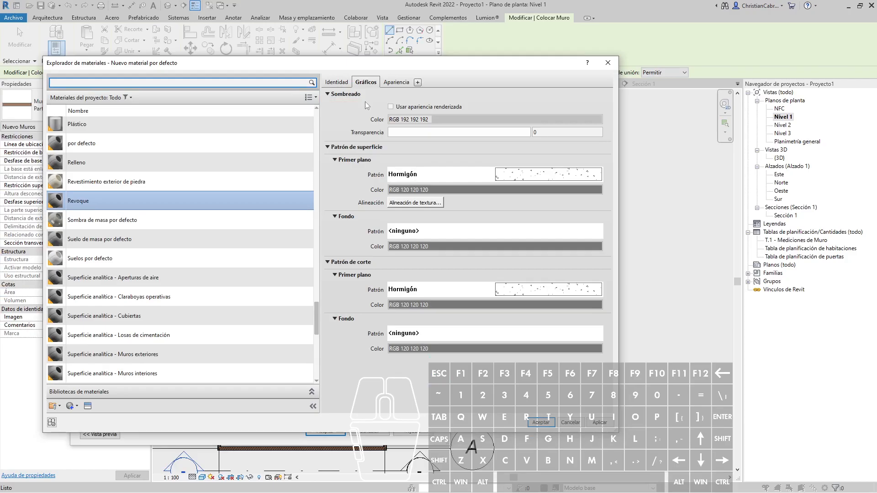
pyautogui.click(393, 84)
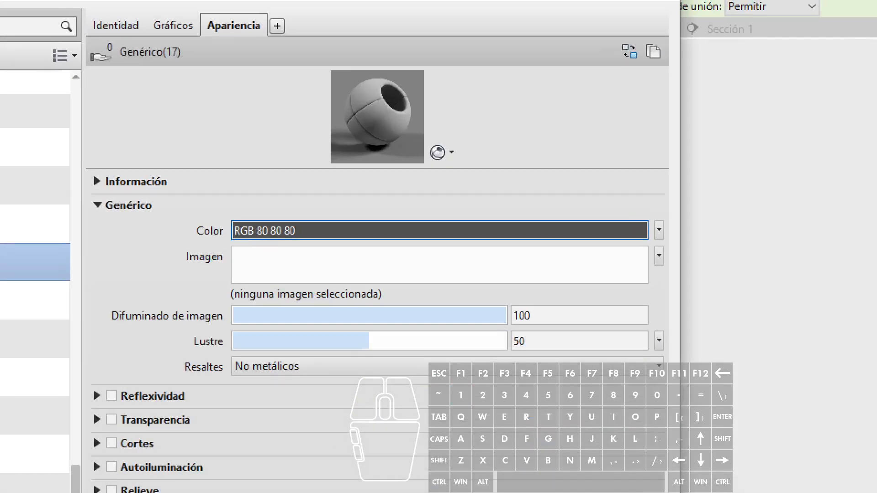
pyautogui.click(543, 113)
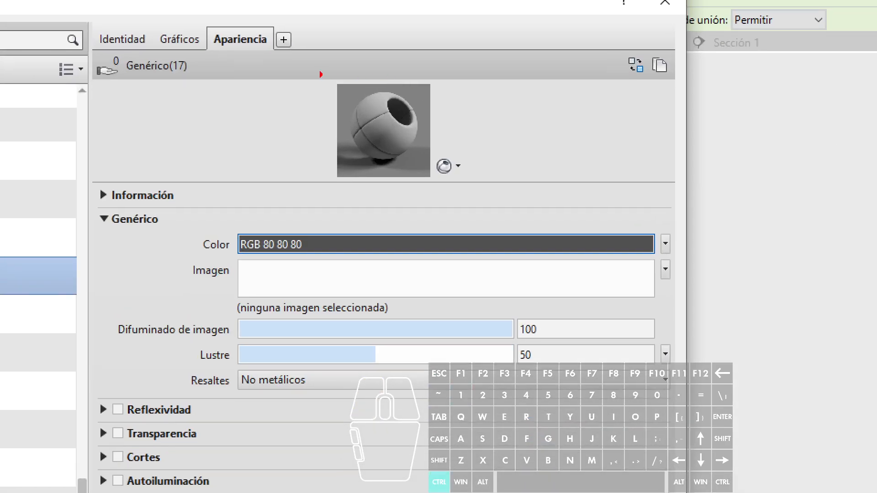
pyautogui.keyDown('ctrl'); pyautogui.moveTo(306, 43); pyautogui.dragTo(466, 181); pyautogui.keyUp('ctrl')
pyautogui.press('Escape')
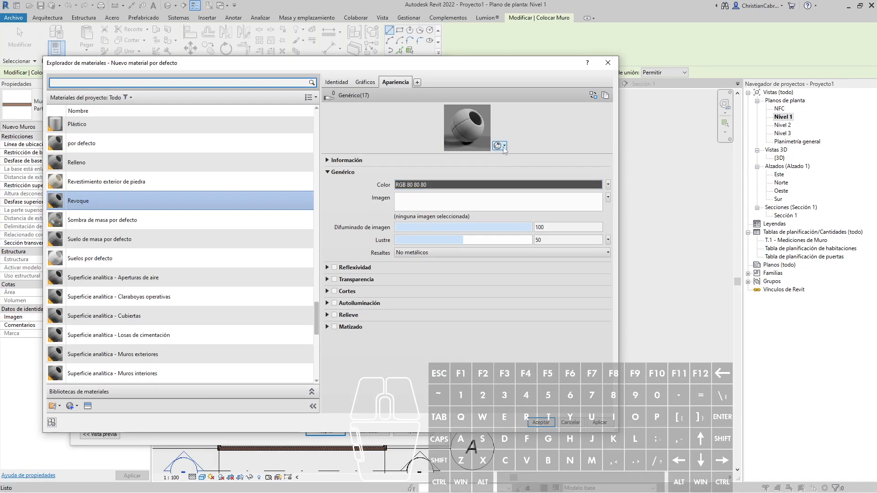
pyautogui.click(501, 146)
pyautogui.moveTo(484, 156)
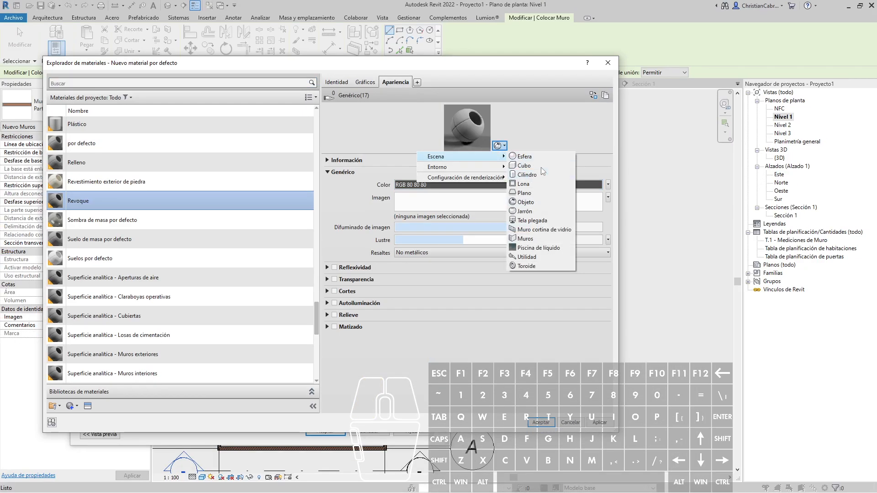
pyautogui.click(550, 122)
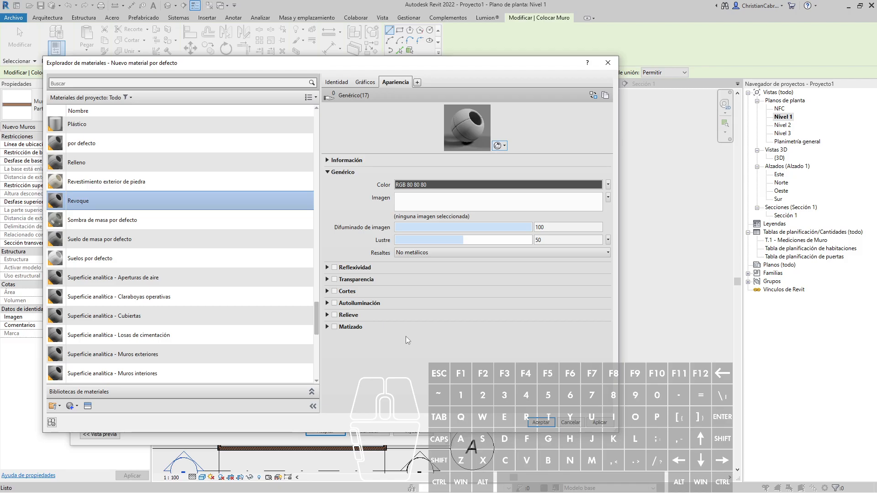
# Assign the Revoque material to both Acabado 2 [5] layers, the exterior one in row 2 and the interior one in row 6
pyautogui.click(541, 422)
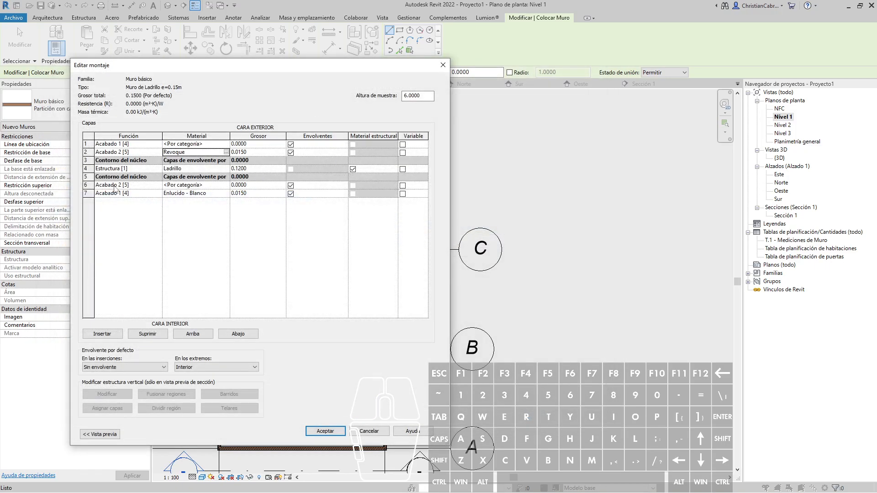
pyautogui.click(226, 185)
pyautogui.click(225, 185)
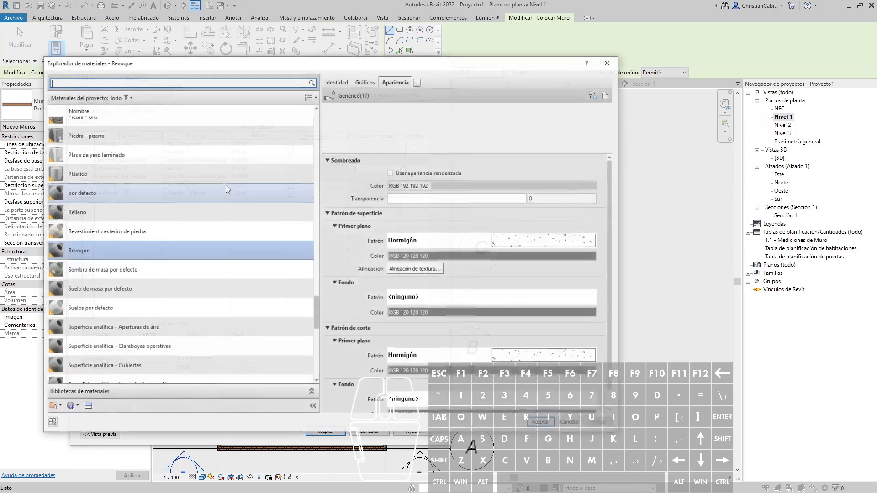
pyautogui.doubleClick(95, 251)
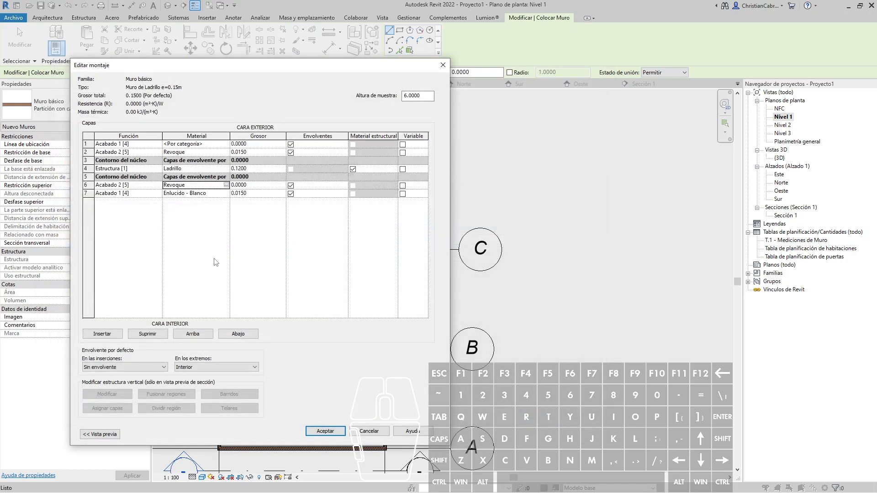
# Set the thickness of the exterior Acabado 2 [5] Revoque layer in row 2 to 0.01
pyautogui.click(266, 185)
pyautogui.click(257, 152)
pyautogui.write('0.01')
pyautogui.press('Tab')
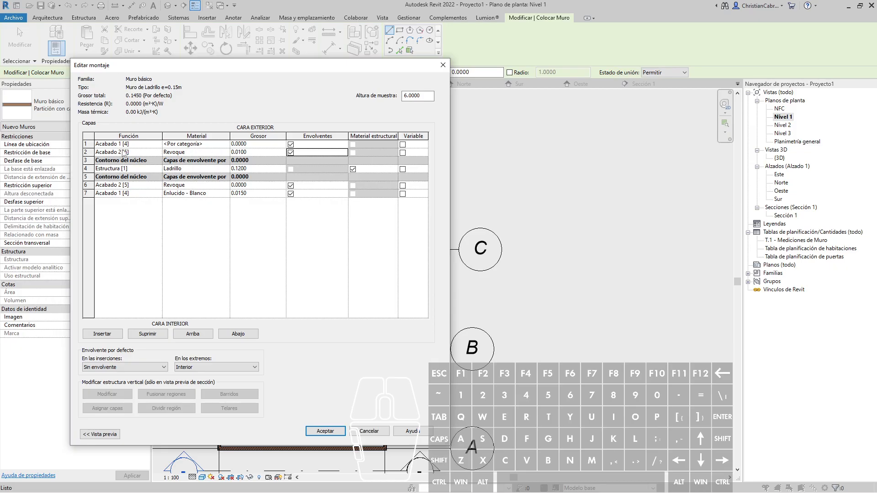
# Duplicate the Revoque material while choosing a material for the exterior Acabado 1 [4] layer in row 1
pyautogui.click(228, 152)
pyautogui.click(227, 152)
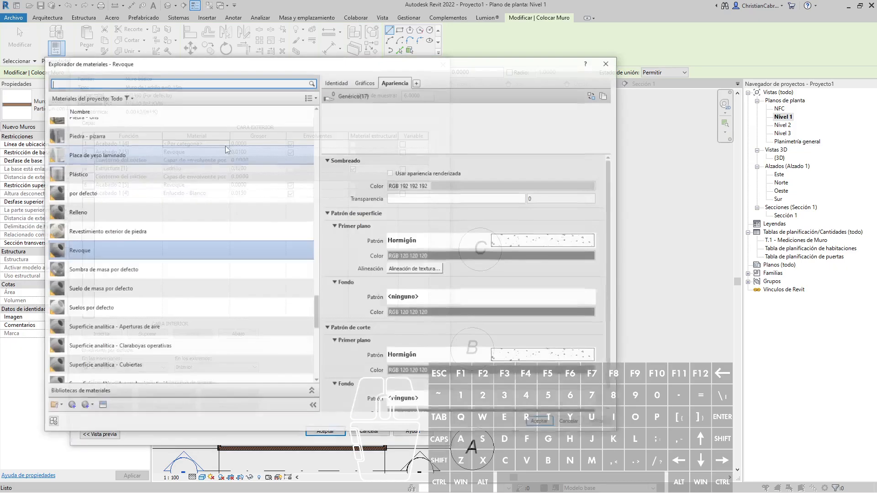
pyautogui.rightClick(80, 252)
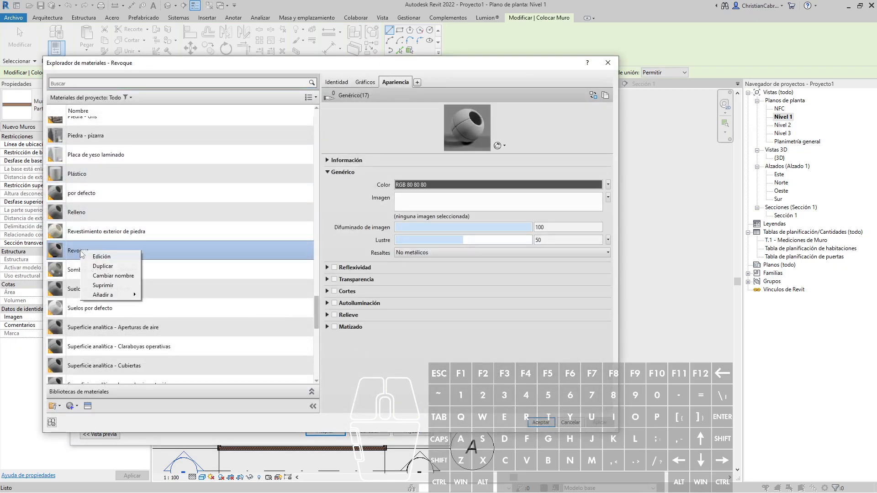
pyautogui.click(97, 267)
# Rename the duplicated material as Acabado Empastado y Pintura
pyautogui.moveTo(97, 251); pyautogui.dragTo(64, 250)
pyautogui.press('shift')
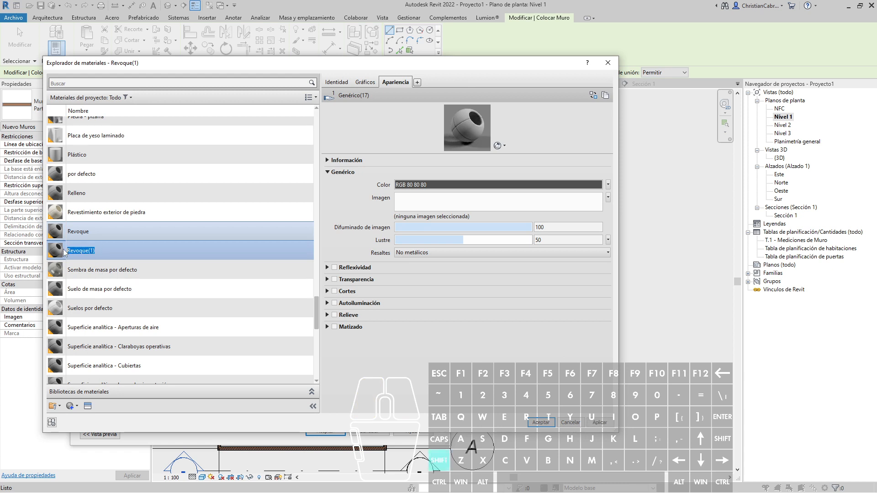
pyautogui.write('Acabado Pi')
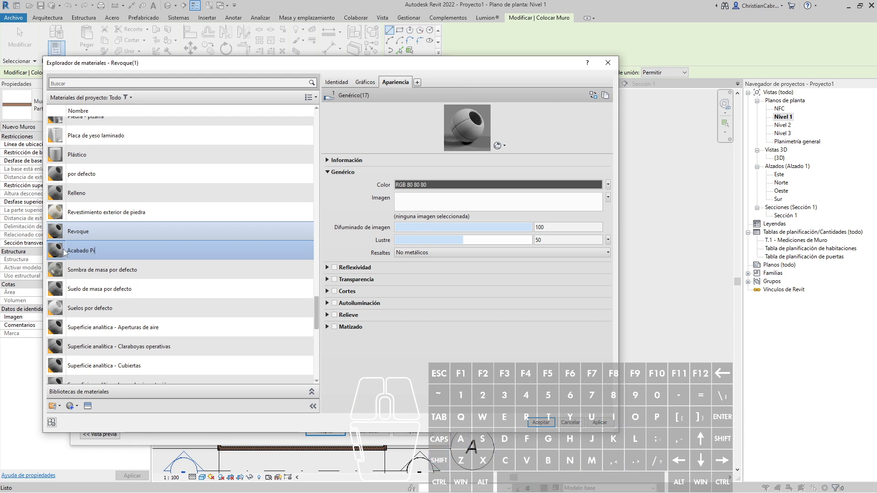
pyautogui.write('ntu')
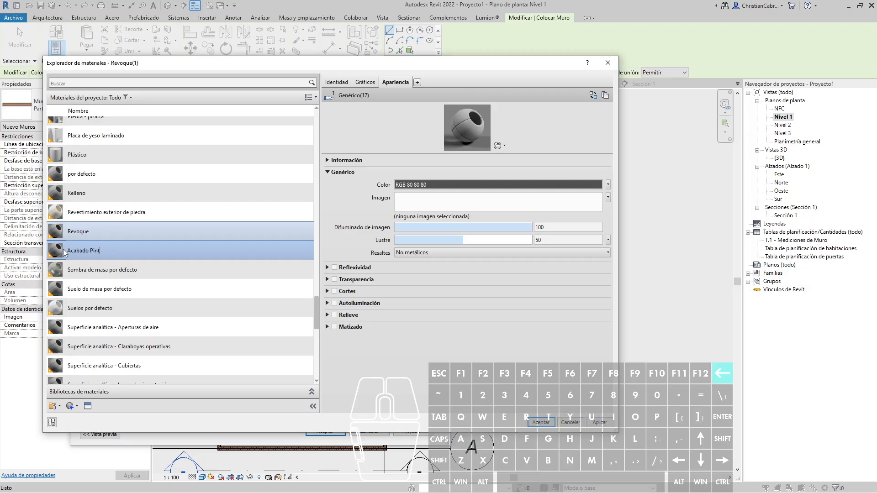
pyautogui.press('BackSpace')
pyautogui.press('BackSpace')
pyautogui.press('BackSpace')
pyautogui.press('BackSpace')
pyautogui.write('Empastado y')
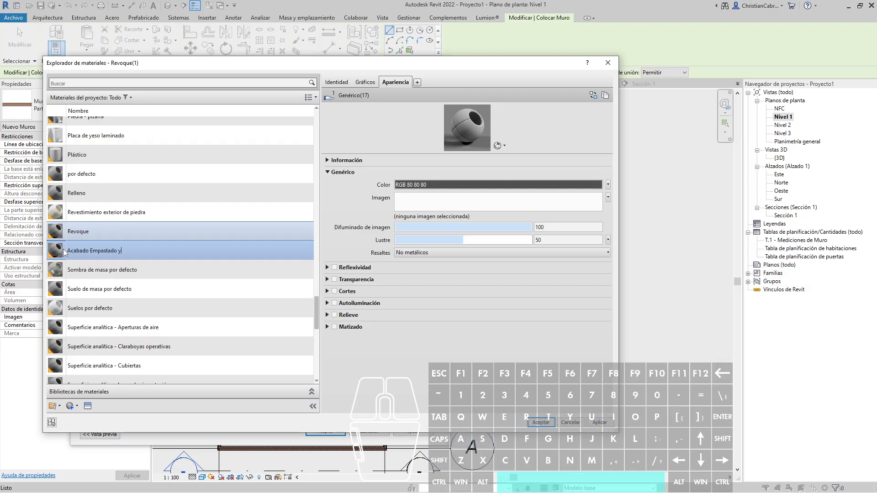
pyautogui.write(' Pintura')
pyautogui.press('Return')
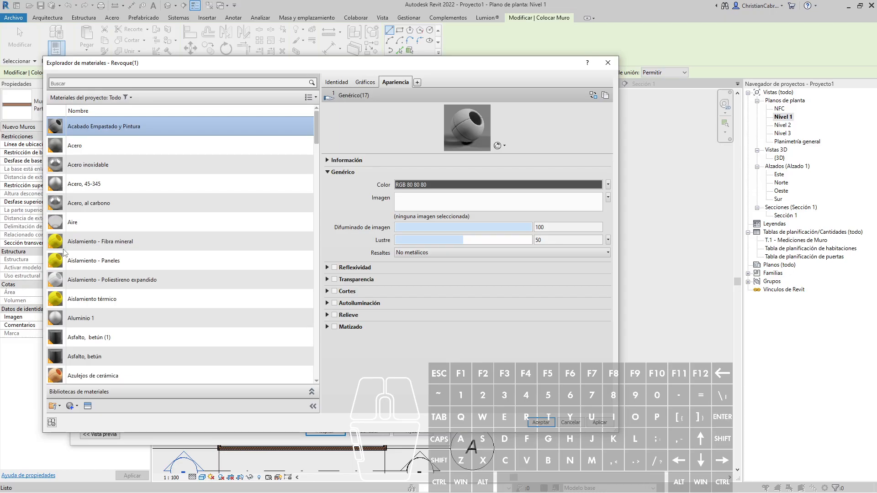
# Set the graphics shading colour of Acabado Empastado y Pintura to a pale yellow, RGB 255 255 223
pyautogui.click(363, 84)
pyautogui.click(434, 119)
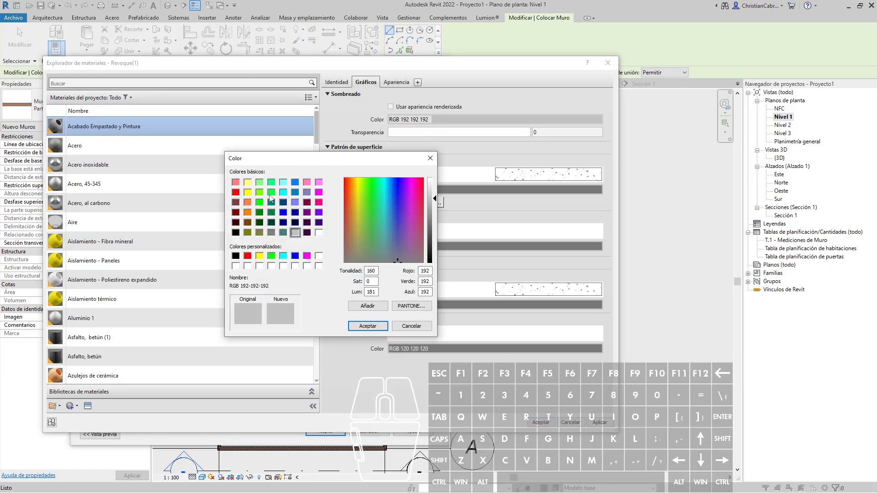
pyautogui.click(248, 183)
pyautogui.moveTo(434, 205); pyautogui.dragTo(435, 184)
pyautogui.click(368, 326)
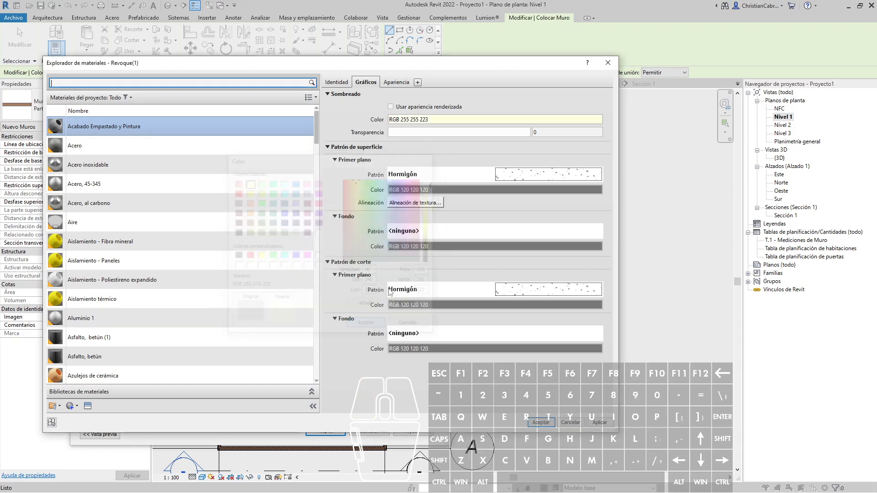
# Change the surface pattern foreground of Acabado Empastado y Pintura to the Arena pattern
pyautogui.click(527, 177)
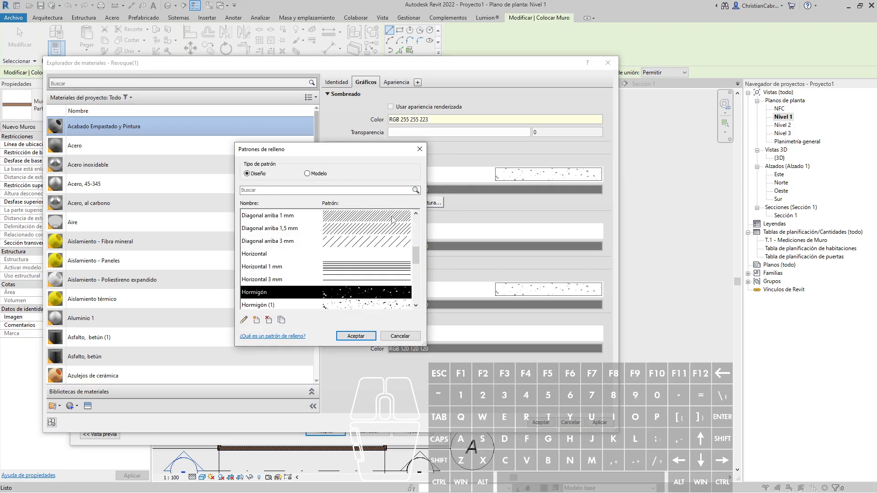
pyautogui.scroll(3, 375, 271)
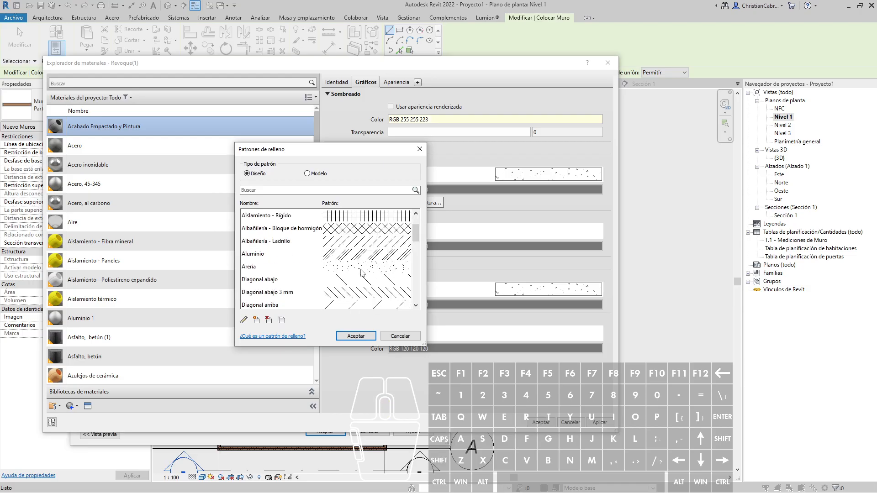
pyautogui.click(364, 268)
pyautogui.click(356, 335)
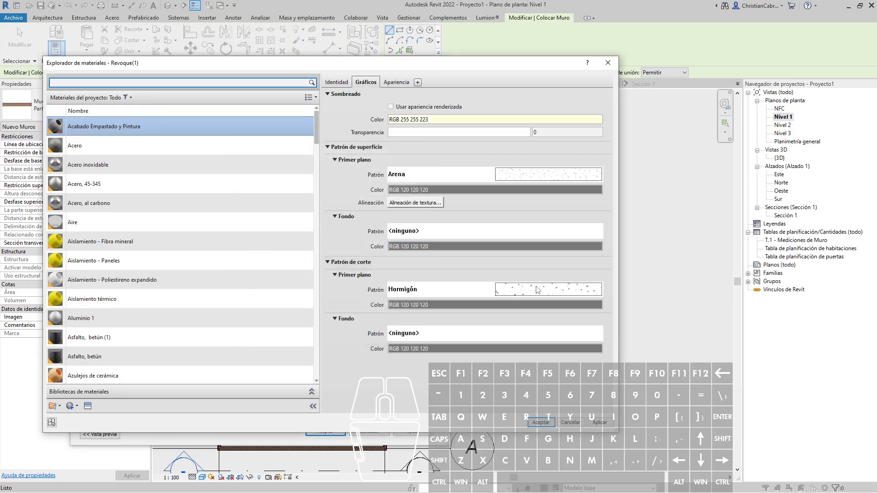
# Change the cut pattern foreground of Acabado Empastado y Pintura to Arena and assign the material to row 1
pyautogui.click(538, 290)
pyautogui.scroll(3, 337, 243)
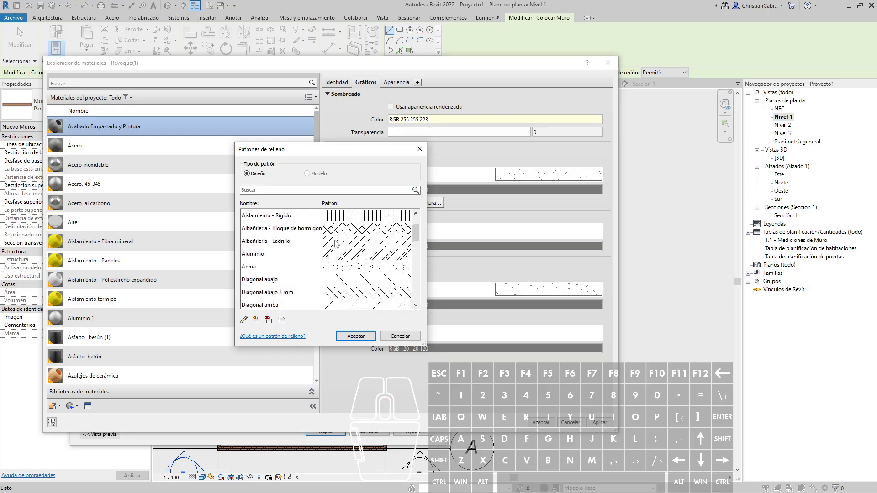
pyautogui.click(336, 269)
pyautogui.click(355, 335)
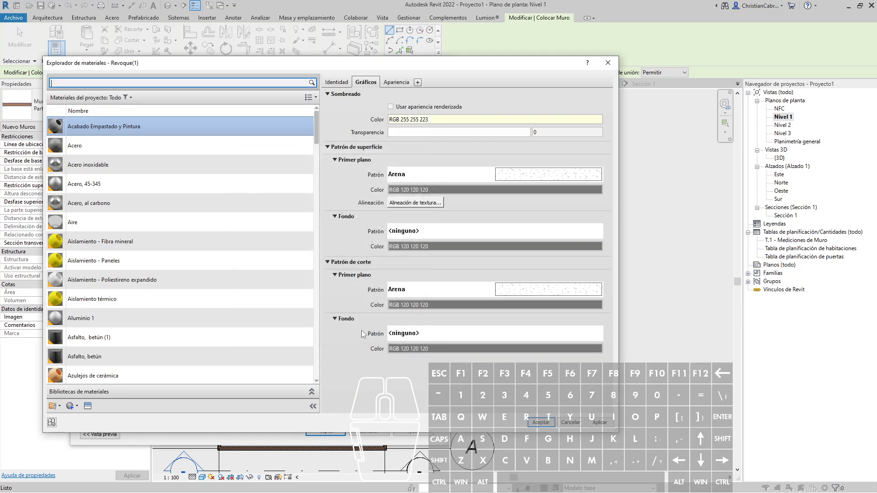
pyautogui.click(541, 422)
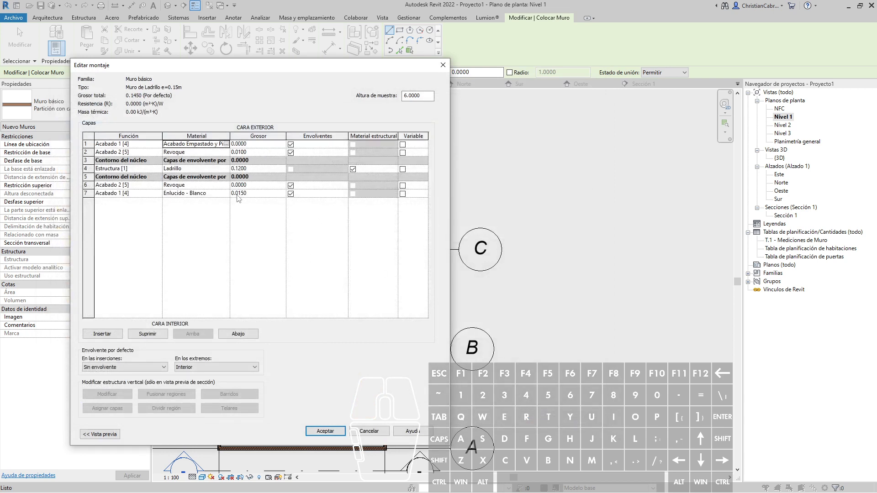
# Search the materials for "acab" and assign Acabado Empastado y Pintura to the interior finish layer in row 7
pyautogui.click(225, 194)
pyautogui.click(225, 193)
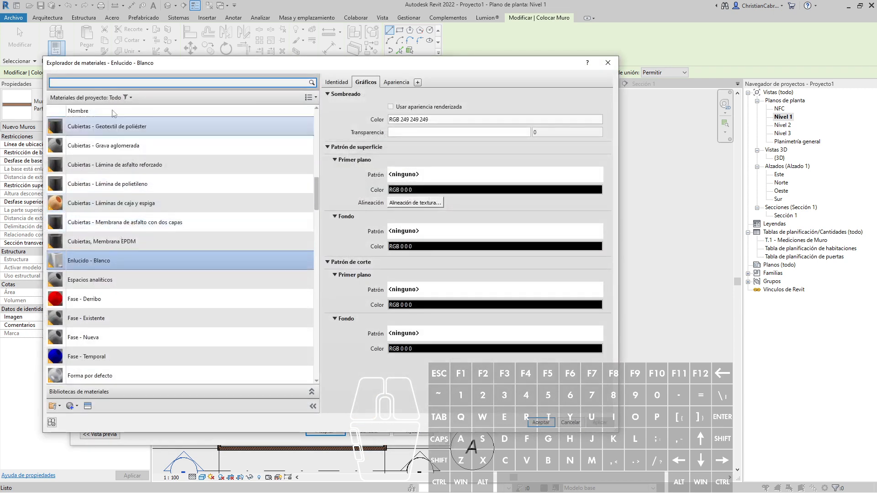
pyautogui.write('acab')
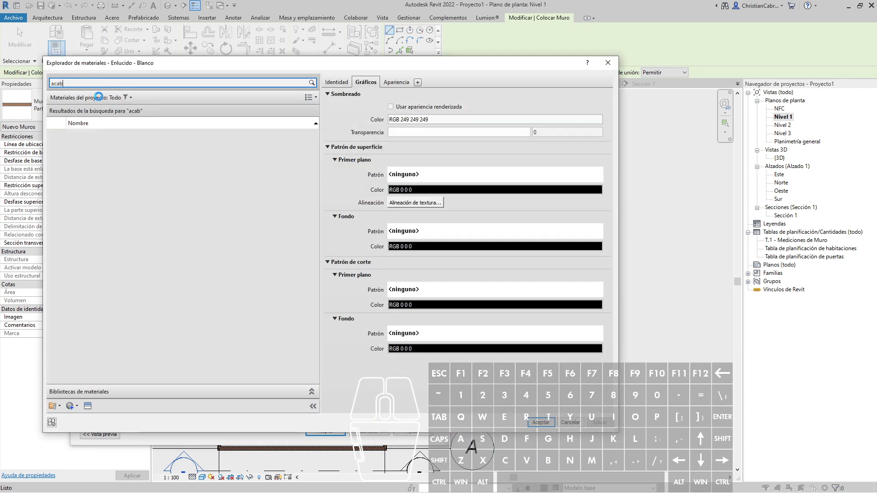
pyautogui.doubleClick(103, 146)
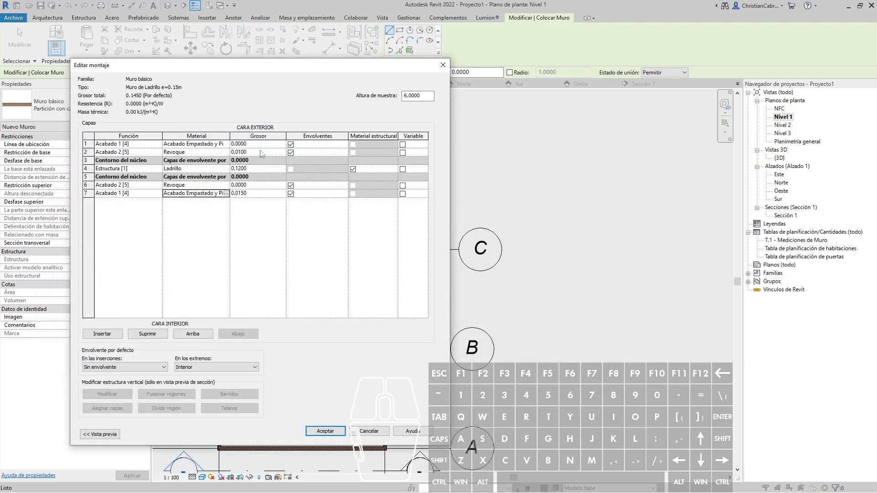
# Set the thickness of the interior Acabado Empastado y Pintura layer in row 7 to 0.005
pyautogui.click(260, 144)
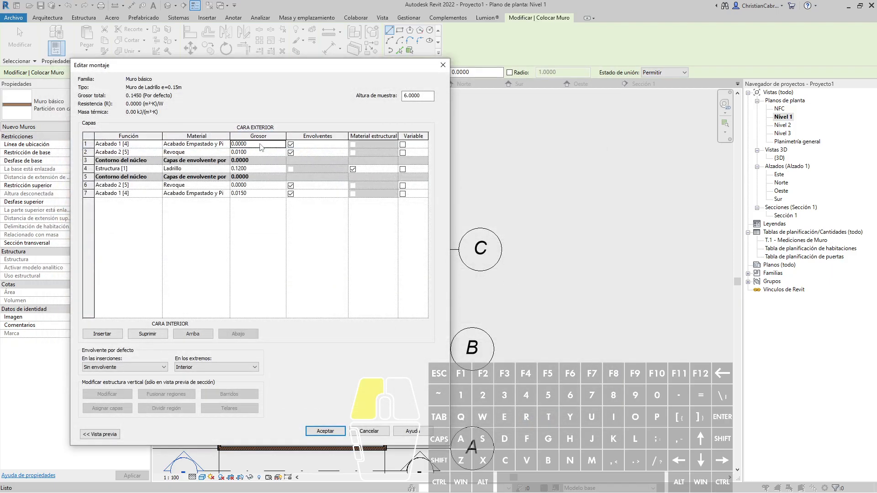
pyautogui.click(259, 193)
pyautogui.write('0.005')
pyautogui.press('Tab')
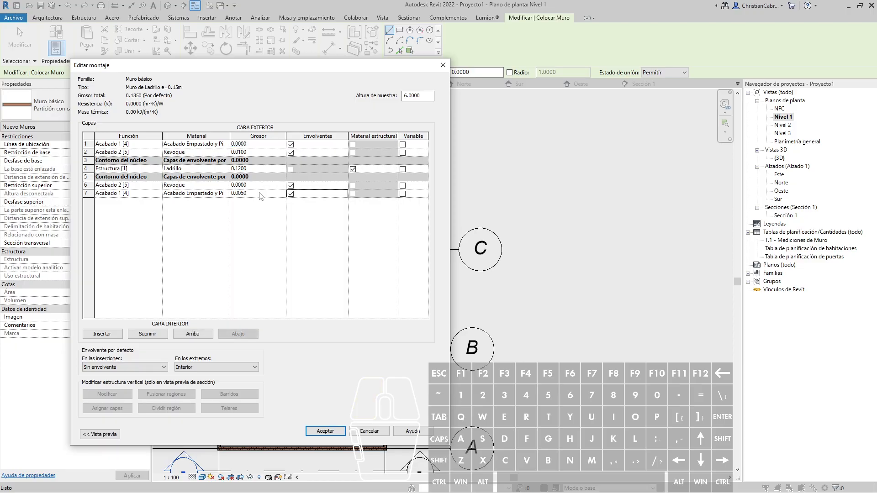
pyautogui.hotkey('ctrl', '1')
pyautogui.keyDown('ctrl'); pyautogui.moveTo(72, 121); pyautogui.dragTo(230, 174); pyautogui.keyUp('ctrl')
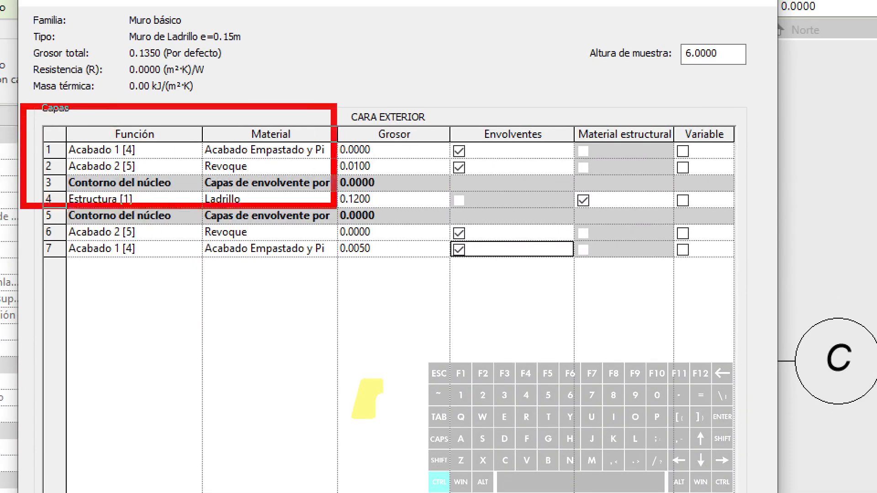
pyautogui.keyDown('ctrl'); pyautogui.moveTo(334, 206); pyautogui.dragTo(433, 283); pyautogui.keyUp('ctrl')
pyautogui.press('Escape')
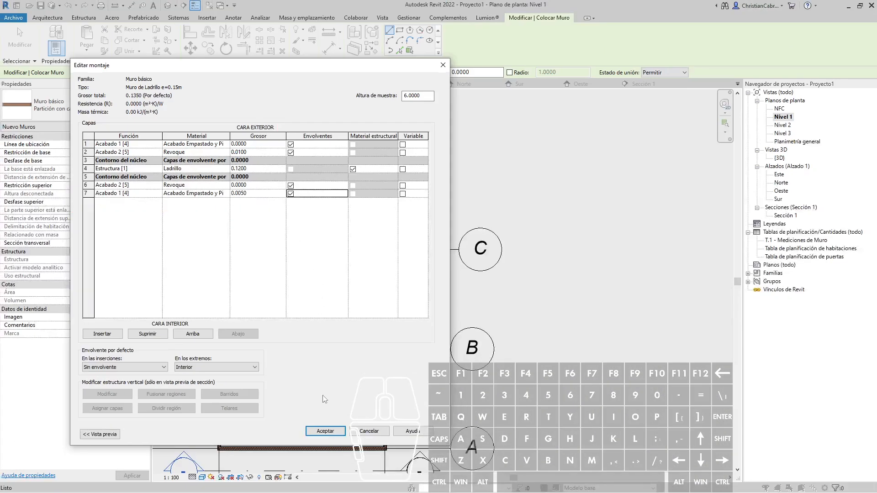
# Try to accept the wall assembly with the layers in rows 1 and 6 at zero thickness
pyautogui.click(323, 431)
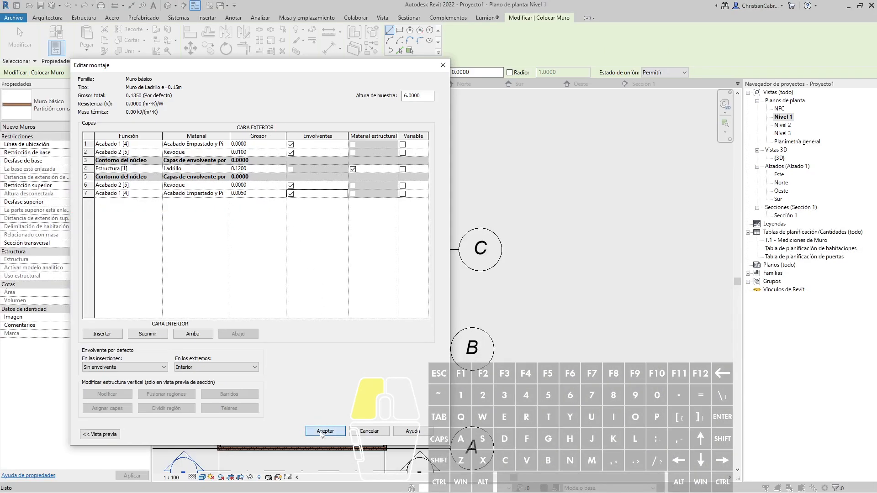
pyautogui.hotkey('ctrl', '1')
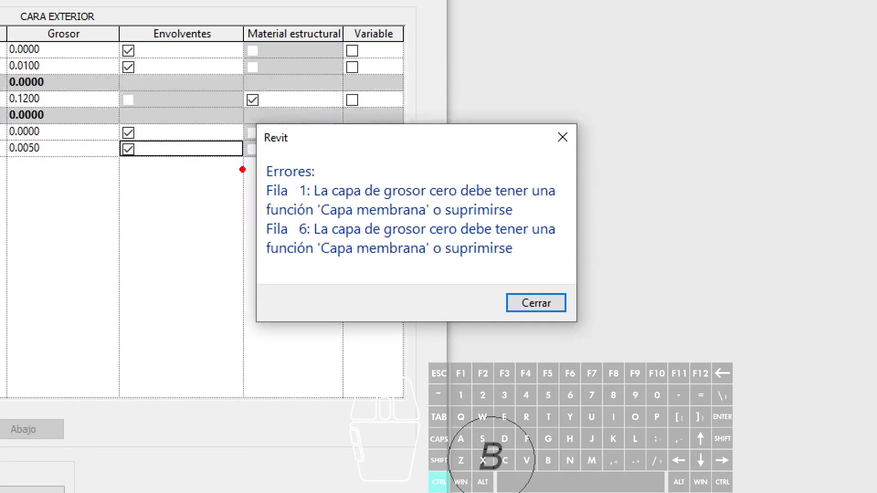
pyautogui.moveTo(239, 134)
pyautogui.keyDown('ctrl'); pyautogui.mouseDown()
pyautogui.moveTo(454, 233)
pyautogui.moveTo(571, 276)
pyautogui.moveTo(622, 278)
pyautogui.mouseUp(); pyautogui.keyUp('ctrl')
pyautogui.moveTo(420, 197); pyautogui.dragTo(457, 196)
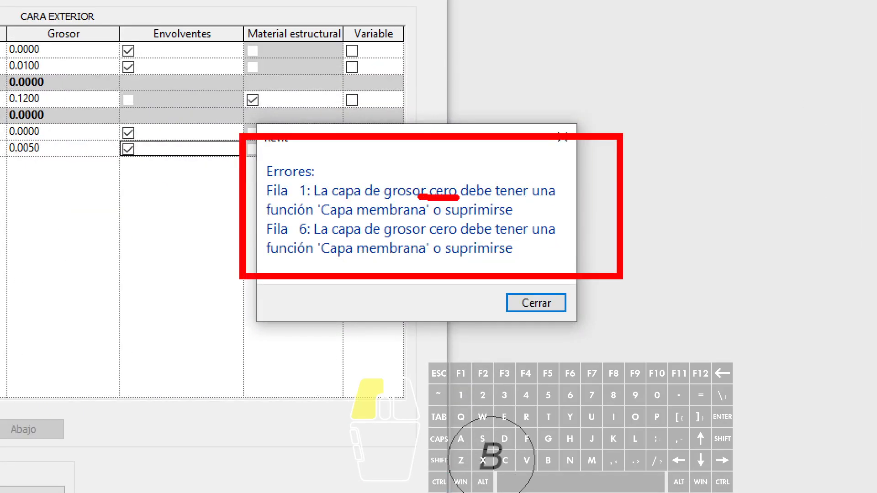
pyautogui.press('Escape')
pyautogui.click(508, 188)
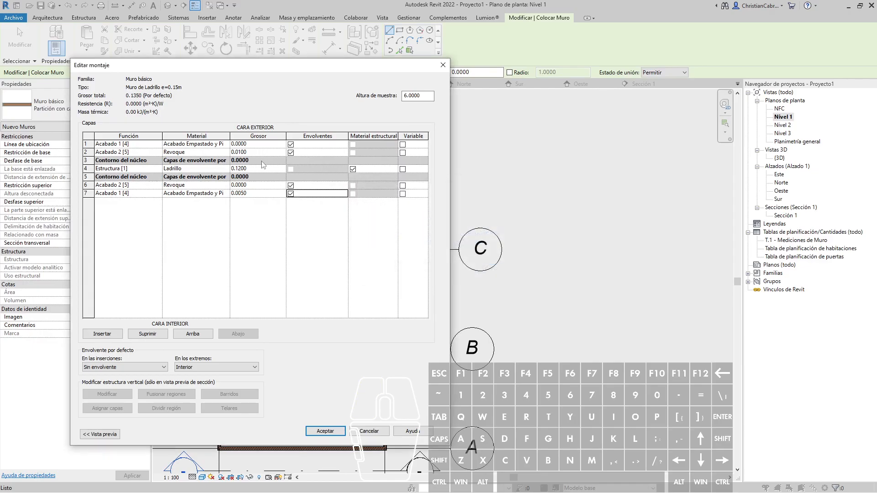
# Set the row 1 Acabado Empastado y Pintura thickness to 0.005 and the row 6 Revoque thickness to 0.01
pyautogui.click(253, 143)
pyautogui.click(253, 143)
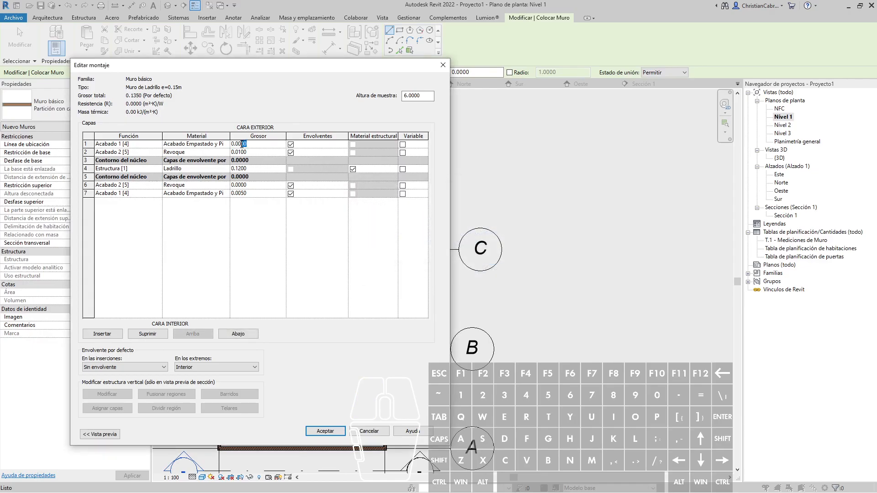
pyautogui.press('Tab')
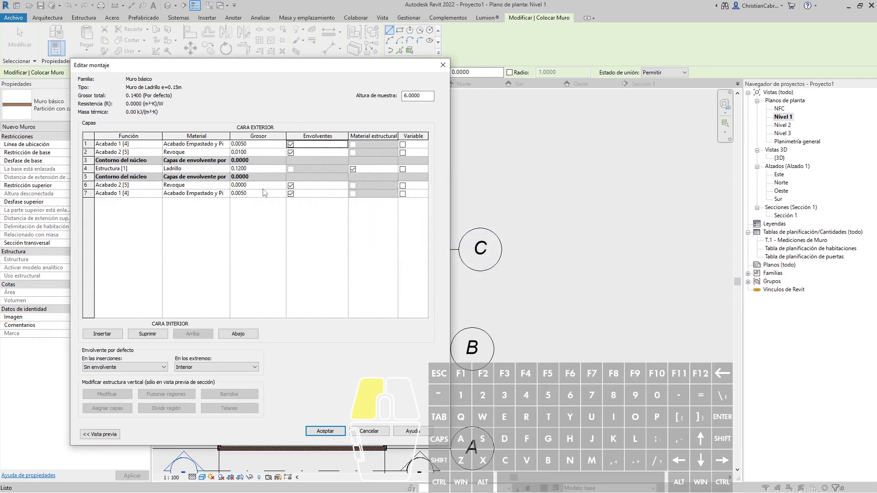
pyautogui.click(242, 185)
pyautogui.moveTo(247, 185); pyautogui.dragTo(242, 185)
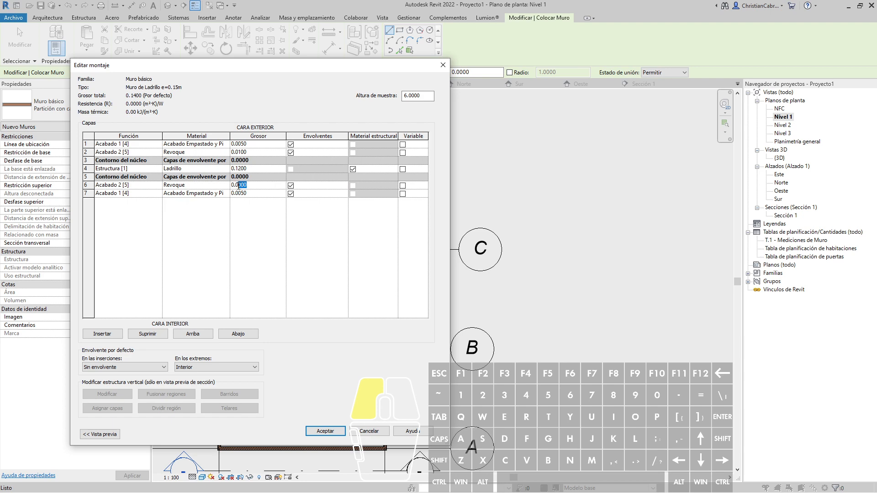
pyautogui.write('1')
pyautogui.click(253, 237)
pyautogui.hotkey('ctrl', '1')
pyautogui.click(235, 169)
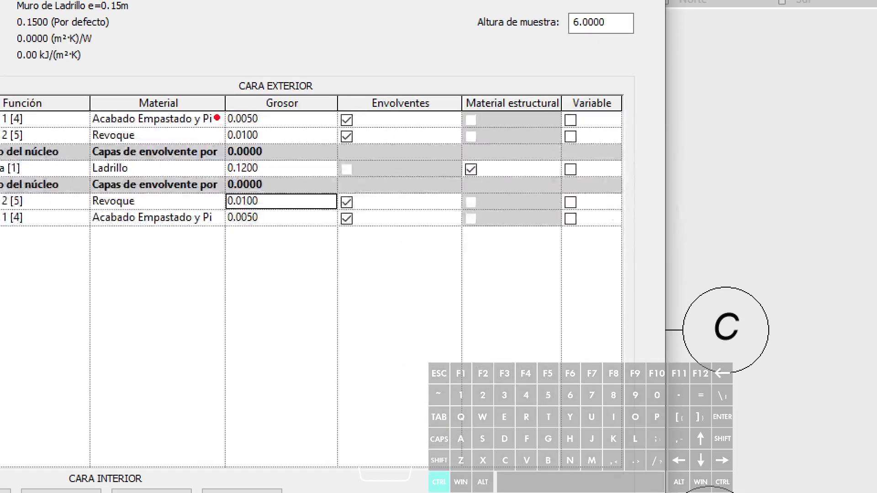
pyautogui.moveTo(209, 94)
pyautogui.keyDown('ctrl'); pyautogui.mouseDown()
pyautogui.moveTo(254, 224)
pyautogui.moveTo(280, 239)
pyautogui.mouseUp(); pyautogui.keyUp('ctrl')
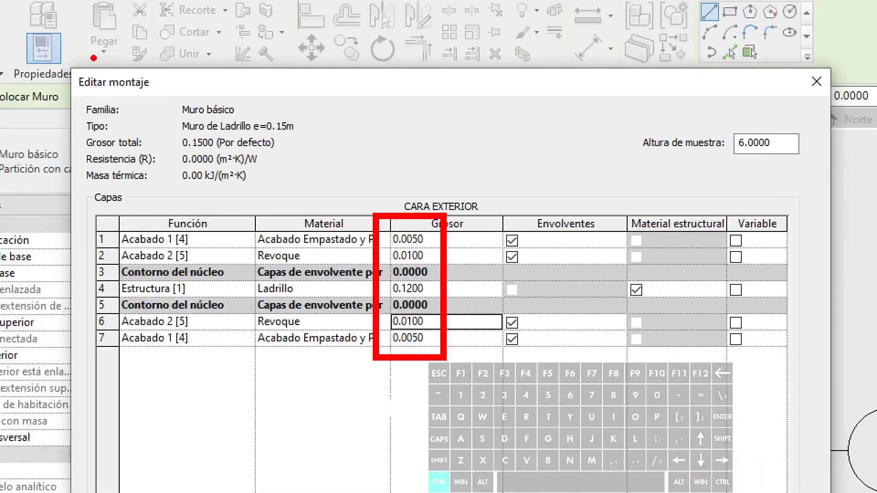
pyautogui.moveTo(69, 129)
pyautogui.keyDown('ctrl'); pyautogui.mouseDown()
pyautogui.moveTo(290, 158)
pyautogui.moveTo(307, 126)
pyautogui.moveTo(329, 128)
pyautogui.mouseUp(); pyautogui.keyUp('ctrl')
pyautogui.press('Escape')
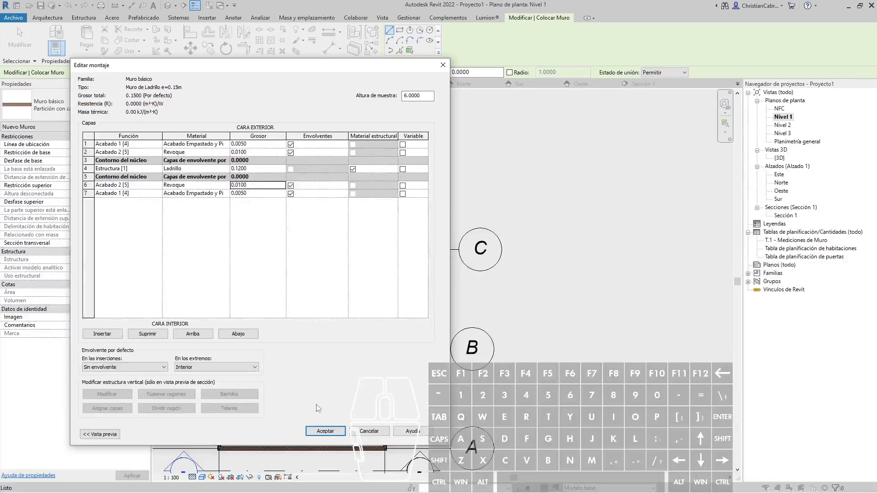
# Try to accept the wall assembly with both Revoque layers assigned the function Acabado 2 [5]
pyautogui.click(326, 432)
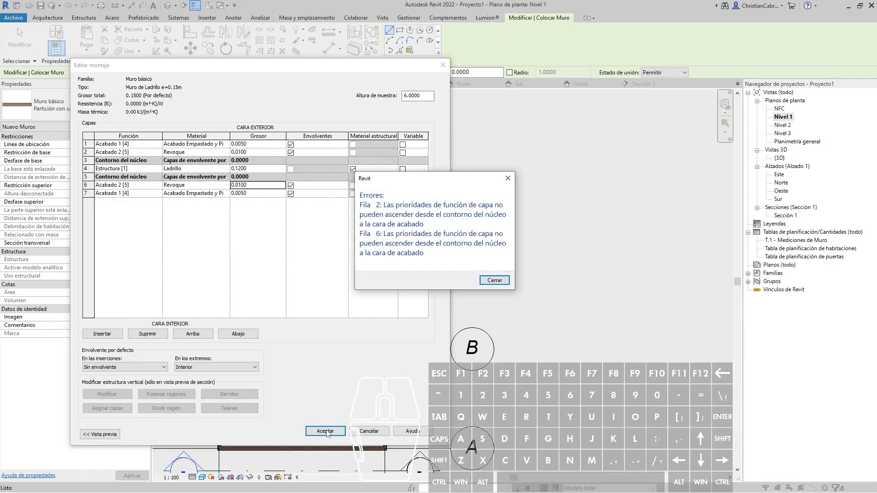
pyautogui.hotkey('ctrl', '1')
pyautogui.keyDown('ctrl'); pyautogui.moveTo(275, 195); pyautogui.dragTo(383, 331); pyautogui.keyUp('ctrl')
pyautogui.rightClick(383, 331)
pyautogui.keyDown('ctrl'); pyautogui.moveTo(36, 144); pyautogui.dragTo(143, 201); pyautogui.keyUp('ctrl')
pyautogui.press('Escape')
pyautogui.press('Return')
# Change the exterior layer functions to Acabado 1 [4] for Revoque in row 2 and Acabado 2 [5] for row 1
pyautogui.click(158, 154)
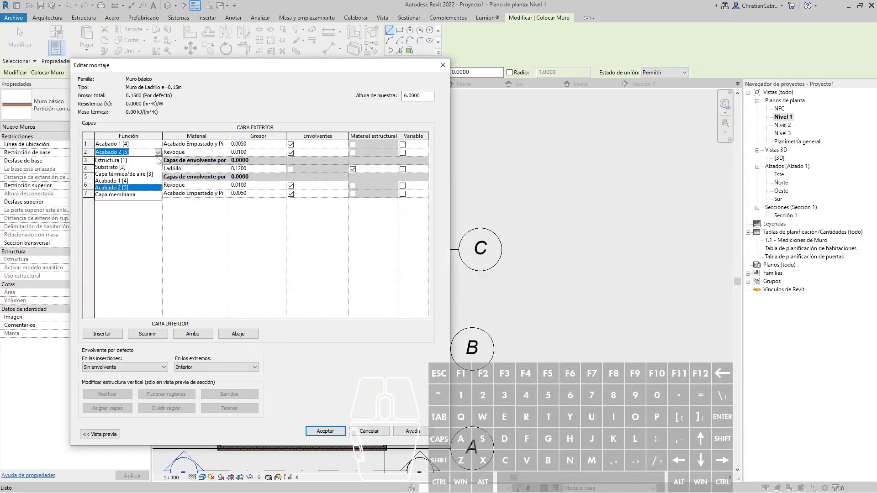
pyautogui.click(128, 187)
pyautogui.click(157, 145)
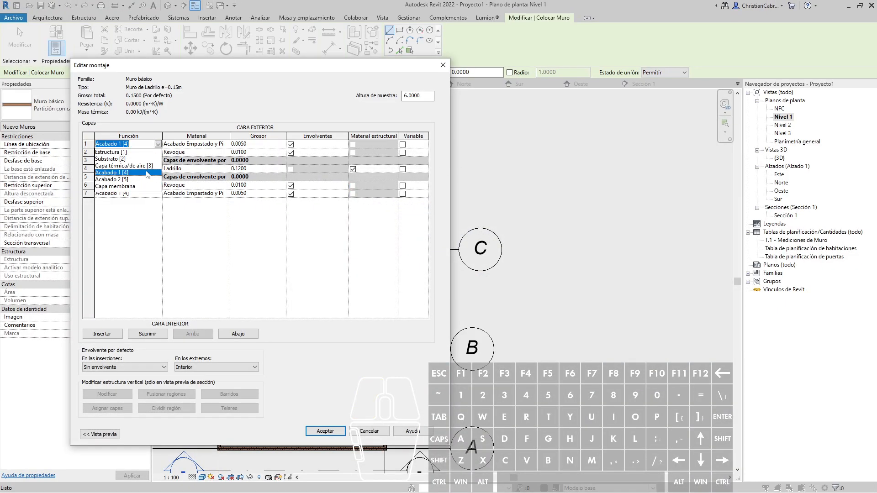
pyautogui.click(138, 180)
# Set the interior layer functions to Acabado 1 [4] in row 6 and Acabado 2 [5] in row 7, and accept the wall type
pyautogui.click(158, 187)
pyautogui.click(158, 185)
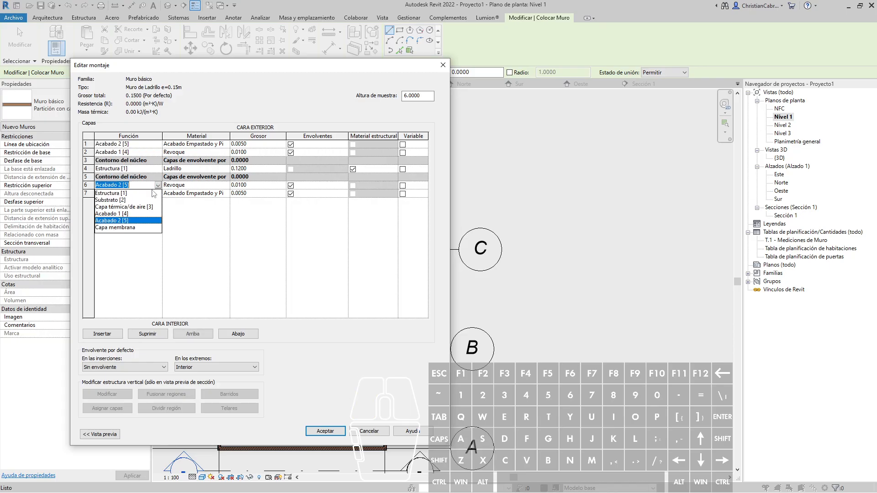
pyautogui.click(129, 218)
pyautogui.click(158, 193)
pyautogui.click(158, 193)
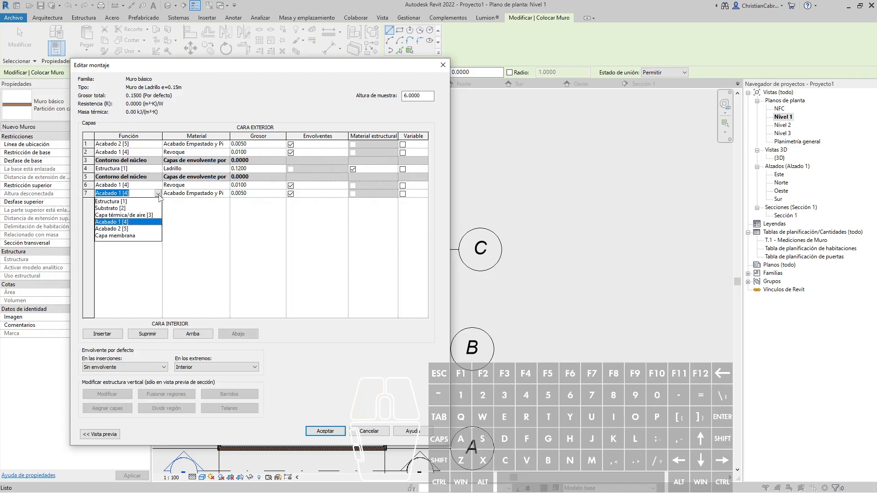
pyautogui.click(122, 229)
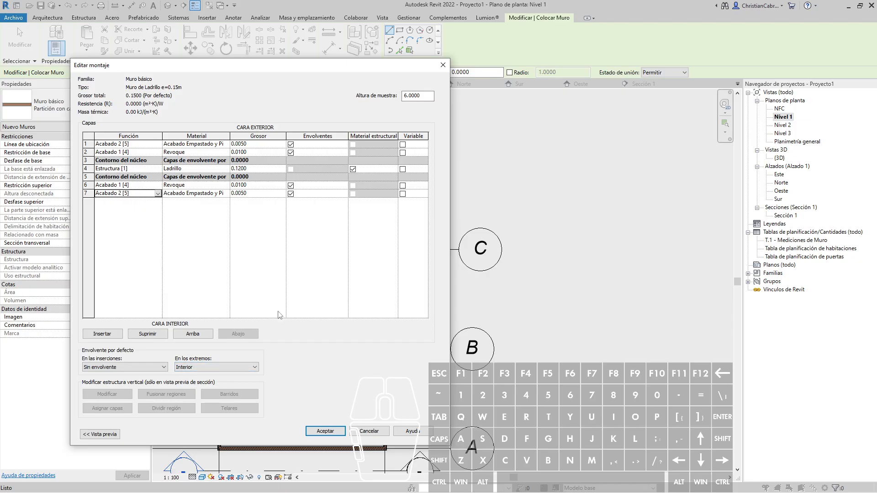
pyautogui.click(336, 433)
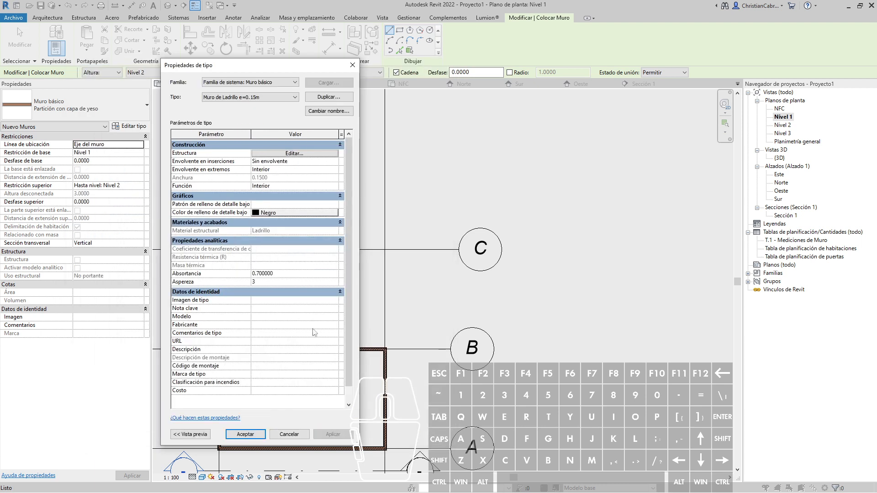
pyautogui.click(244, 433)
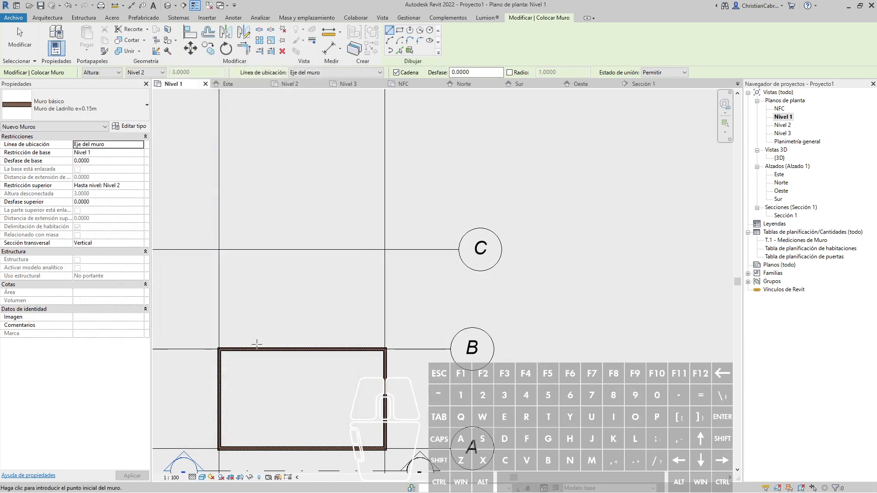
# Draw a brick wall about 5 m long on grid line C between the two vertical grid lines and finish the wall command
pyautogui.click(219, 249)
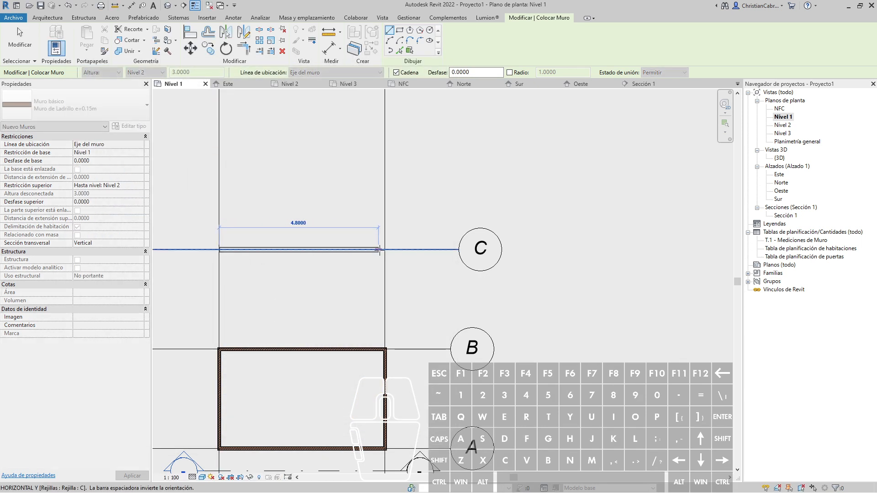
pyautogui.click(384, 249)
pyautogui.press('Escape')
pyautogui.press('Escape')
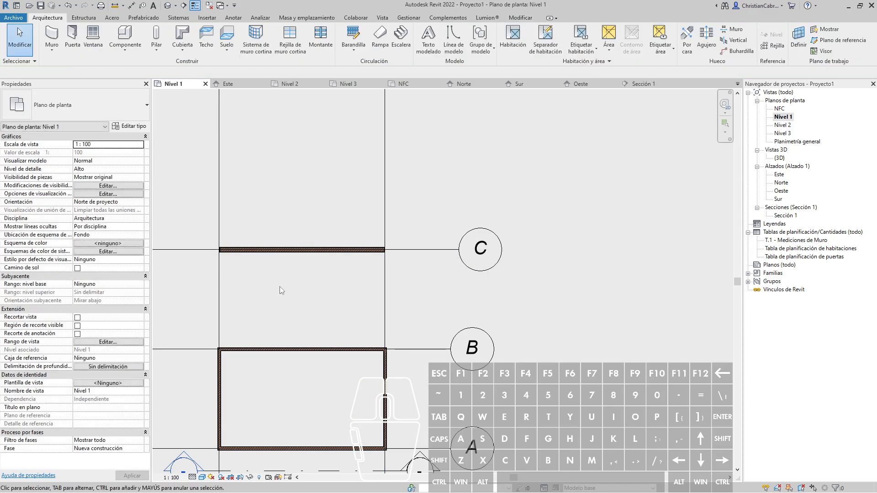
# Open the schedule T.1 - Mediciones de Muro and examine the row of the Muro de Ladrillo e=0.15m wall
pyautogui.doubleClick(795, 240)
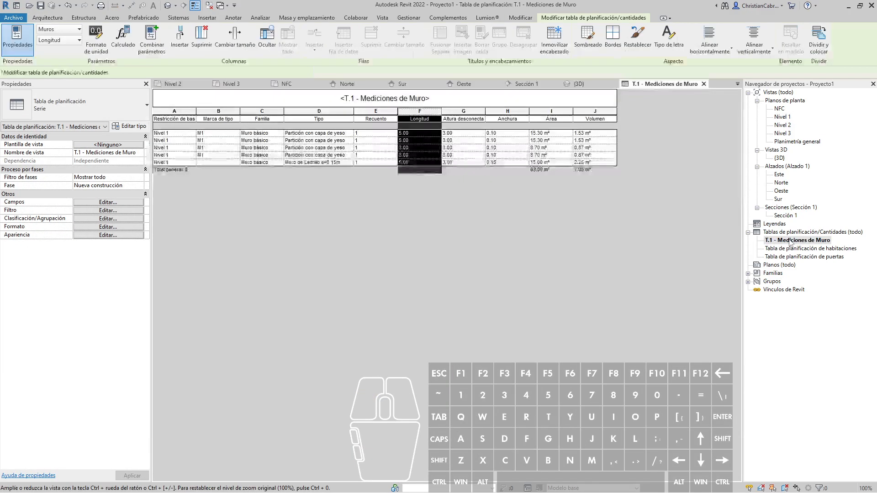
pyautogui.press('Escape')
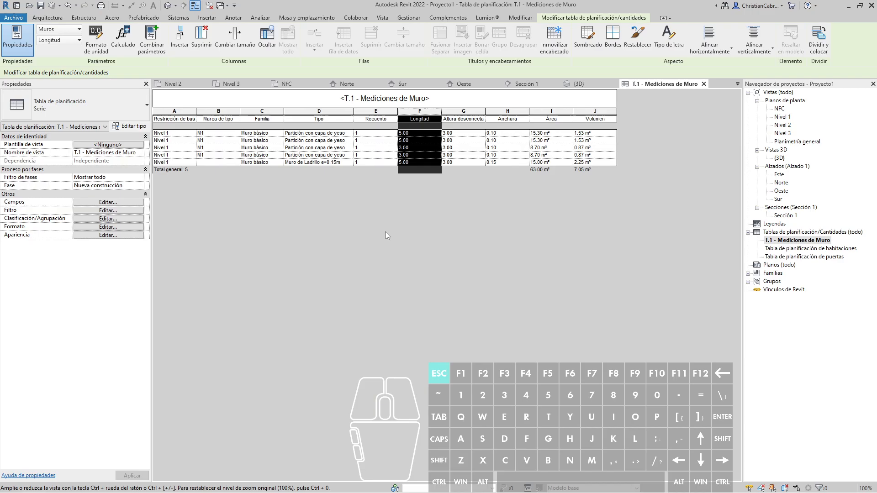
pyautogui.click(411, 162)
pyautogui.click(274, 160)
pyautogui.keyDown('ctrl'); pyautogui.moveTo(250, 140); pyautogui.dragTo(398, 164); pyautogui.keyUp('ctrl')
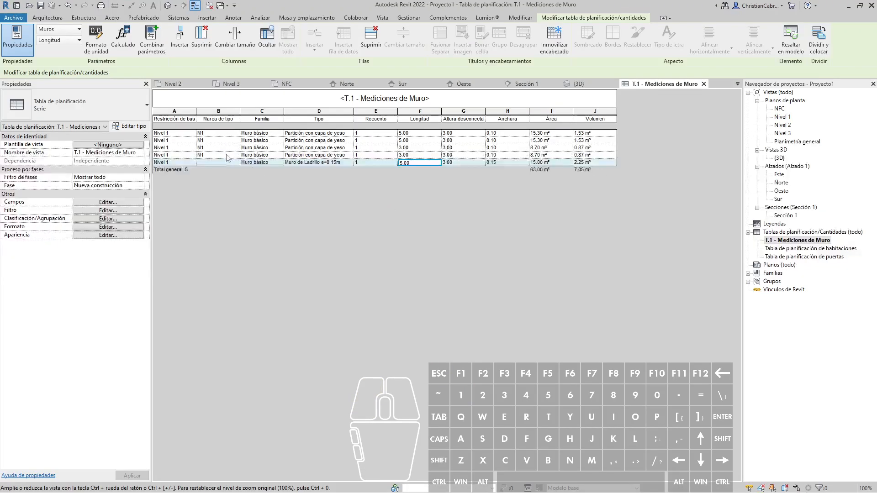
# Set the type mark of the Muro de Ladrillo e=0.15m wall to M2 and apply it to all elements of that type
pyautogui.click(137, 153)
pyautogui.write('M2')
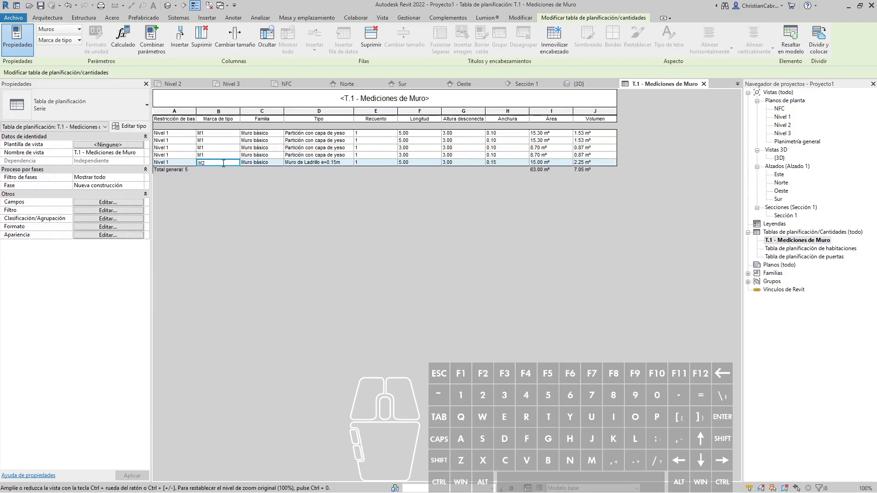
pyautogui.press('Return')
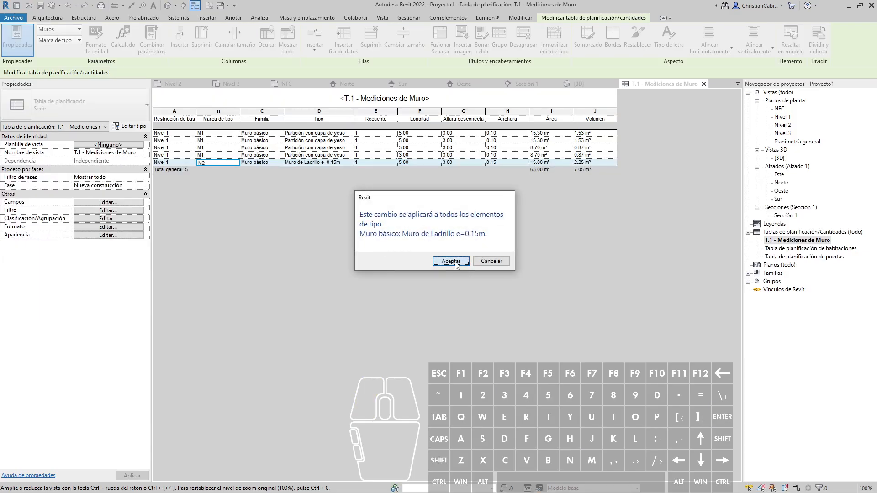
pyautogui.click(459, 262)
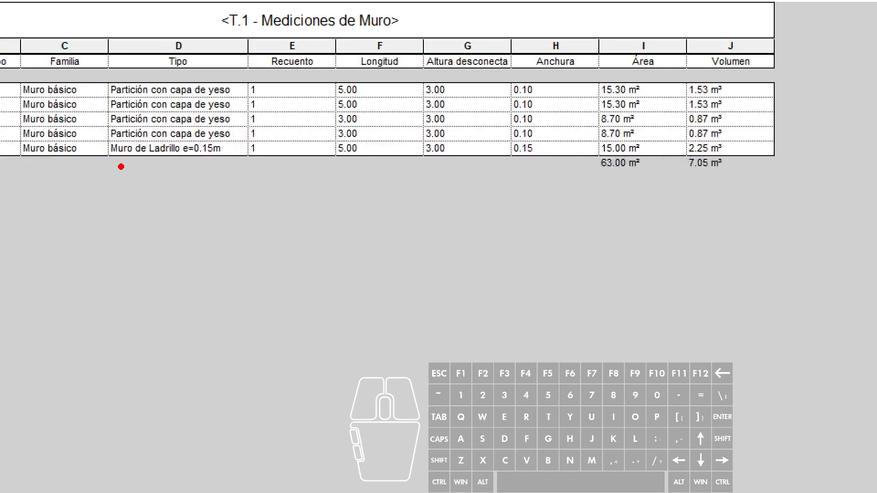
pyautogui.keyDown('ctrl'); pyautogui.moveTo(101, 136); pyautogui.dragTo(252, 161); pyautogui.keyUp('ctrl')
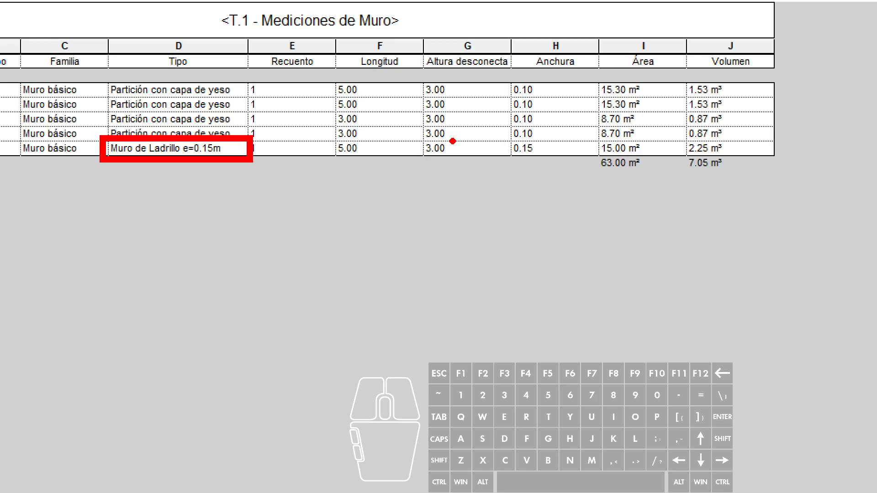
pyautogui.press('Escape')
pyautogui.hotkey('ctrl', '1')
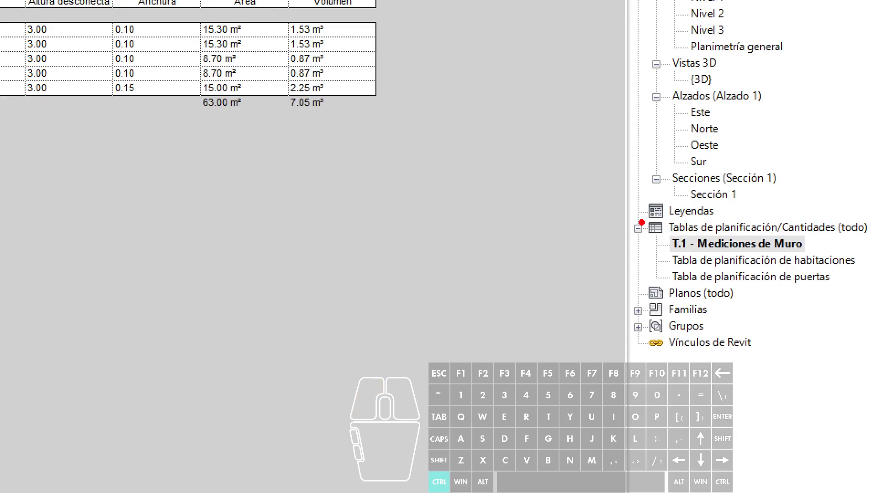
pyautogui.keyDown('ctrl'); pyautogui.moveTo(652, 216); pyautogui.dragTo(836, 253); pyautogui.keyUp('ctrl')
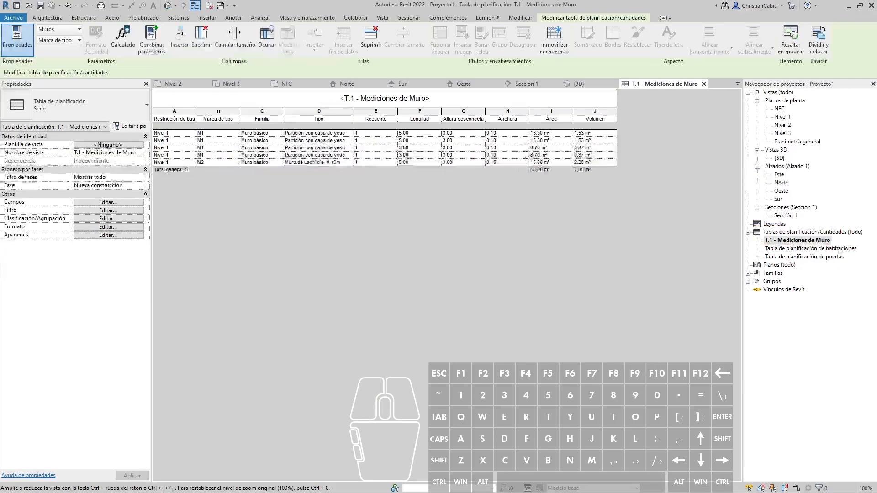
# Start a new material takeoff and choose Muros as its category
pyautogui.click(382, 18)
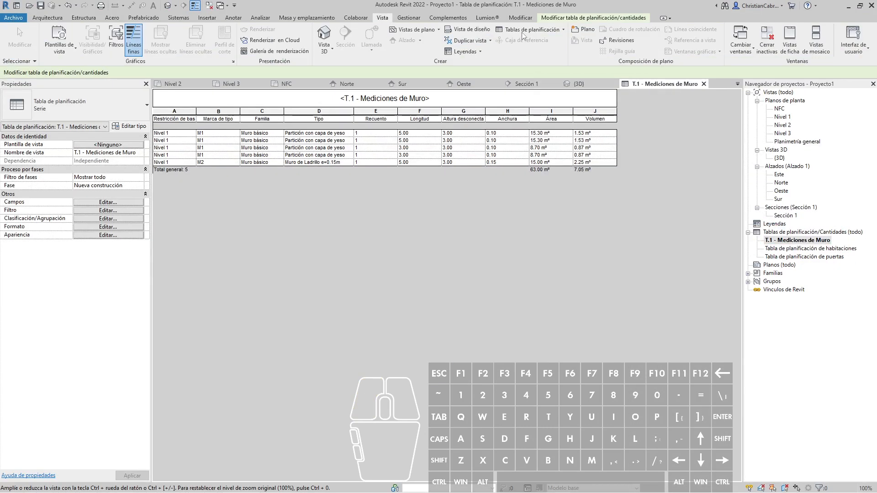
pyautogui.click(530, 30)
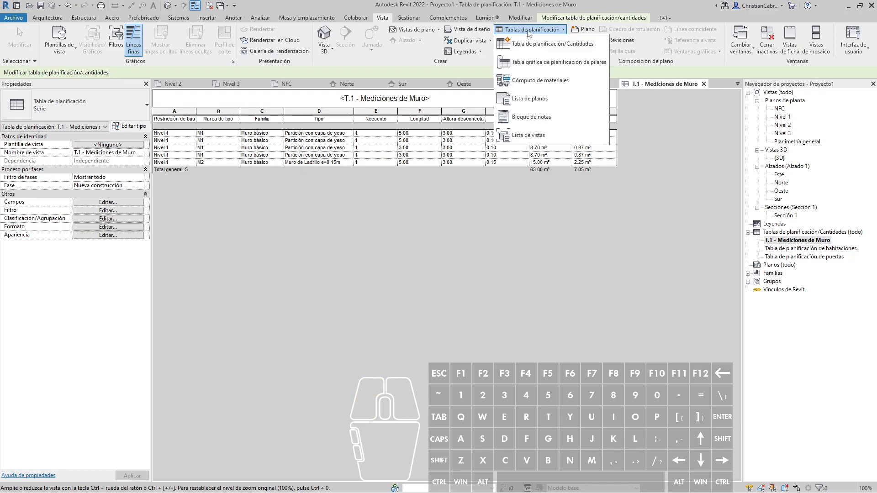
pyautogui.click(541, 80)
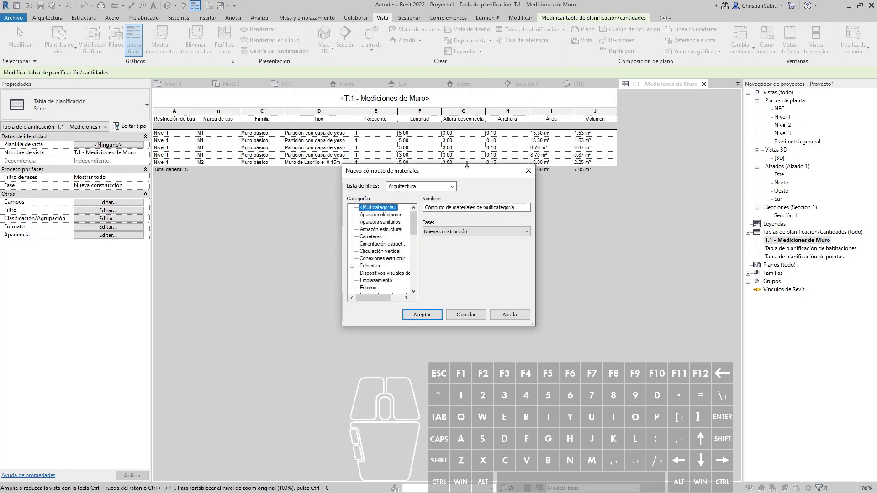
pyautogui.moveTo(466, 170); pyautogui.dragTo(225, 98)
pyautogui.moveTo(294, 253); pyautogui.dragTo(458, 446)
pyautogui.click(126, 319)
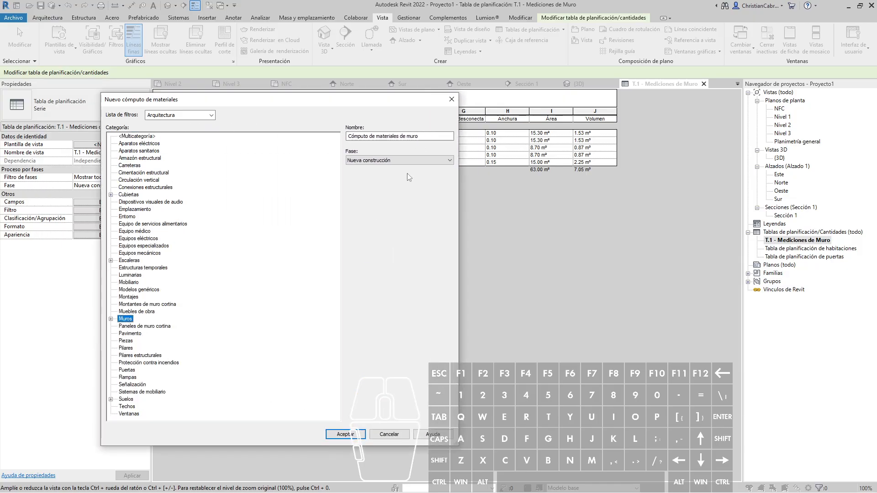
# Name the material takeoff T.2 - Materiales de Muros and accept it
pyautogui.tripleClick(424, 136)
pyautogui.write('T.')
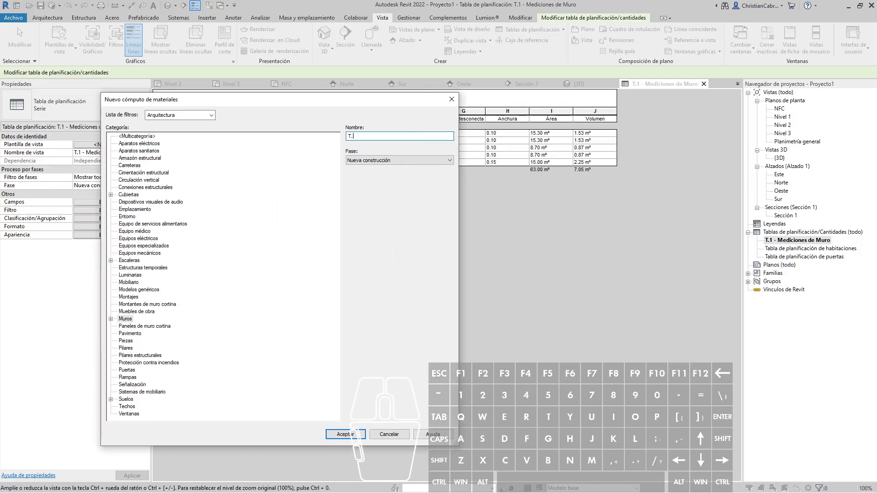
pyautogui.write('2 - M')
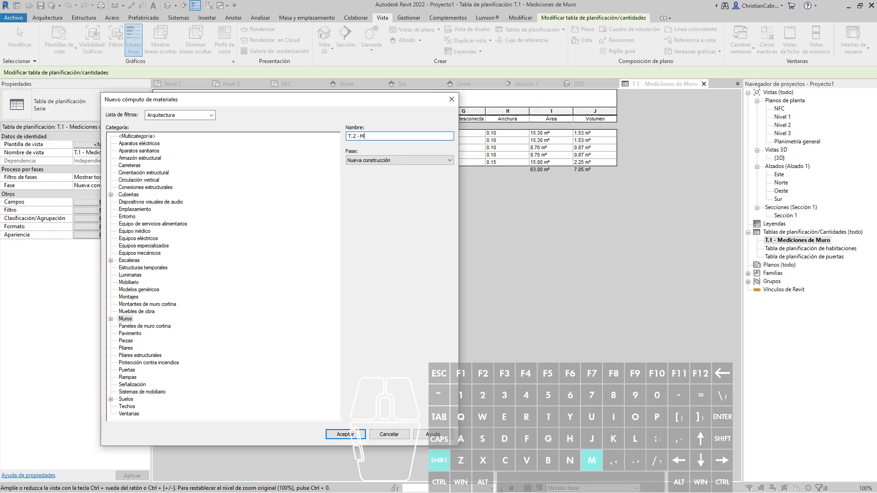
pyautogui.write('ateriales de Muro')
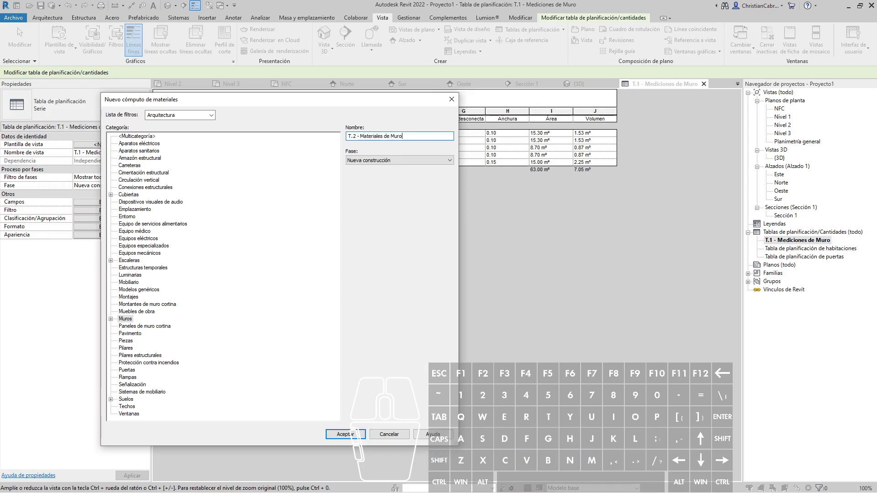
pyautogui.press('Return')
# Add the fields Material: Nombre, Material: Área and Material: Volumen to the takeoff, in that order
pyautogui.moveTo(366, 121); pyautogui.dragTo(102, 89)
pyautogui.moveTo(302, 348); pyautogui.dragTo(497, 492)
pyautogui.scroll(-9, 87, 345)
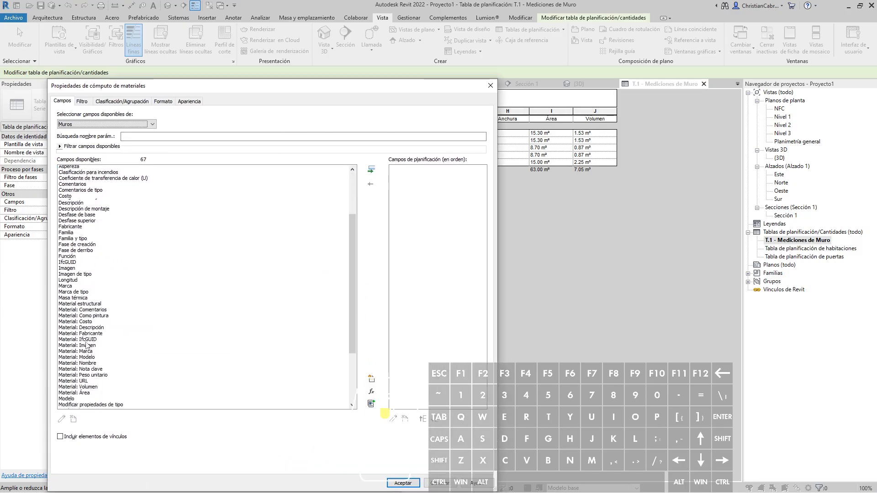
pyautogui.doubleClick(86, 252)
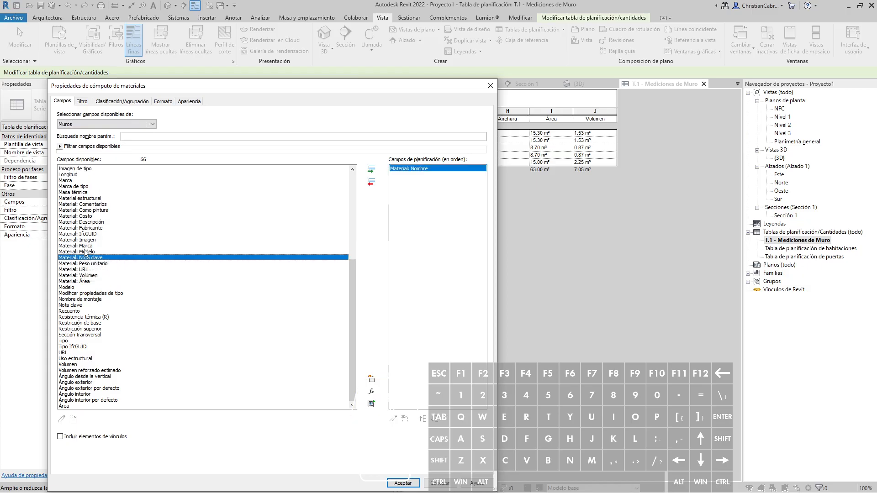
pyautogui.doubleClick(87, 281)
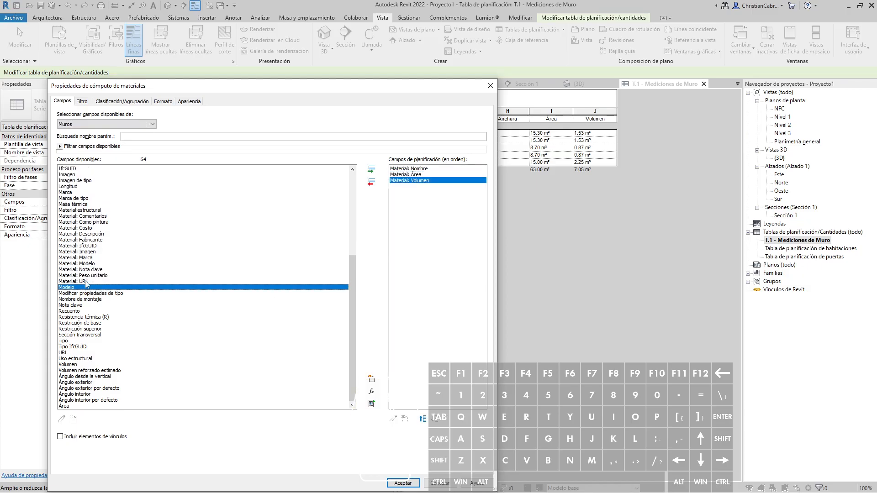
# Sort the takeoff by Material: Nombre in ascending order and enable grand totals with title, count and totals
pyautogui.click(141, 103)
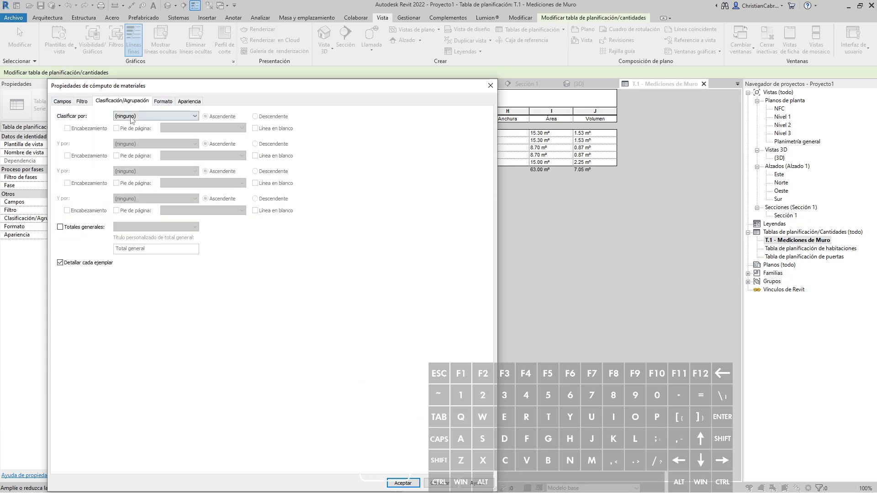
pyautogui.click(133, 117)
pyautogui.click(134, 130)
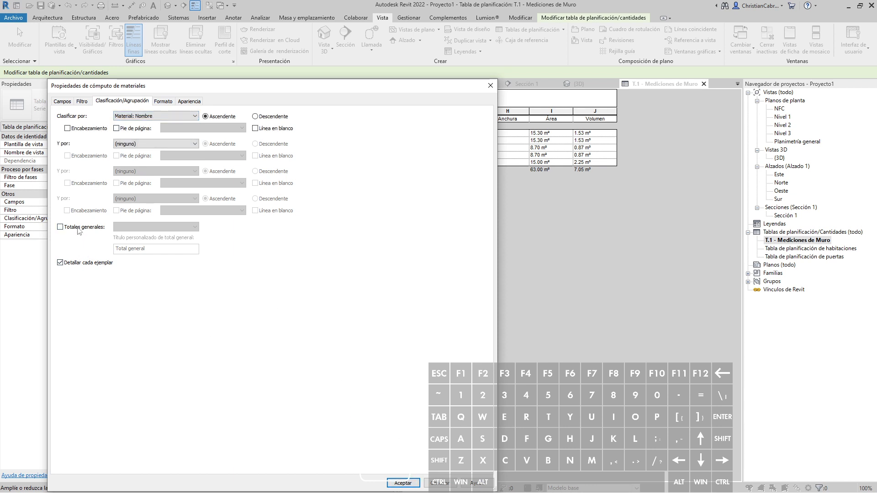
pyautogui.click(78, 228)
# Set Material: Área and Material: Volumen to Calcular totales and accept the takeoff properties
pyautogui.click(163, 101)
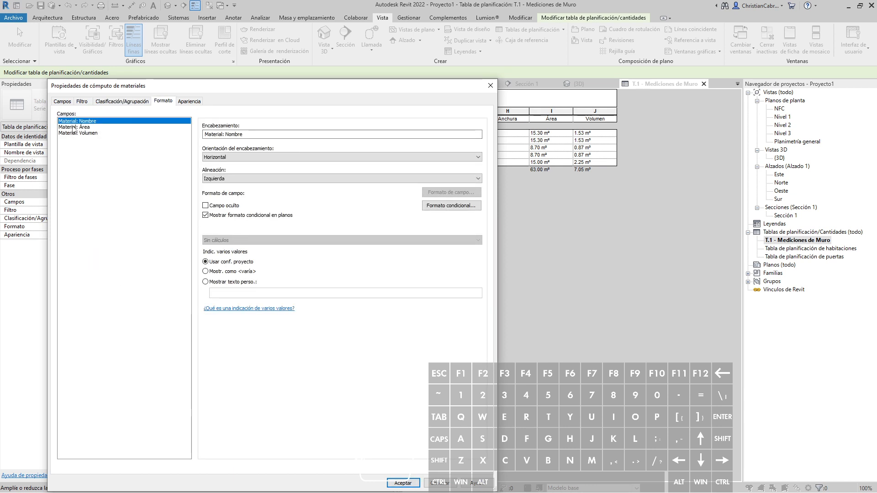
pyautogui.click(73, 127)
pyautogui.click(232, 242)
pyautogui.click(228, 254)
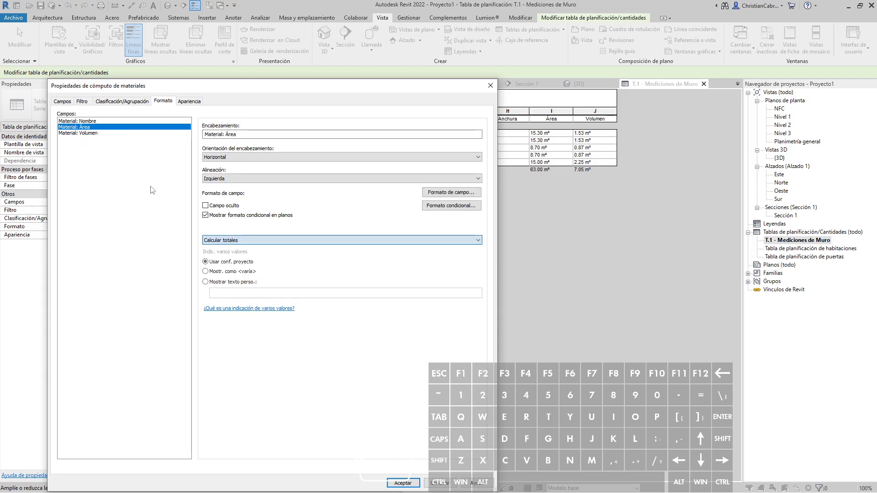
pyautogui.click(87, 133)
pyautogui.click(232, 240)
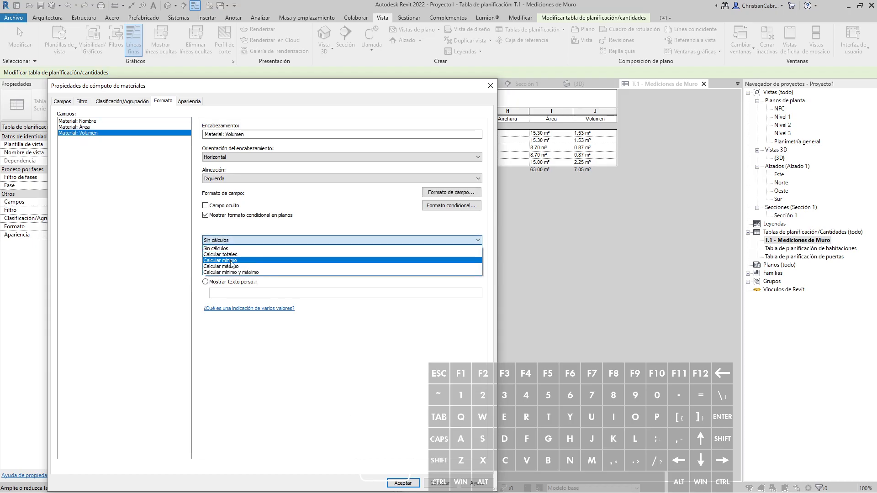
pyautogui.click(231, 254)
pyautogui.click(122, 101)
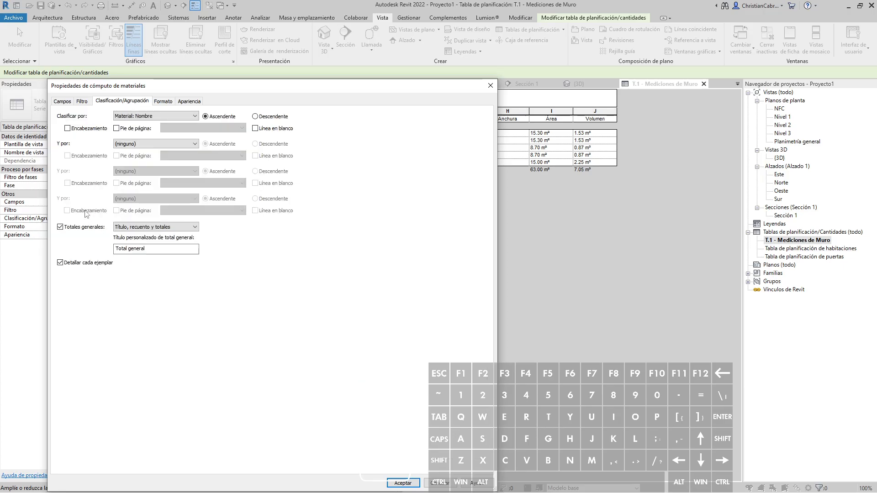
pyautogui.click(402, 483)
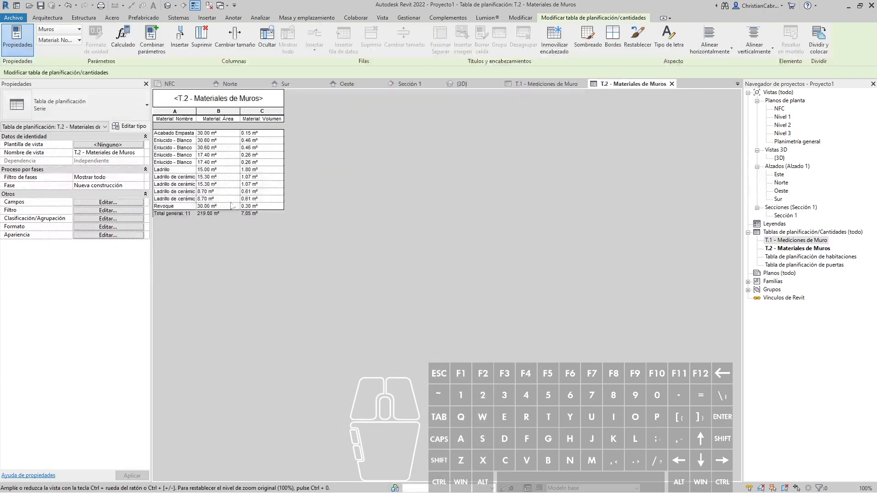
# Widen the Material: Nombre column of the takeoff until the full material names fit
pyautogui.moveTo(196, 111); pyautogui.dragTo(235, 111)
pyautogui.hotkey('ctrl', '1')
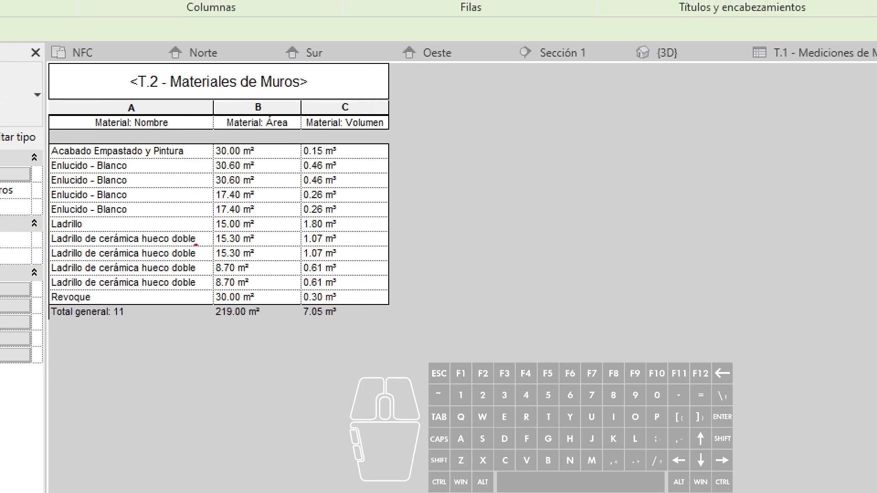
pyautogui.press('Escape')
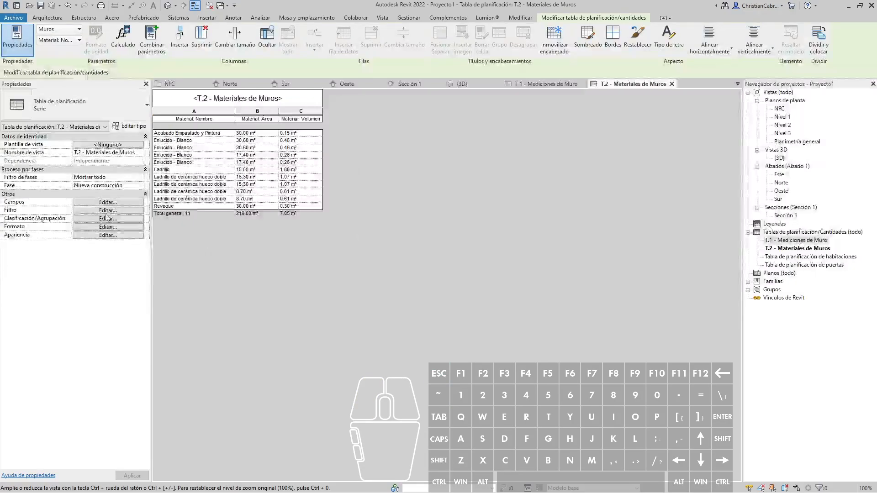
# Add a footer with title, count and totals to the Material: Nombre grouping of the takeoff
pyautogui.click(107, 219)
pyautogui.click(118, 127)
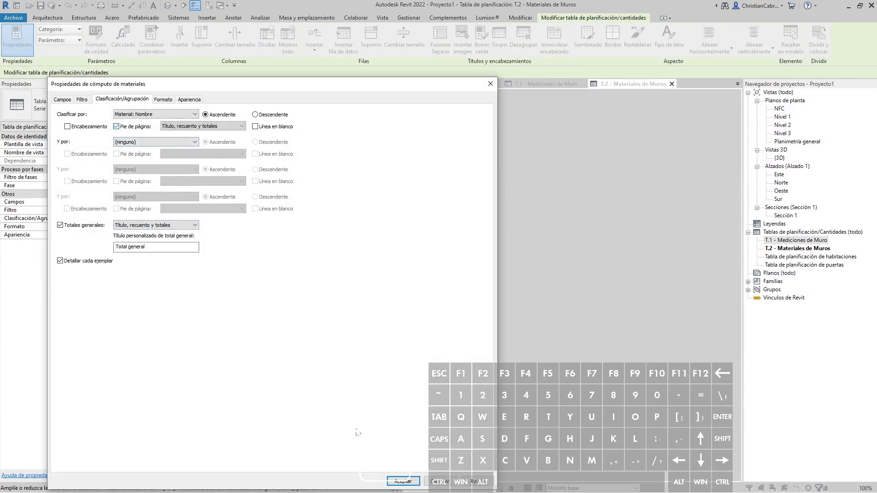
pyautogui.click(403, 481)
pyautogui.hotkey('ctrl', '1')
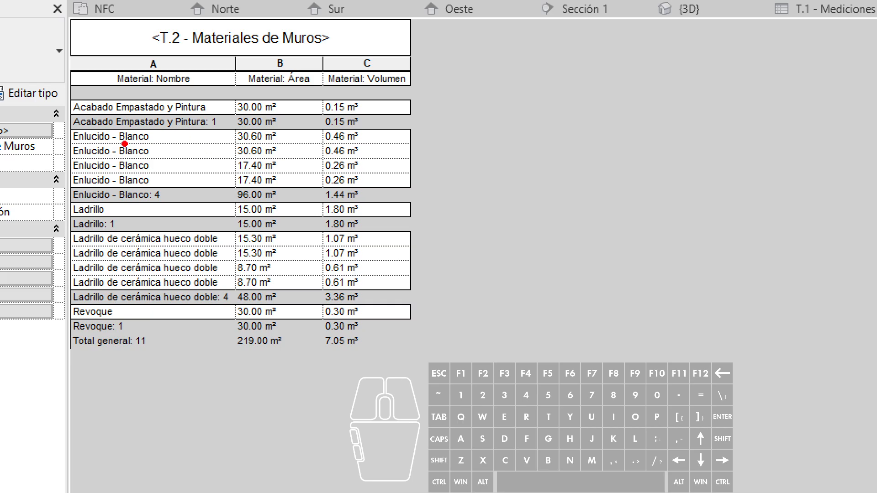
pyautogui.moveTo(167, 151); pyautogui.dragTo(190, 128)
pyautogui.moveTo(374, 104)
pyautogui.mouseDown()
pyautogui.moveTo(382, 110)
pyautogui.moveTo(405, 91)
pyautogui.mouseUp()
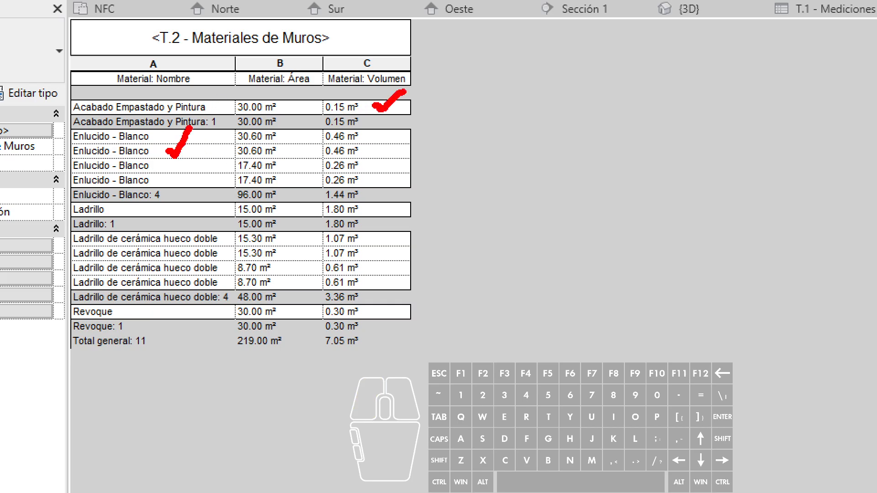
pyautogui.moveTo(121, 206)
pyautogui.mouseDown()
pyautogui.moveTo(133, 212)
pyautogui.moveTo(152, 189)
pyautogui.mouseUp()
pyautogui.moveTo(147, 261); pyautogui.dragTo(165, 245)
pyautogui.moveTo(142, 306)
pyautogui.mouseDown()
pyautogui.moveTo(145, 314)
pyautogui.moveTo(152, 301)
pyautogui.mouseUp()
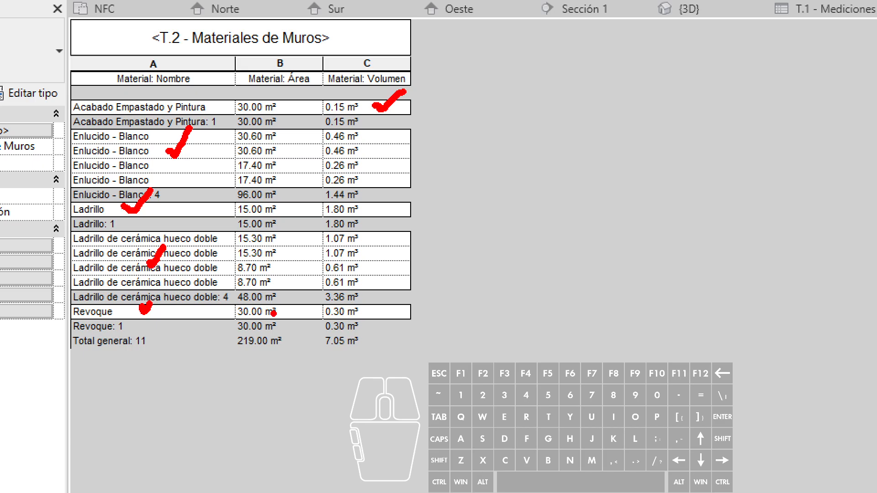
pyautogui.press('Escape')
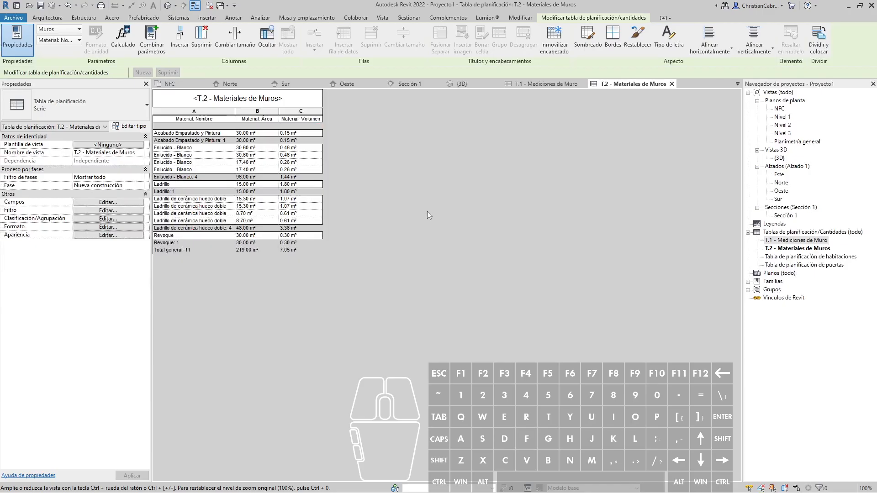
# Open the {3D} view and set its scale to 1:25 for inspecting the end of the Muro de Ladrillo e=0.15m wall
pyautogui.doubleClick(779, 158)
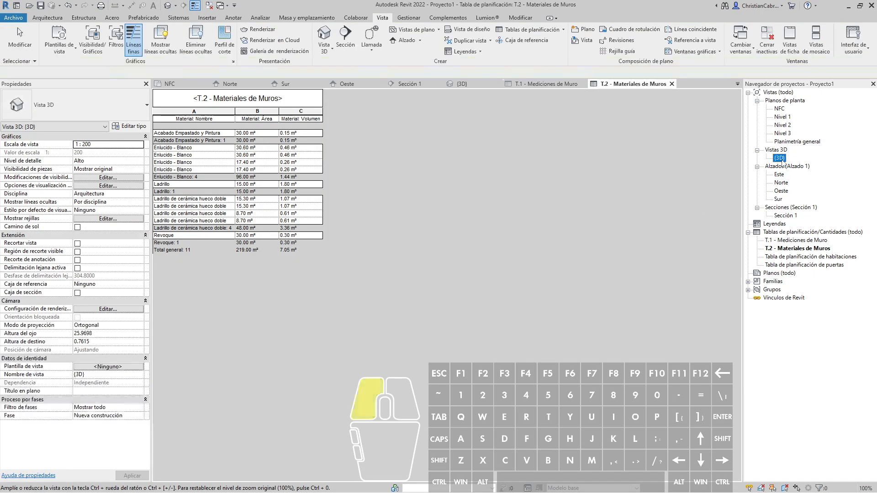
pyautogui.keyDown('shift'); pyautogui.moveTo(663, 361); pyautogui.dragTo(284, 325, button='middle'); pyautogui.keyUp('shift')
pyautogui.scroll(3, 284, 327)
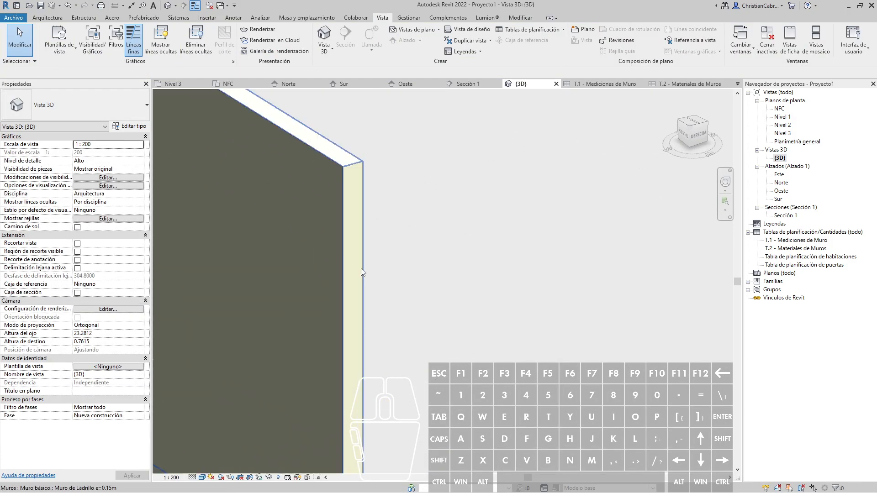
pyautogui.keyDown('shift'); pyautogui.moveTo(386, 344); pyautogui.dragTo(416, 371, button='middle'); pyautogui.keyUp('shift')
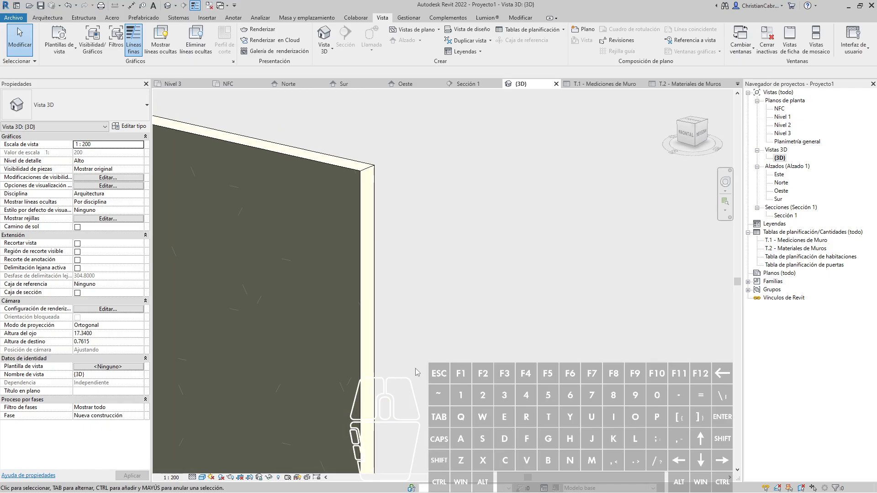
pyautogui.click(187, 477)
pyautogui.click(183, 396)
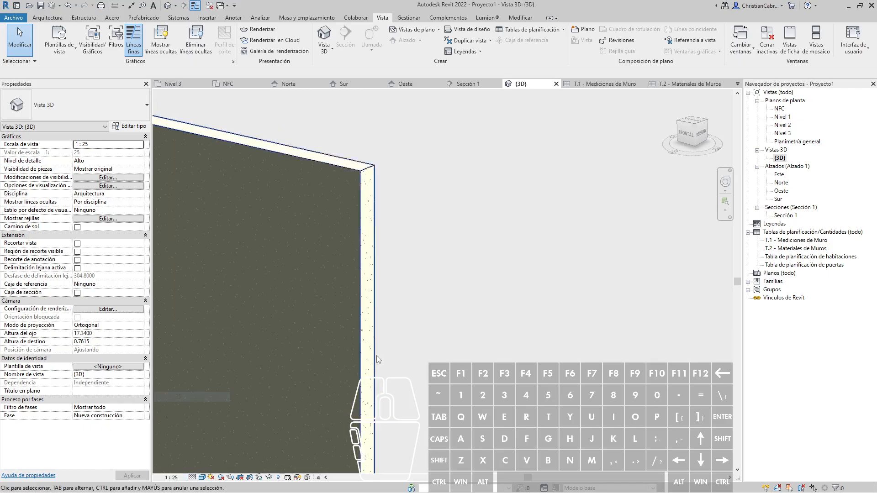
pyautogui.scroll(5, 378, 359)
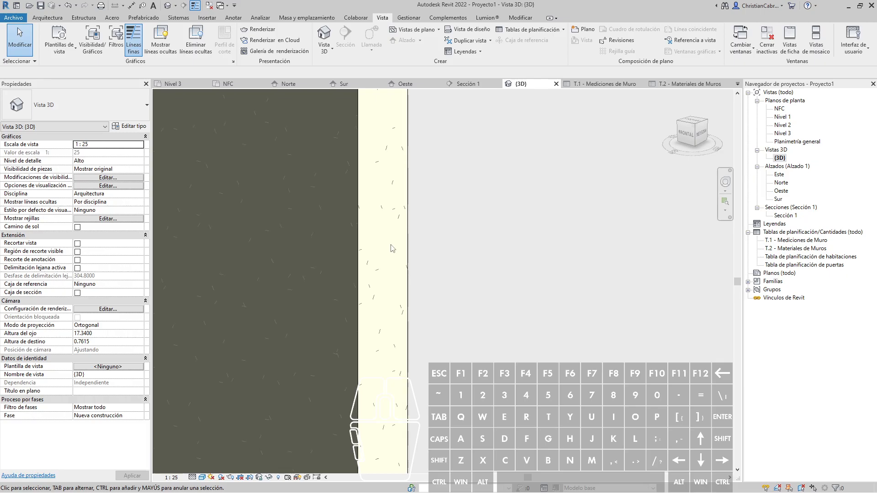
# Create parts from the layered Muro de Ladrillo e=0.15m wall in the 3D view
pyautogui.keyDown('shift'); pyautogui.moveTo(372, 242); pyautogui.dragTo(345, 326, button='middle'); pyautogui.keyUp('shift')
pyautogui.scroll(-1, 345, 319)
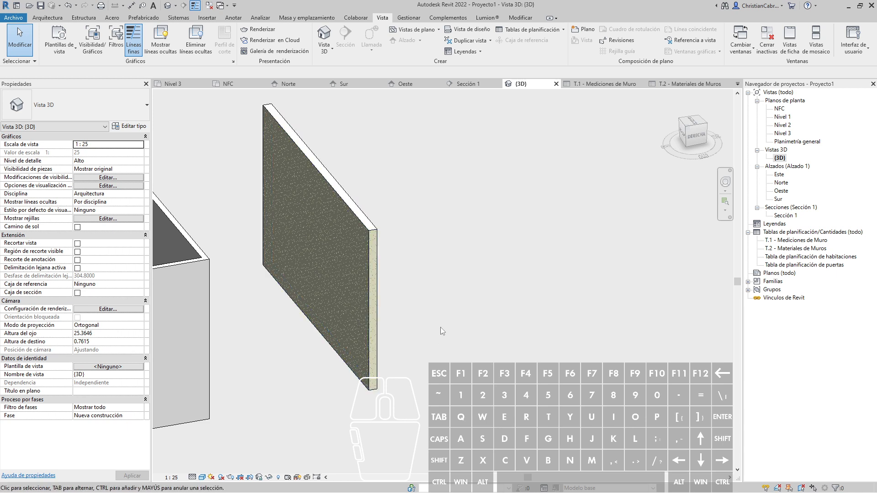
pyautogui.click(374, 242)
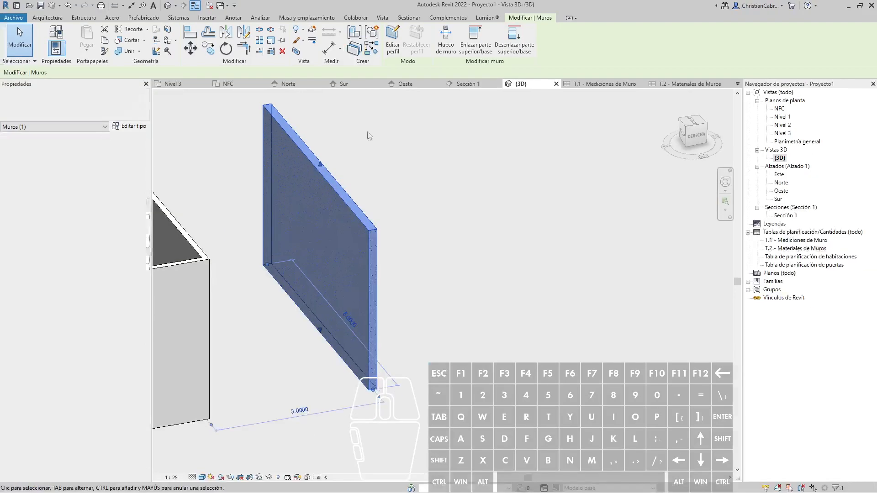
pyautogui.click(354, 49)
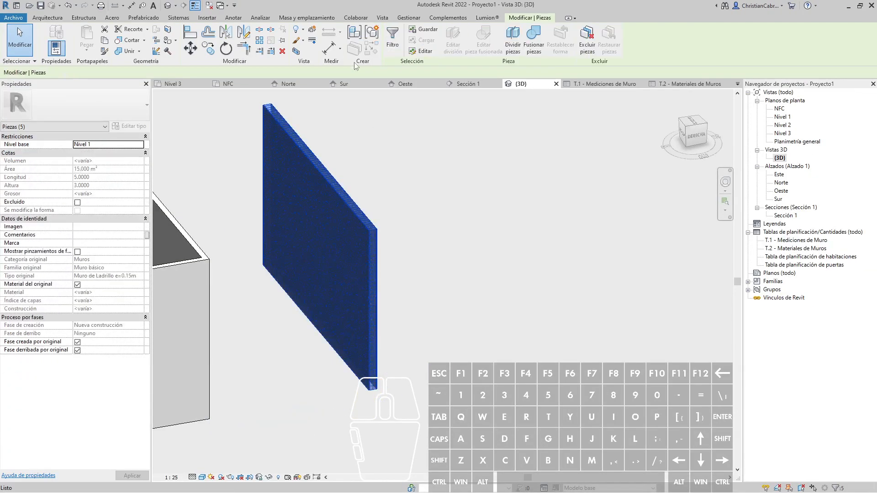
pyautogui.click(404, 198)
pyautogui.scroll(6, 400, 228)
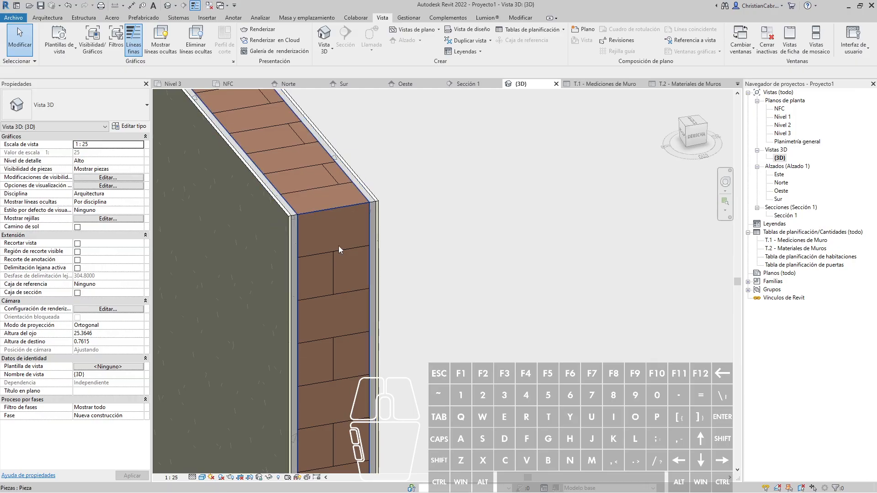
# Enable shape grips on the near-face Acabado Empastado y Pintura part and pull its end back to expose the plaster beneath
pyautogui.scroll(-5, 380, 287)
pyautogui.keyDown('shift'); pyautogui.moveTo(380, 287); pyautogui.dragTo(398, 273, button='middle'); pyautogui.keyUp('shift')
pyautogui.scroll(3, 399, 273)
pyautogui.click(382, 289)
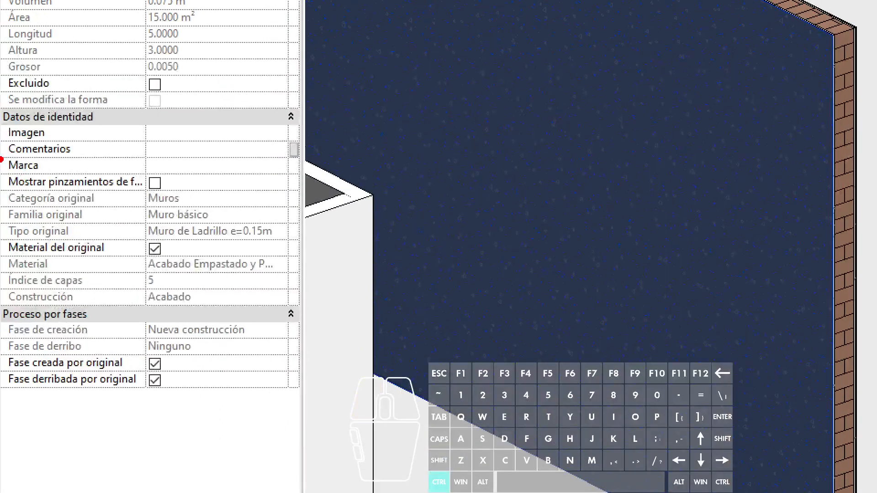
pyautogui.keyDown('ctrl'); pyautogui.moveTo(1, 159); pyautogui.dragTo(195, 202); pyautogui.keyUp('ctrl')
pyautogui.press('Escape')
pyautogui.click(77, 251)
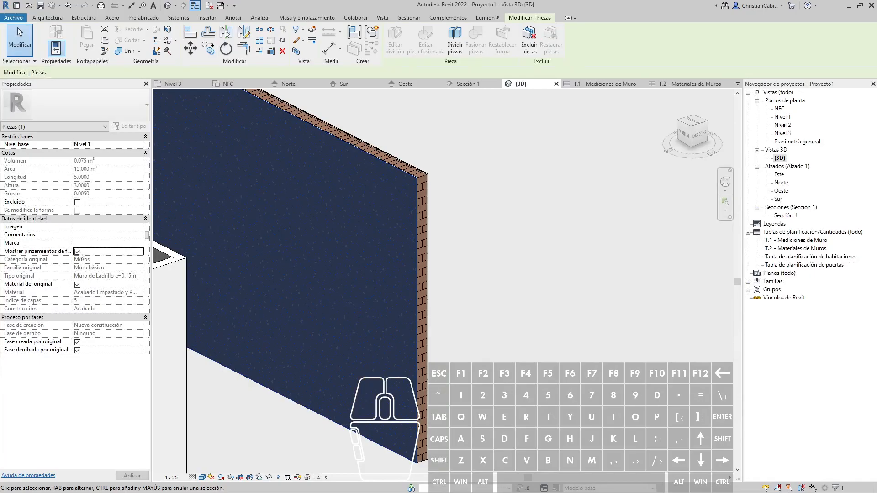
pyautogui.moveTo(395, 315); pyautogui.dragTo(314, 315)
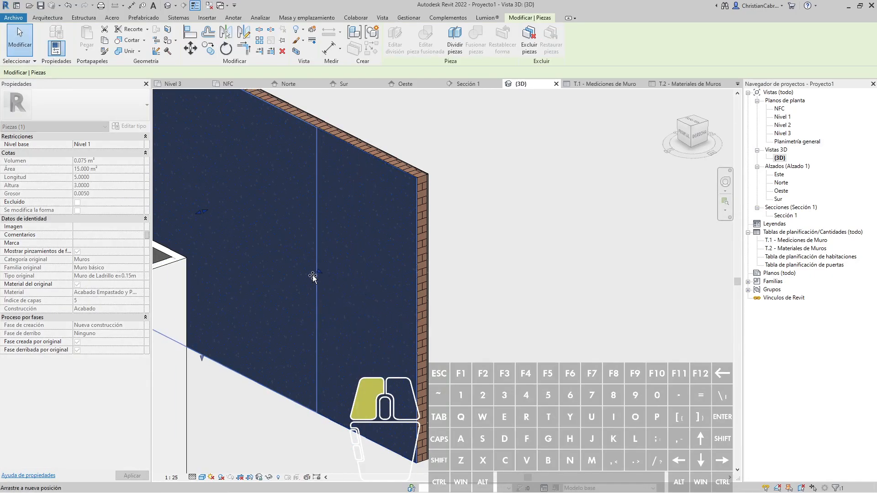
pyautogui.click(505, 352)
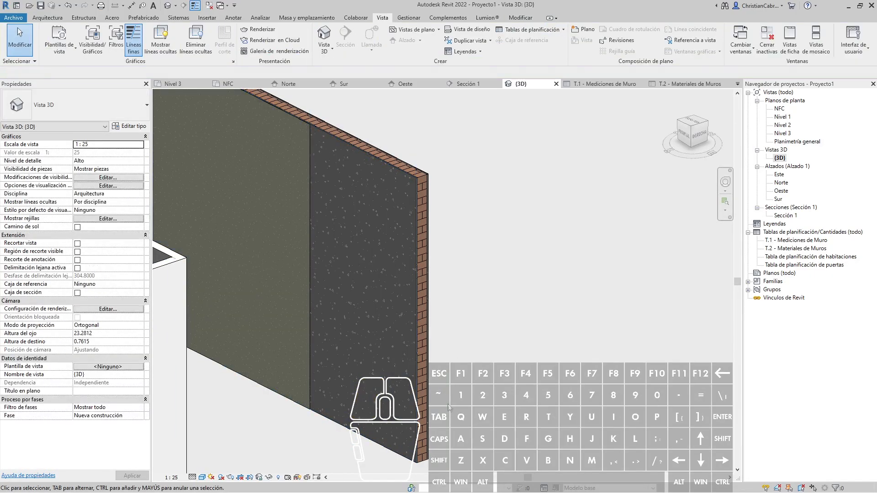
# Enable shape grips on the exposed near-side Revoque part and pull its end back to uncover a strip of the brick core
pyautogui.click(402, 341)
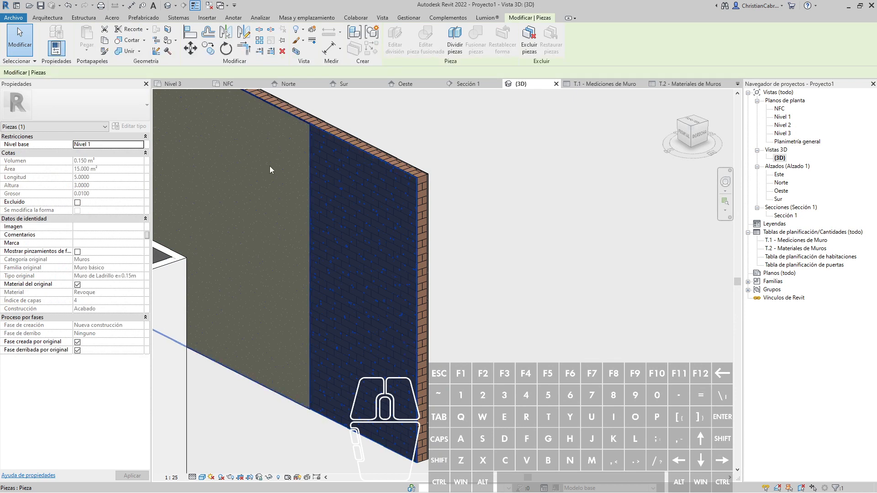
pyautogui.click(77, 252)
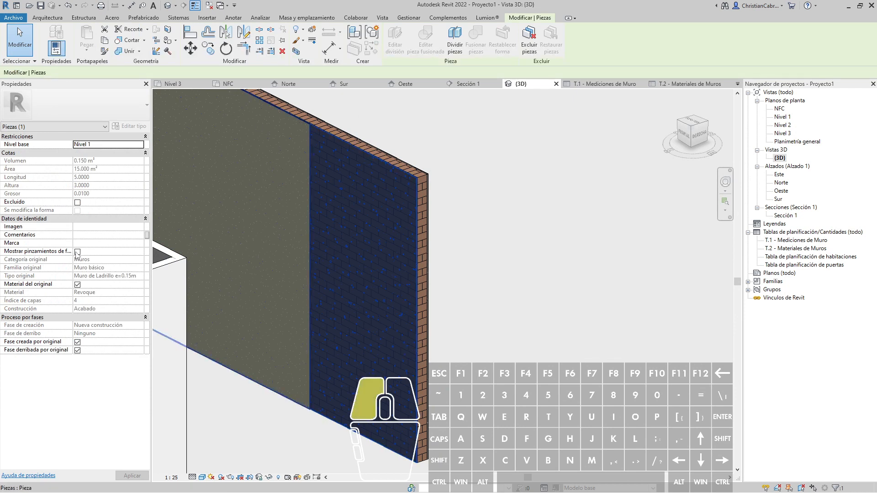
pyautogui.moveTo(413, 313); pyautogui.dragTo(336, 292)
pyautogui.click(503, 323)
# Enable shape grips on the Ladrillo core part and shorten it to about 4.14 m from the wall end
pyautogui.click(406, 294)
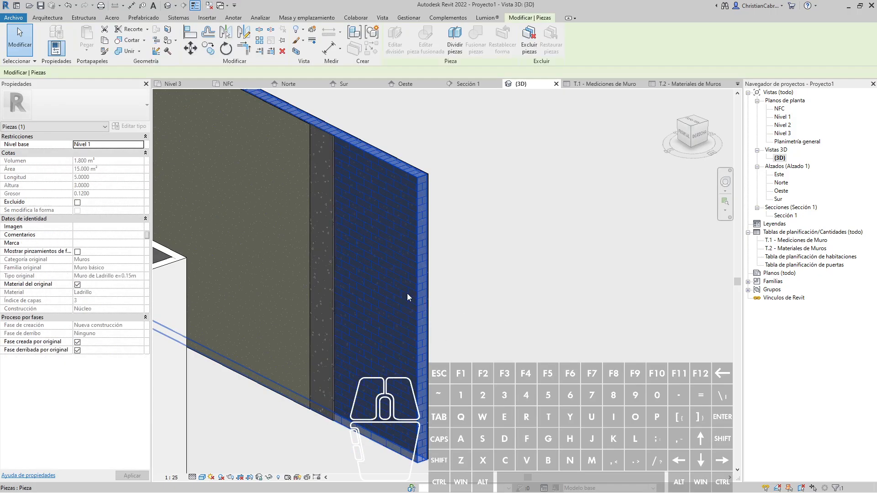
pyautogui.click(77, 252)
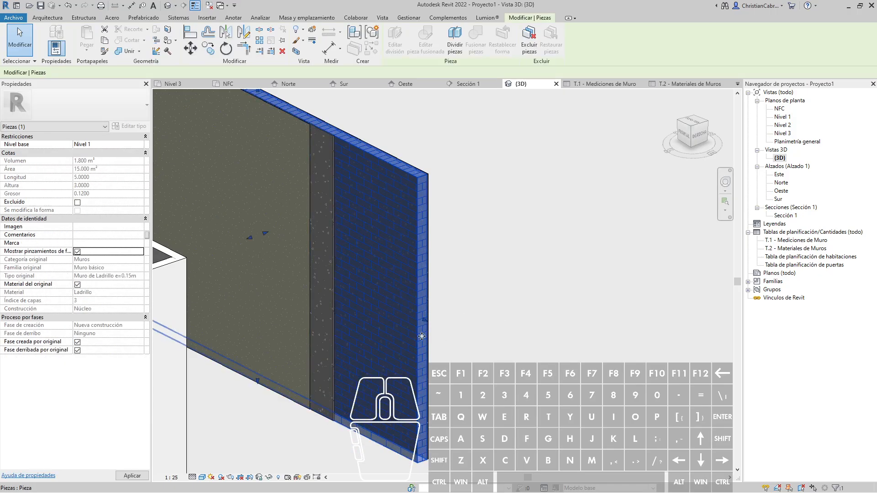
pyautogui.moveTo(412, 313); pyautogui.dragTo(364, 239)
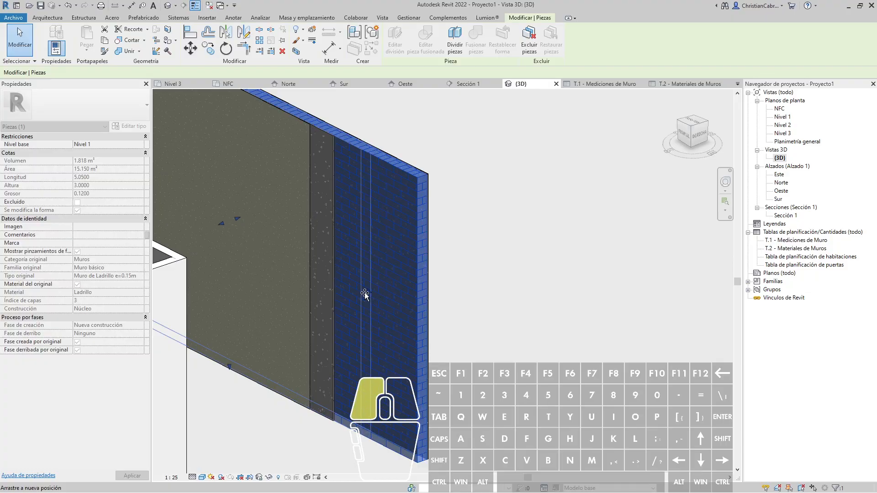
# Enable shape grips on the far-side Revoque part and pull its end back to expose the last finish layer
pyautogui.click(417, 328)
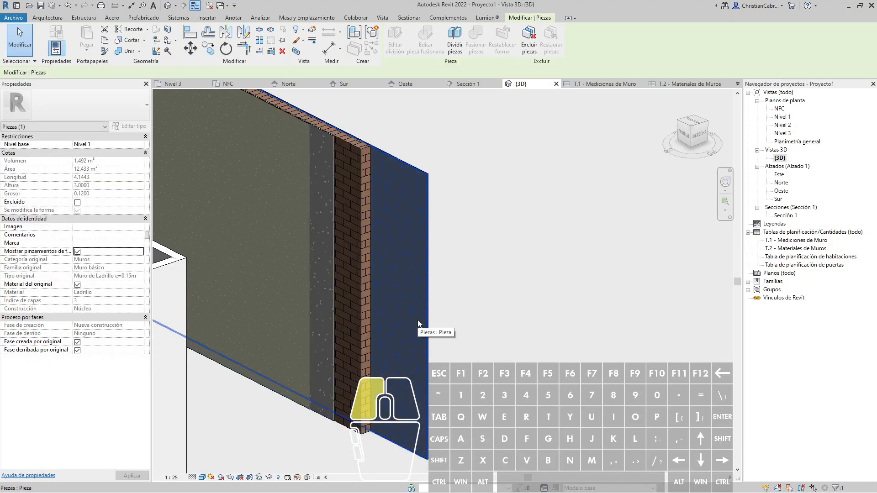
pyautogui.click(80, 252)
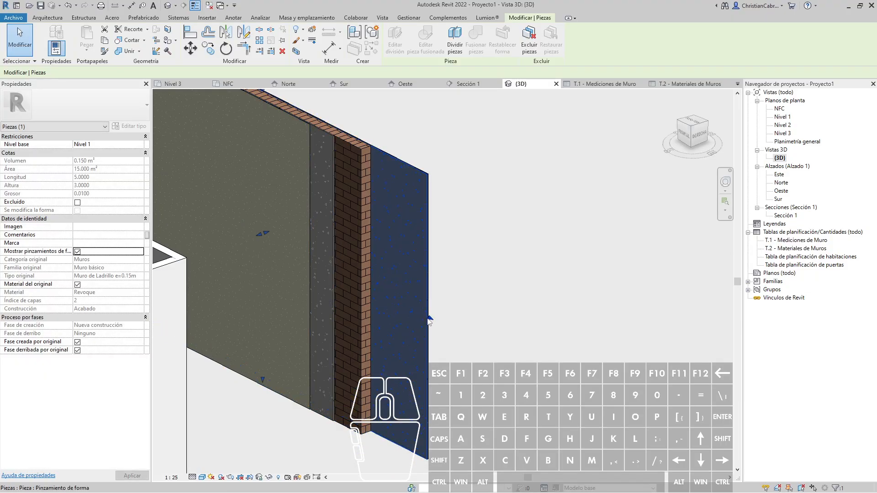
pyautogui.moveTo(427, 321); pyautogui.dragTo(398, 304)
pyautogui.click(524, 315)
# Set the 3D view scale to 1:10 and its visual style to Línea oculta
pyautogui.scroll(3, 447, 210)
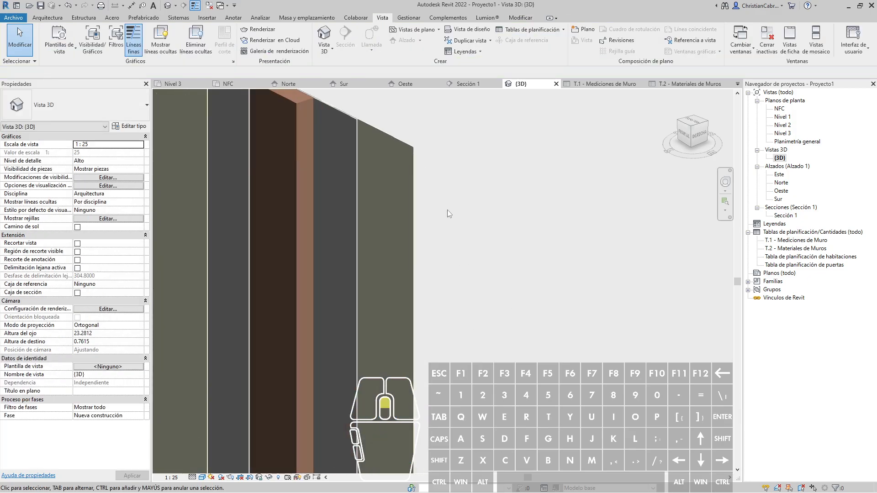
pyautogui.moveTo(466, 223); pyautogui.dragTo(519, 303, button='middle')
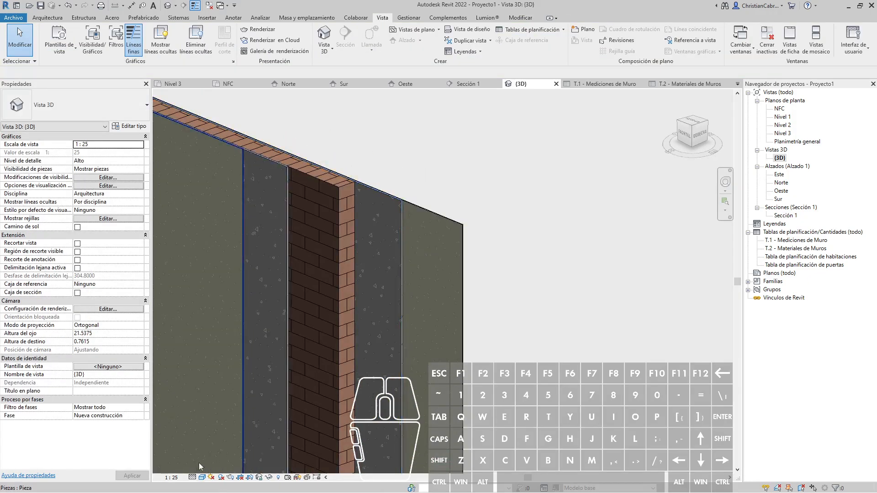
pyautogui.click(171, 479)
pyautogui.click(187, 374)
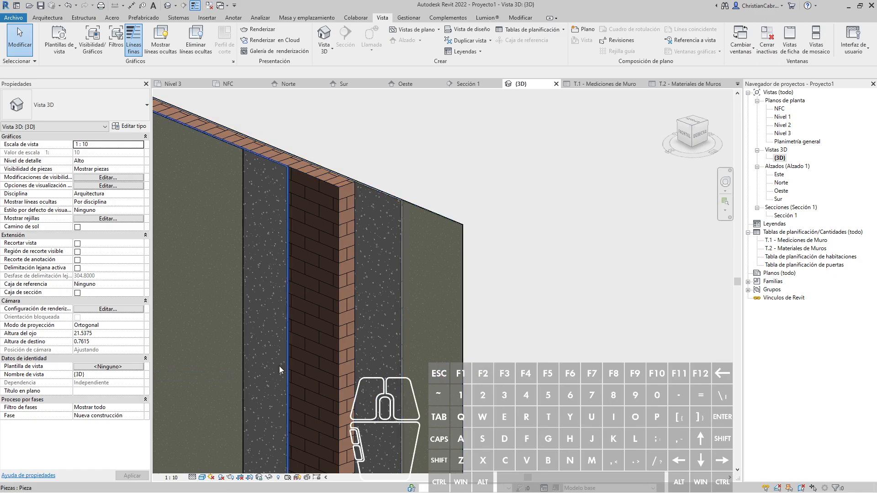
pyautogui.click(202, 478)
pyautogui.click(214, 440)
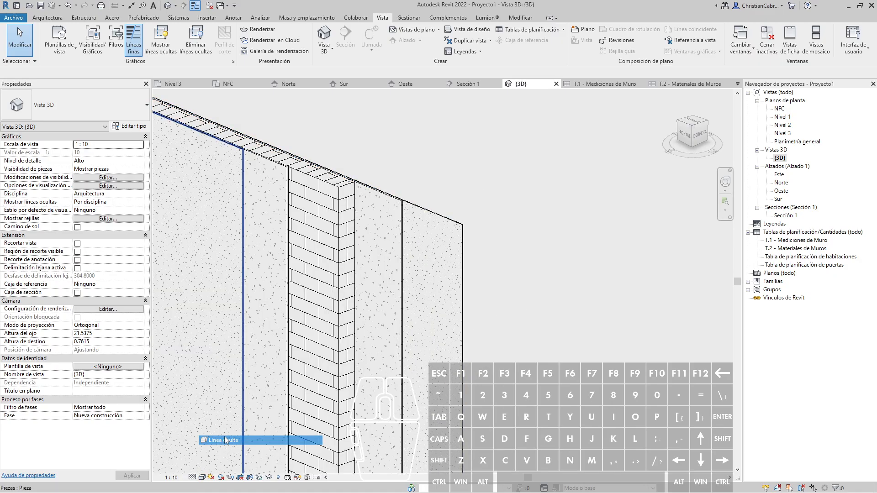
# In the graphic display options, enable line anti-aliasing, cast shadows and ambient shadows, adjust the Sombras intensity under Iluminación, and accept
pyautogui.scroll(-1, 508, 186)
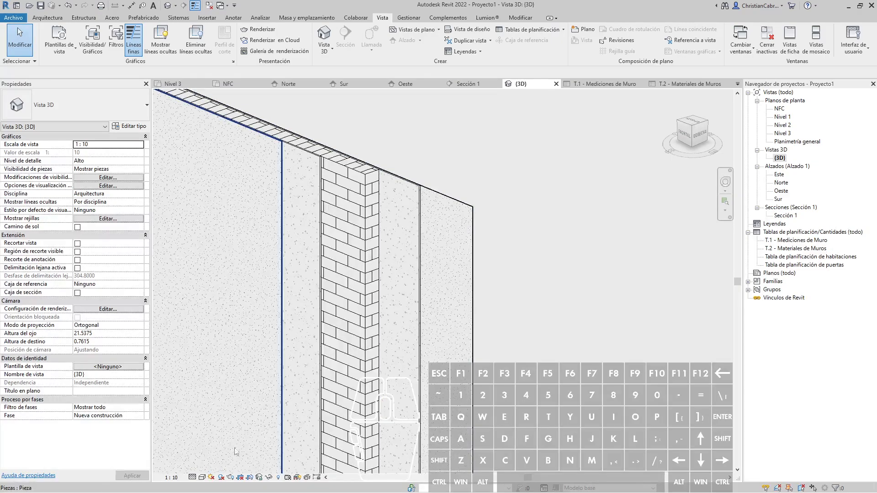
pyautogui.click(201, 477)
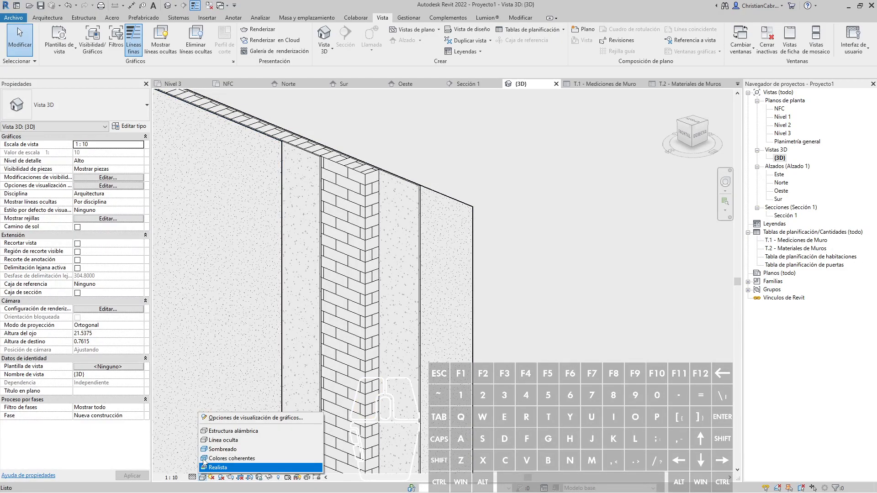
pyautogui.click(219, 419)
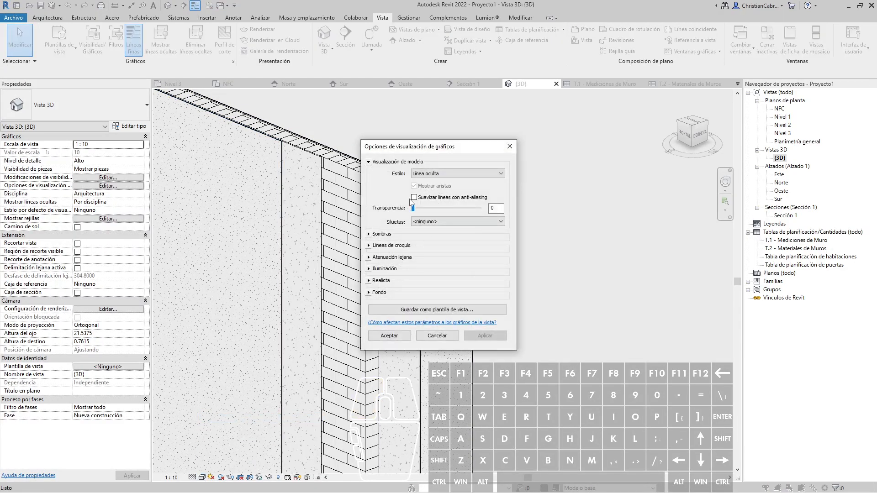
pyautogui.click(370, 234)
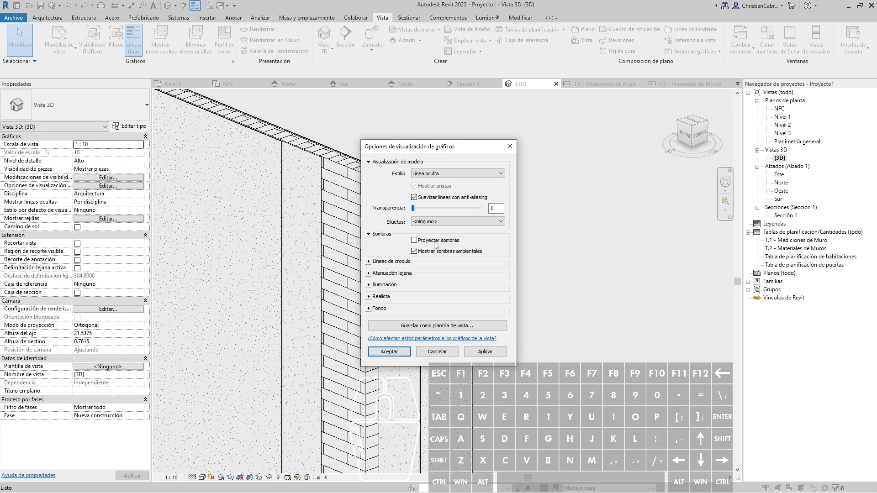
pyautogui.click(369, 284)
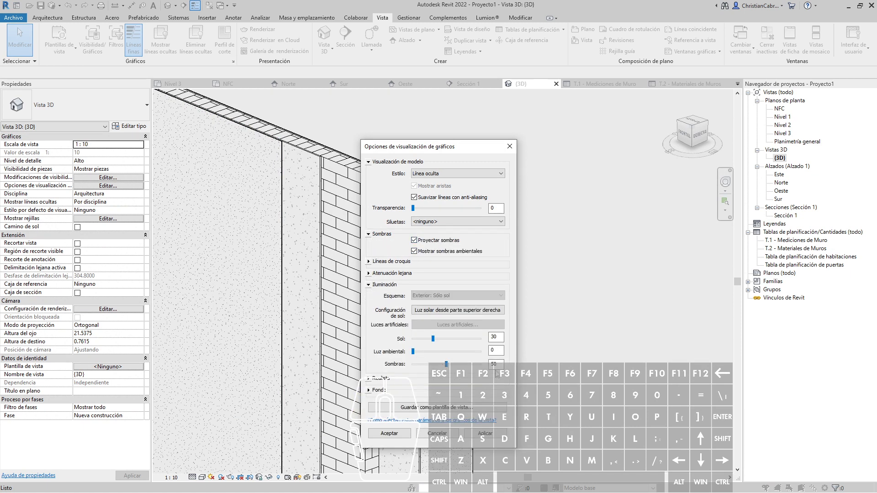
pyautogui.moveTo(498, 364); pyautogui.dragTo(481, 361)
pyautogui.click(370, 433)
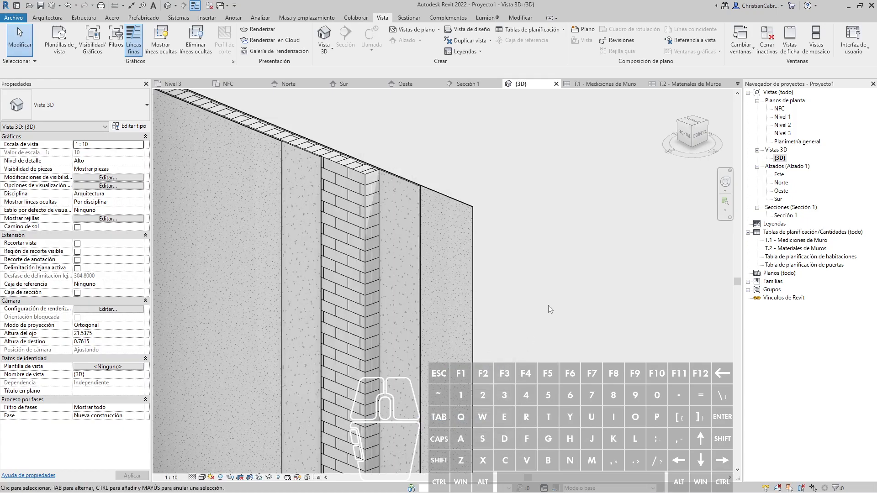
pyautogui.keyDown('shift'); pyautogui.moveTo(553, 260); pyautogui.dragTo(520, 219, button='middle'); pyautogui.keyUp('shift')
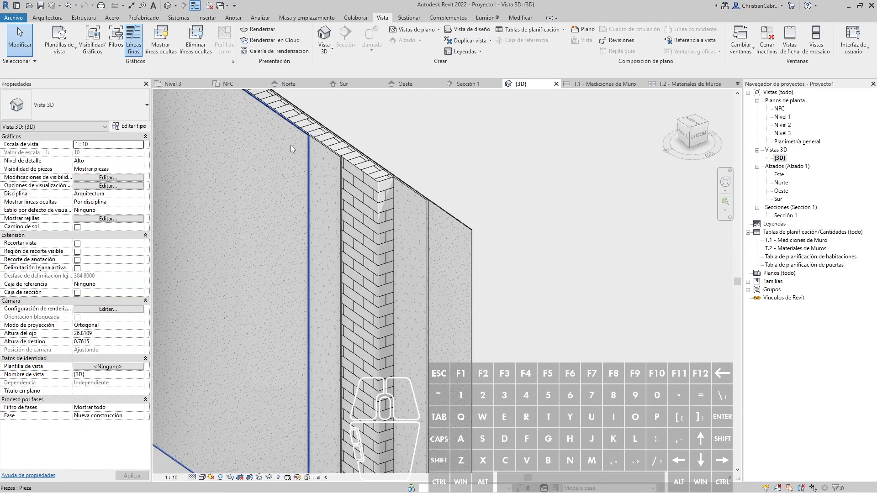
# Open the T.2 - Materiales de Muros takeoff and check the areas and volumes of the wall's layer materials
pyautogui.doubleClick(795, 249)
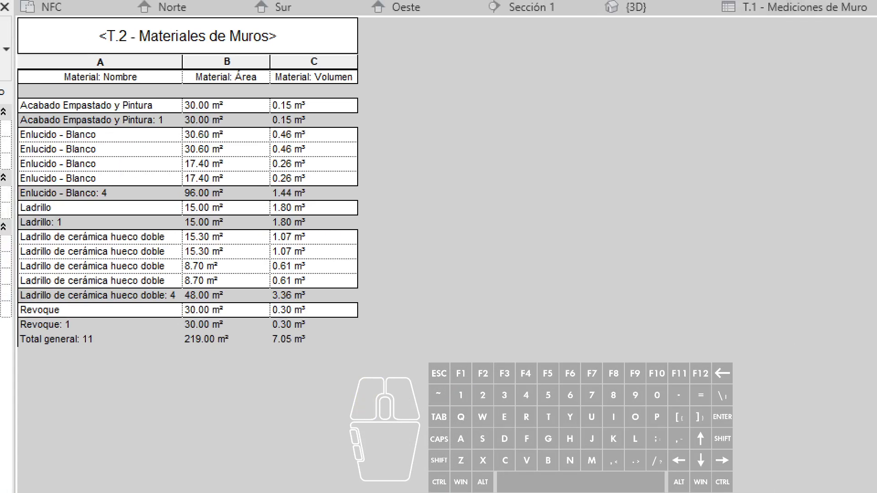
pyautogui.keyDown('ctrl'); pyautogui.moveTo(175, 297); pyautogui.dragTo(337, 364); pyautogui.keyUp('ctrl')
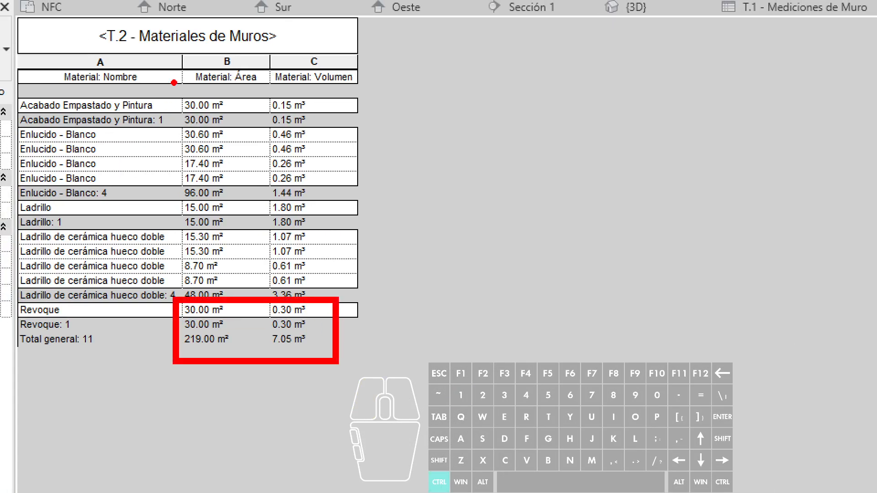
pyautogui.keyDown('ctrl'); pyautogui.moveTo(178, 82); pyautogui.dragTo(332, 130); pyautogui.keyUp('ctrl')
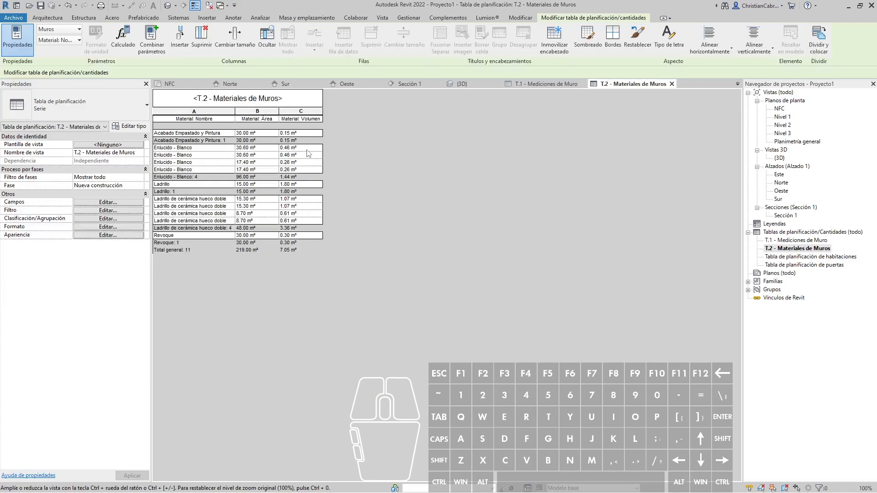
# Return to the {3D} view and select the brick core part to check that it is a Piezas element
pyautogui.doubleClick(779, 158)
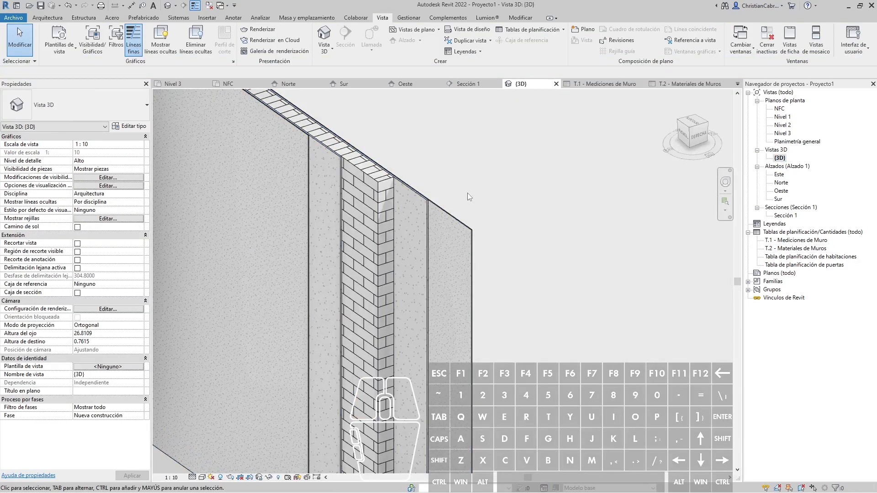
pyautogui.click(365, 197)
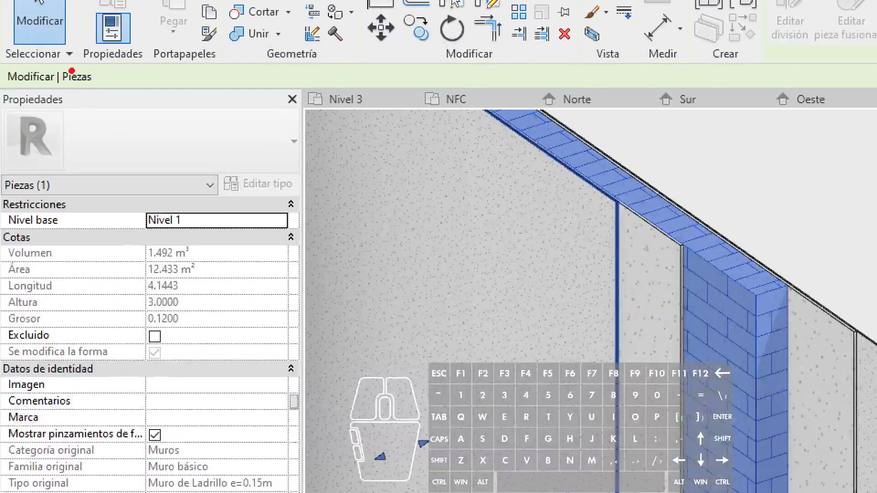
pyautogui.keyDown('ctrl'); pyautogui.moveTo(47, 54); pyautogui.dragTo(104, 93); pyautogui.keyUp('ctrl')
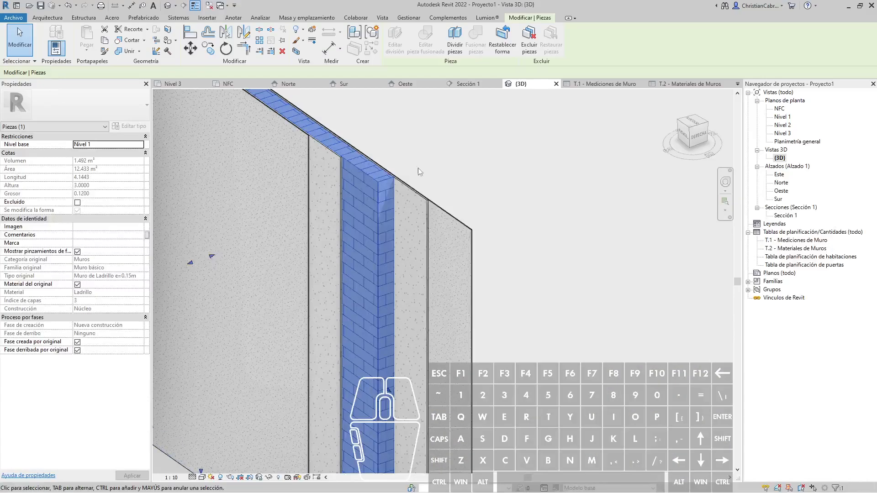
pyautogui.press('Escape')
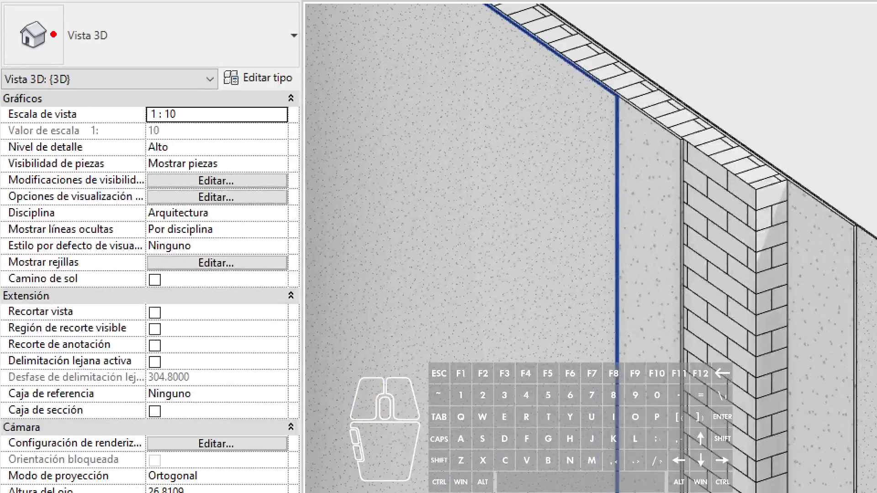
# Switch the 3D view's Visibilidad de piezas to Mostrar original and back to Mostrar piezas to compare the undivided wall with its parts
pyautogui.keyDown('ctrl'); pyautogui.moveTo(27, 93); pyautogui.dragTo(63, 112); pyautogui.keyUp('ctrl')
pyautogui.moveTo(1, 146)
pyautogui.keyDown('ctrl'); pyautogui.mouseDown()
pyautogui.moveTo(23, 157)
pyautogui.moveTo(311, 185)
pyautogui.mouseUp(); pyautogui.keyUp('ctrl')
pyautogui.press('Escape')
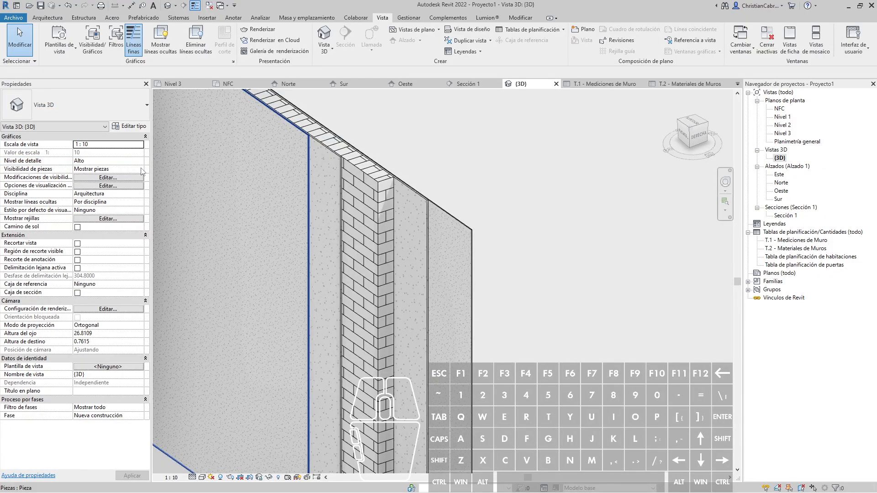
pyautogui.click(140, 169)
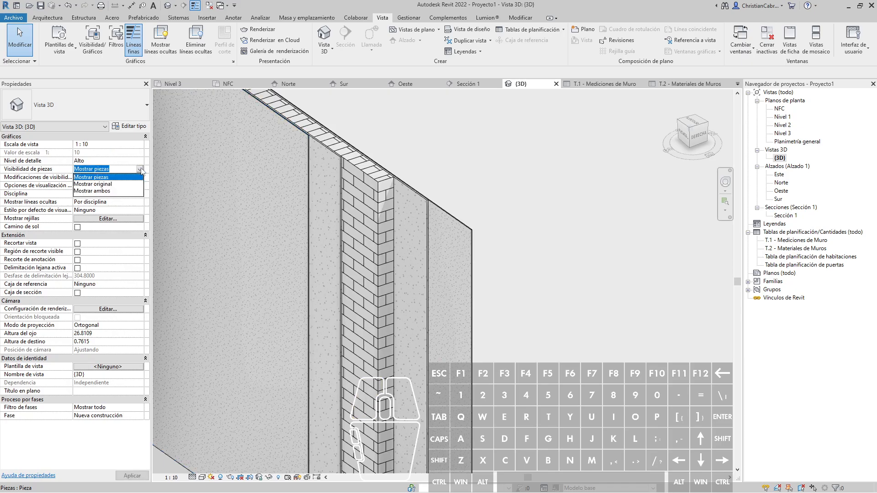
pyautogui.click(102, 184)
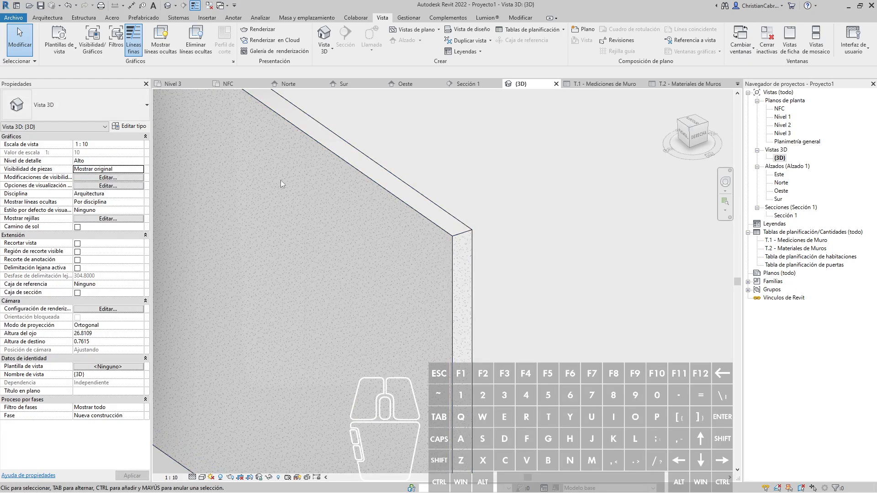
pyautogui.click(140, 170)
pyautogui.click(103, 176)
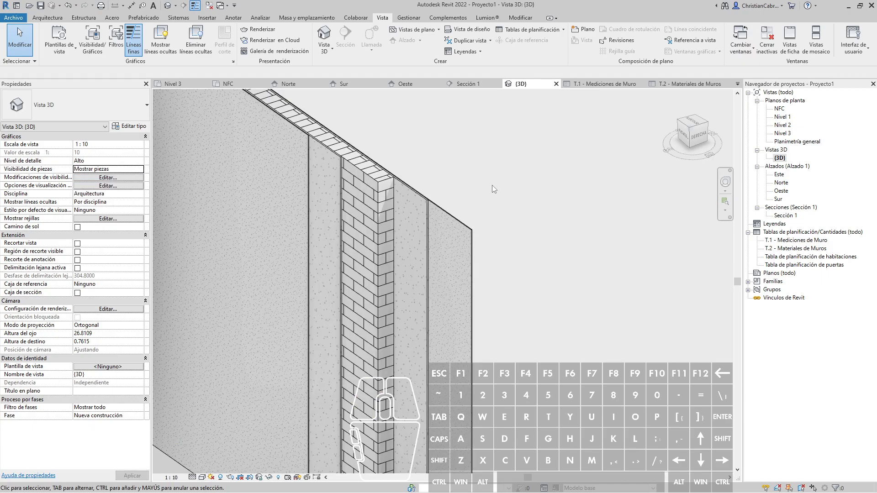
# Create a new building component schedule for the Piezas category named T.3 Medición de Piezas
pyautogui.click(530, 32)
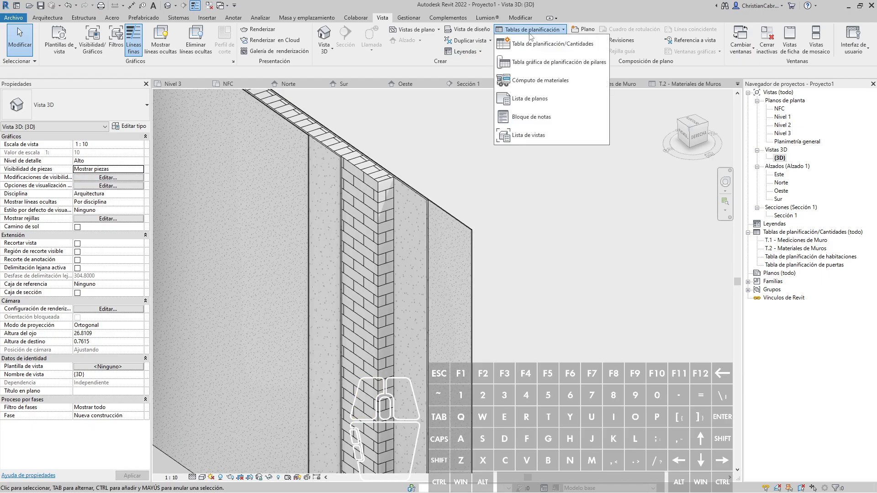
pyautogui.click(539, 44)
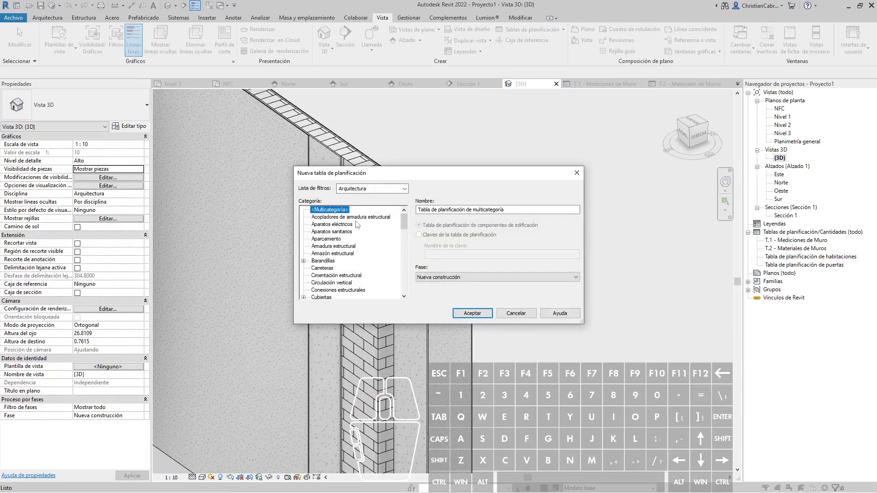
pyautogui.scroll(-8, 357, 224)
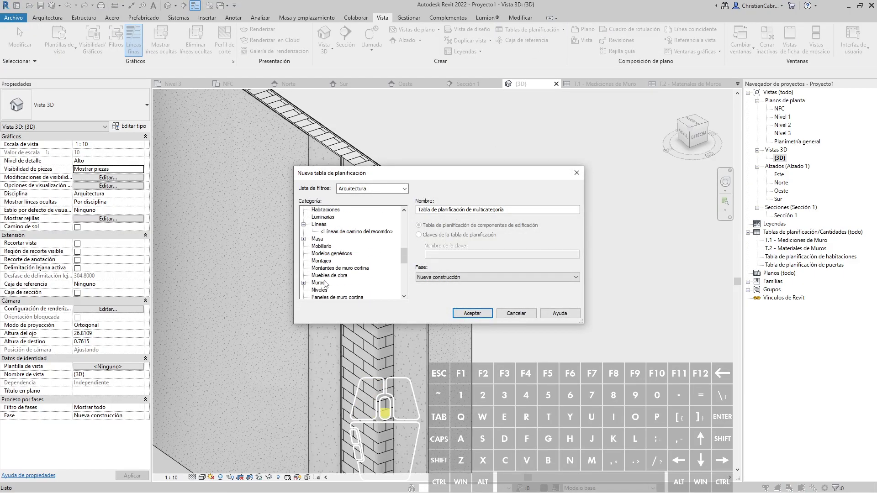
pyautogui.scroll(-2, 325, 283)
pyautogui.click(321, 276)
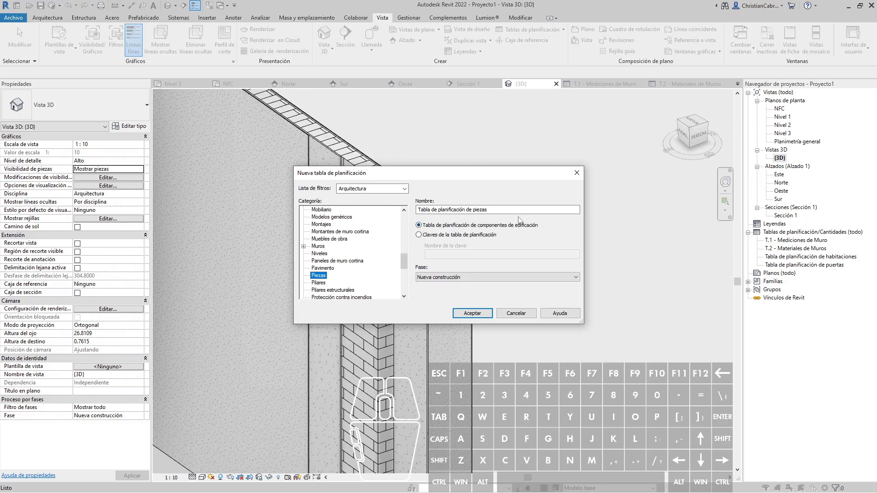
pyautogui.moveTo(519, 210); pyautogui.dragTo(369, 211)
pyautogui.write('T.3 Medici')
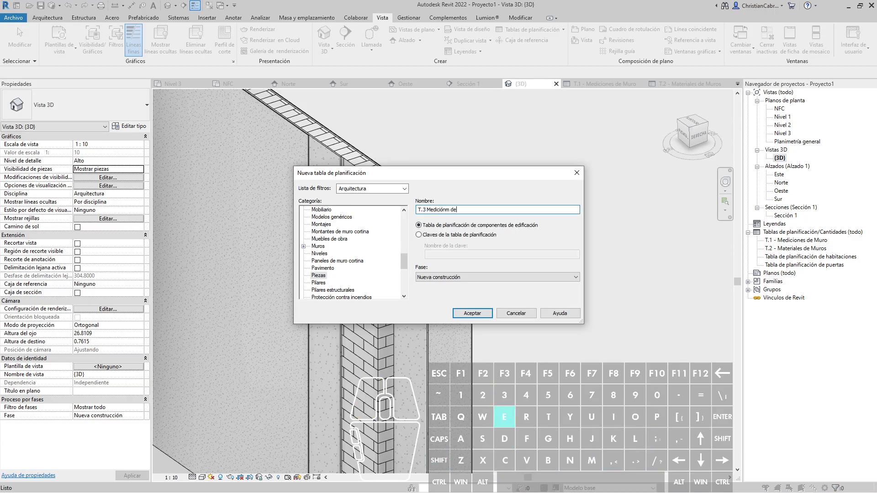
pyautogui.write('ó')
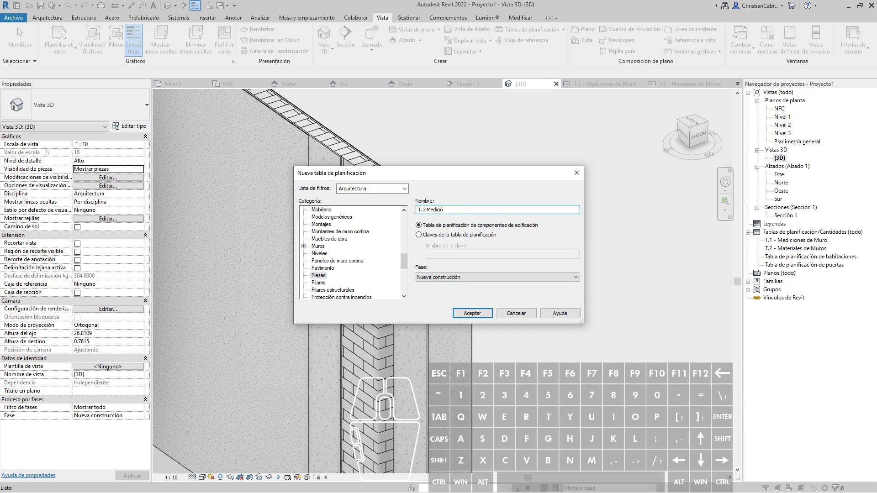
pyautogui.write('n de Piezas')
pyautogui.press('Return')
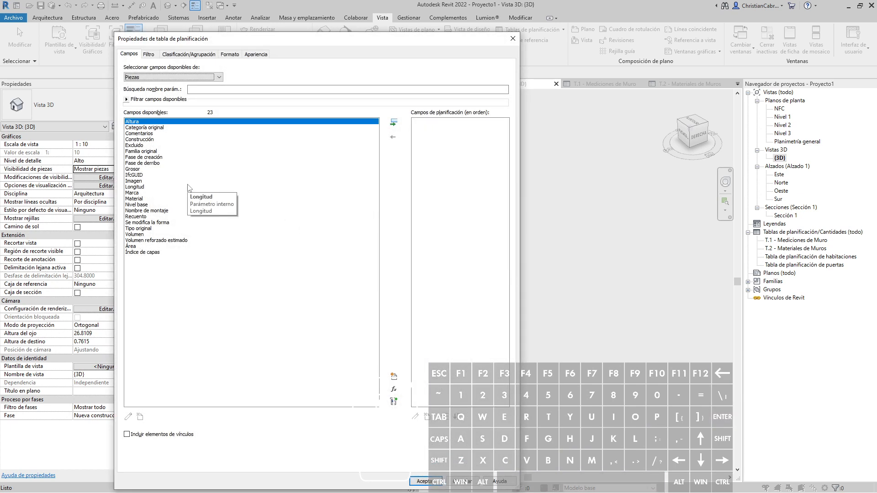
# Add the fields Nombre de montaje, Área, Volumen, Familia original, Material, Longitud and Altura to the schedule, accept, and widen the Material column
pyautogui.doubleClick(144, 210)
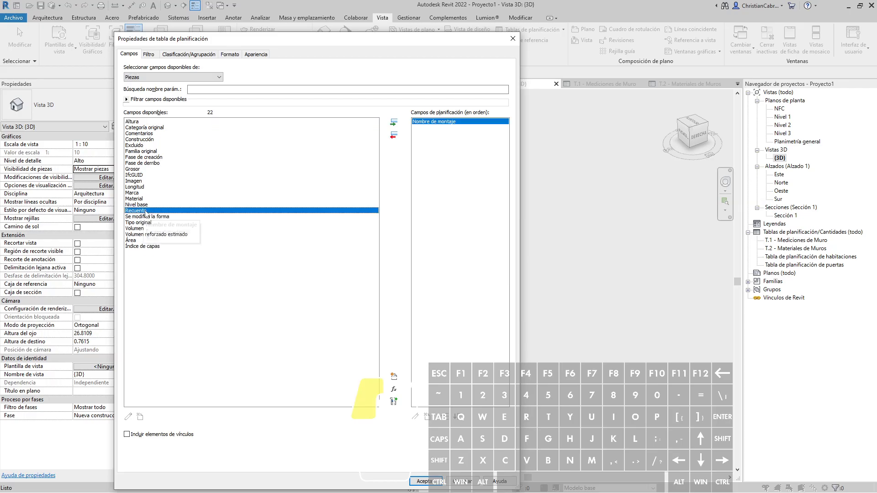
pyautogui.doubleClick(133, 241)
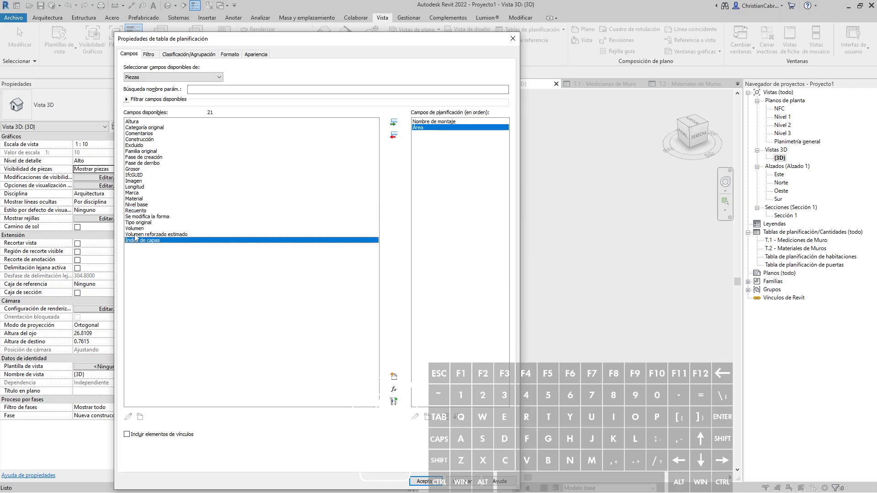
pyautogui.doubleClick(137, 229)
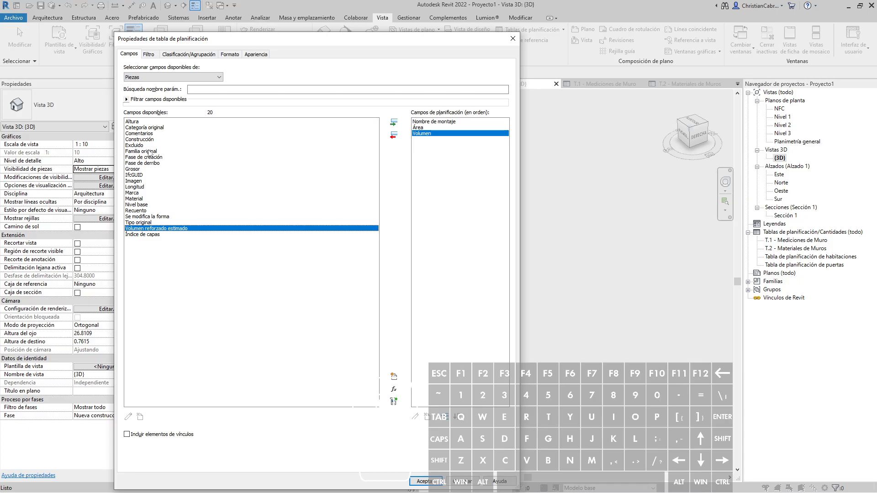
pyautogui.doubleClick(150, 151)
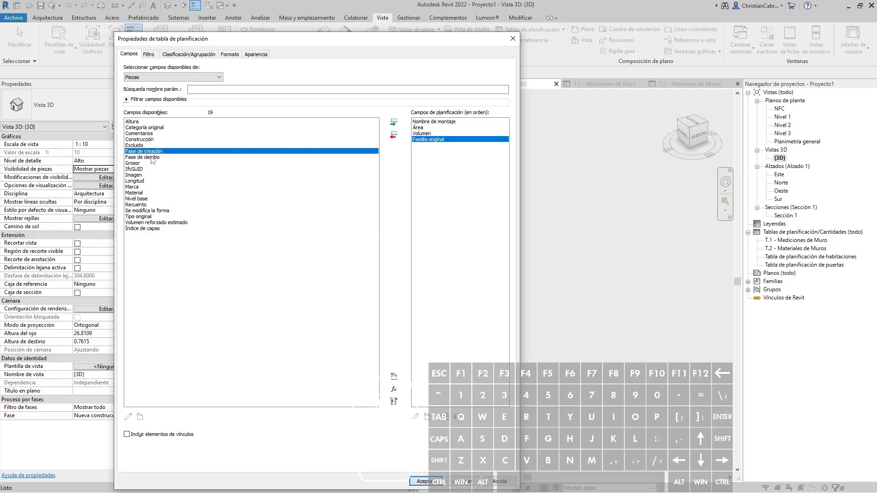
pyautogui.doubleClick(141, 193)
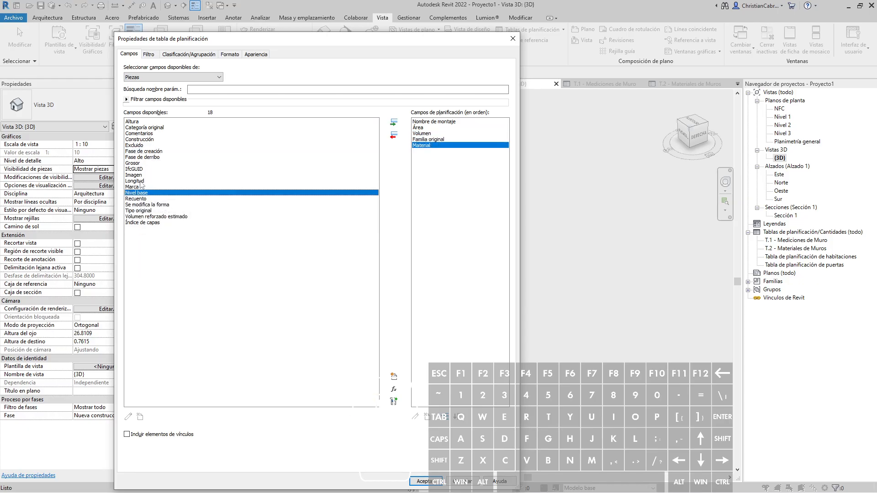
pyautogui.doubleClick(141, 182)
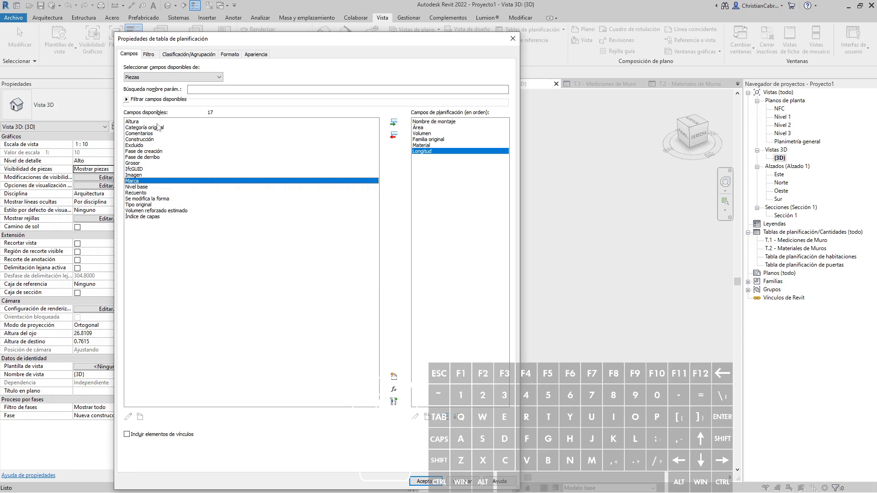
pyautogui.doubleClick(133, 122)
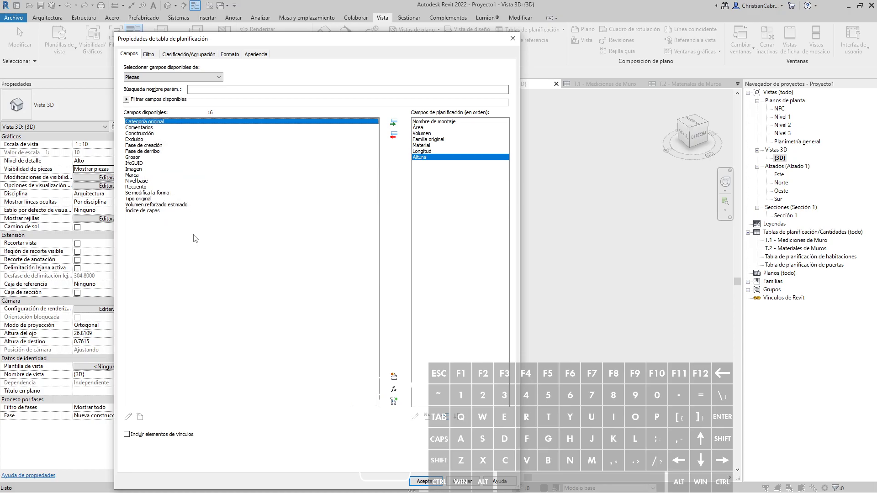
pyautogui.click(425, 479)
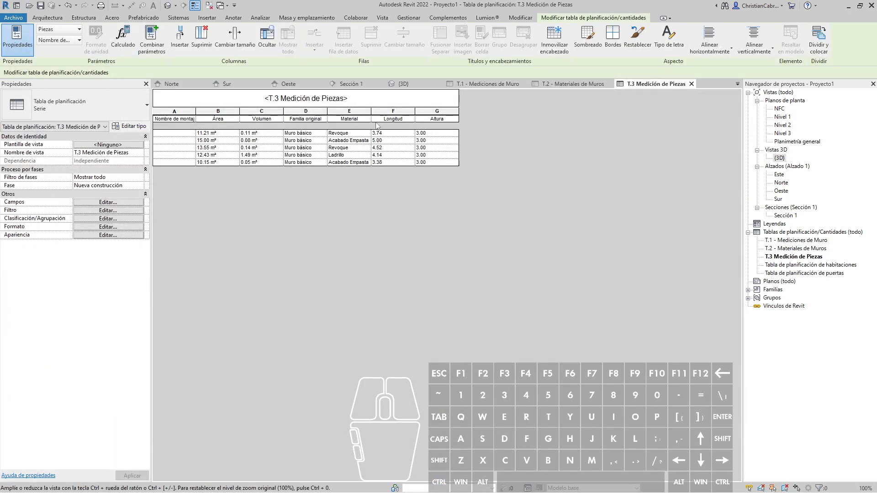
pyautogui.moveTo(371, 111); pyautogui.dragTo(405, 111)
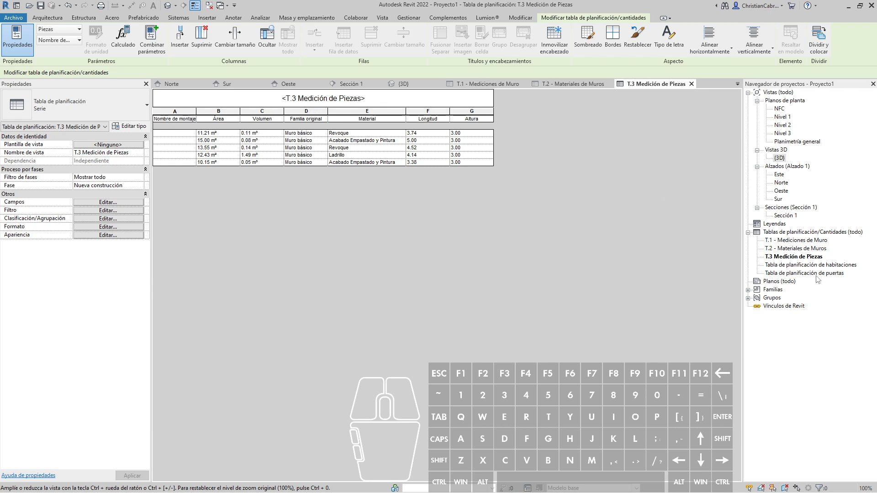
# Return to the {3D} view and compare the wall in Mostrar original and Mostrar piezas, ending with the parts shown
pyautogui.doubleClick(779, 158)
pyautogui.scroll(-5, 511, 263)
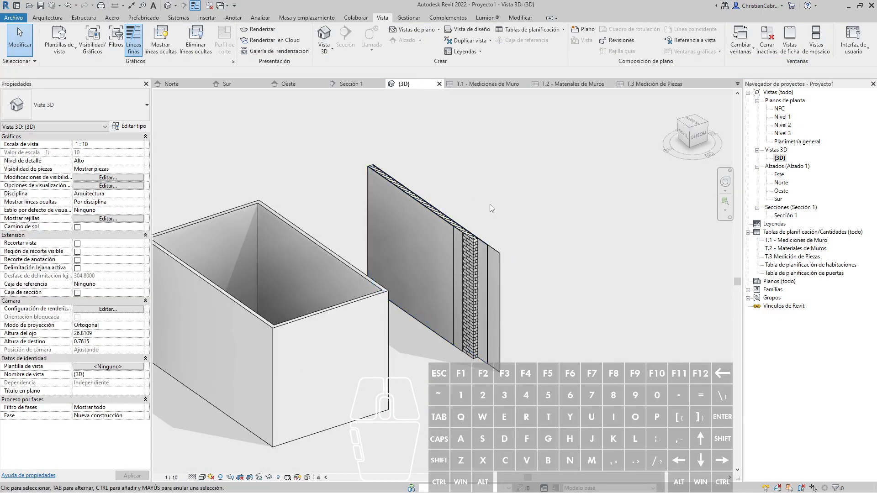
pyautogui.scroll(3, 481, 200)
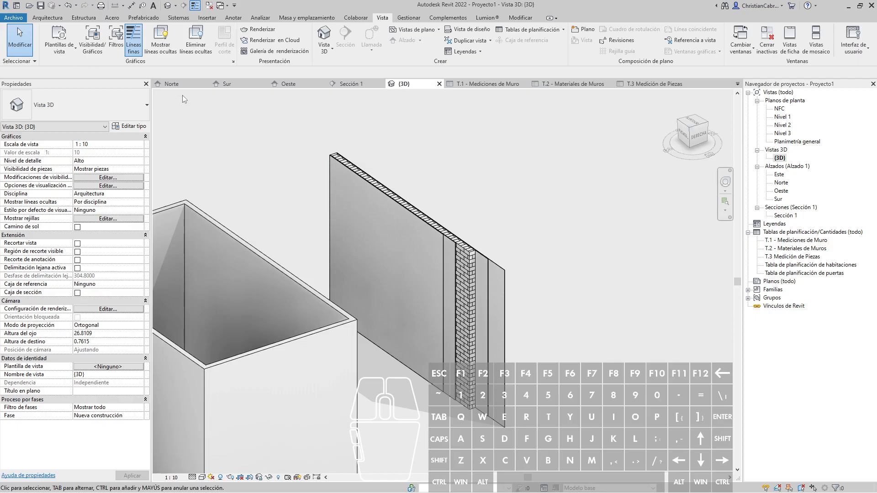
pyautogui.click(108, 168)
pyautogui.click(140, 168)
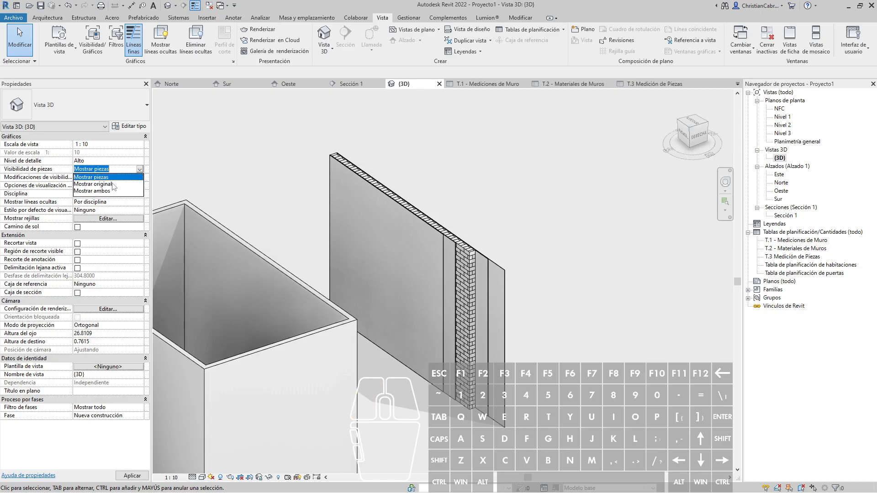
pyautogui.click(105, 181)
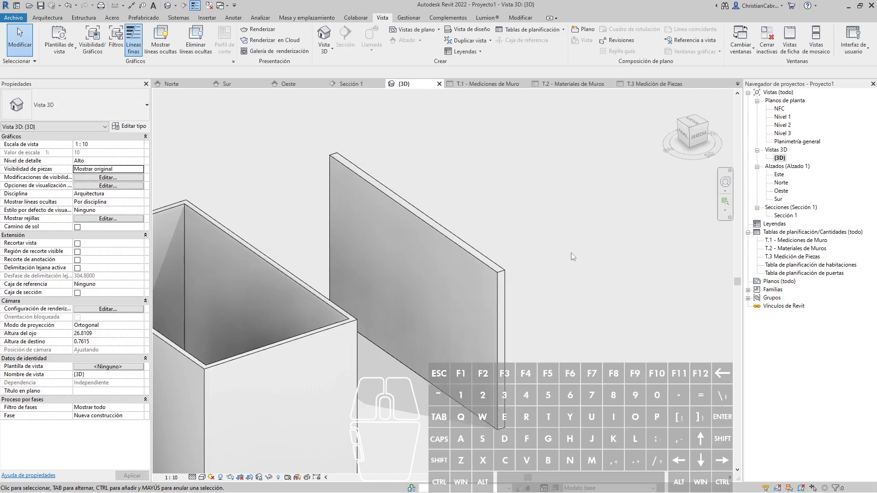
pyautogui.click(139, 170)
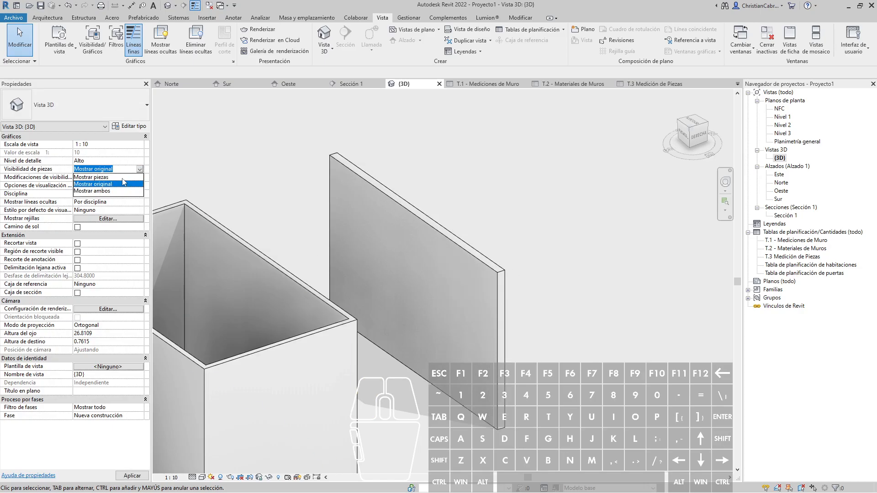
pyautogui.click(118, 177)
pyautogui.click(47, 18)
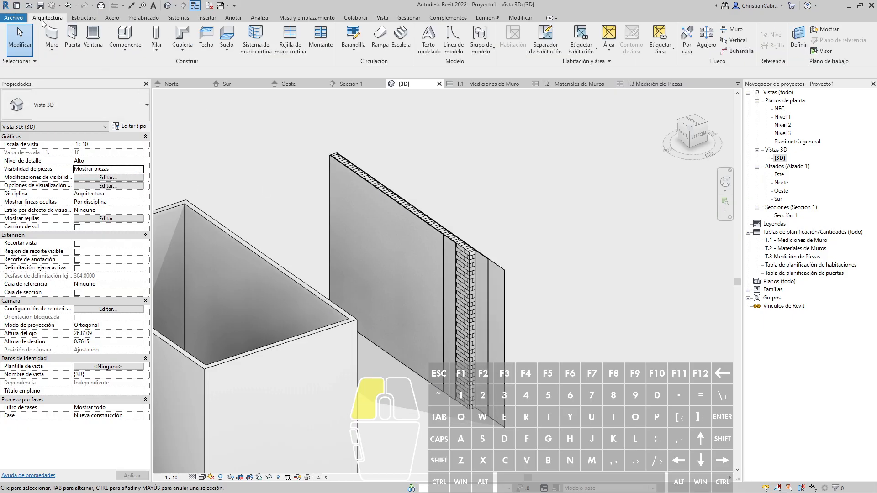
pyautogui.click(49, 52)
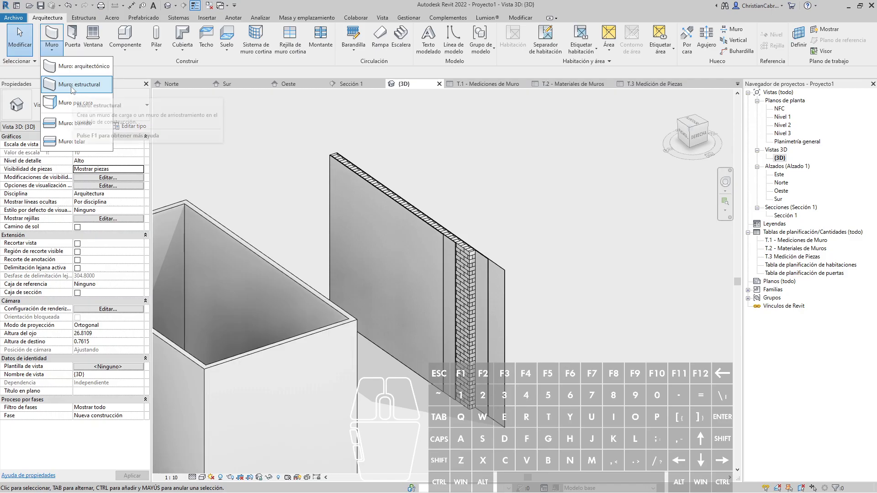
pyautogui.click(490, 161)
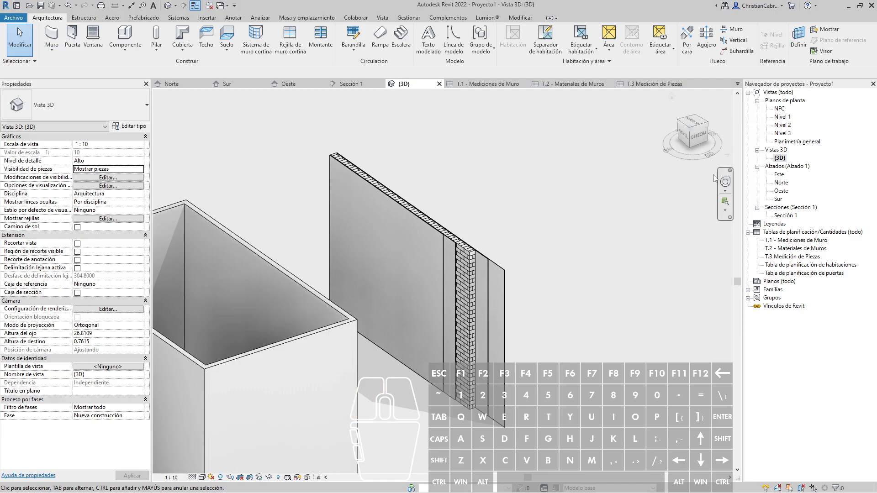
# Open the Nivel 1 floor plan and draw a horizontal grid line above grid C, aligned with its ends and crossing grids 1 and 2
pyautogui.doubleClick(783, 117)
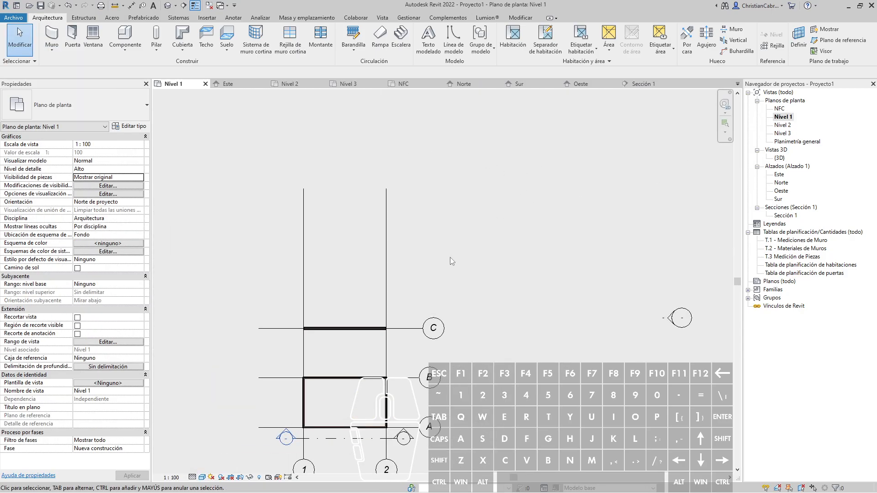
pyautogui.press('g')
pyautogui.press('r')
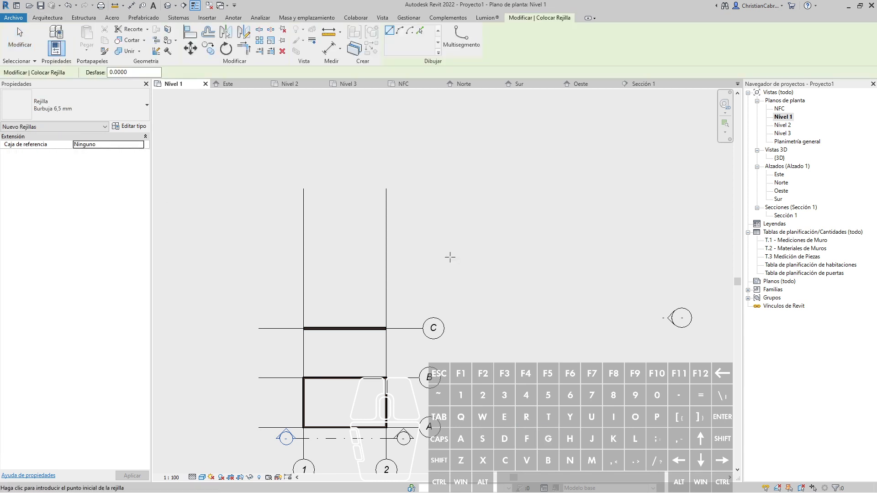
pyautogui.click(259, 277)
pyautogui.click(423, 277)
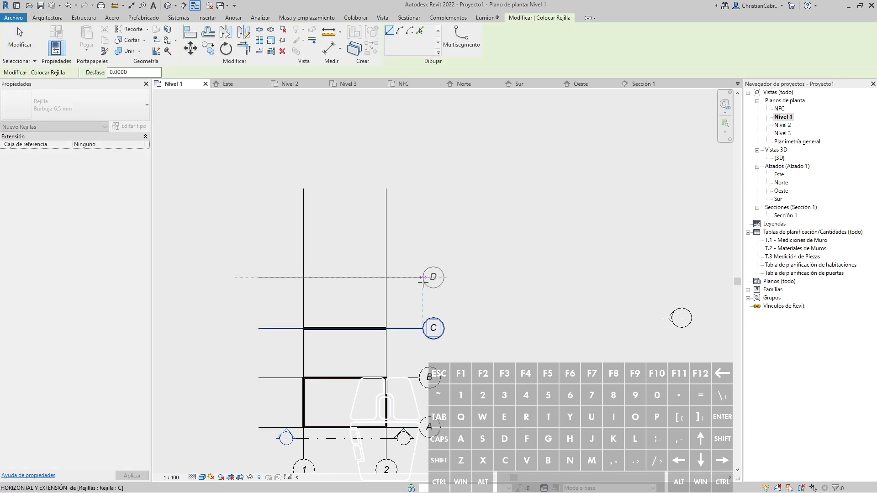
pyautogui.press('Escape')
pyautogui.press('Escape')
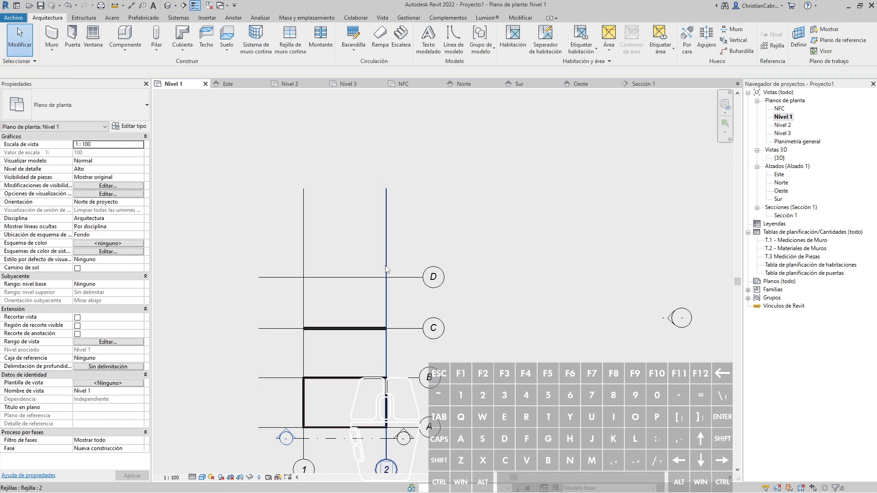
# Draw a structural wall of type Muro de Ladrillo e=0.15m along grid D from grid 1 to grid 2
pyautogui.click(51, 51)
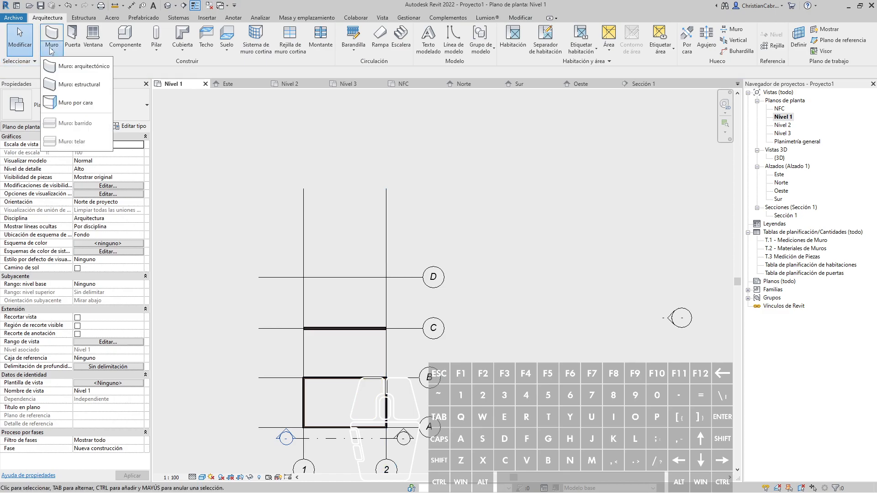
pyautogui.click(76, 81)
pyautogui.scroll(2, 331, 289)
pyautogui.scroll(1, 331, 289)
pyautogui.click(277, 265)
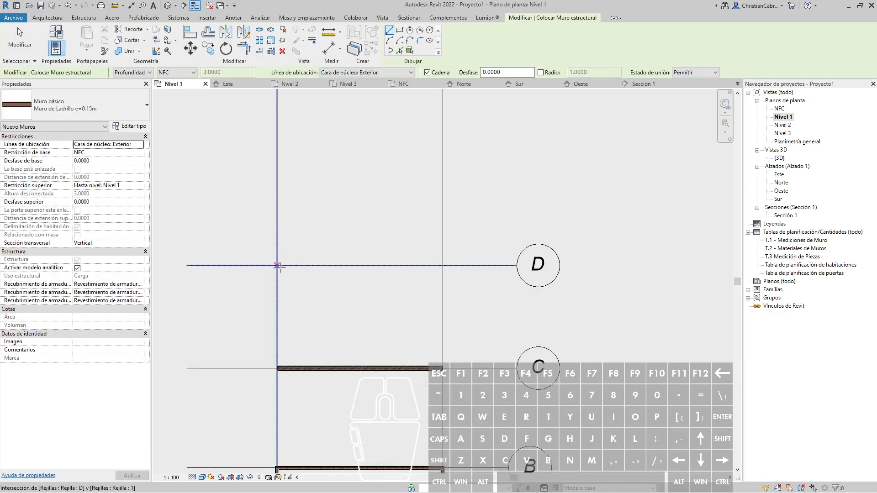
pyautogui.click(446, 272)
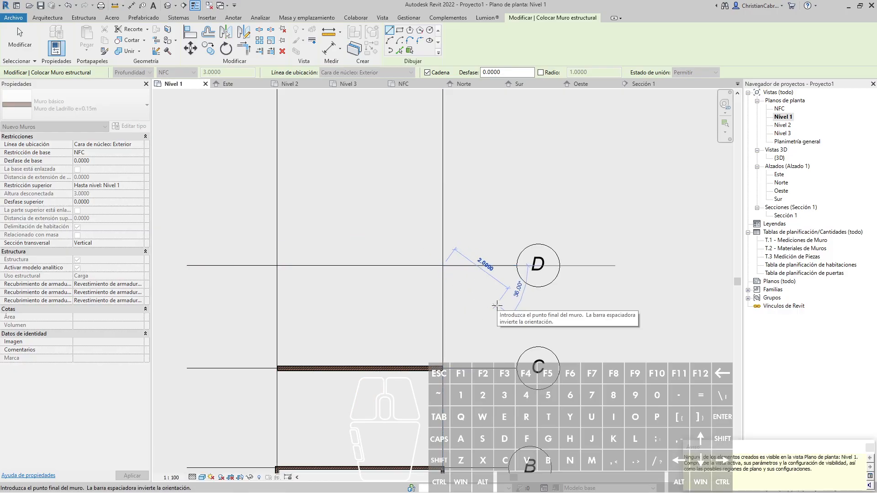
# End the wall chain and check the Profundidad and NFC level settings of the wall being placed
pyautogui.press('Escape')
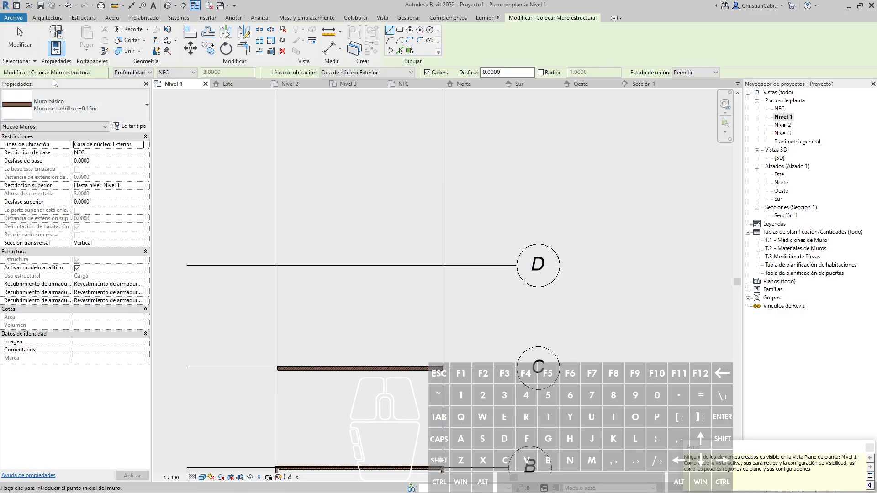
pyautogui.click(131, 73)
pyautogui.click(130, 78)
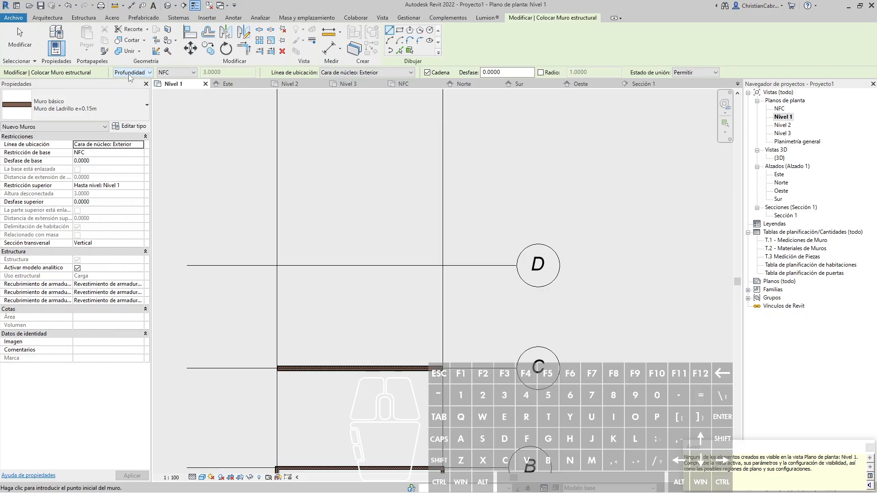
pyautogui.click(167, 74)
pyautogui.click(167, 82)
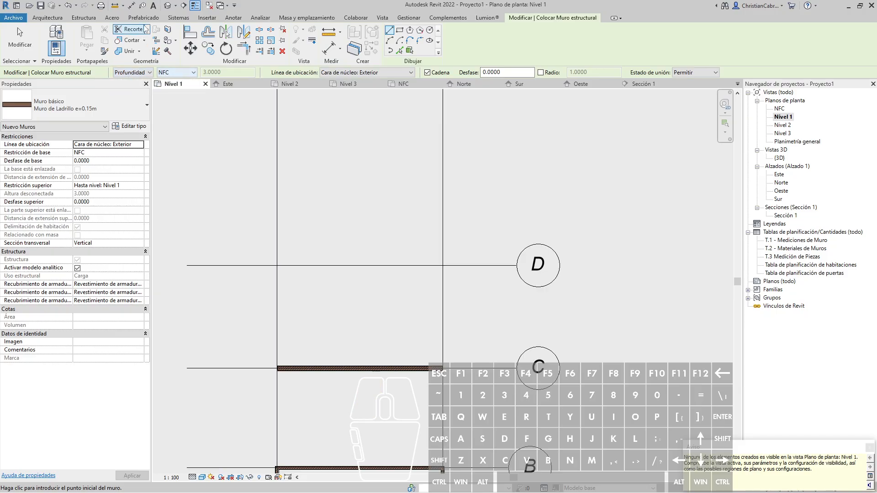
# Show the model in 3D and select the new brick wall on grid D to examine its properties
pyautogui.click(168, 6)
pyautogui.scroll(-3, 360, 178)
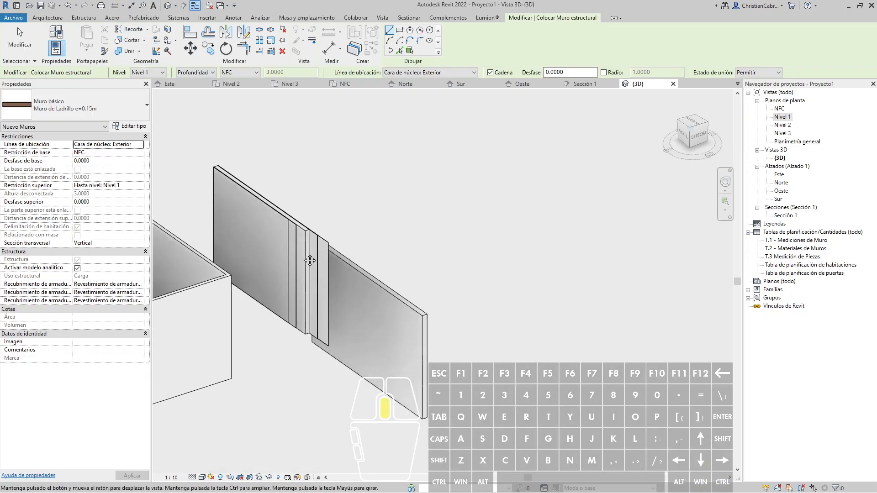
pyautogui.keyDown('shift'); pyautogui.moveTo(525, 302); pyautogui.dragTo(426, 344, button='middle'); pyautogui.keyUp('shift')
pyautogui.press('Escape')
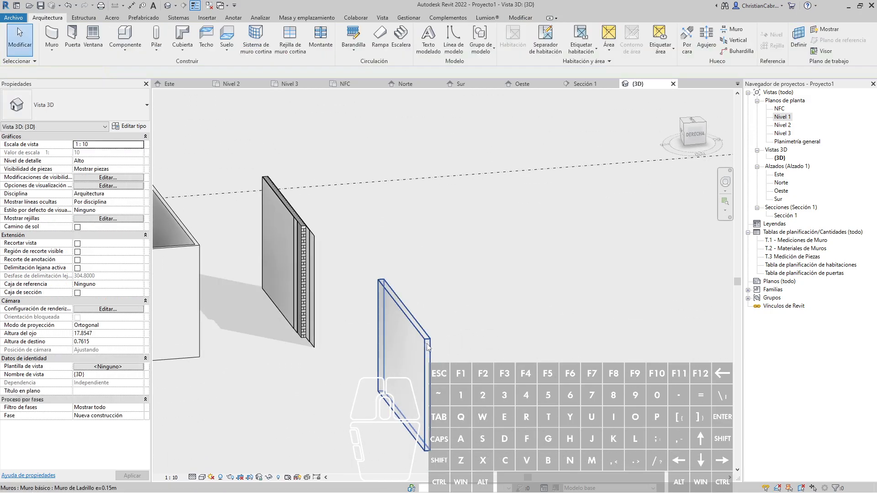
pyautogui.click(426, 343)
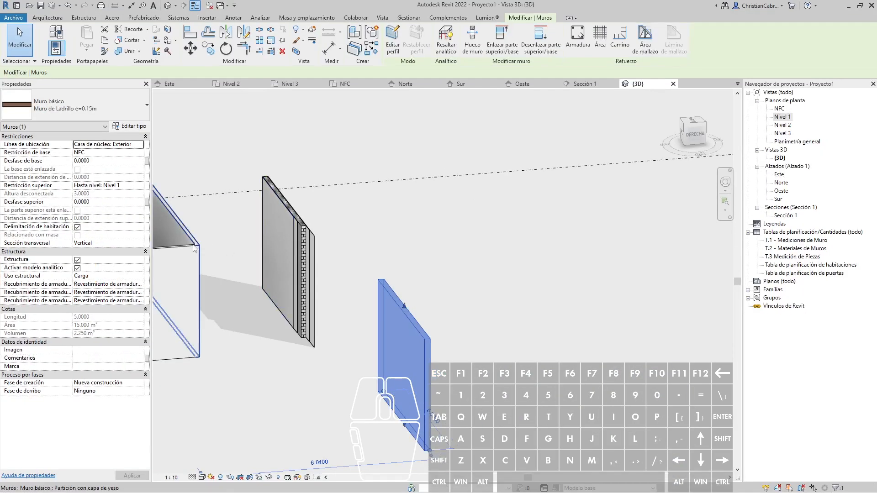
# Select a partition wall of the box, examine its Estructura property, and deselect the wall
pyautogui.click(385, 237)
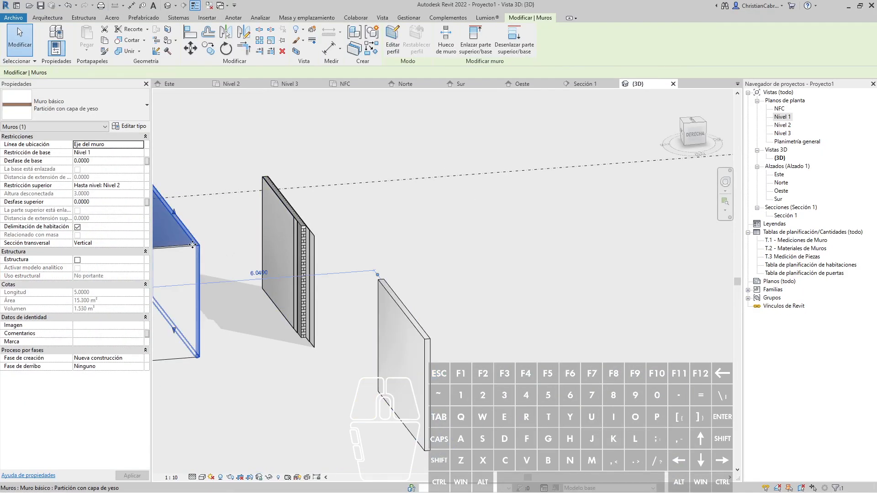
pyautogui.hotkey('ctrl', '1')
pyautogui.click(49, 249)
pyautogui.keyDown('ctrl'); pyautogui.moveTo(2, 220); pyautogui.dragTo(204, 252); pyautogui.keyUp('ctrl')
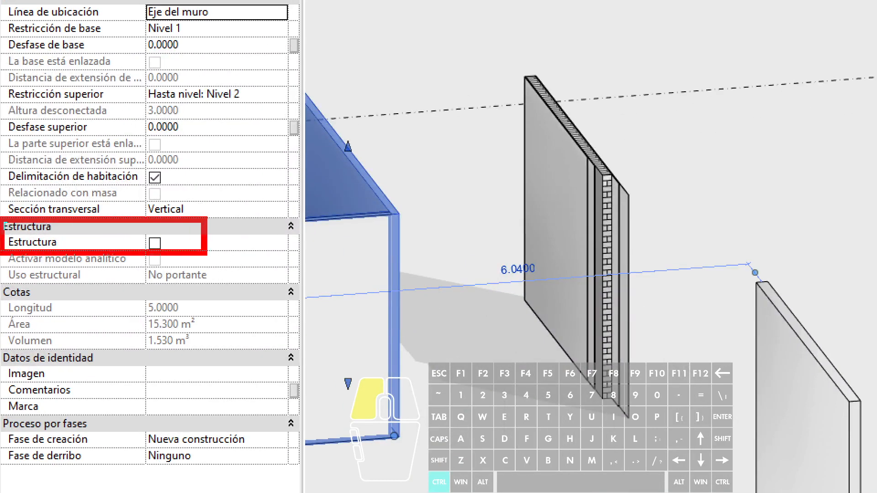
pyautogui.press('Escape')
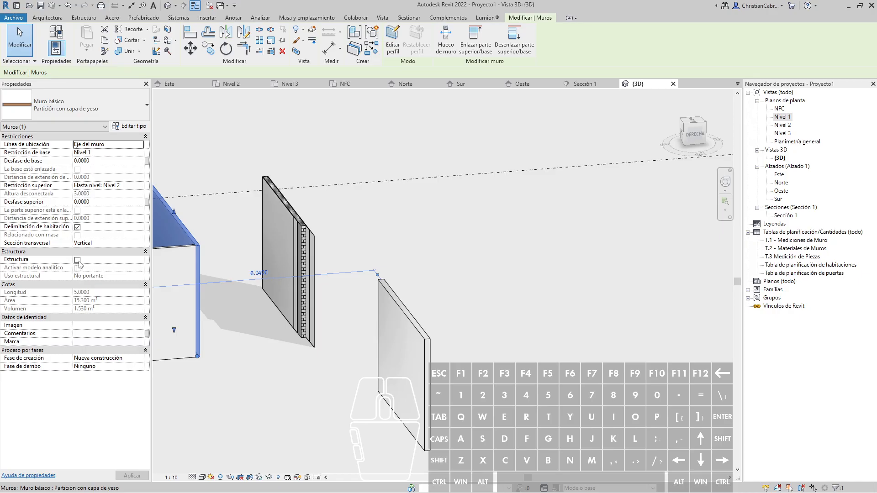
pyautogui.click(77, 260)
pyautogui.click(78, 260)
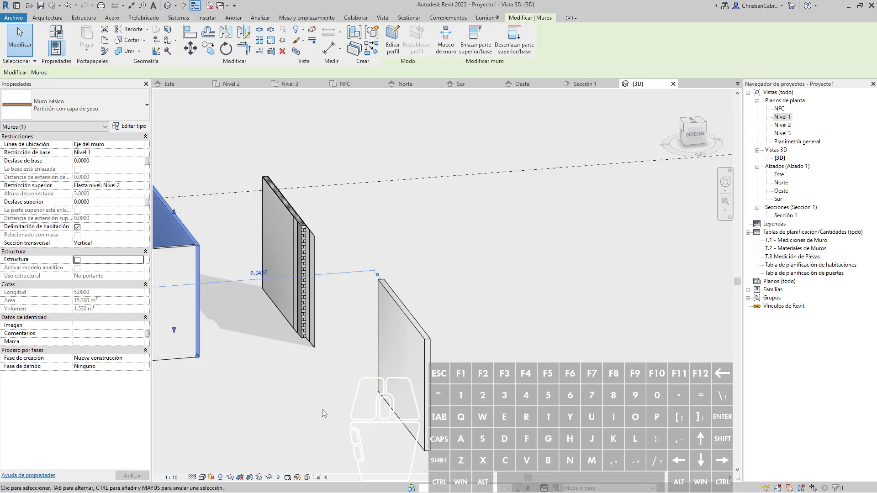
pyautogui.moveTo(301, 394); pyautogui.dragTo(421, 366, button='middle')
pyautogui.click(407, 396)
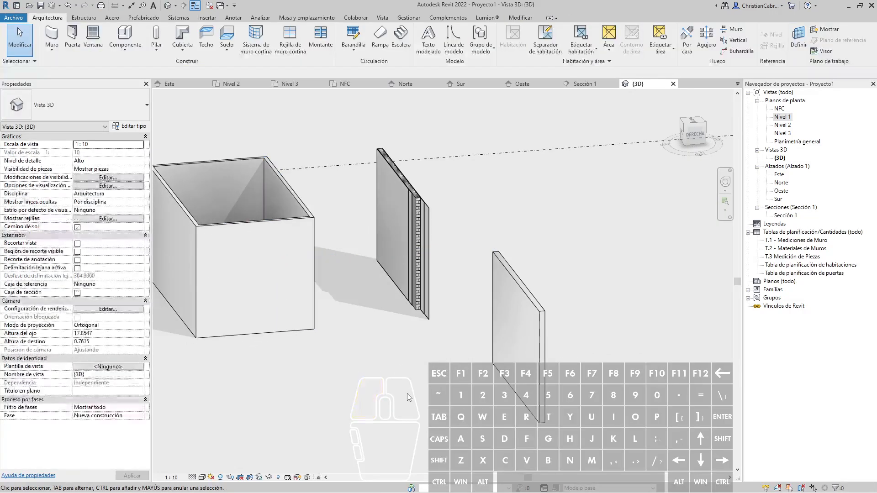
# Constrain the brick wall on grid D with its top up to Nivel 2 and its base at Nivel 1
pyautogui.scroll(-2, 406, 396)
pyautogui.keyDown('shift'); pyautogui.moveTo(406, 396); pyautogui.dragTo(425, 390, button='middle'); pyautogui.keyUp('shift')
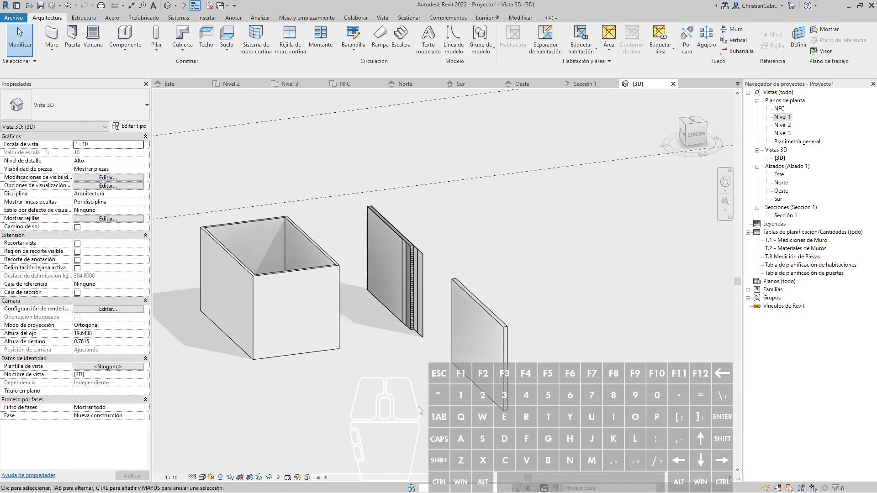
pyautogui.click(504, 327)
pyautogui.click(140, 186)
pyautogui.click(140, 186)
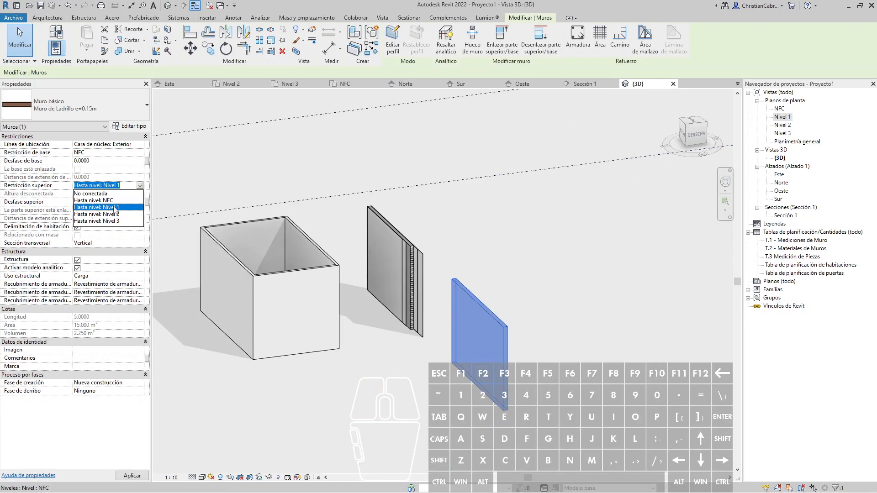
pyautogui.click(118, 216)
pyautogui.click(140, 153)
pyautogui.click(140, 154)
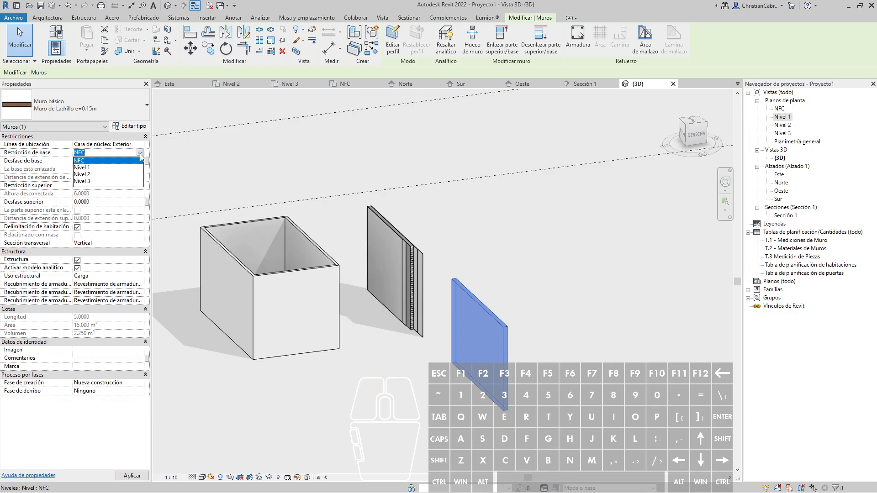
pyautogui.click(102, 170)
pyautogui.click(584, 306)
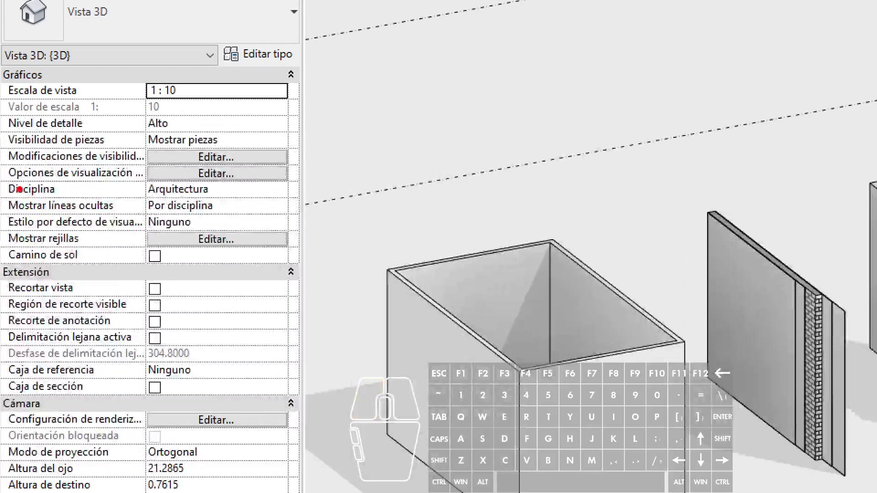
# Set the 3D view's Disciplina to Estructura and its Visibilidad de piezas to Mostrar original
pyautogui.moveTo(2, 172)
pyautogui.keyDown('ctrl'); pyautogui.mouseDown()
pyautogui.moveTo(180, 205)
pyautogui.moveTo(296, 205)
pyautogui.mouseUp(); pyautogui.keyUp('ctrl')
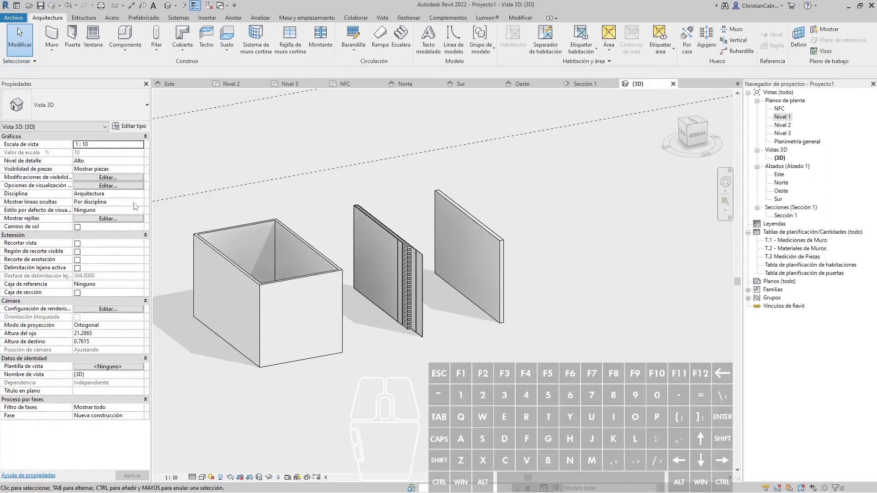
pyautogui.click(279, 190)
pyautogui.click(279, 190)
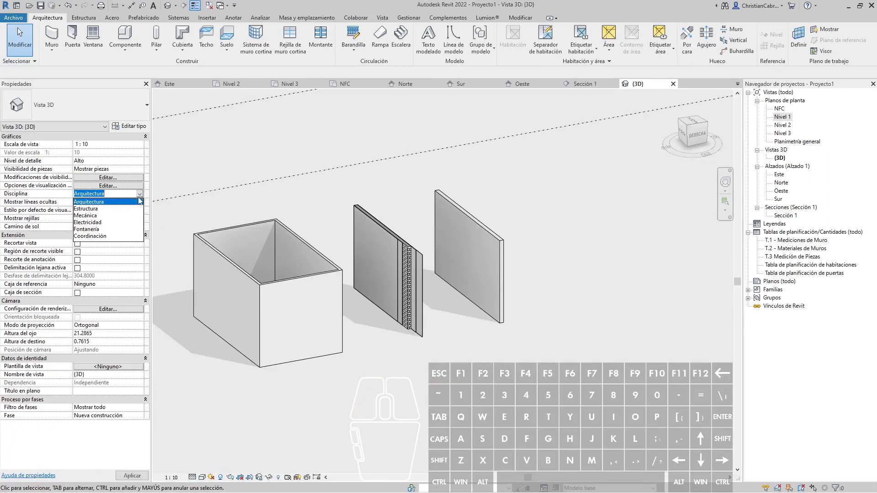
pyautogui.click(89, 209)
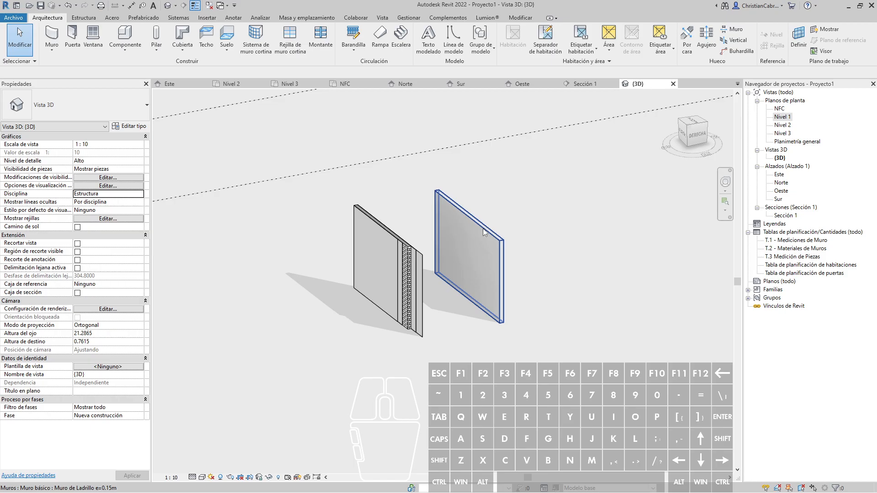
pyautogui.click(141, 169)
pyautogui.click(112, 184)
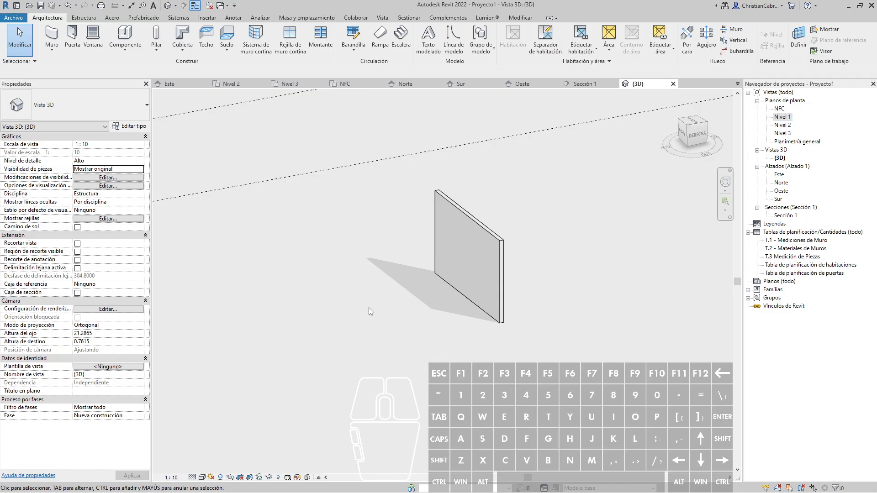
# Compare the Muro tool offered for Estructura with the one offered for Arquitectura
pyautogui.click(84, 17)
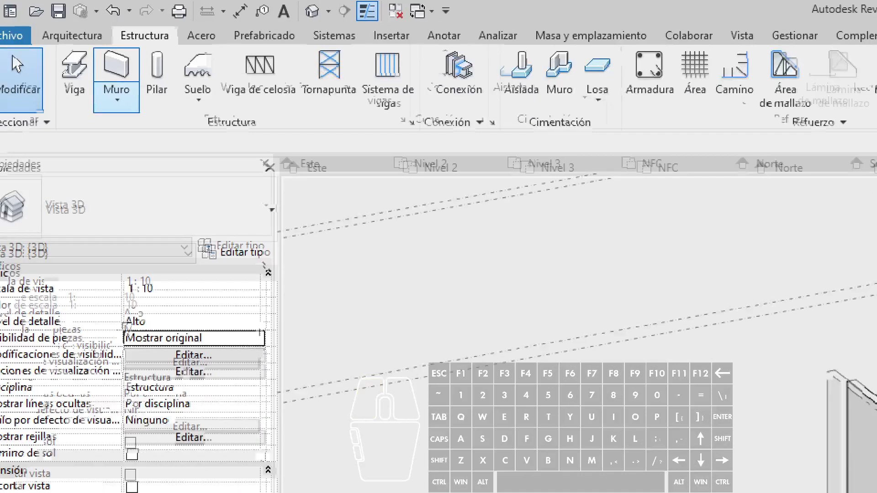
pyautogui.keyDown('ctrl'); pyautogui.moveTo(109, 19); pyautogui.dragTo(183, 47); pyautogui.keyUp('ctrl')
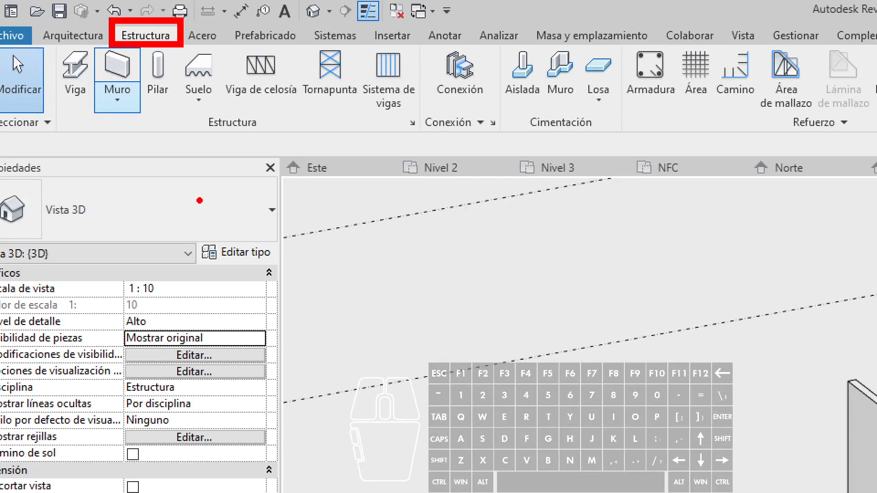
pyautogui.keyDown('ctrl'); pyautogui.keyDown('shift'); pyautogui.moveTo(141, 104); pyautogui.dragTo(165, 280); pyautogui.keyUp('shift'); pyautogui.keyUp('ctrl')
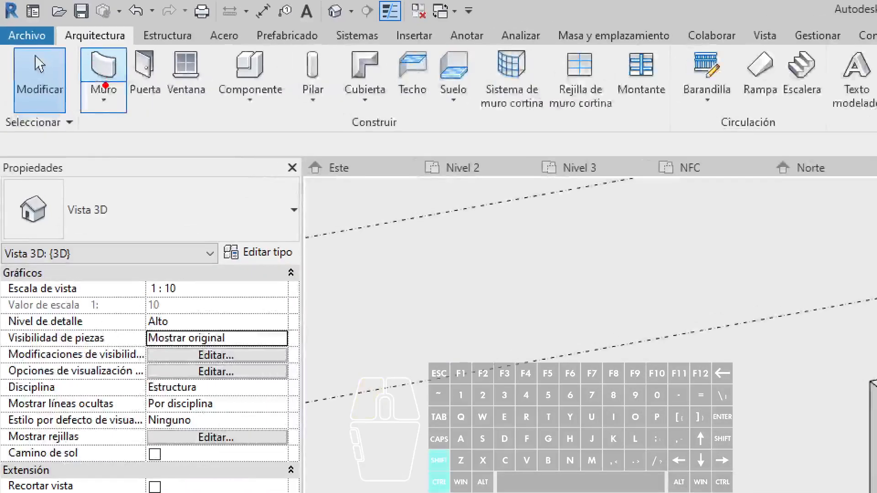
pyautogui.keyDown('ctrl'); pyautogui.keyDown('shift'); pyautogui.moveTo(60, 75); pyautogui.dragTo(117, 200); pyautogui.keyUp('shift'); pyautogui.keyUp('ctrl')
pyautogui.press('Escape')
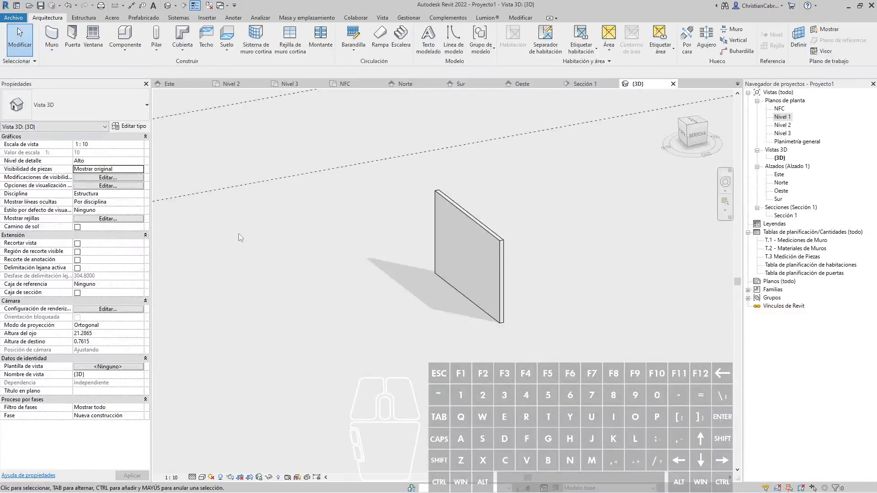
# Set the 3D view's Disciplina to Arquitectura
pyautogui.hotkey('ctrl', '1')
pyautogui.click(75, 192)
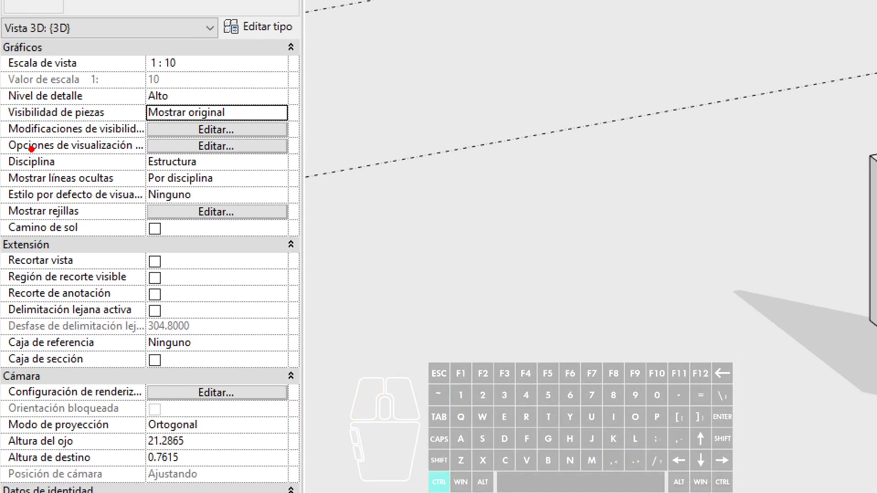
pyautogui.keyDown('ctrl'); pyautogui.moveTo(3, 149); pyautogui.dragTo(298, 177); pyautogui.keyUp('ctrl')
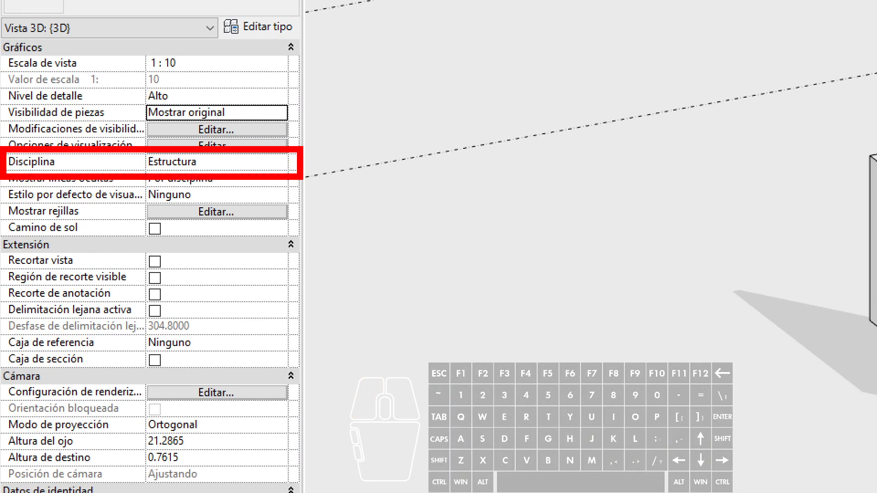
pyautogui.press('Escape')
pyautogui.click(142, 195)
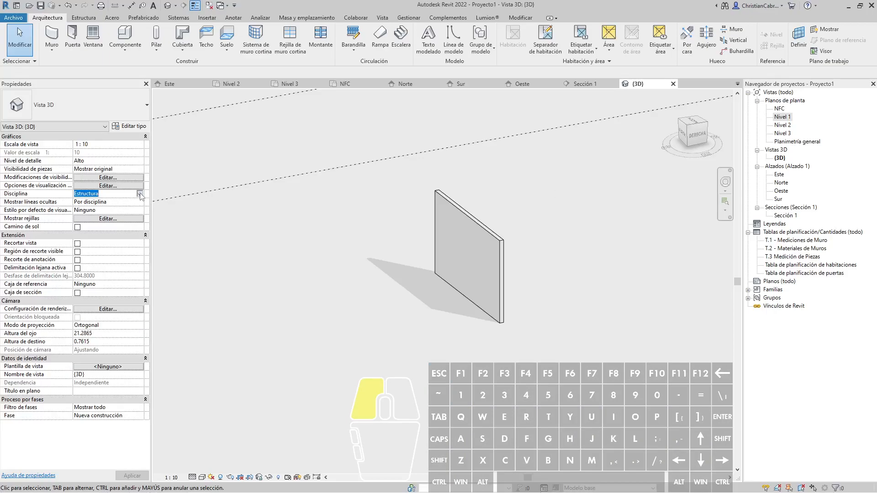
pyautogui.click(105, 202)
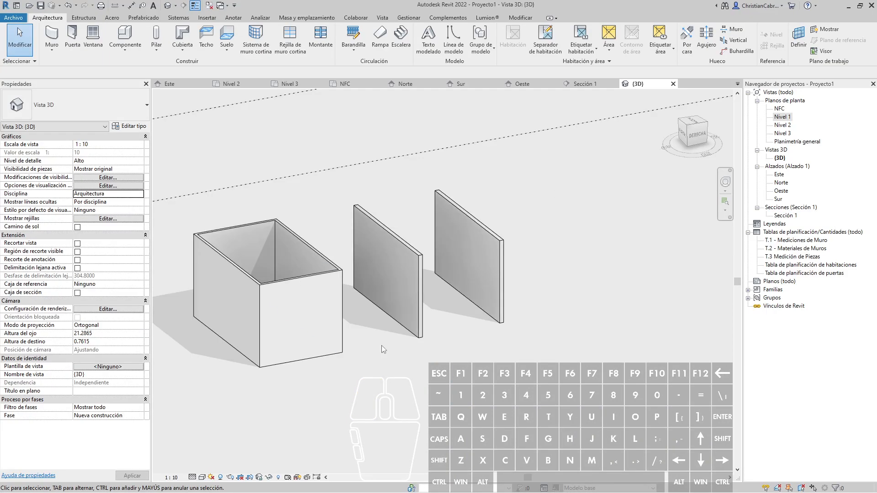
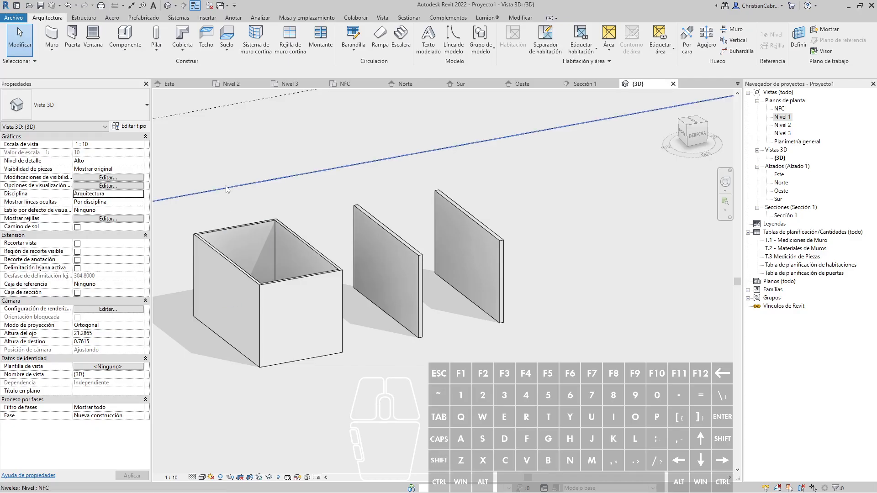
# Open the Nivel 1 floor plan and bring the empty area beside grids A to D into view
pyautogui.click(51, 48)
pyautogui.press('Escape')
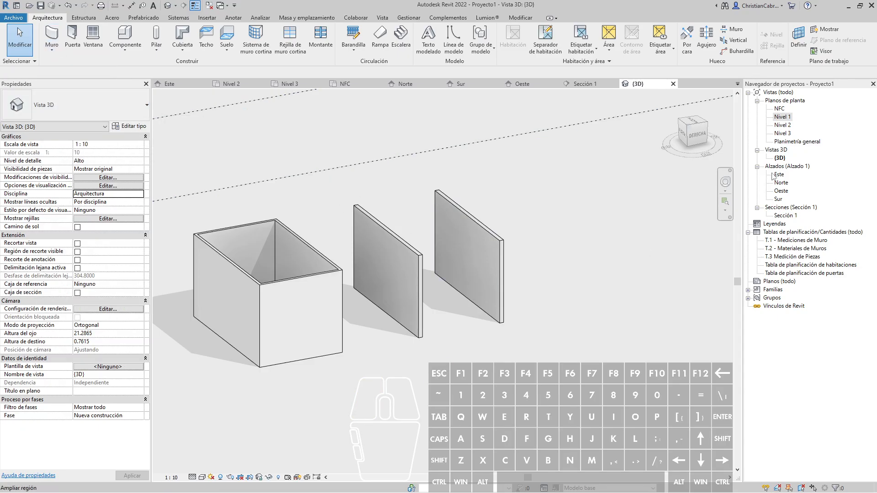
pyautogui.doubleClick(782, 117)
pyautogui.scroll(-2, 581, 311)
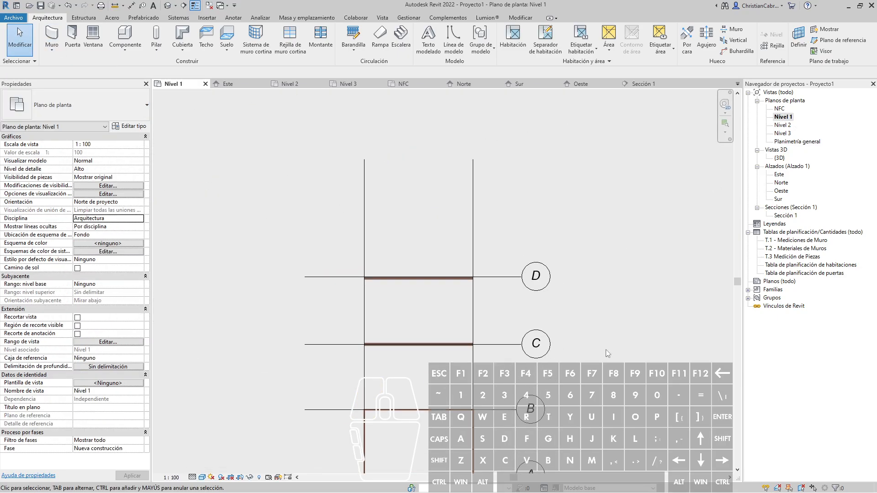
pyautogui.moveTo(605, 349); pyautogui.dragTo(379, 237, button='middle')
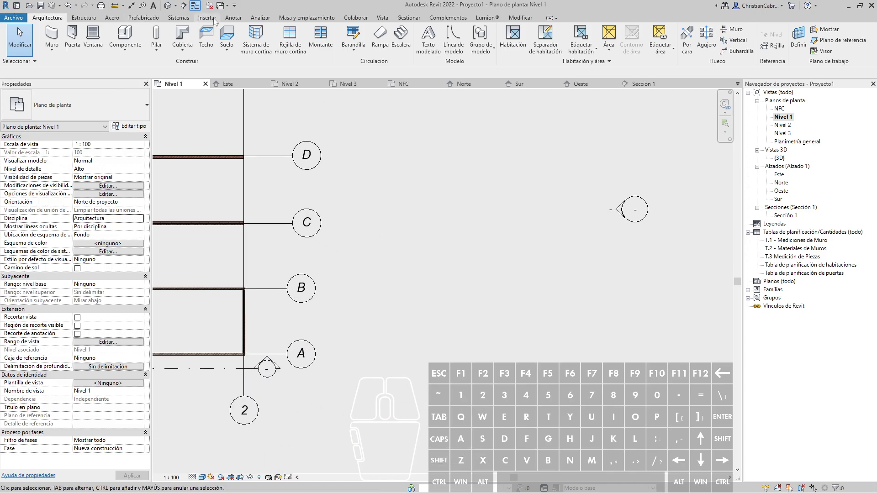
# Display masses with Mostrar masa: forma y suelos and start an in-place mass named Masa 1
pyautogui.click(302, 19)
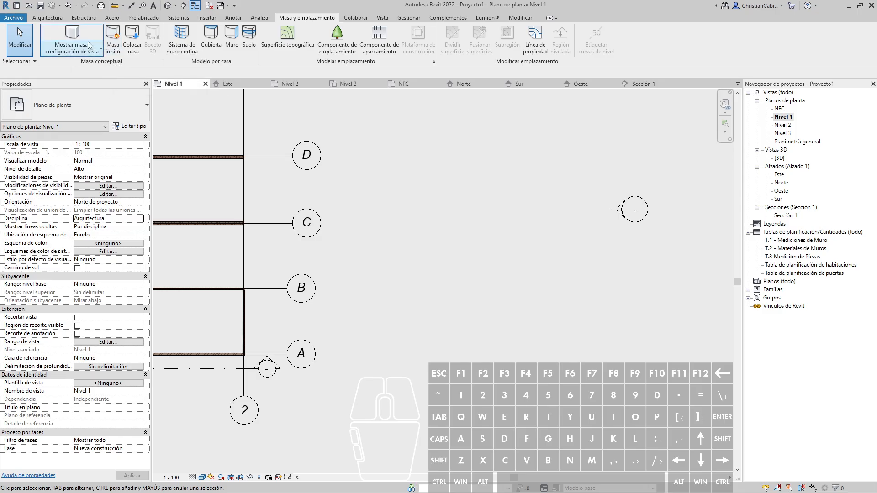
pyautogui.click(73, 36)
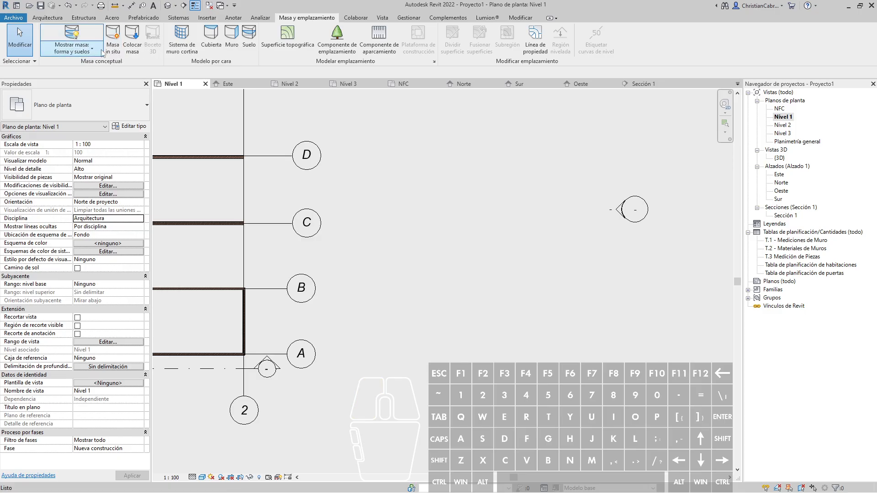
pyautogui.click(110, 39)
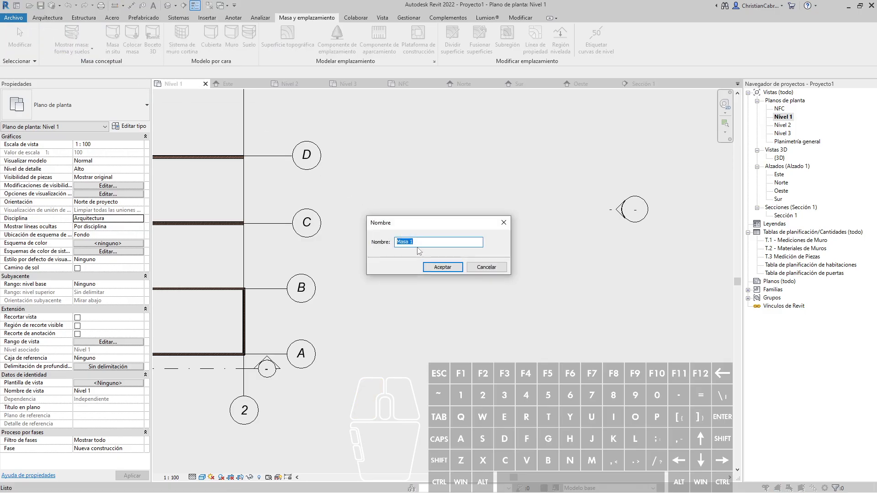
pyautogui.click(434, 268)
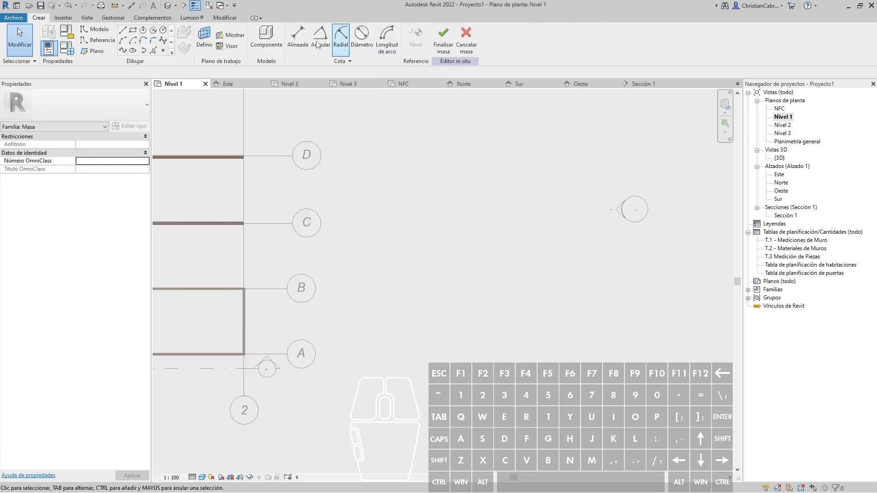
# Draw a model-line rectangle about 7.48 m to the right of grid 2, between grids A and D, and create a solid form from it
pyautogui.click(133, 31)
pyautogui.click(406, 210)
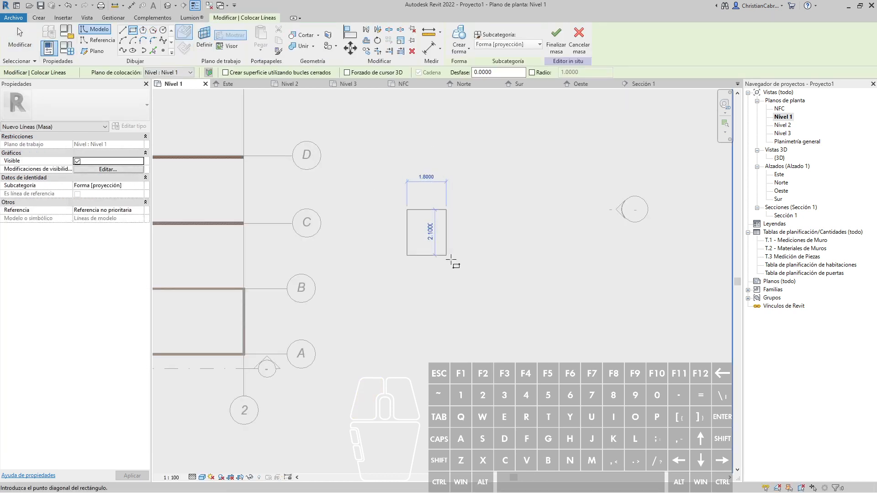
pyautogui.click(525, 315)
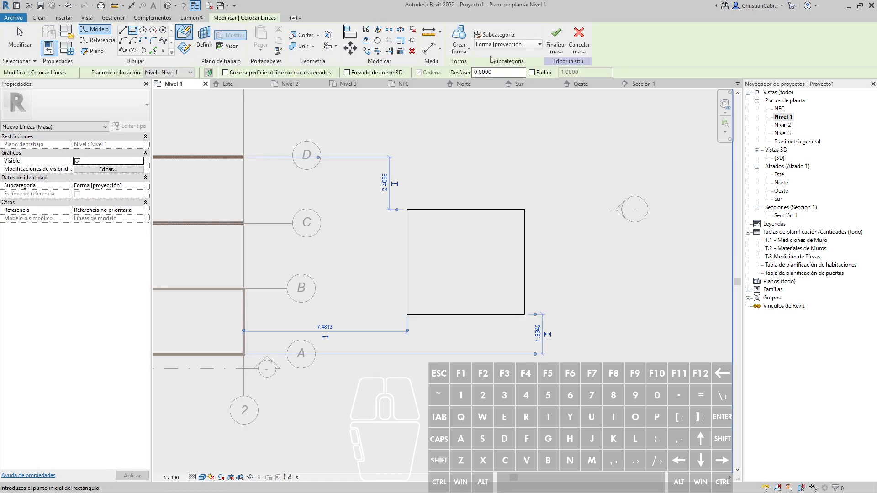
pyautogui.click(459, 40)
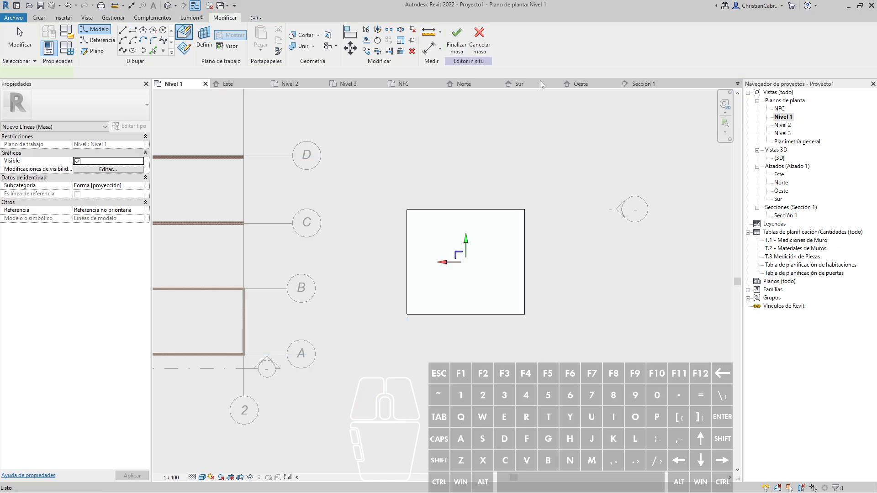
# In the {3D} view, rotate the form's top face counterclockwise about its centre to twist the solid, and finish the mass
pyautogui.click(779, 158)
pyautogui.doubleClick(781, 160)
pyautogui.moveTo(551, 370); pyautogui.dragTo(371, 240, button='middle')
pyautogui.moveTo(474, 357); pyautogui.dragTo(483, 356, button='middle')
pyautogui.moveTo(369, 265); pyautogui.dragTo(347, 247)
pyautogui.keyDown('shift'); pyautogui.moveTo(347, 247); pyautogui.dragTo(404, 251, button='middle'); pyautogui.keyUp('shift')
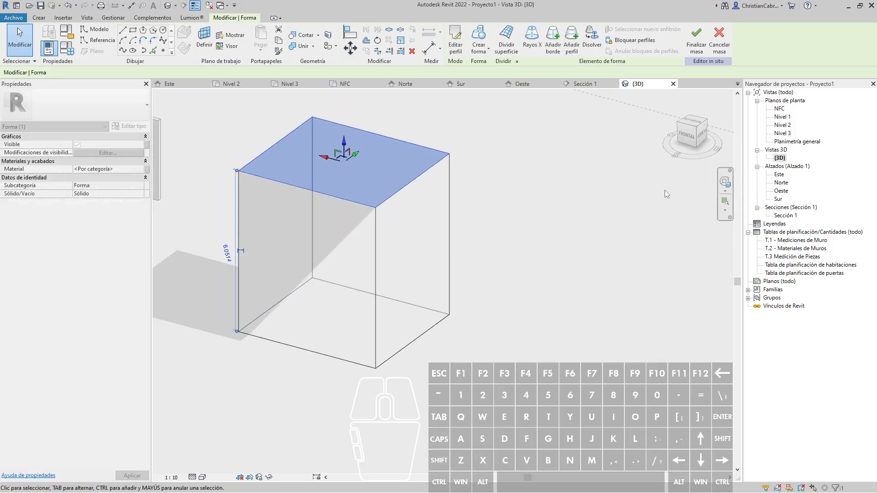
pyautogui.click(695, 123)
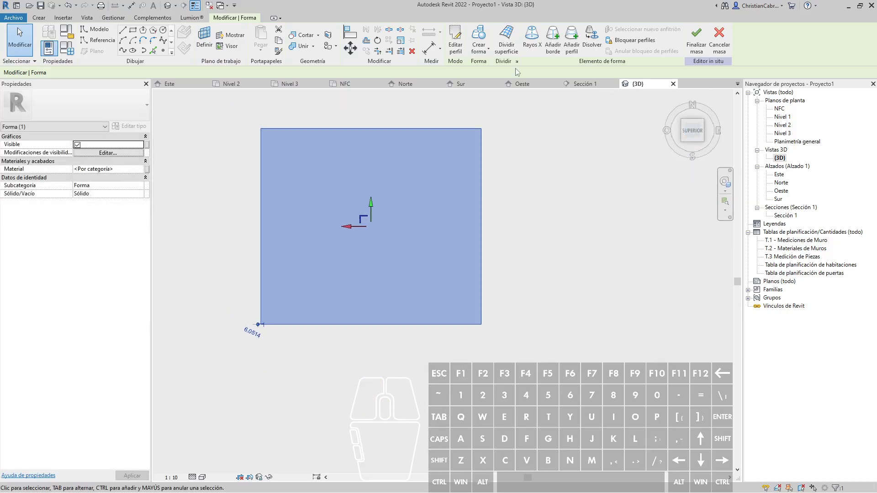
pyautogui.click(377, 40)
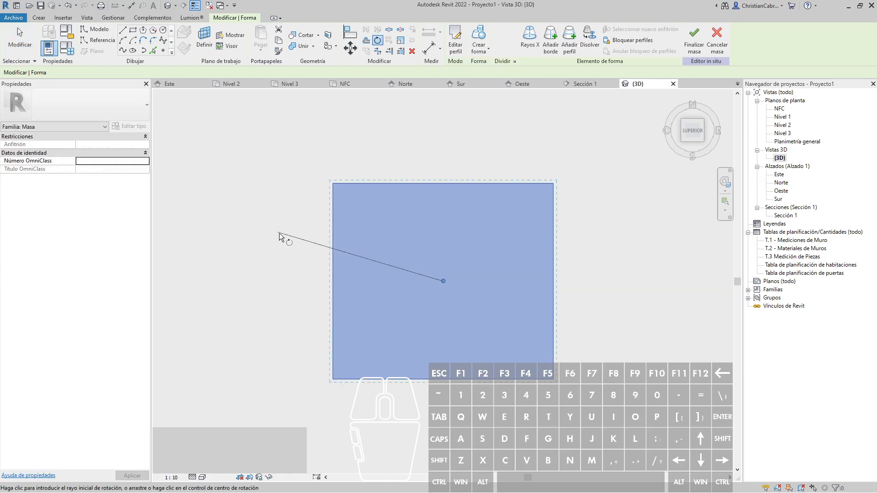
pyautogui.click(282, 236)
pyautogui.click(267, 344)
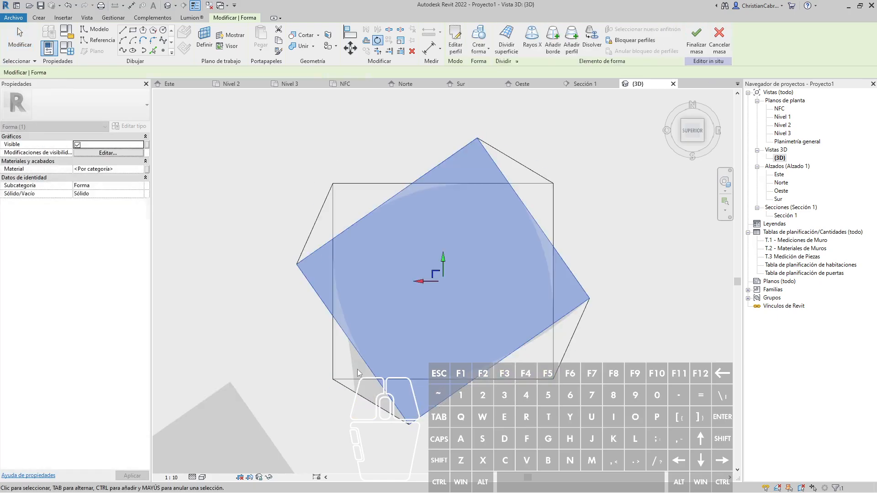
pyautogui.click(719, 41)
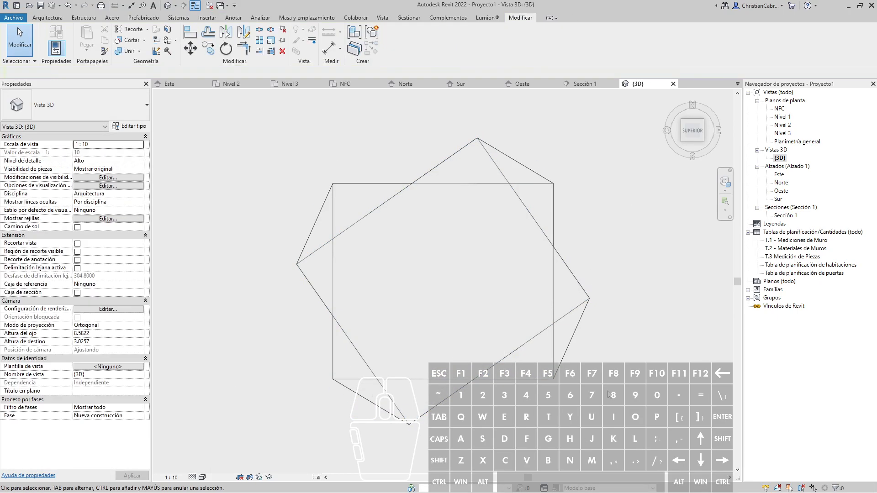
# Examine the finished twisted mass and its warped side faces from an oblique 3D angle
pyautogui.keyDown('shift'); pyautogui.moveTo(525, 219); pyautogui.dragTo(565, 213, button='middle'); pyautogui.keyUp('shift')
pyautogui.scroll(-1, 563, 213)
pyautogui.press('s')
pyautogui.press('d')
pyautogui.moveTo(558, 341)
pyautogui.mouseDown(button='middle')
pyautogui.moveTo(481, 387)
pyautogui.moveTo(365, 392)
pyautogui.mouseUp(button='middle')
pyautogui.hotkey('ctrl', '1')
pyautogui.click(331, 316)
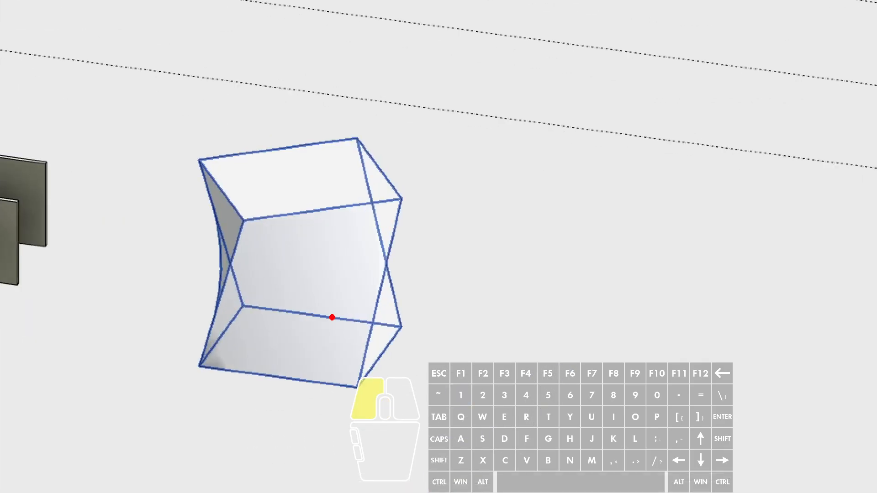
pyautogui.keyDown('ctrl'); pyautogui.moveTo(156, 186); pyautogui.dragTo(476, 428); pyautogui.keyUp('ctrl')
pyautogui.moveTo(318, 302)
pyautogui.mouseDown()
pyautogui.moveTo(333, 320)
pyautogui.moveTo(357, 270)
pyautogui.mouseUp()
pyautogui.press('Escape')
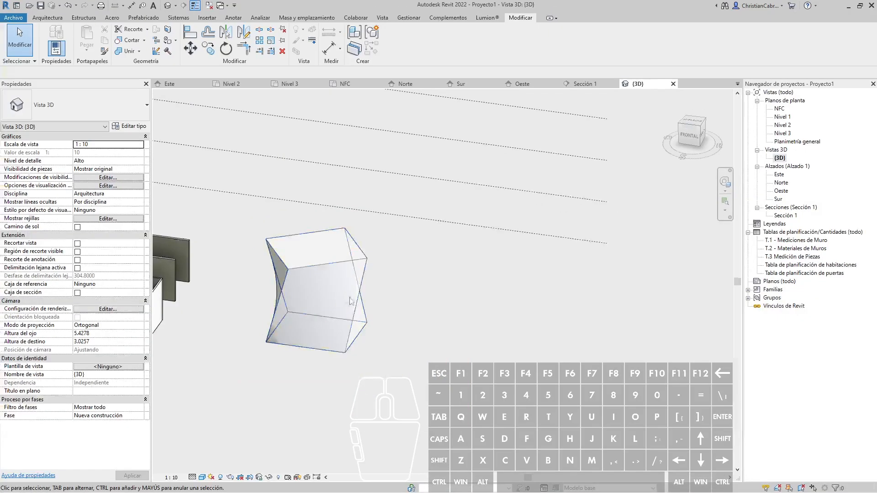
# Create a Muro por cara of type Muro de Ladrillo e=0.15m on the front twisted face of the mass
pyautogui.click(299, 18)
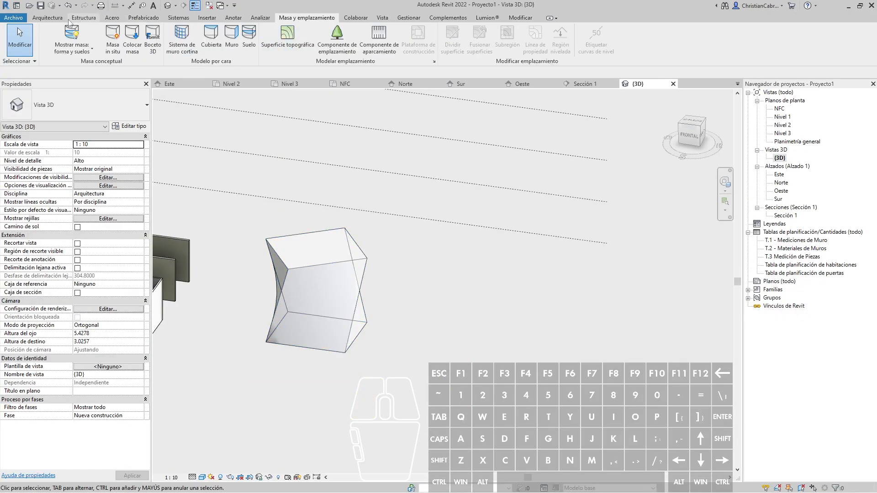
pyautogui.click(47, 18)
pyautogui.click(58, 50)
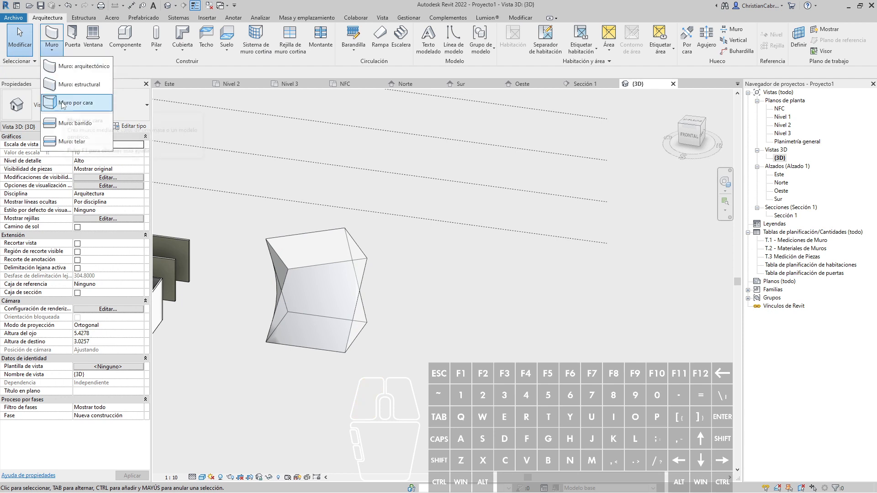
pyautogui.click(75, 68)
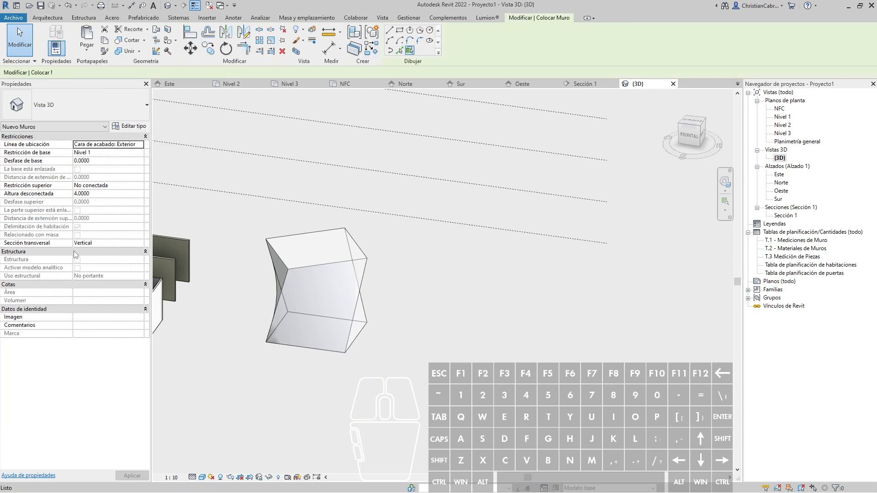
pyautogui.click(287, 281)
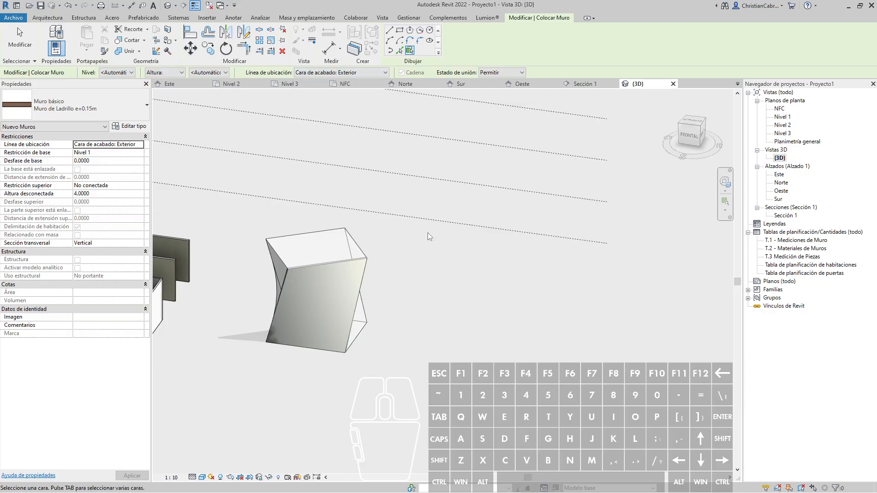
pyautogui.press('Escape')
# Inspect the new face-based wall and check its type mark, area and volume in the T.1 - Mediciones de Muro schedule
pyautogui.scroll(5, 343, 311)
pyautogui.keyDown('shift'); pyautogui.moveTo(312, 356); pyautogui.dragTo(406, 351, button='middle'); pyautogui.keyUp('shift')
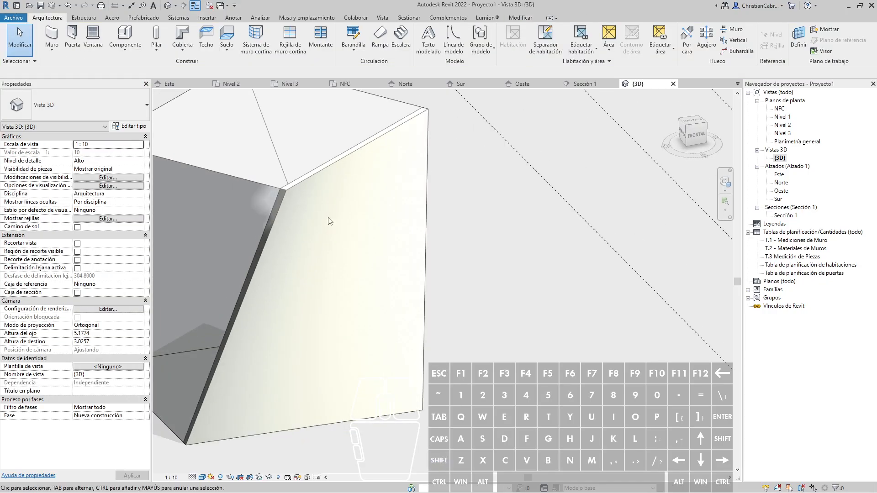
pyautogui.click(294, 185)
pyautogui.keyDown('shift'); pyautogui.moveTo(342, 330); pyautogui.dragTo(347, 296, button='middle'); pyautogui.keyUp('shift')
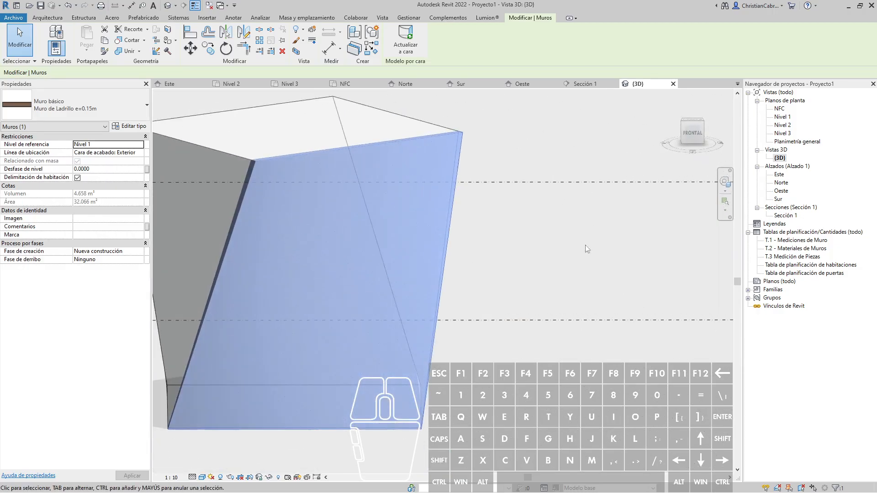
pyautogui.doubleClick(786, 241)
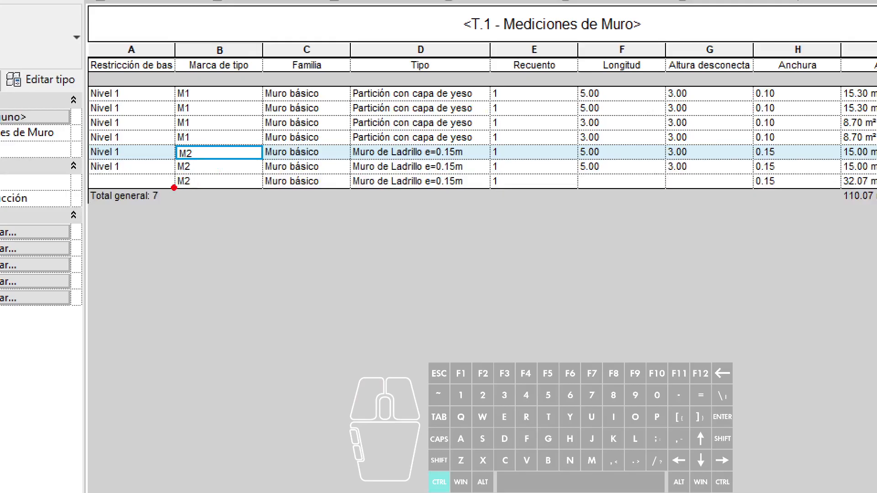
pyautogui.keyDown('ctrl'); pyautogui.moveTo(175, 163); pyautogui.dragTo(206, 188); pyautogui.keyUp('ctrl')
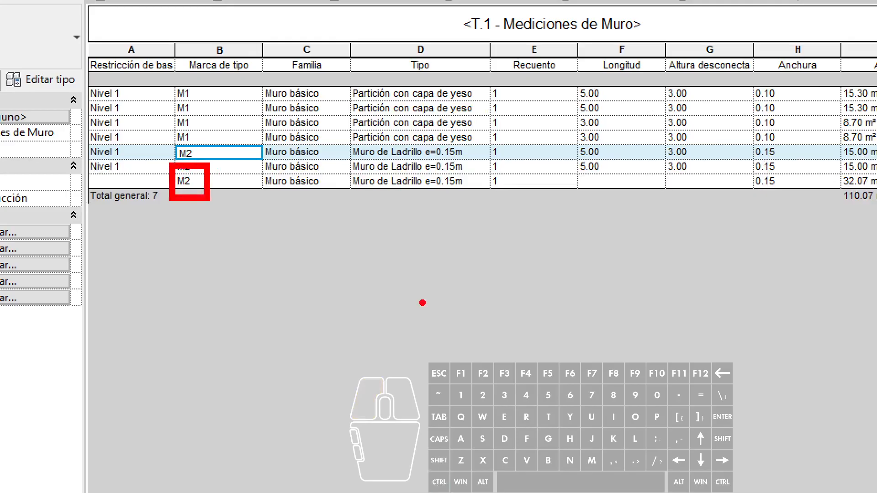
pyautogui.rightClick(387, 276)
pyautogui.keyDown('ctrl'); pyautogui.moveTo(700, 191); pyautogui.dragTo(791, 221); pyautogui.keyUp('ctrl')
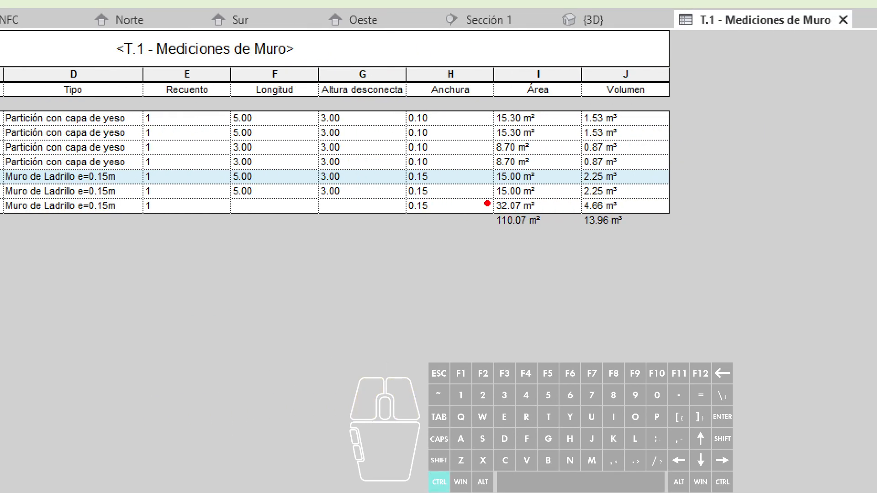
pyautogui.keyDown('ctrl'); pyautogui.moveTo(577, 228); pyautogui.dragTo(657, 243); pyautogui.keyUp('ctrl')
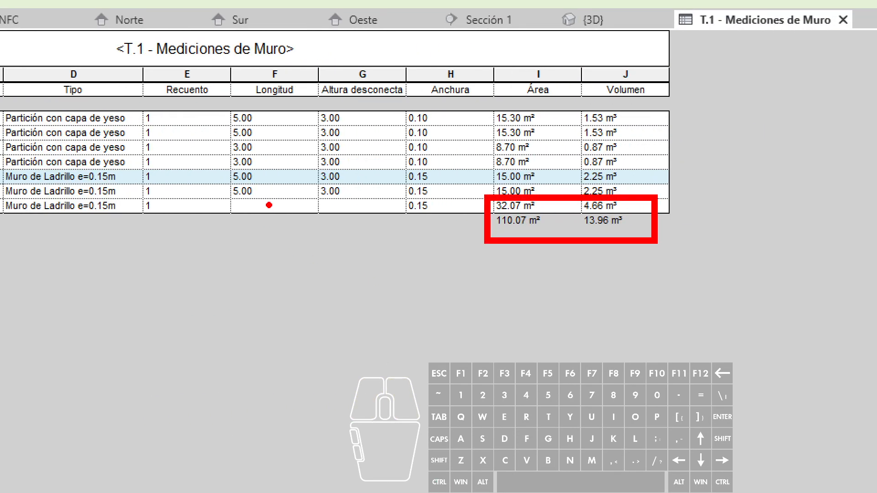
pyautogui.moveTo(269, 205); pyautogui.dragTo(361, 208)
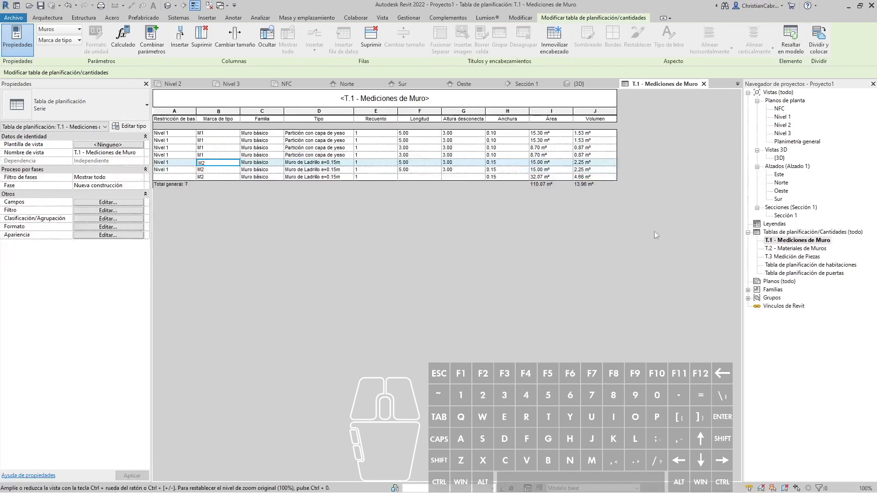
# Review the wall material areas and volumes, including the Revoque rows, in the T.2 - Materiales de Muros schedule
pyautogui.doubleClick(790, 249)
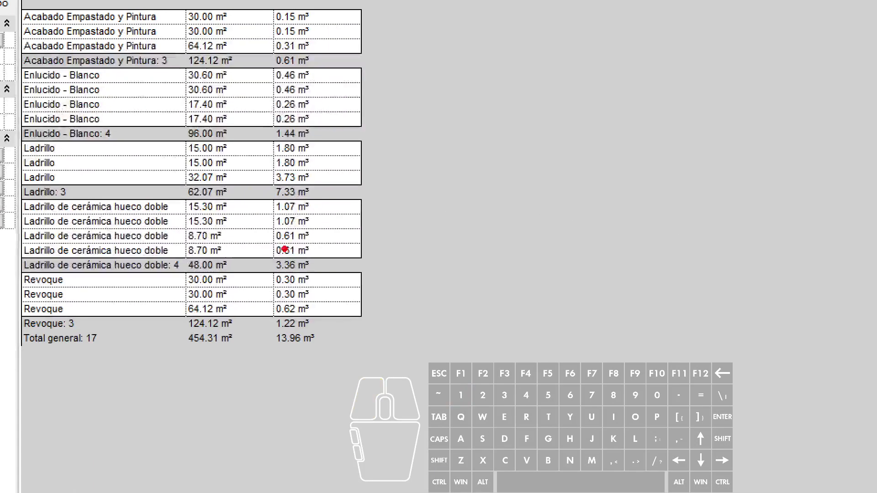
pyautogui.moveTo(13, 271)
pyautogui.keyDown('ctrl'); pyautogui.mouseDown()
pyautogui.moveTo(249, 327)
pyautogui.moveTo(375, 323)
pyautogui.mouseUp(); pyautogui.keyUp('ctrl')
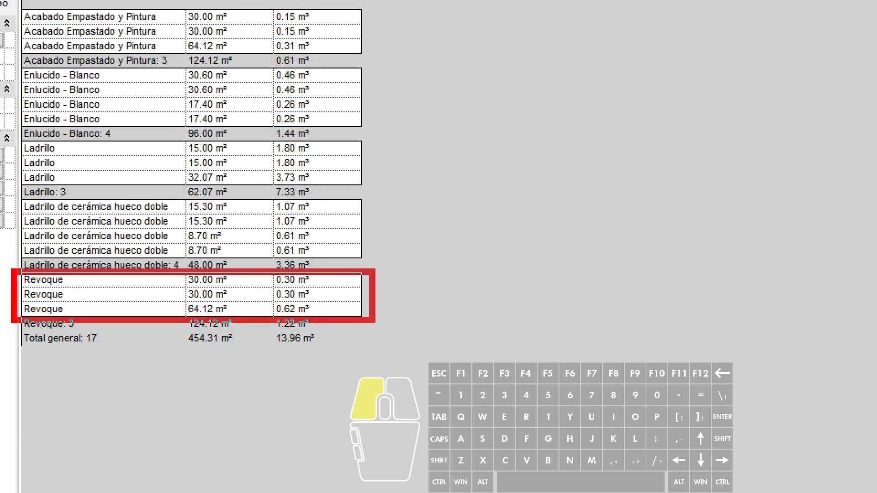
pyautogui.press('Escape')
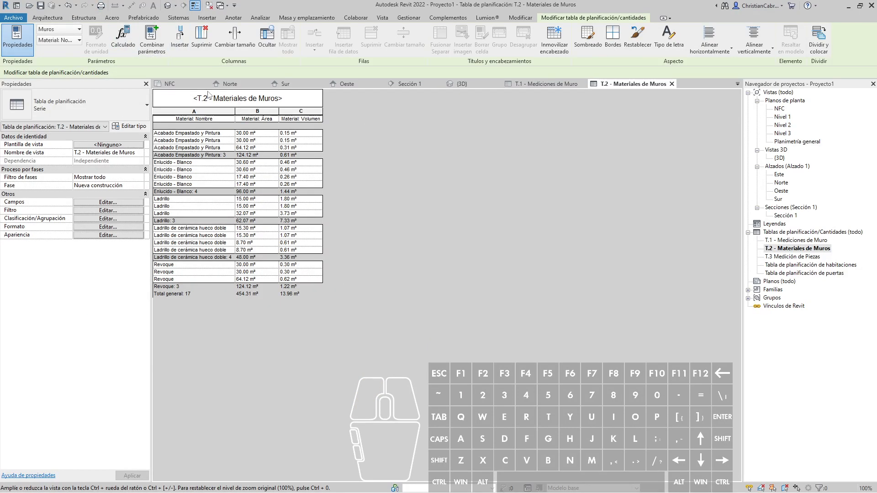
# Re-examine the face-based wall in the {3D} view and compare it with the T.1 - Mediciones de Muro schedule
pyautogui.click(458, 85)
pyautogui.click(457, 226)
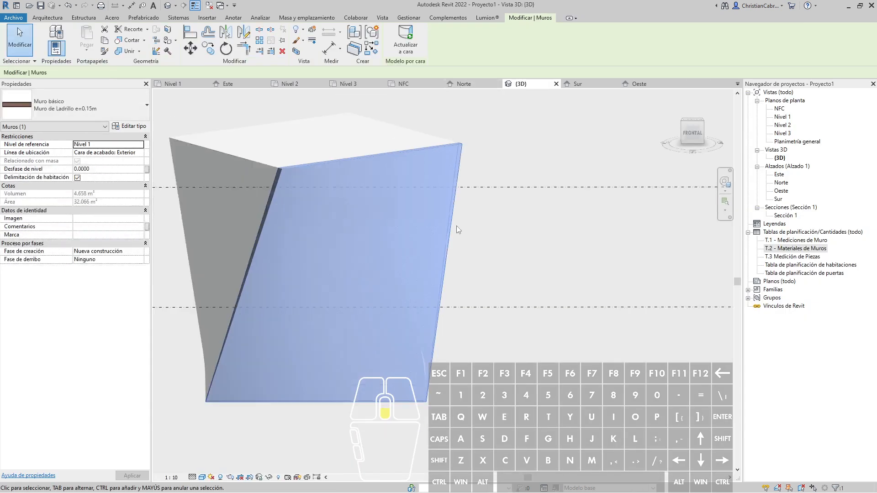
pyautogui.scroll(-3, 456, 278)
pyautogui.keyDown('shift'); pyautogui.moveTo(456, 278); pyautogui.dragTo(494, 384, button='middle'); pyautogui.keyUp('shift')
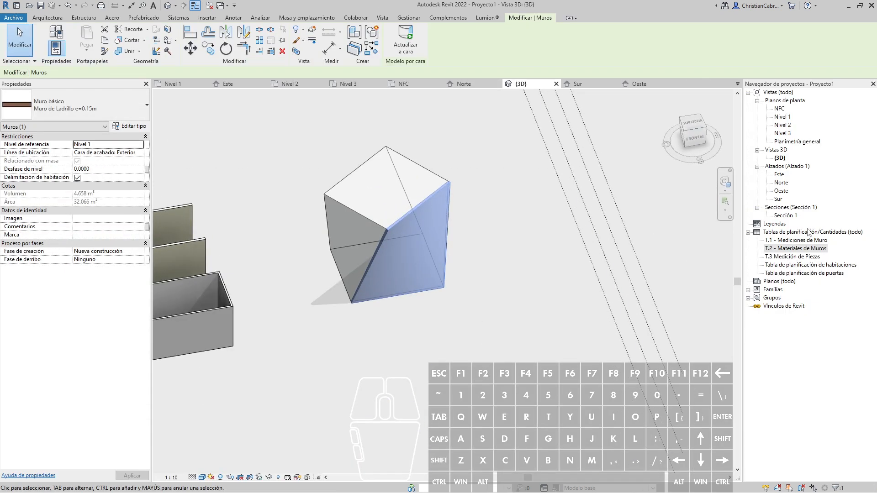
pyautogui.click(802, 249)
pyautogui.doubleClick(801, 240)
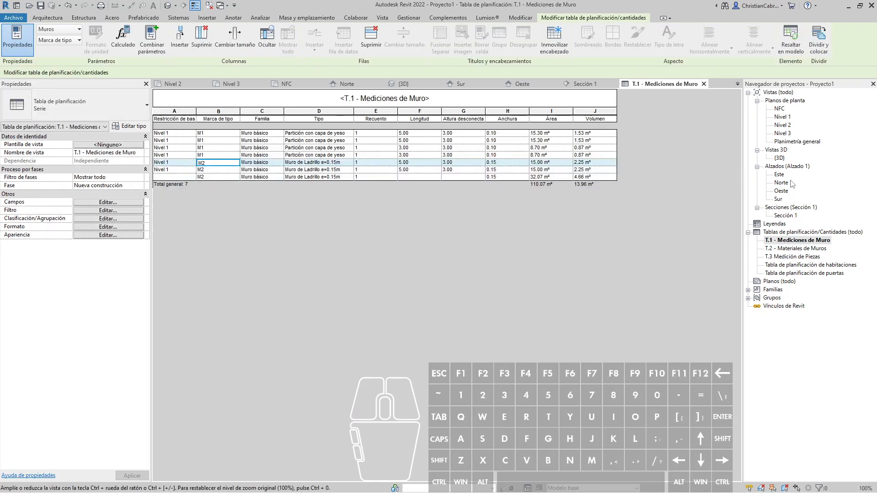
# In Sección 1, place a horizontal Muro: barrido across the wall, about two thirds of the way up from Nivel 1
pyautogui.doubleClick(786, 216)
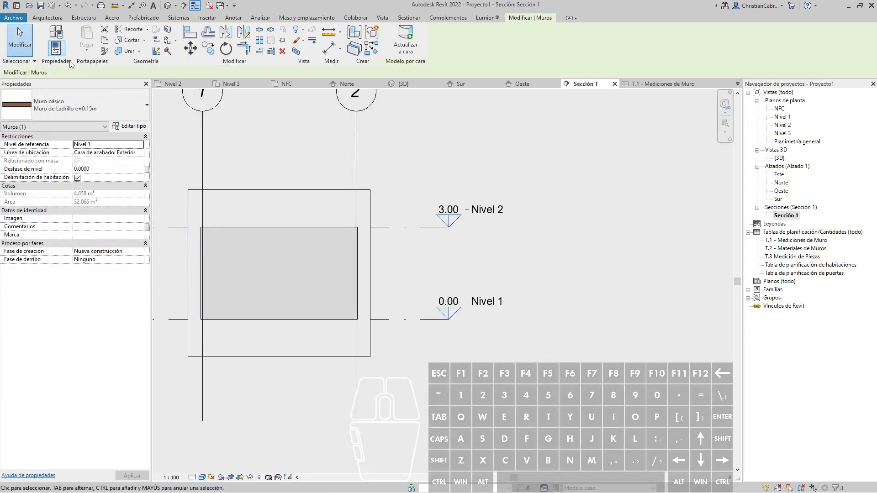
pyautogui.click(47, 17)
pyautogui.click(52, 46)
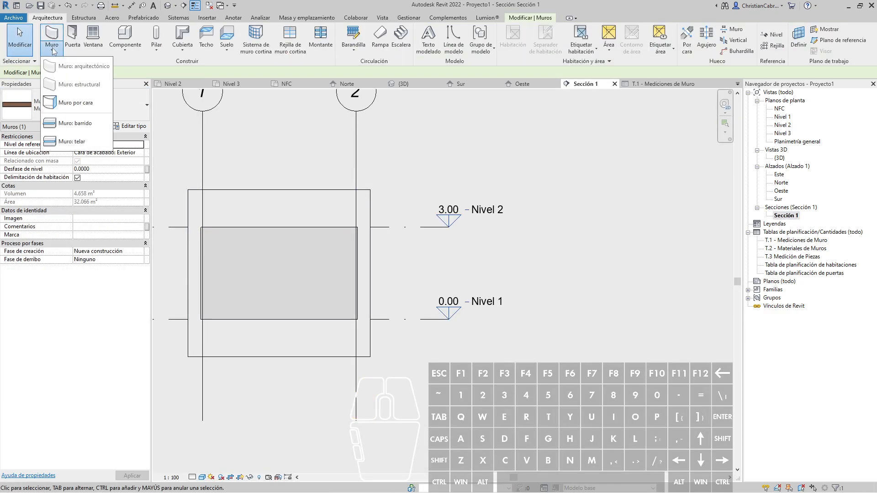
pyautogui.click(64, 124)
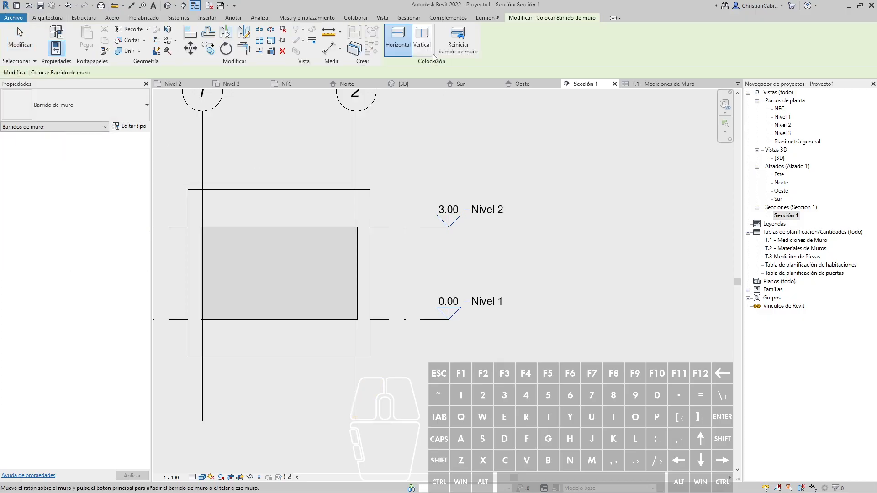
pyautogui.hotkey('ctrl', '1')
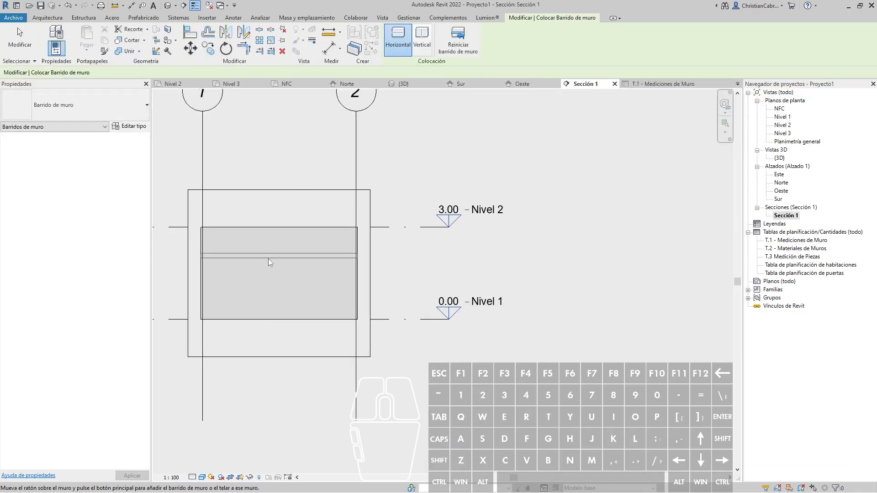
pyautogui.click(267, 259)
pyautogui.scroll(3, 289, 267)
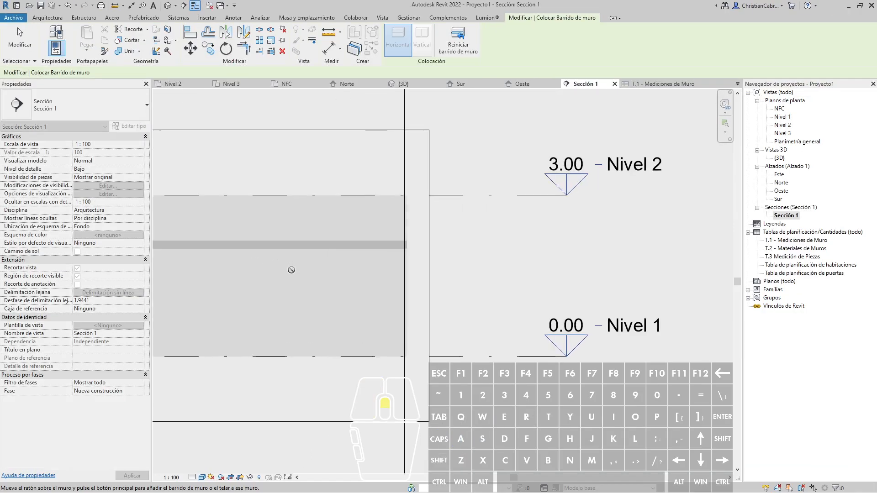
pyautogui.press('Escape')
# Dismiss the save reminder and place a horizontal Muro: telar across the lower part of the same wall, below the sweep
pyautogui.click(52, 48)
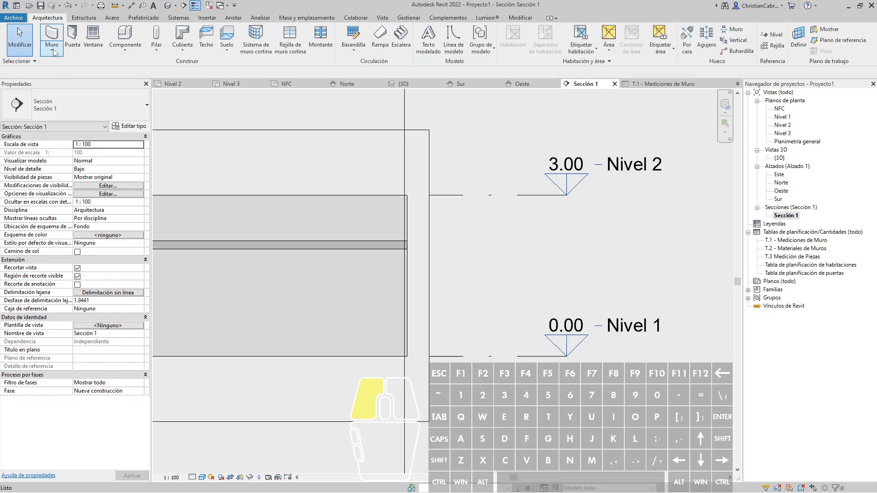
pyautogui.click(71, 141)
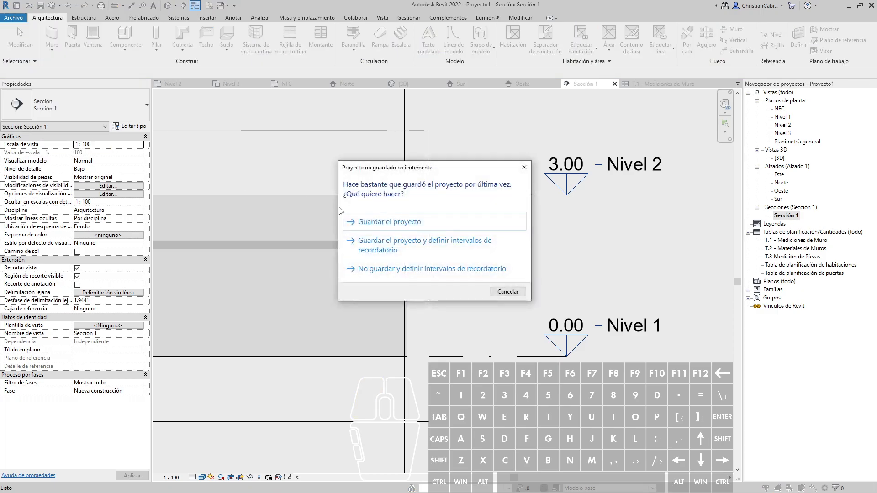
pyautogui.click(524, 167)
pyautogui.moveTo(322, 296); pyautogui.dragTo(377, 289, button='middle')
pyautogui.click(377, 290)
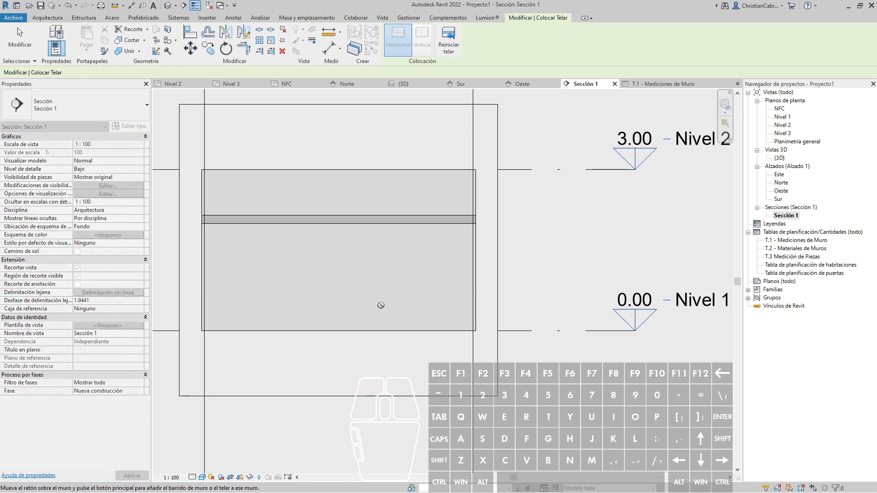
# End the telar placement and inspect the wall's sweep and reveal up close in the {3D} view
pyautogui.scroll(3, 387, 302)
pyautogui.scroll(-3, 387, 302)
pyautogui.press('Escape')
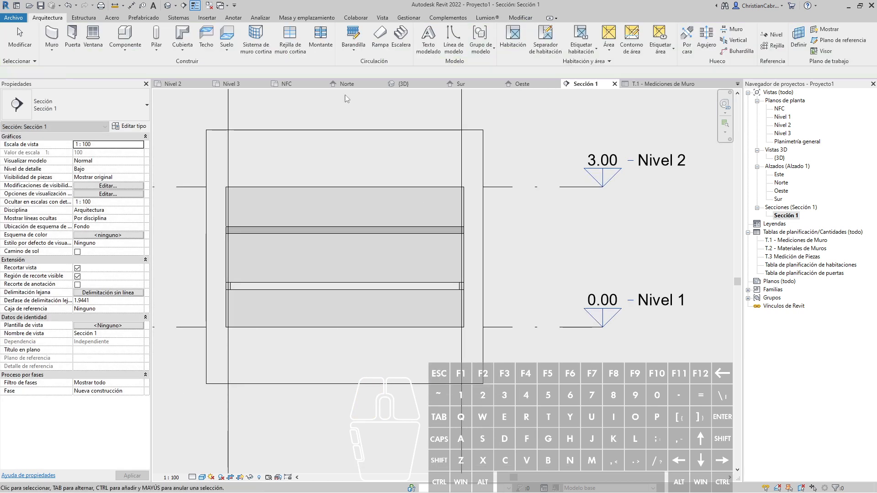
pyautogui.click(167, 6)
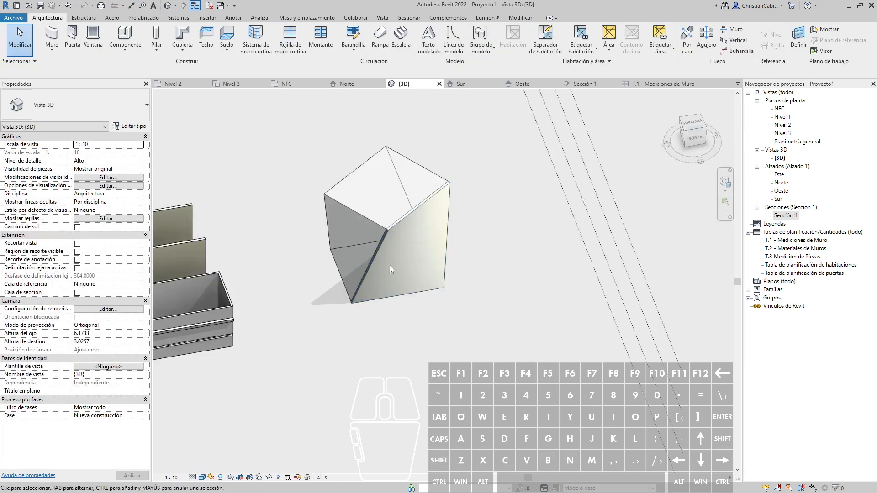
pyautogui.moveTo(390, 265); pyautogui.dragTo(665, 263, button='middle')
pyautogui.scroll(6, 575, 296)
pyautogui.keyDown('shift'); pyautogui.moveTo(528, 318); pyautogui.dragTo(268, 71, button='middle'); pyautogui.keyUp('shift')
pyautogui.scroll(2, 261, 233)
pyautogui.moveTo(493, 343); pyautogui.dragTo(553, 256, button='middle')
pyautogui.scroll(-4, 404, 368)
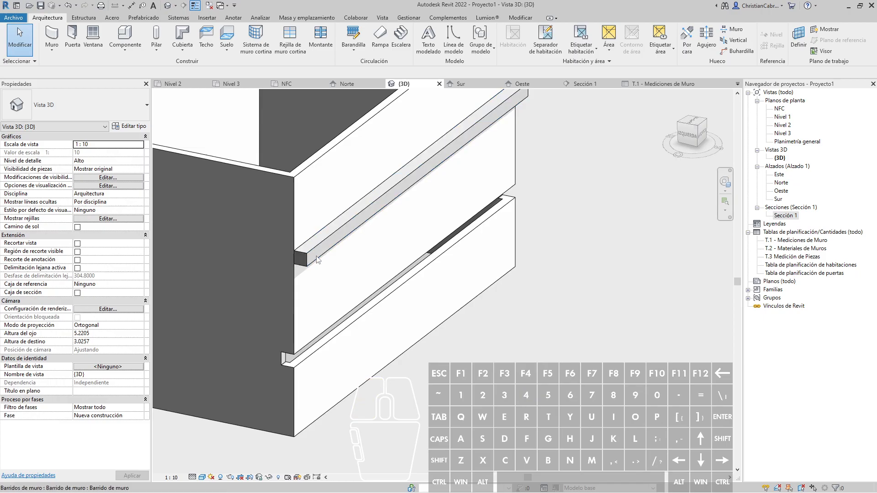
pyautogui.scroll(2, 309, 358)
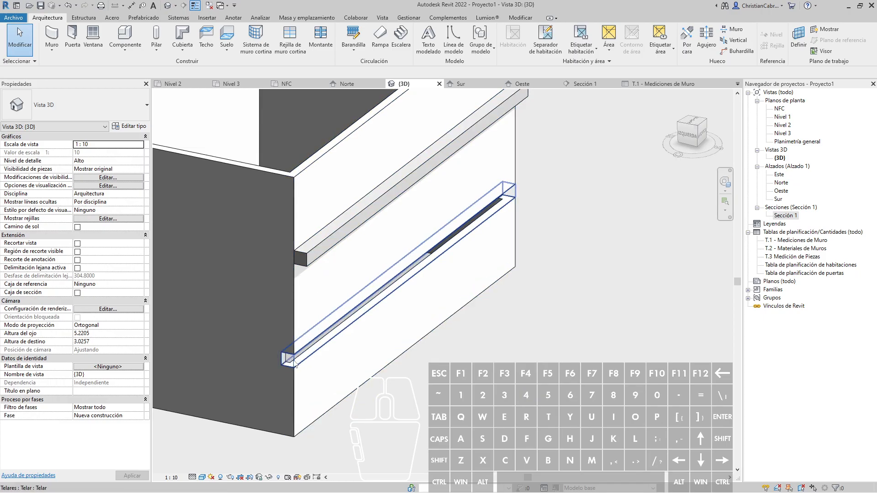
pyautogui.scroll(3, 304, 363)
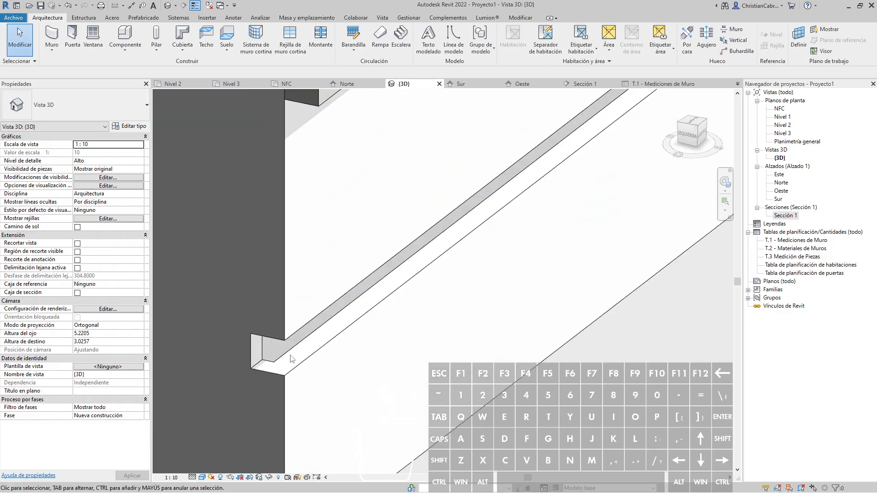
# Select the reveal cut into the lower part of the wall and check its type properties
pyautogui.click(284, 357)
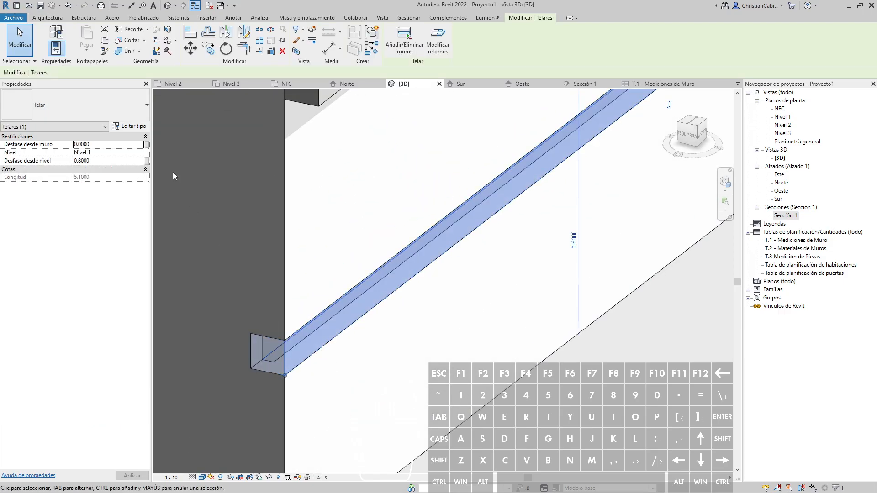
pyautogui.click(130, 126)
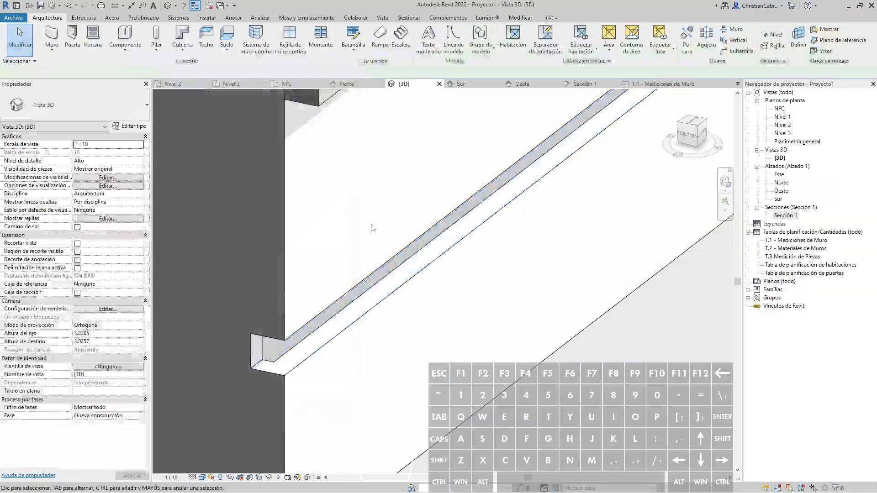
pyautogui.scroll(3, 374, 256)
pyautogui.scroll(-2, 288, 221)
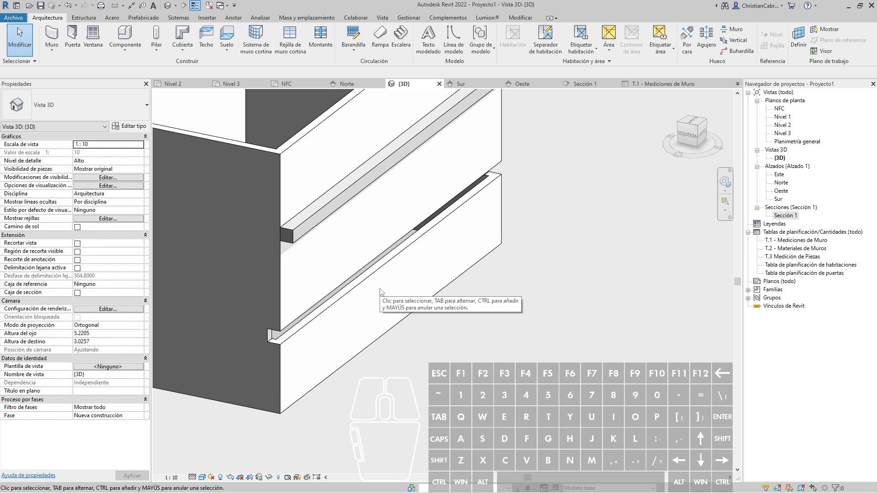
pyautogui.scroll(-4, 380, 292)
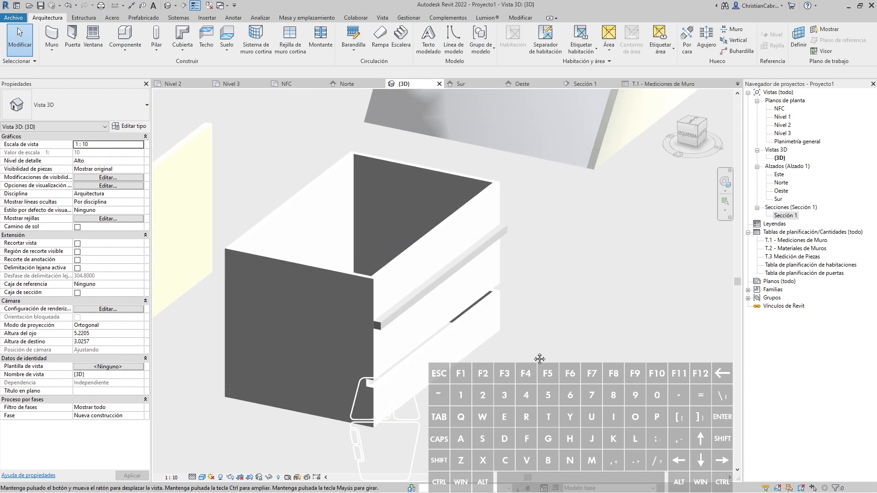
pyautogui.scroll(-2, 424, 289)
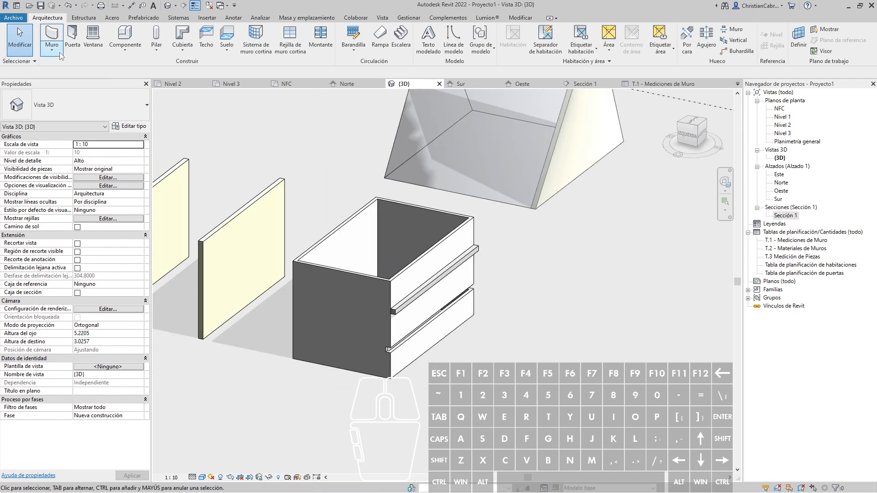